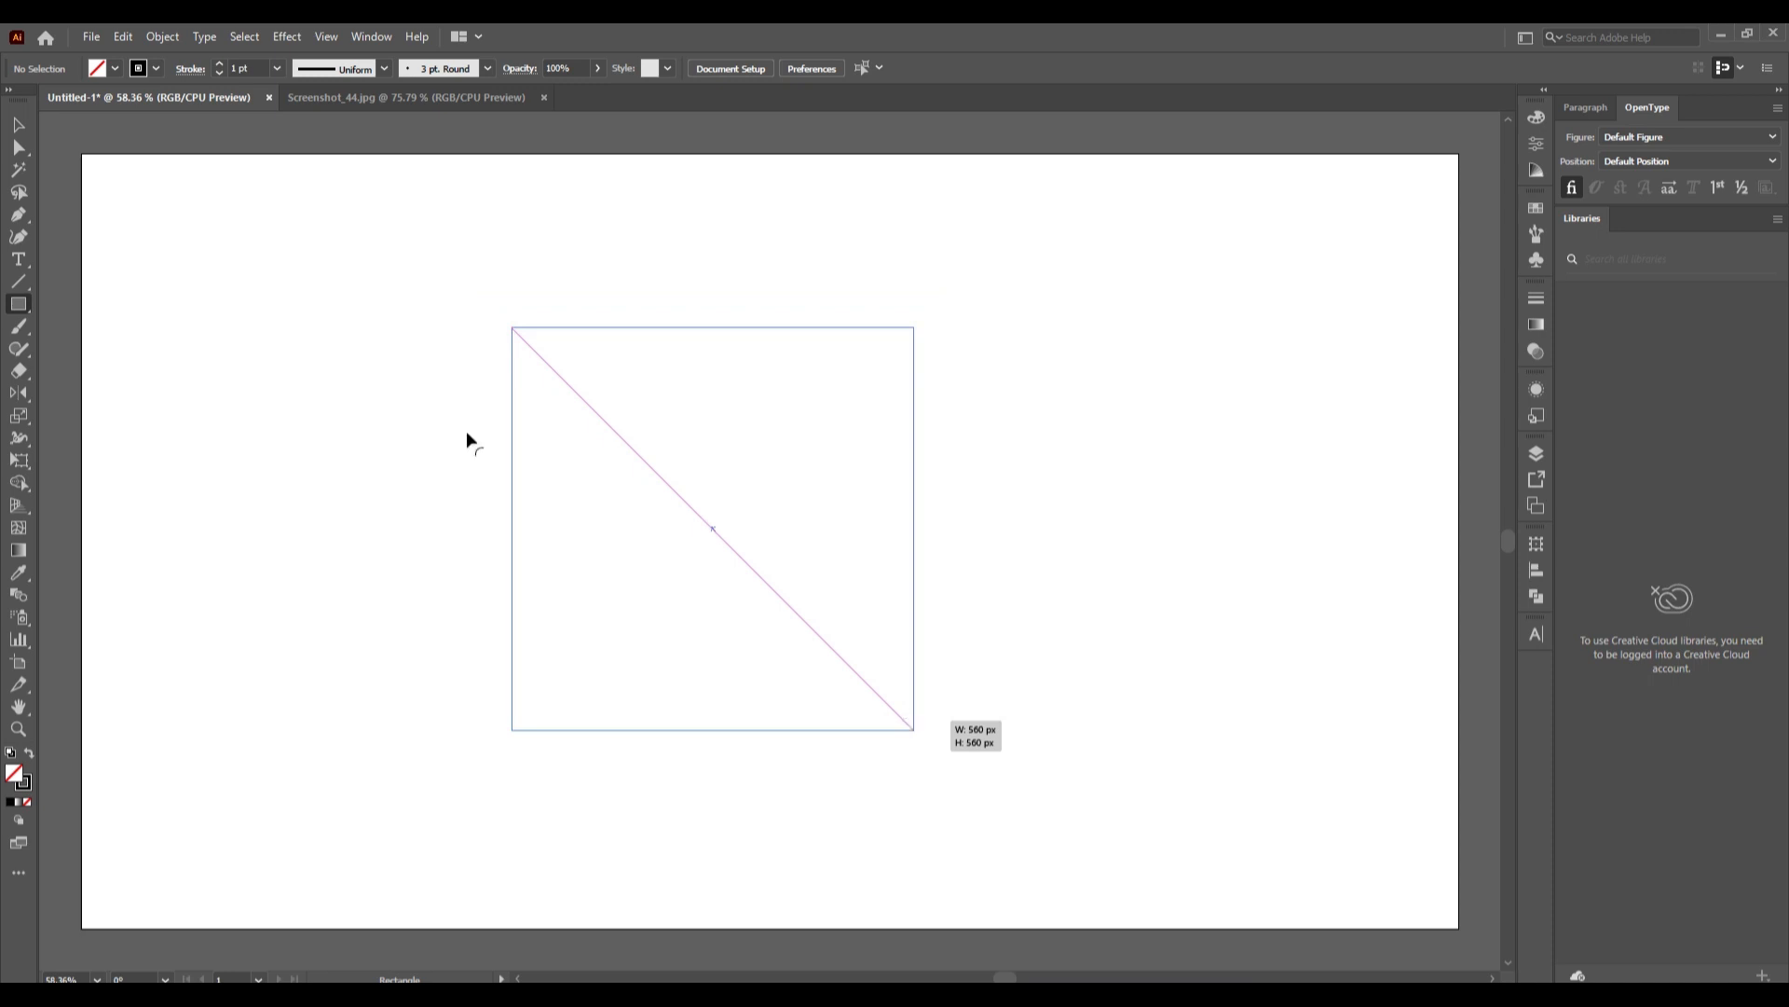
Split the square into a grid of 3 rows and 3 columns.
{"action": "left_click", "coordinate": [21, 126]}
{"action": "left_click", "coordinate": [166, 37]}
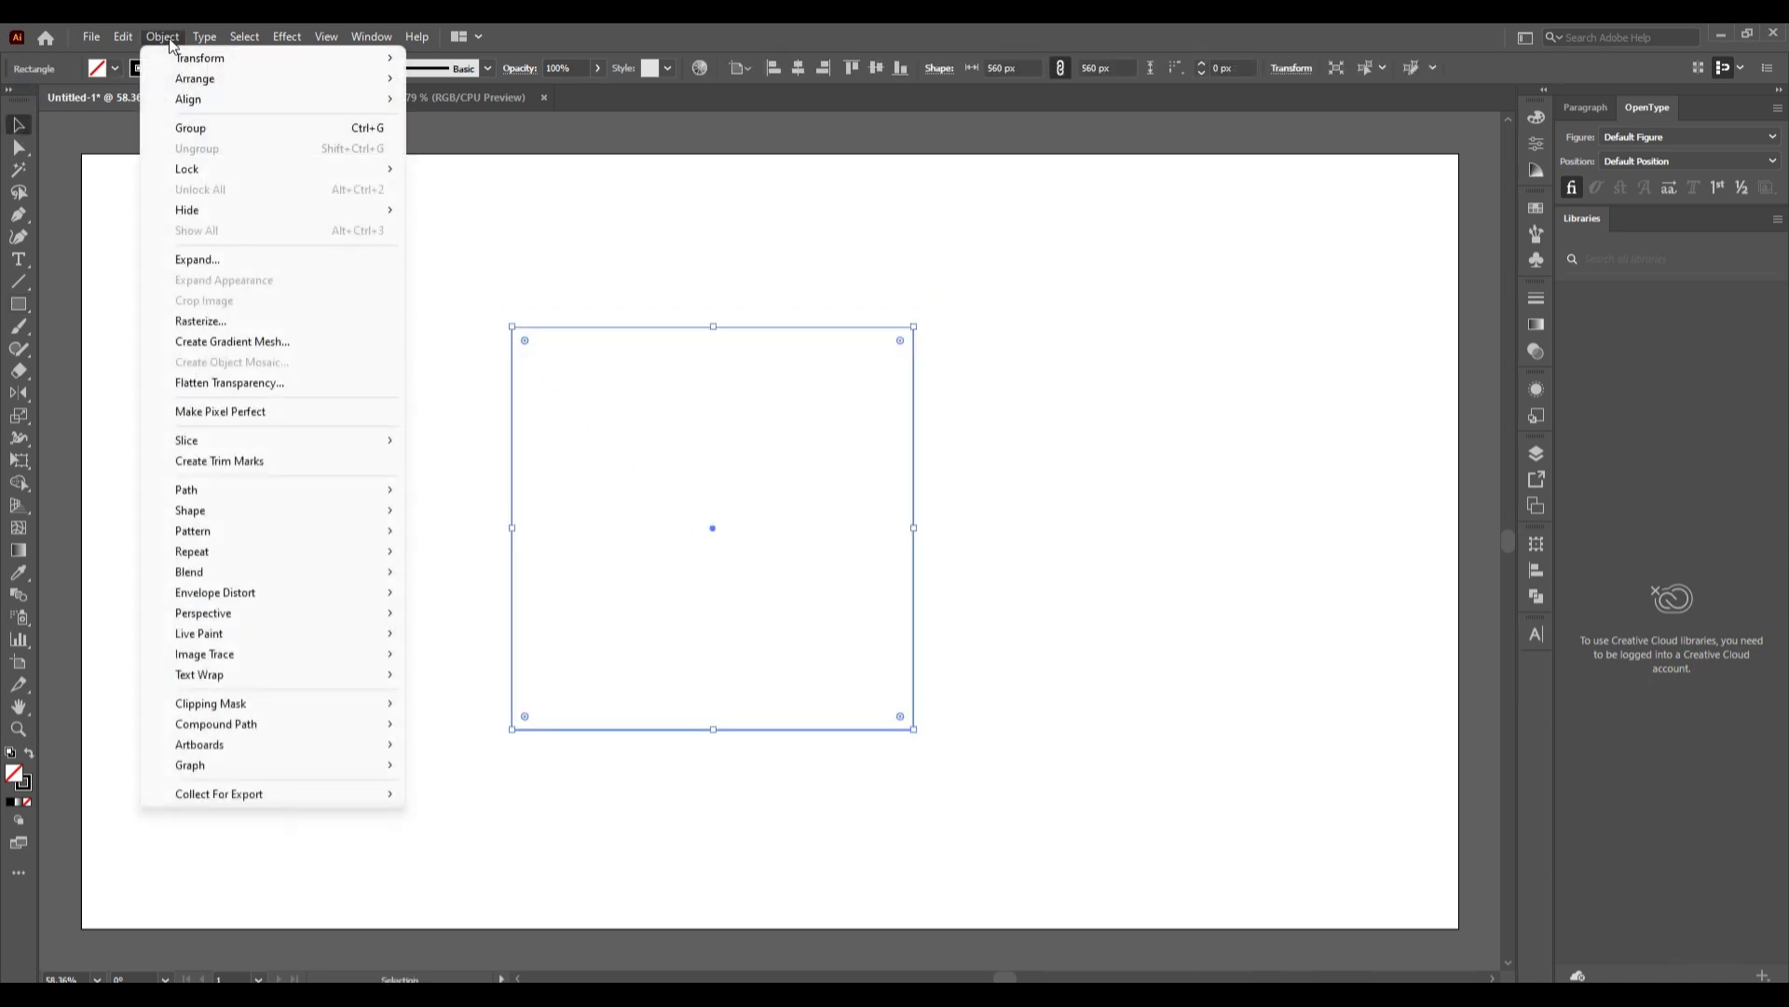
{"action": "mouse_move", "coordinate": [210, 491]}
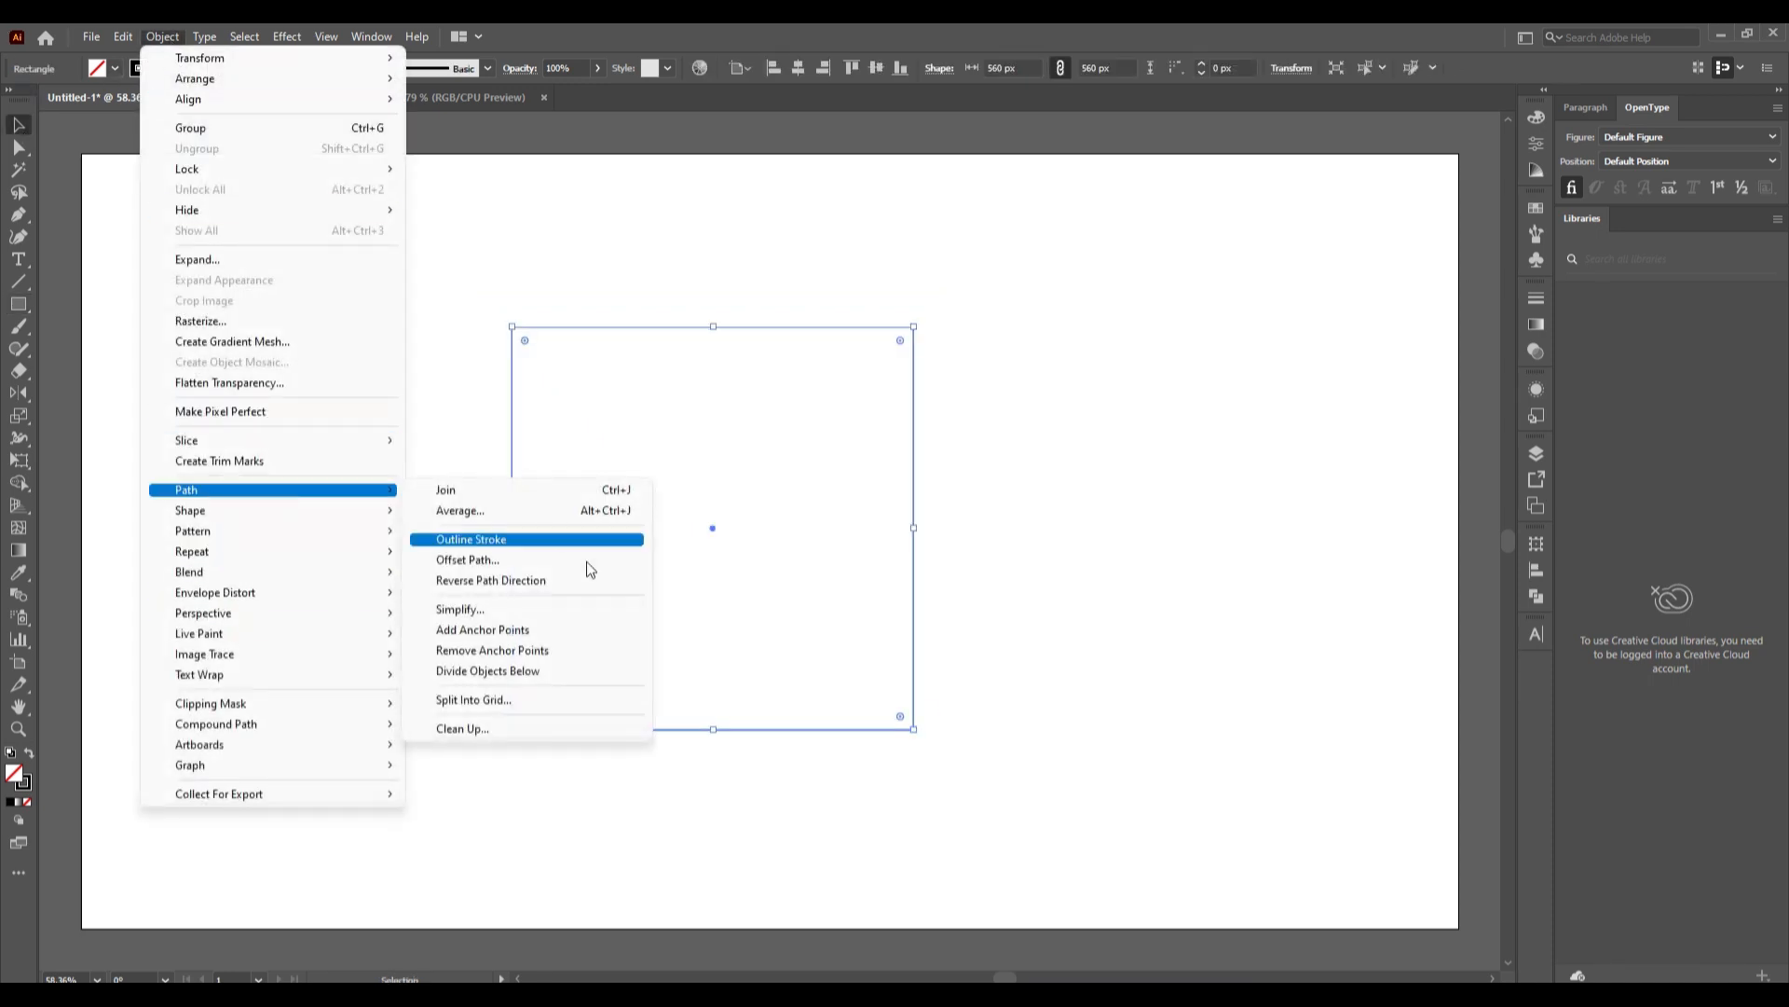
{"action": "left_click", "coordinate": [566, 695]}
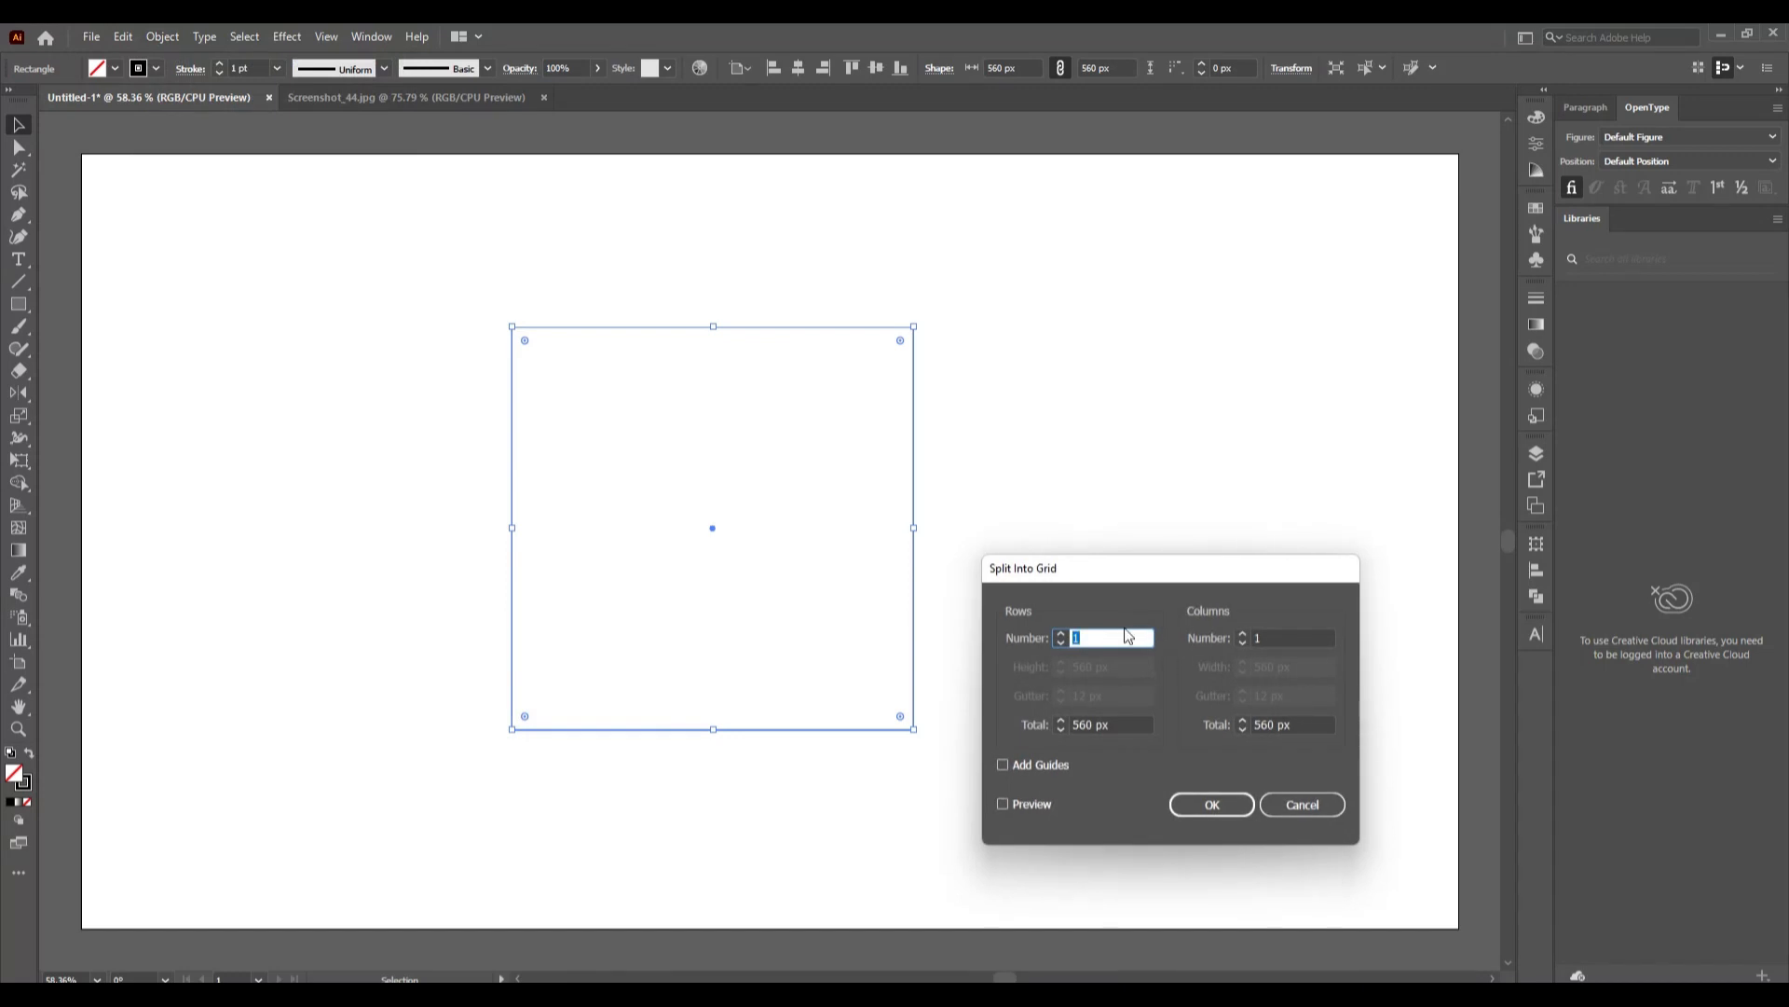
{"action": "type", "text": "3"}
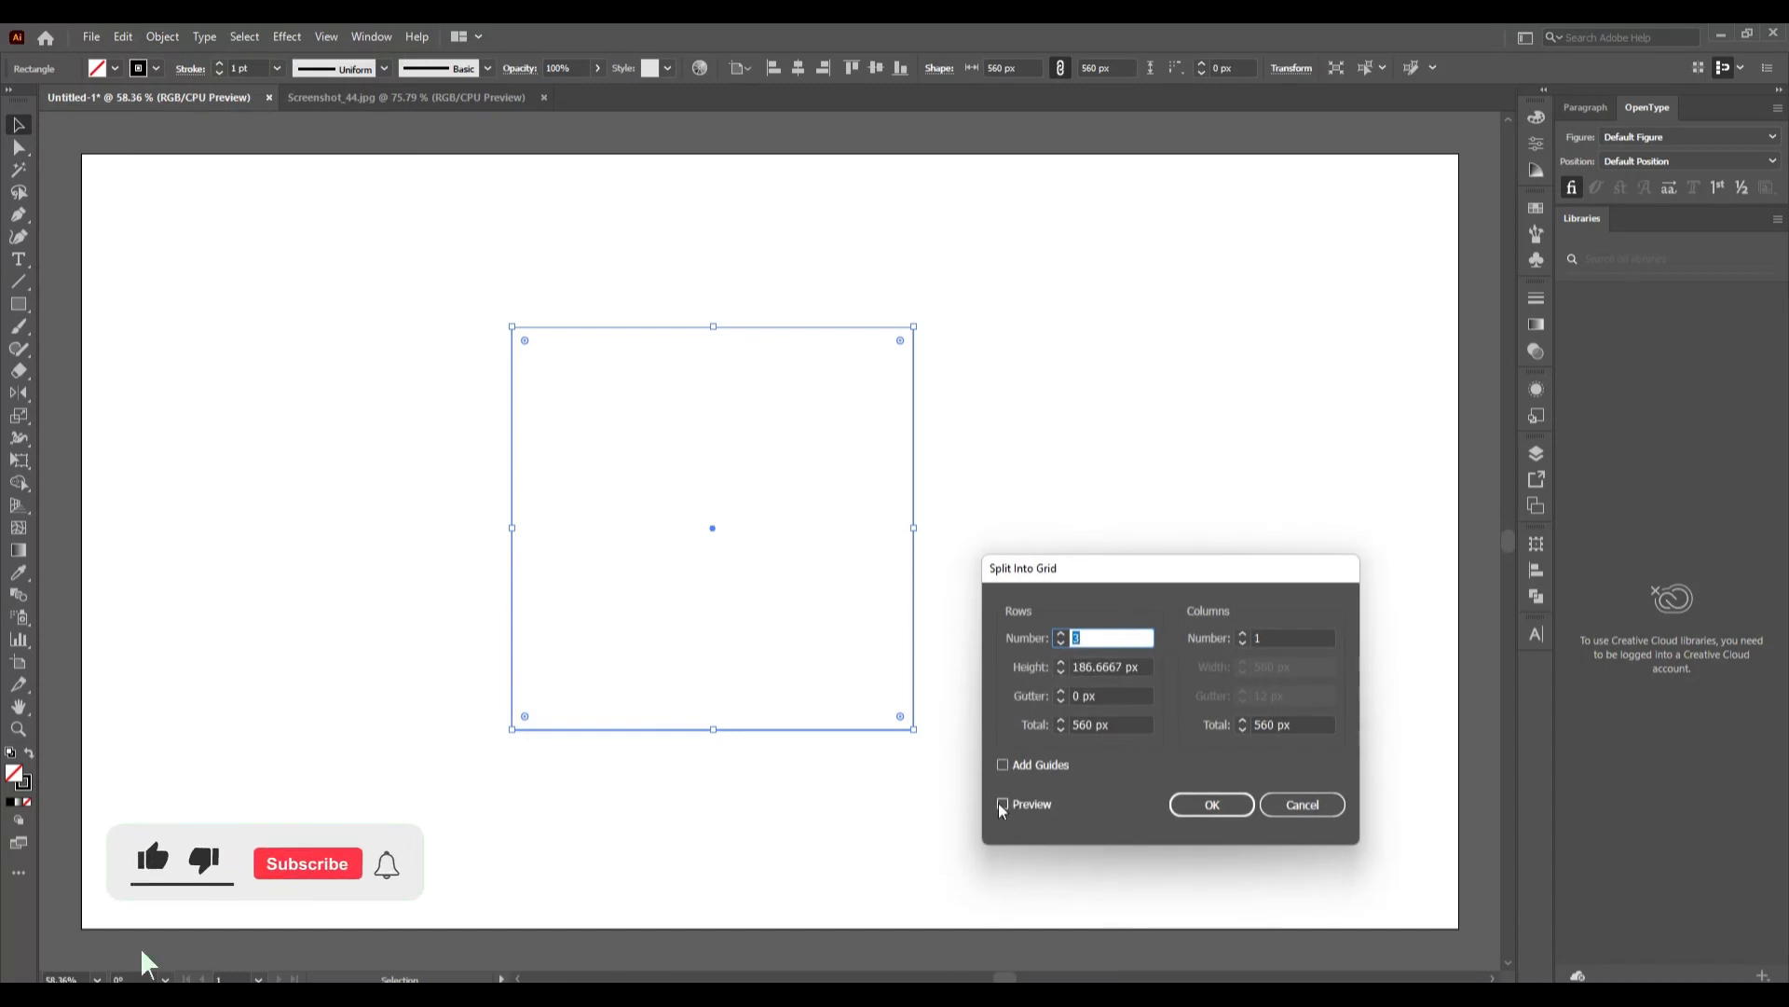
{"action": "left_click", "coordinate": [1002, 803]}
{"action": "left_click", "coordinate": [1290, 639]}
{"action": "type", "text": "3"}
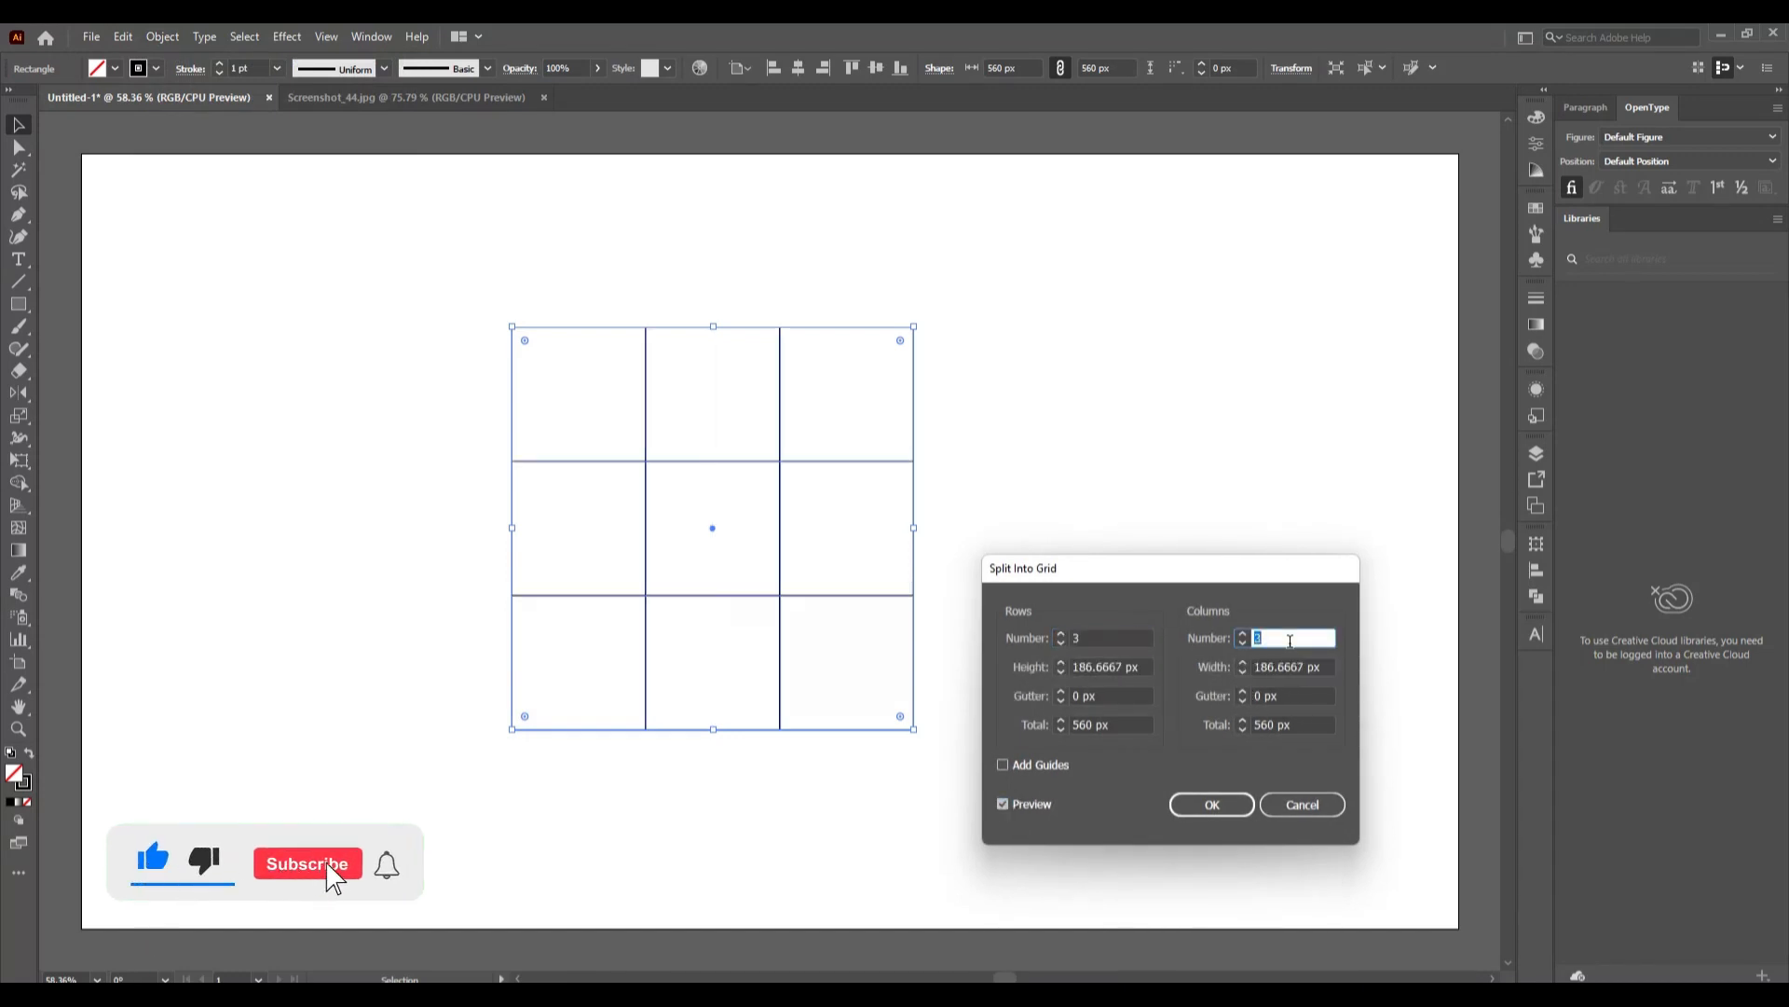
{"action": "left_click", "coordinate": [1211, 803]}
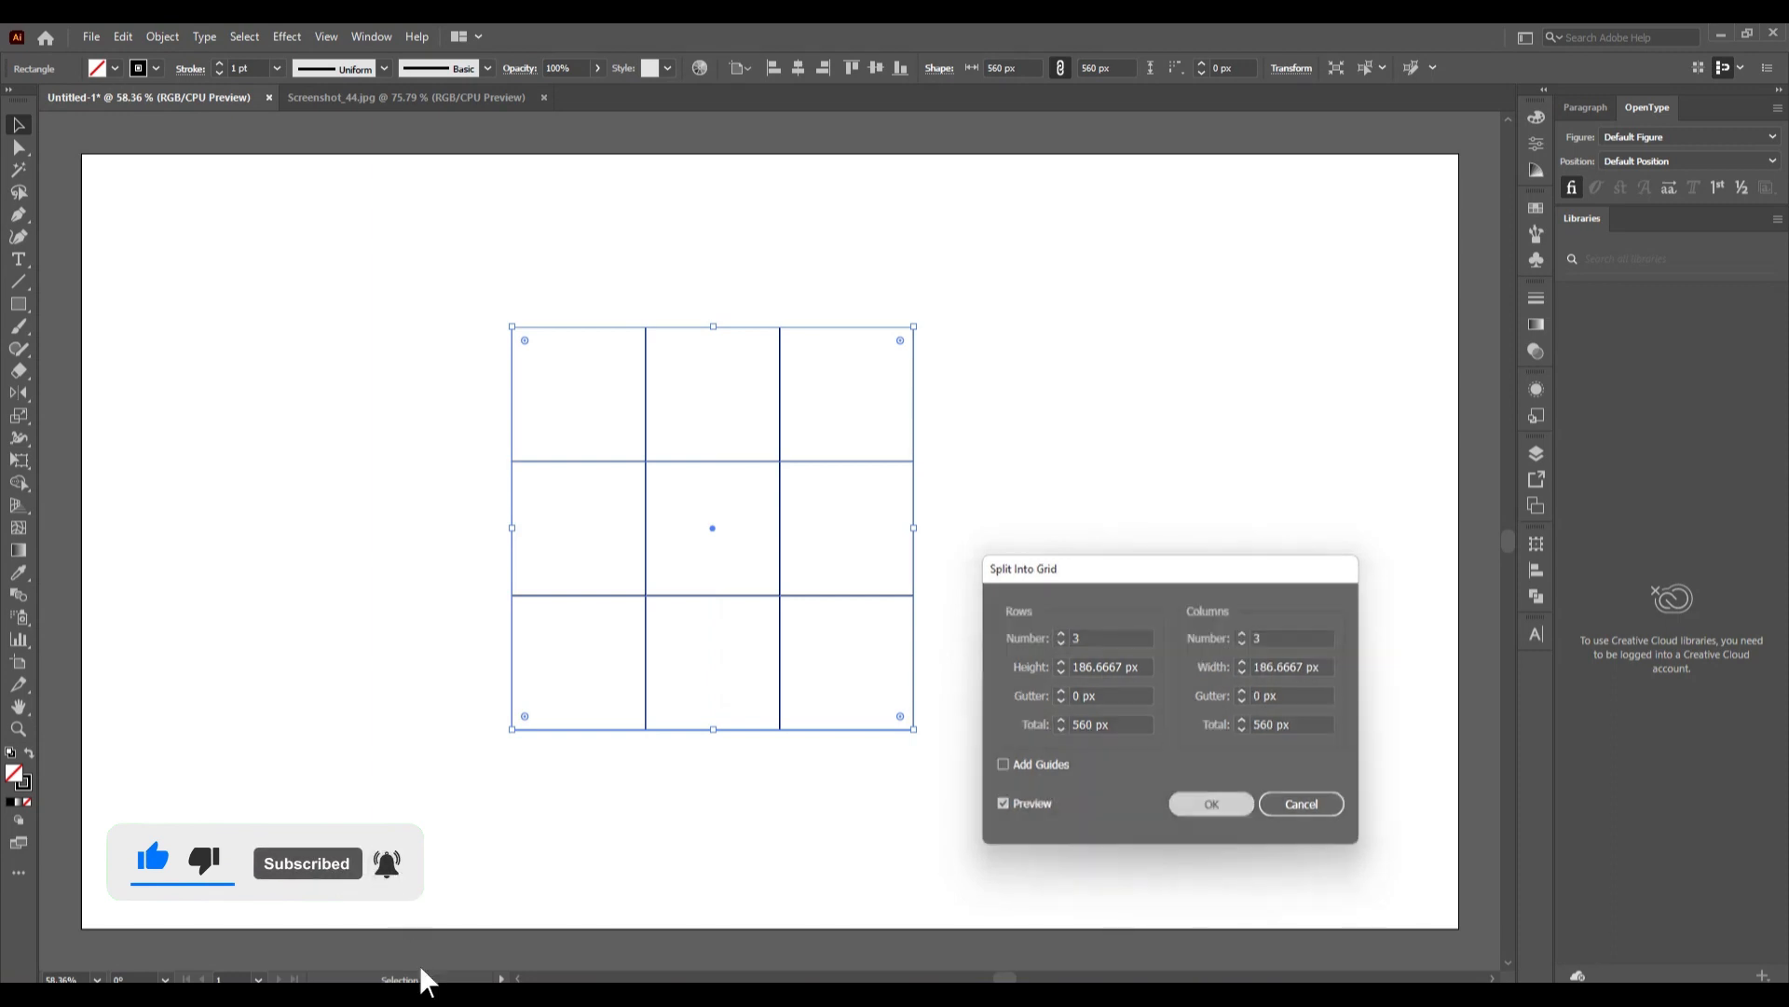
{"action": "left_click", "coordinate": [337, 449]}
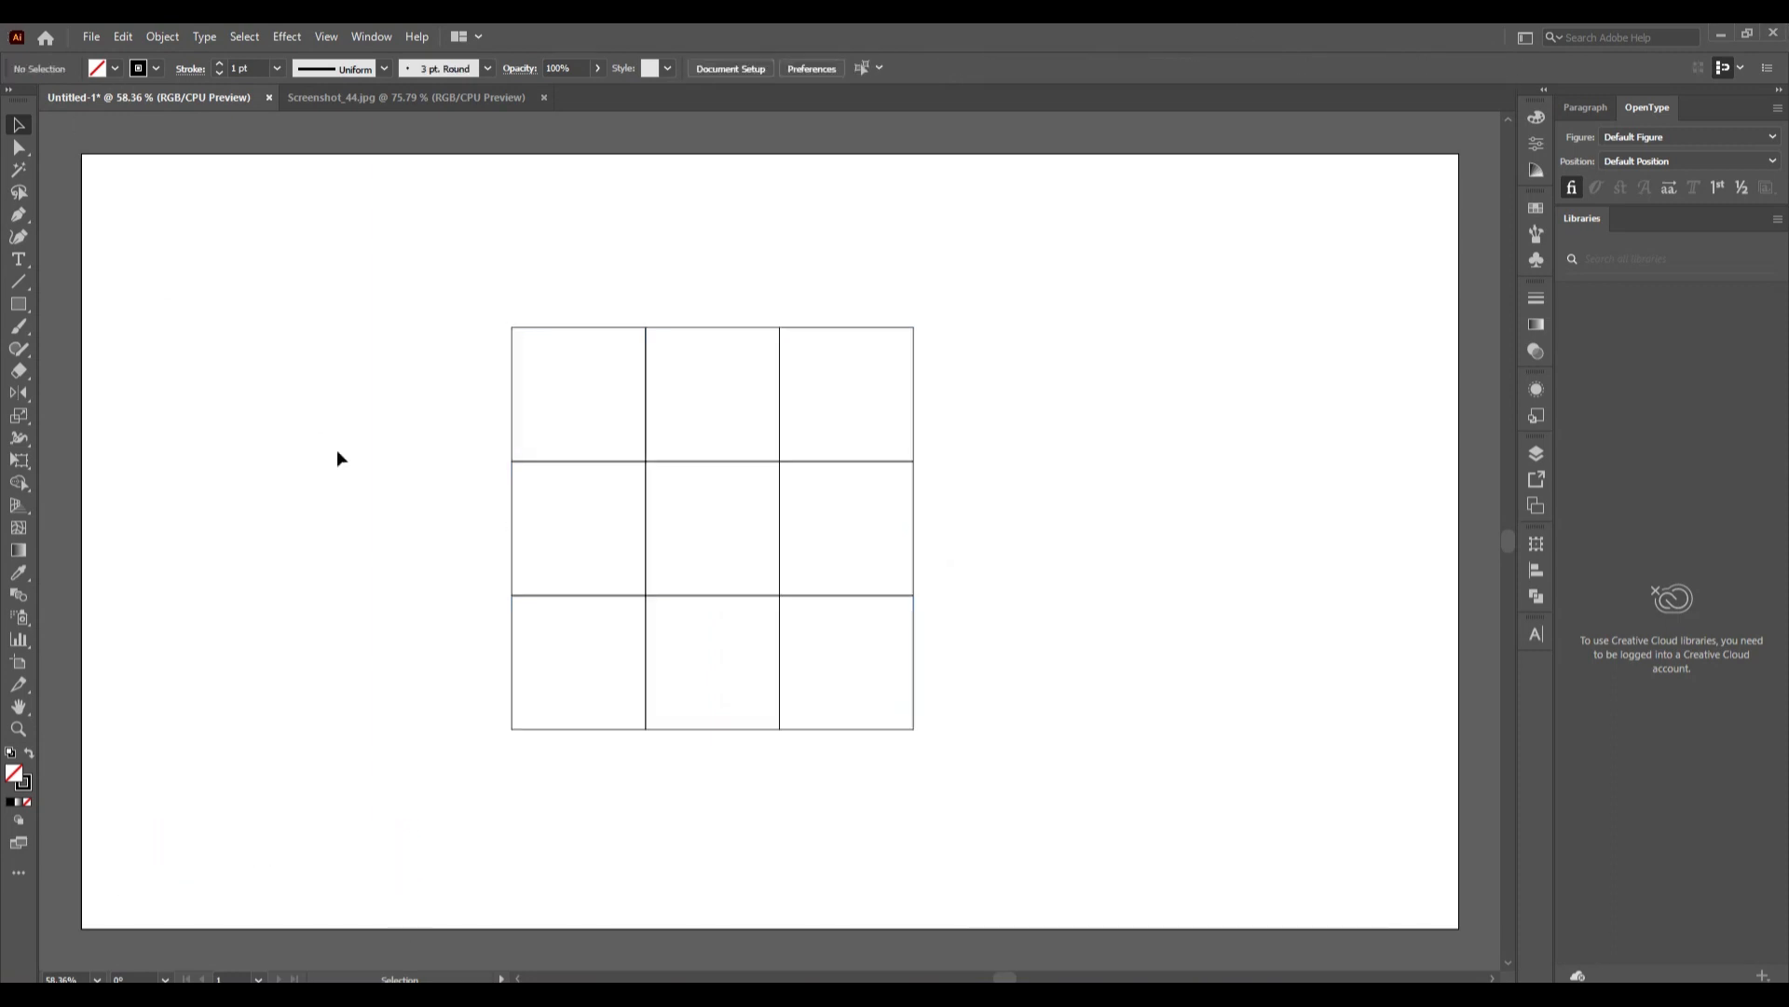
Draw a 560 px circle with the Ellipse tool that exactly fills the whole grid.
{"action": "left_click", "coordinate": [13, 308]}
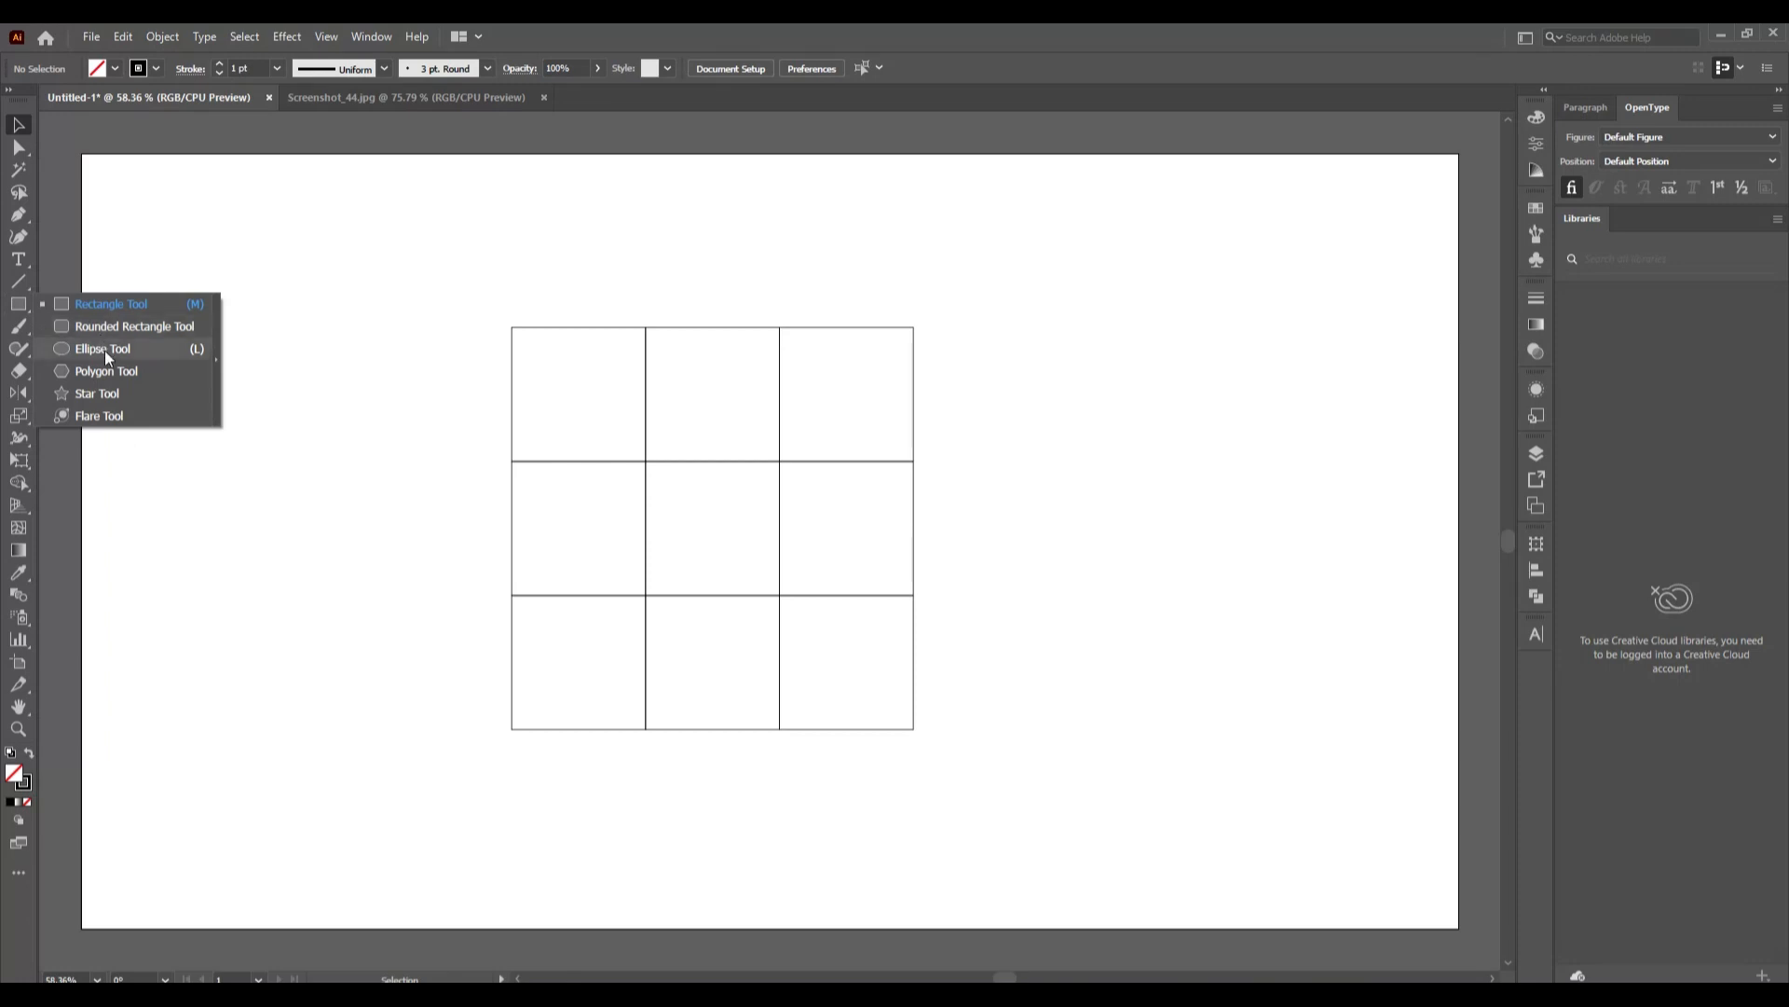
{"action": "left_click", "coordinate": [105, 350]}
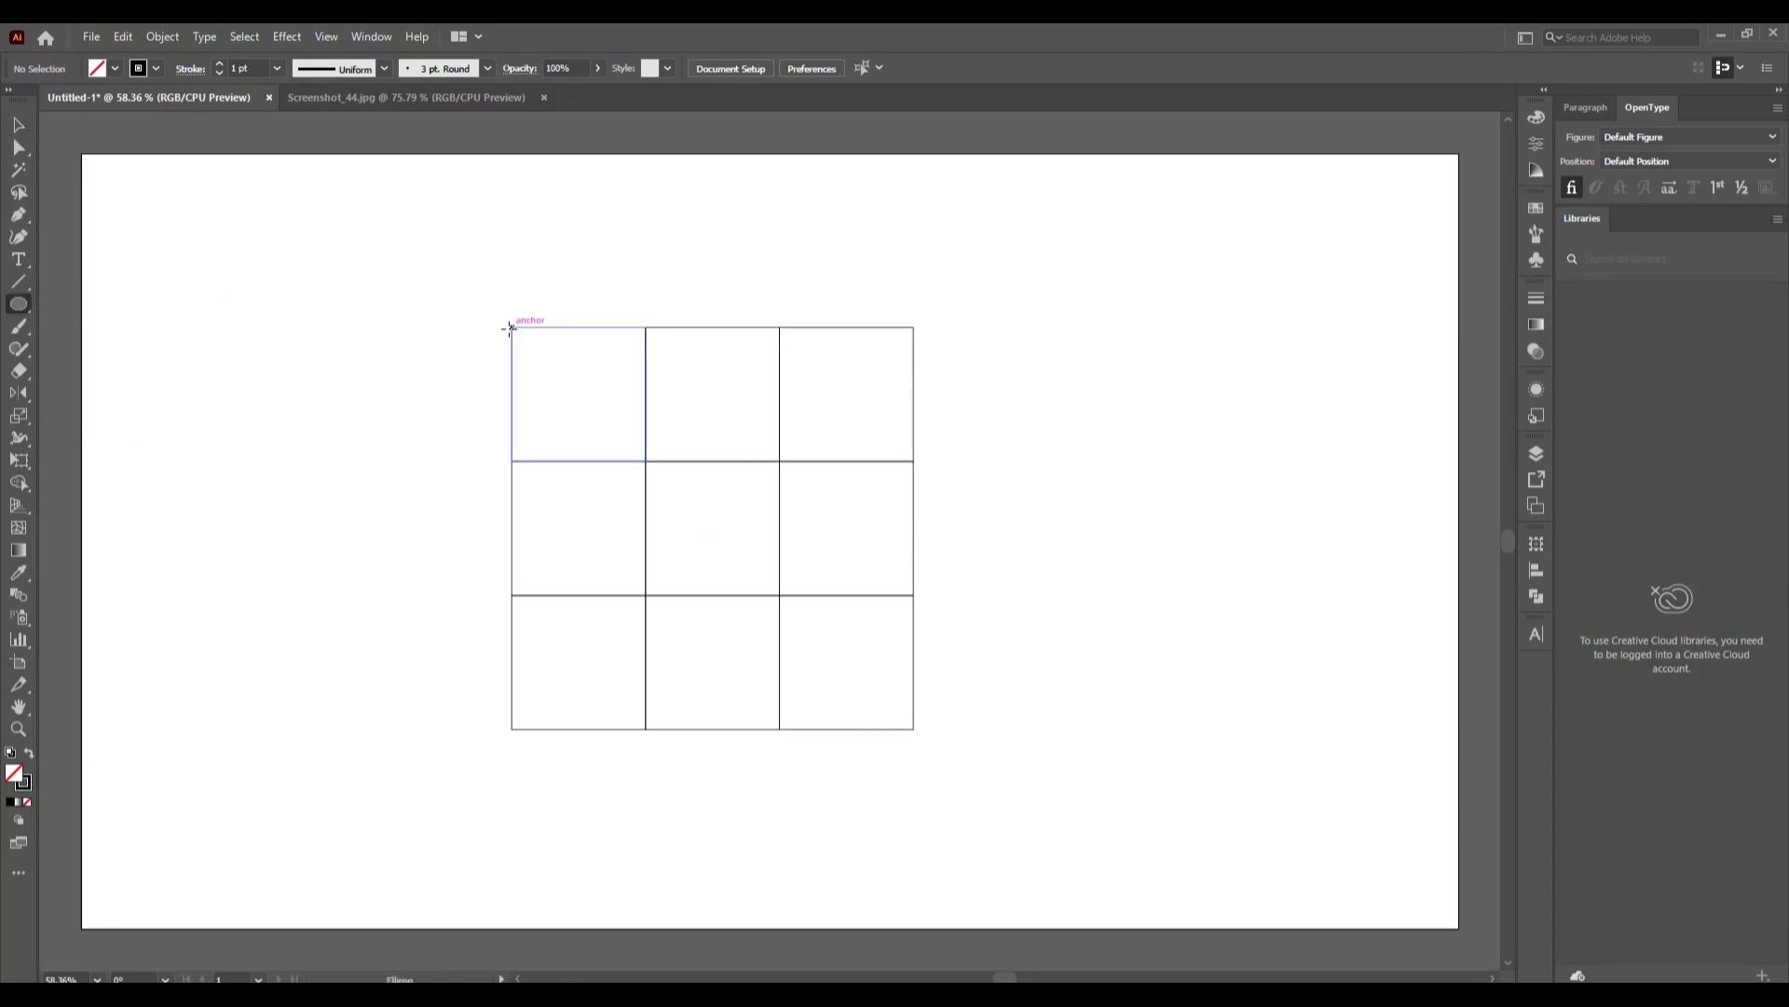
{"action": "left_click_drag", "start_coordinate": [511, 327], "coordinate": [914, 649]}
{"action": "left_click", "coordinate": [19, 127]}
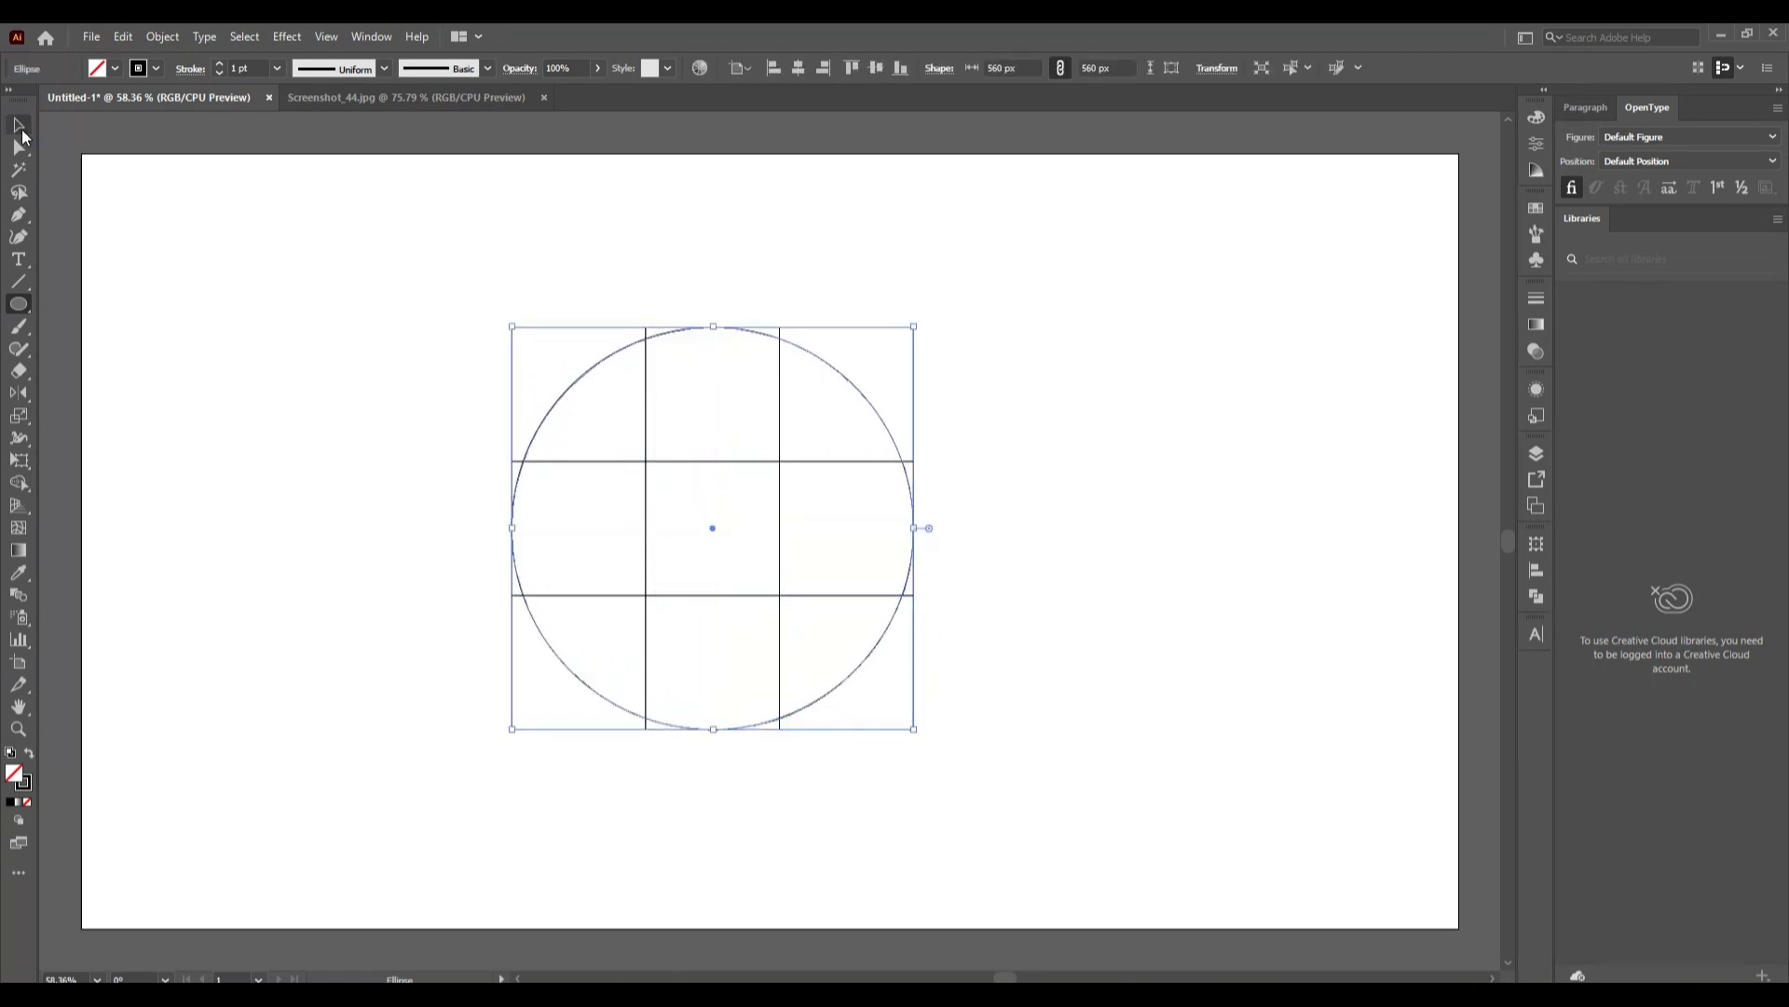
Copy the large circle, paste it in place and scale the copy about its centre to fit the grid's central cell.
{"action": "left_click", "coordinate": [123, 37]}
{"action": "left_click", "coordinate": [220, 135]}
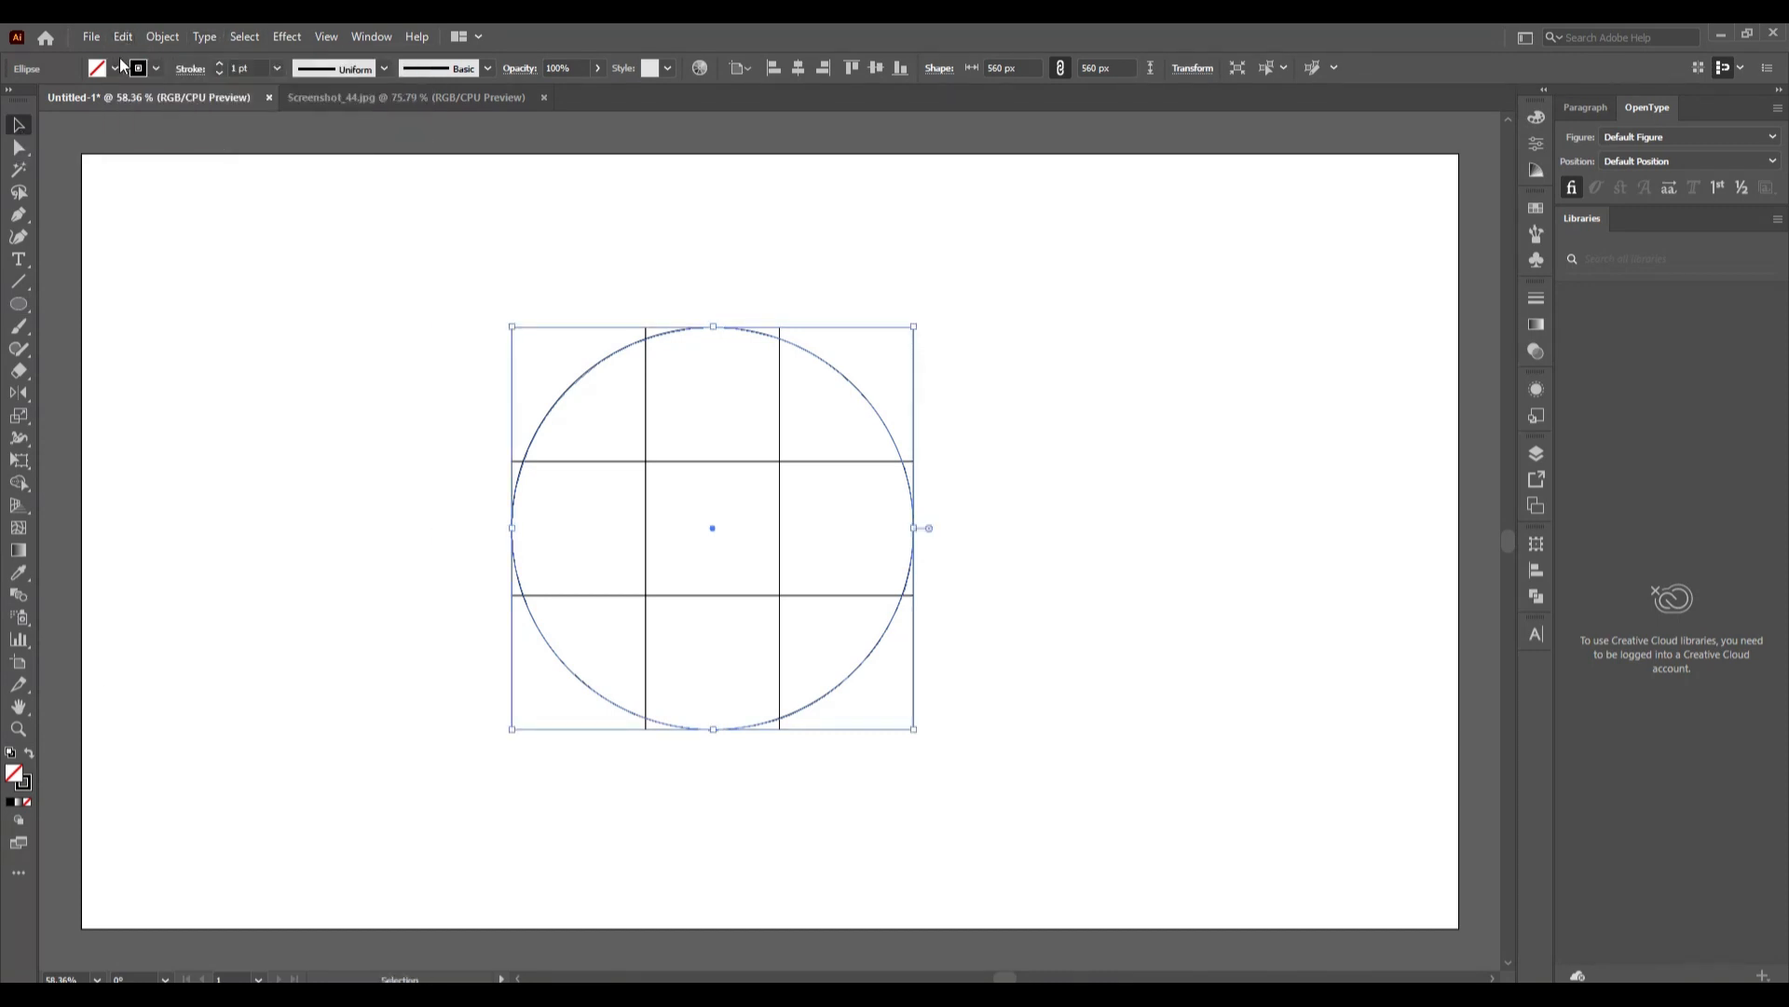
{"action": "left_click", "coordinate": [122, 35]}
{"action": "left_click", "coordinate": [233, 210]}
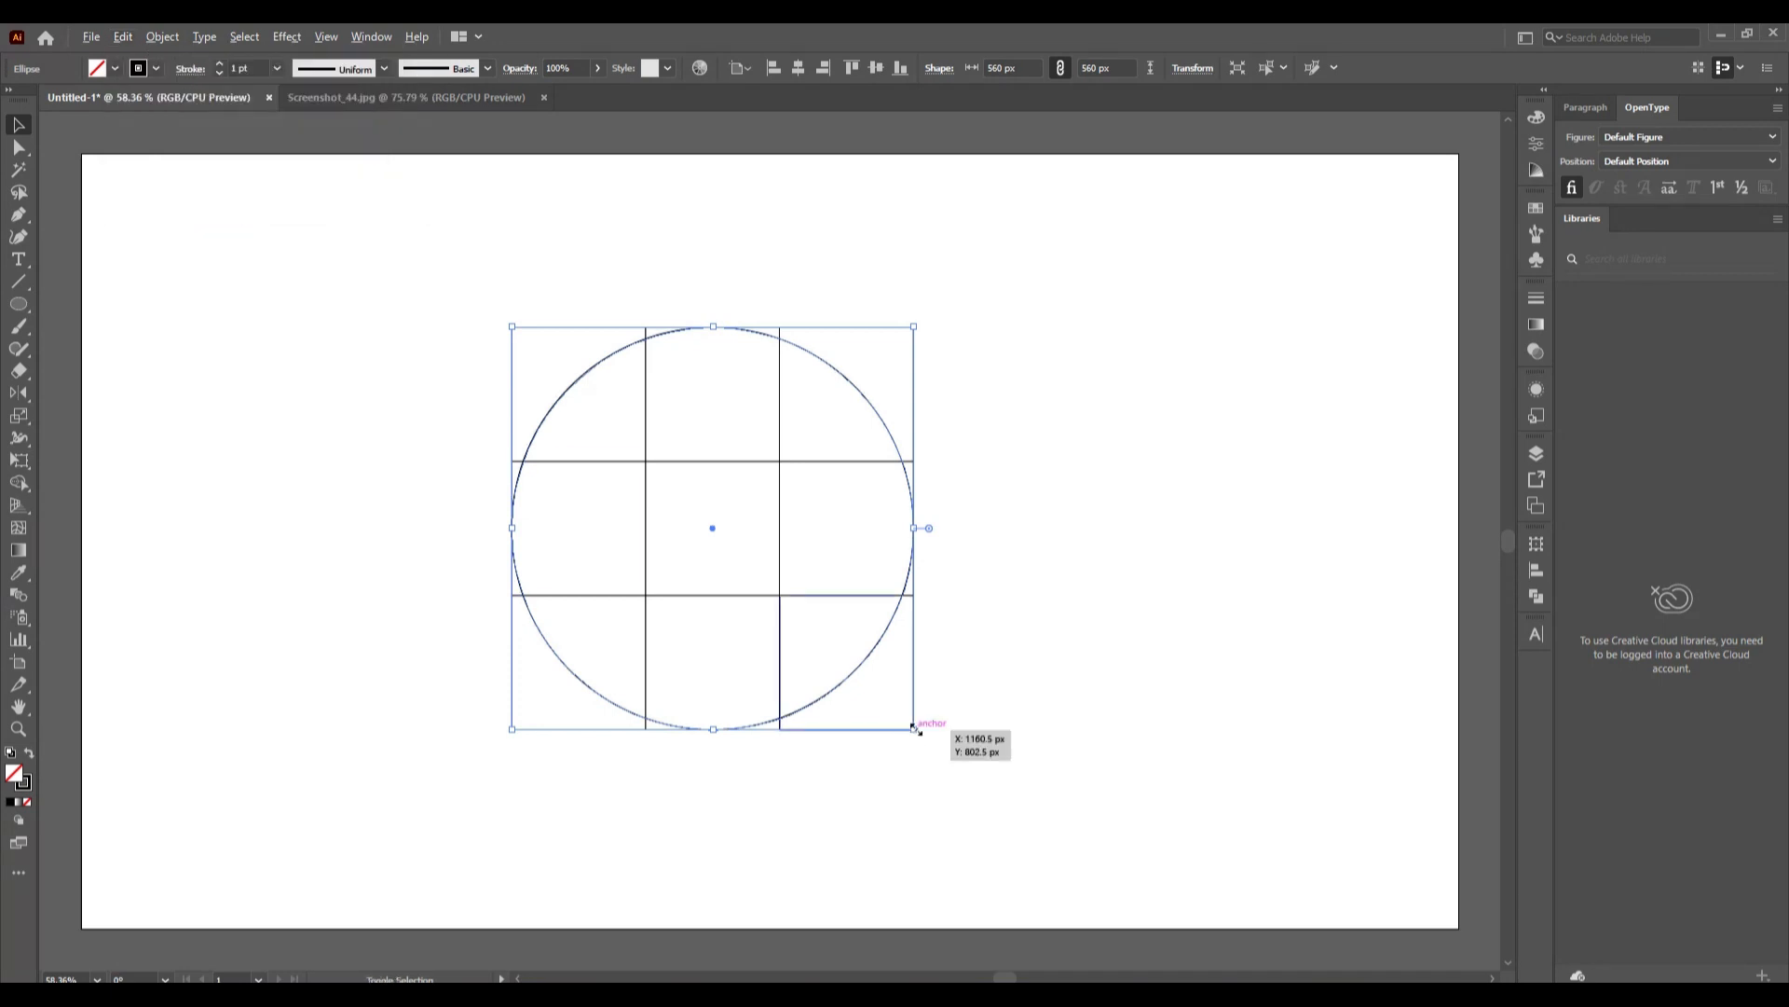
{"action": "left_click_drag", "start_coordinate": [914, 728], "coordinate": [781, 660]}
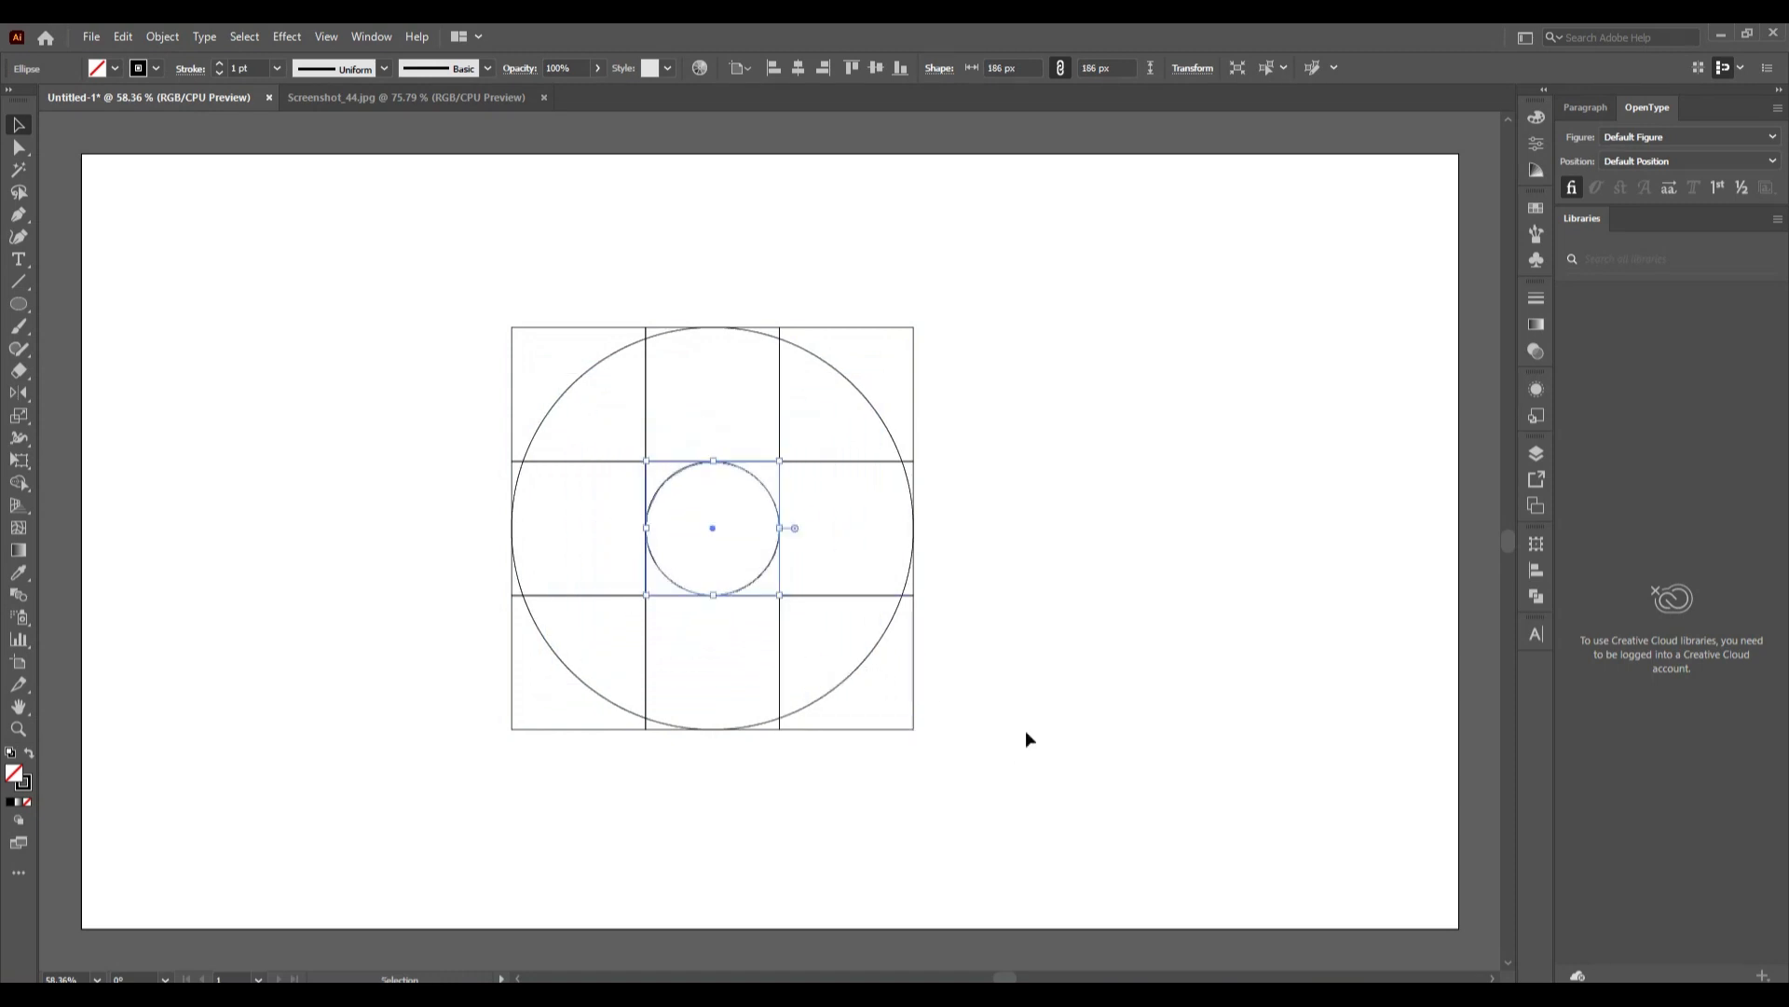
{"action": "left_click", "coordinate": [1107, 632]}
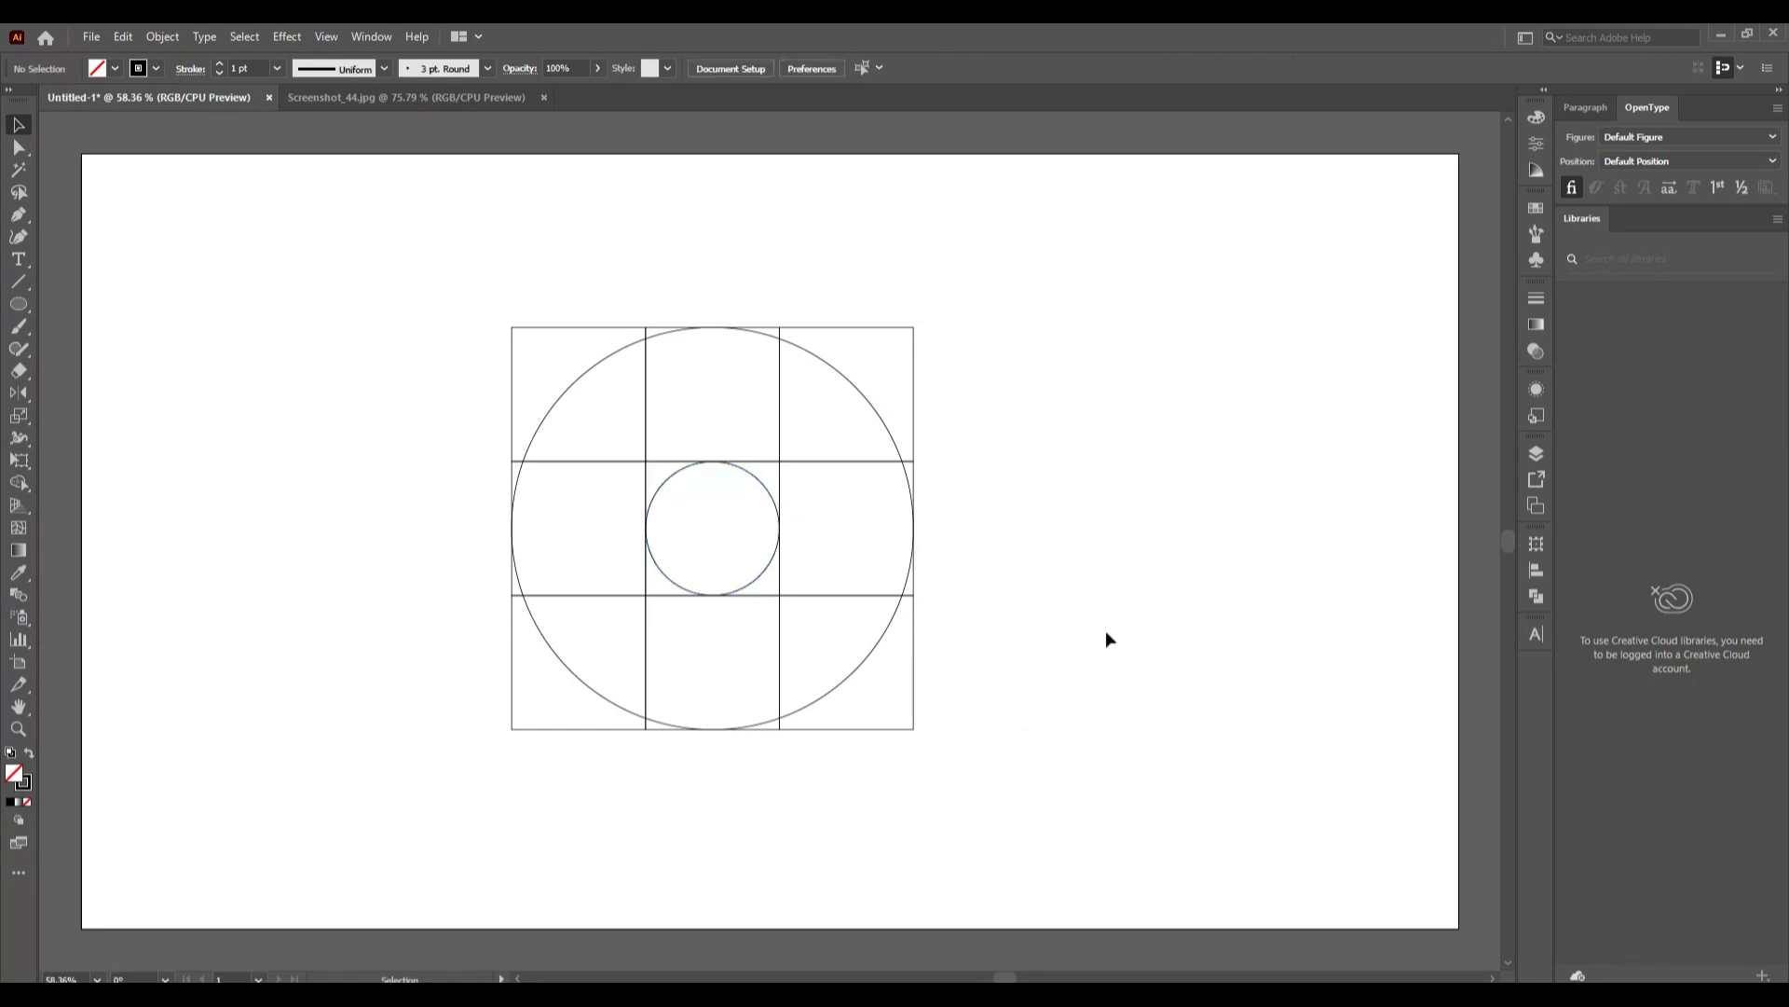
Paste a copy of the large circle in place and shrink it proportionally from its right side to the central cell's right edge.
{"action": "left_click", "coordinate": [874, 651]}
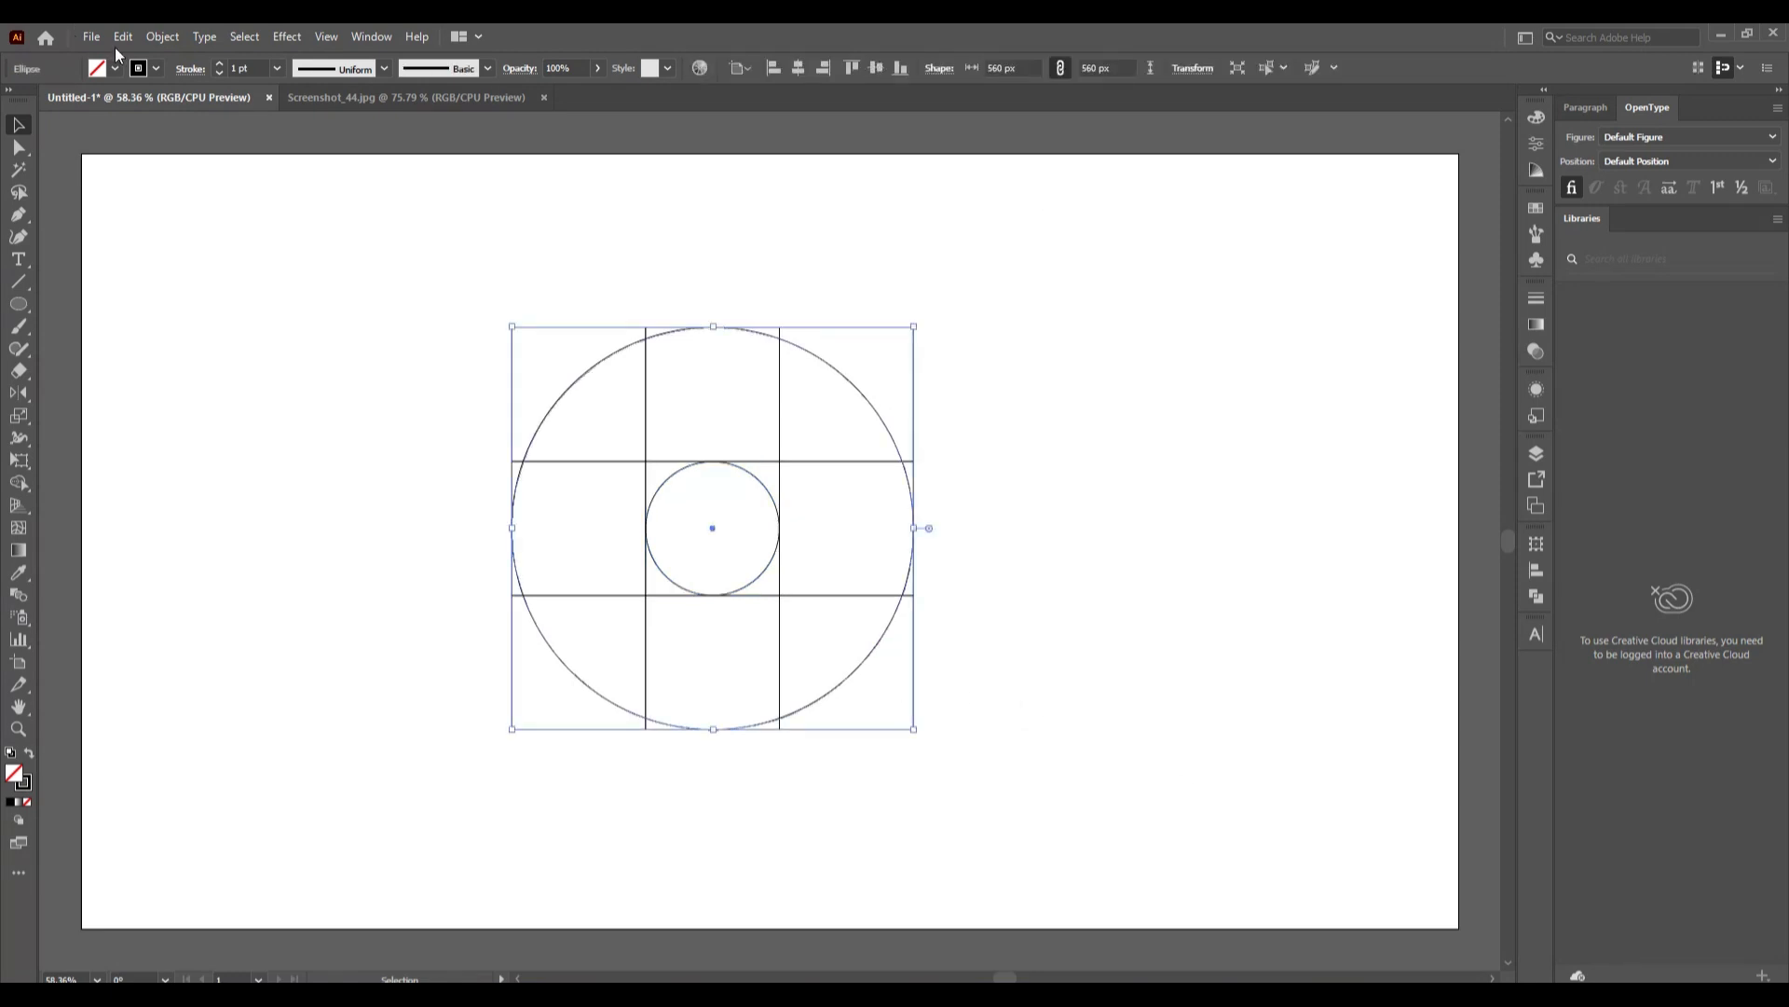
{"action": "left_click", "coordinate": [123, 36]}
{"action": "left_click", "coordinate": [173, 128]}
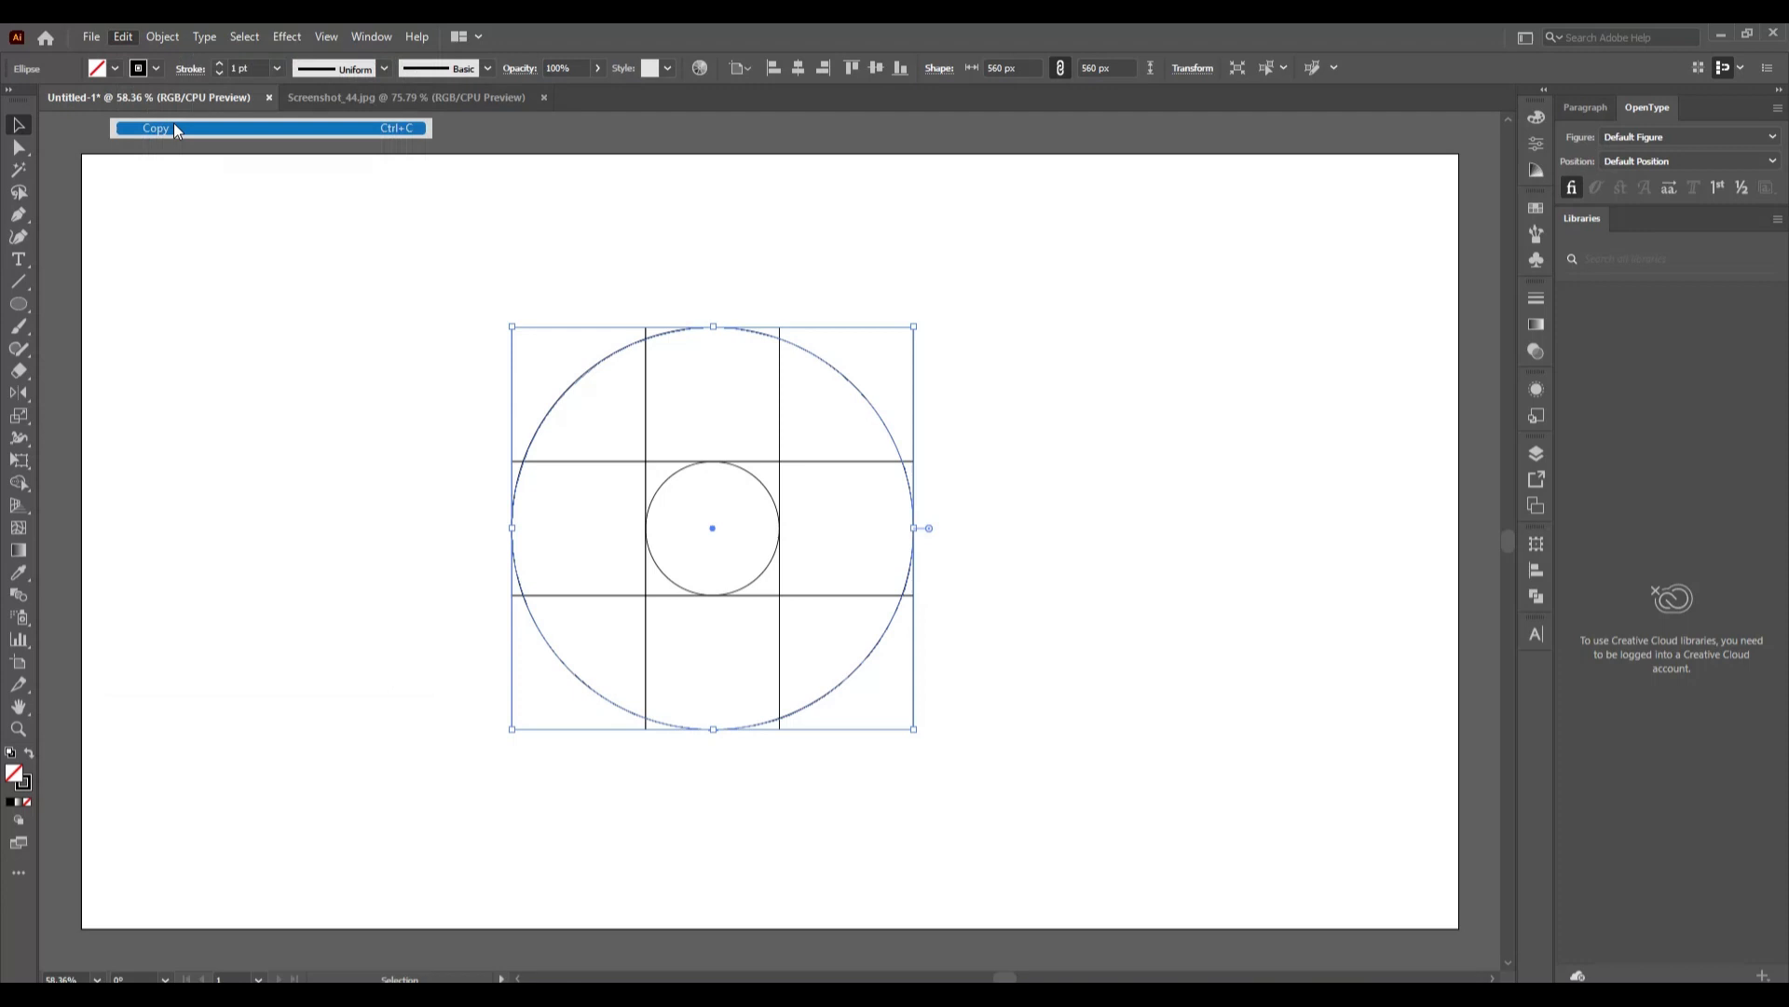
{"action": "left_click", "coordinate": [122, 39]}
{"action": "left_click", "coordinate": [289, 221]}
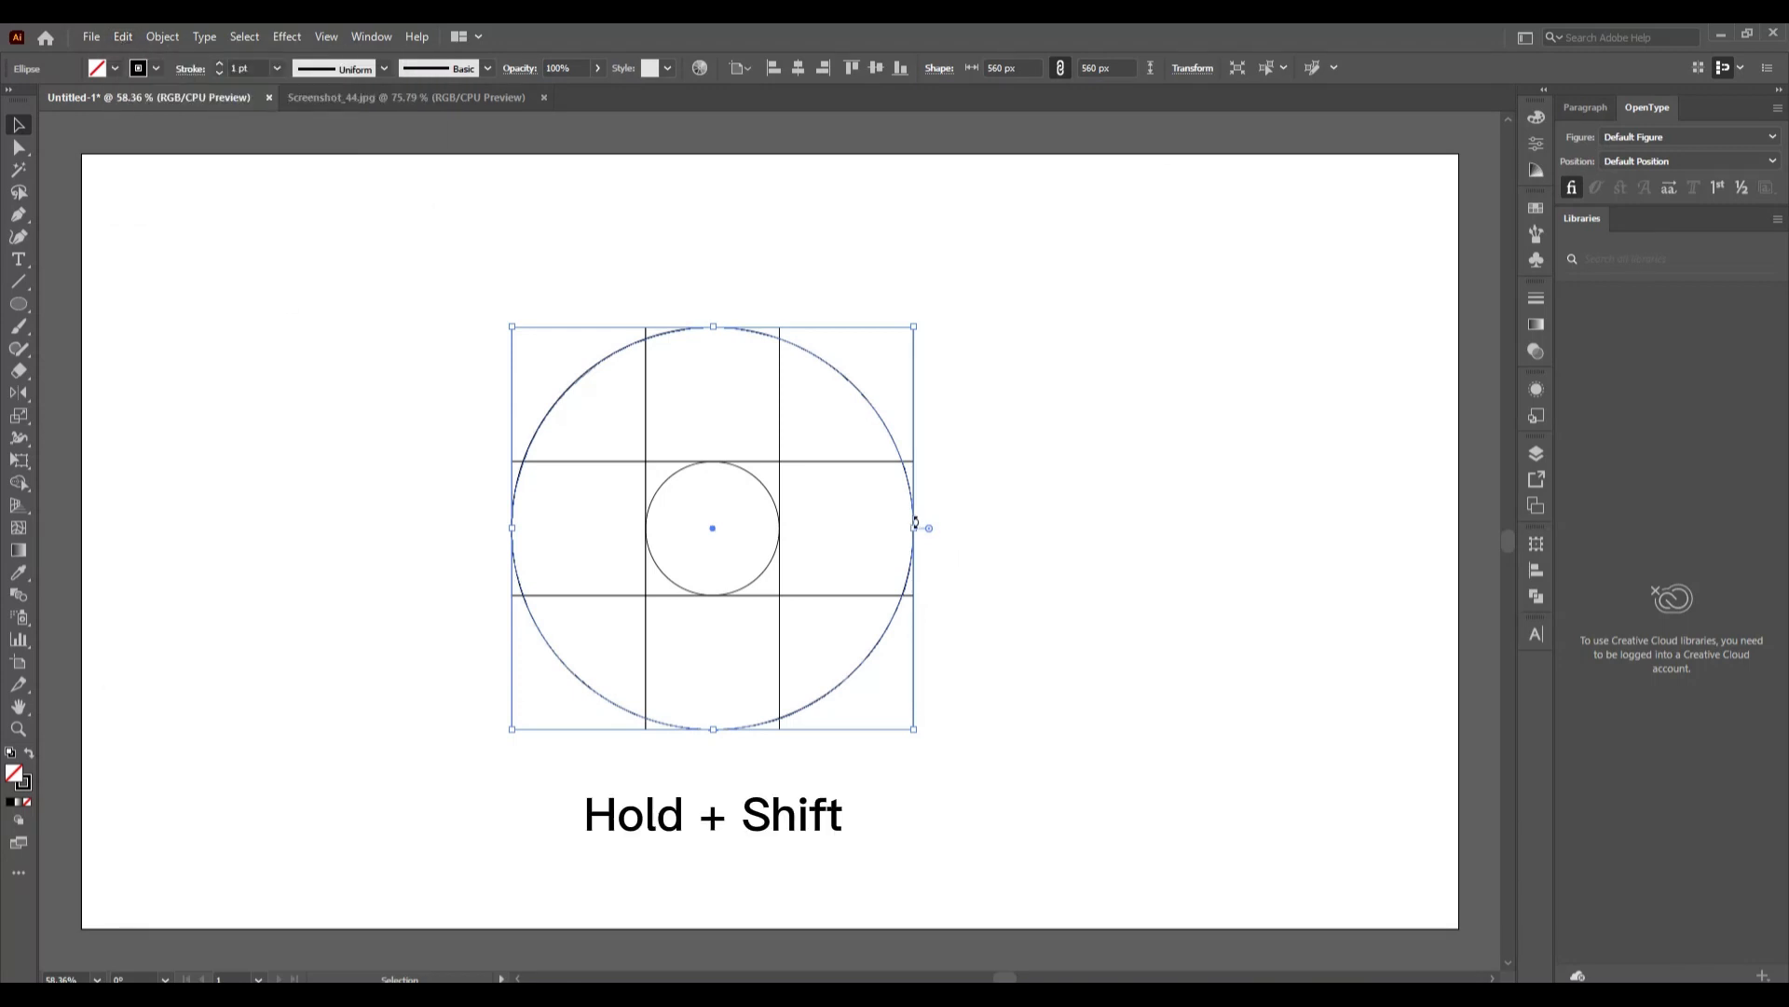
{"action": "key", "text": "shift"}
{"action": "left_click_drag", "start_coordinate": [920, 529], "coordinate": [783, 538]}
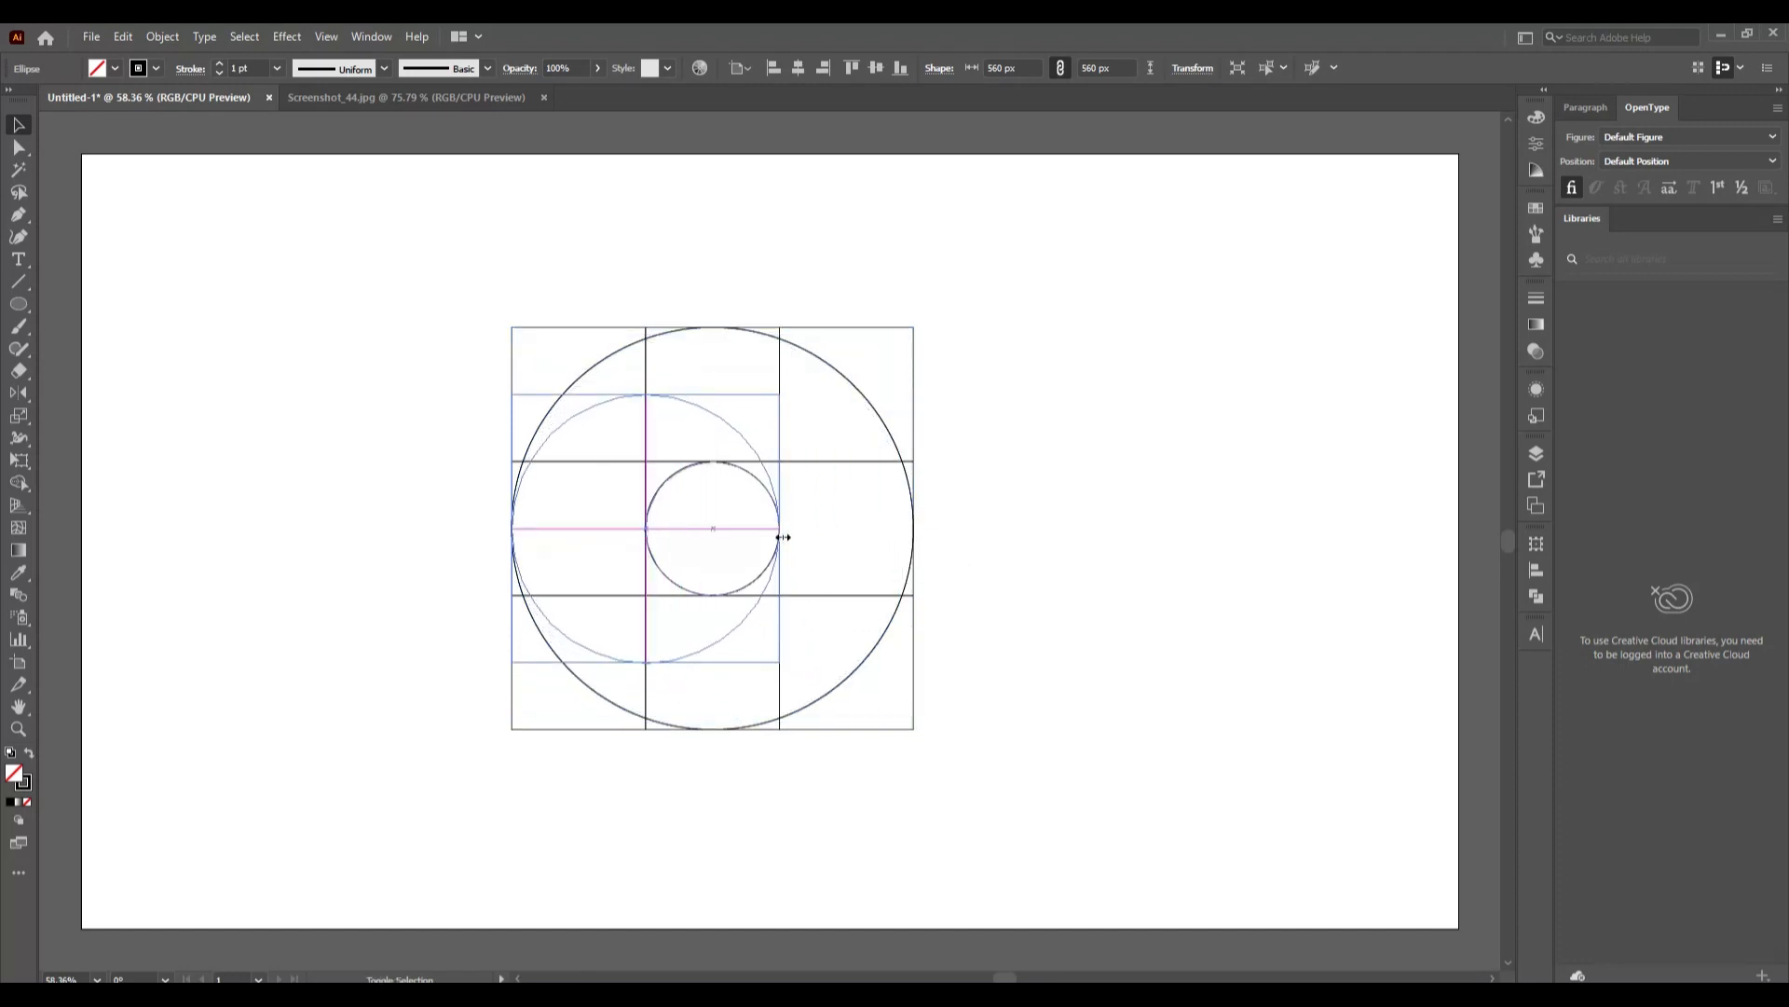
{"action": "left_click", "coordinate": [1037, 593]}
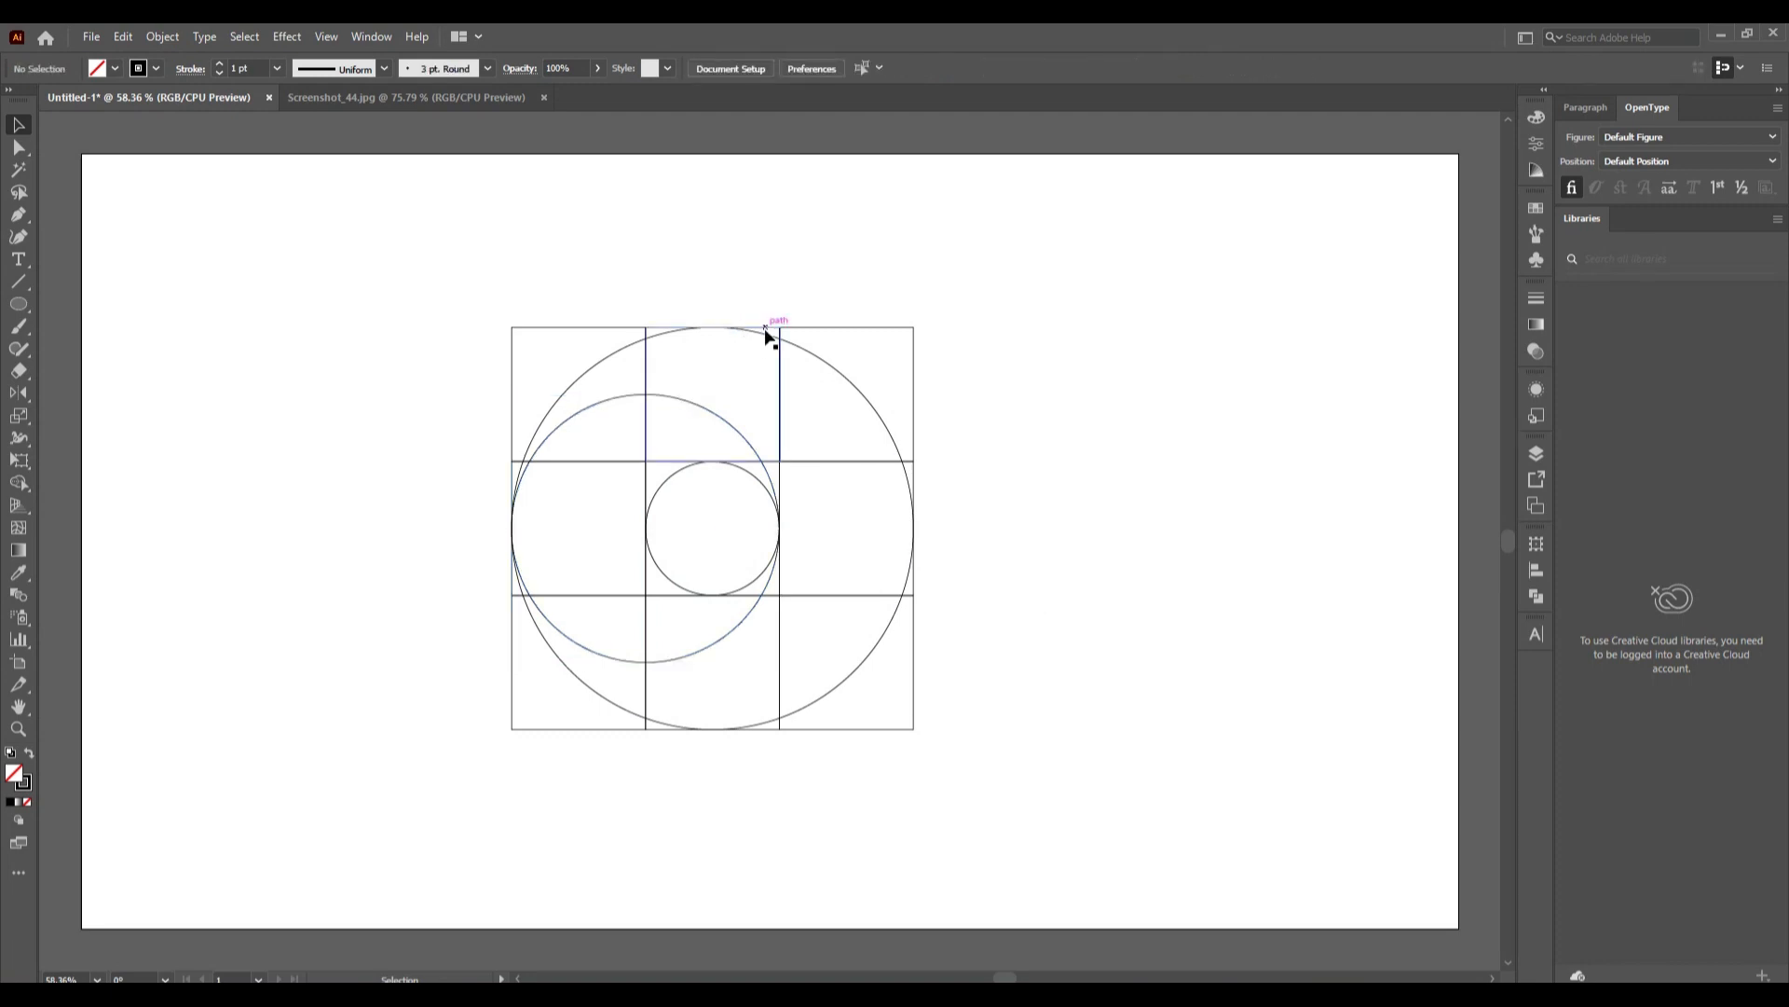
Paste another copy of the large circle in place and shrink it proportionally from its top to the central cell's upper edge.
{"action": "left_click", "coordinate": [766, 343]}
{"action": "left_click", "coordinate": [123, 36]}
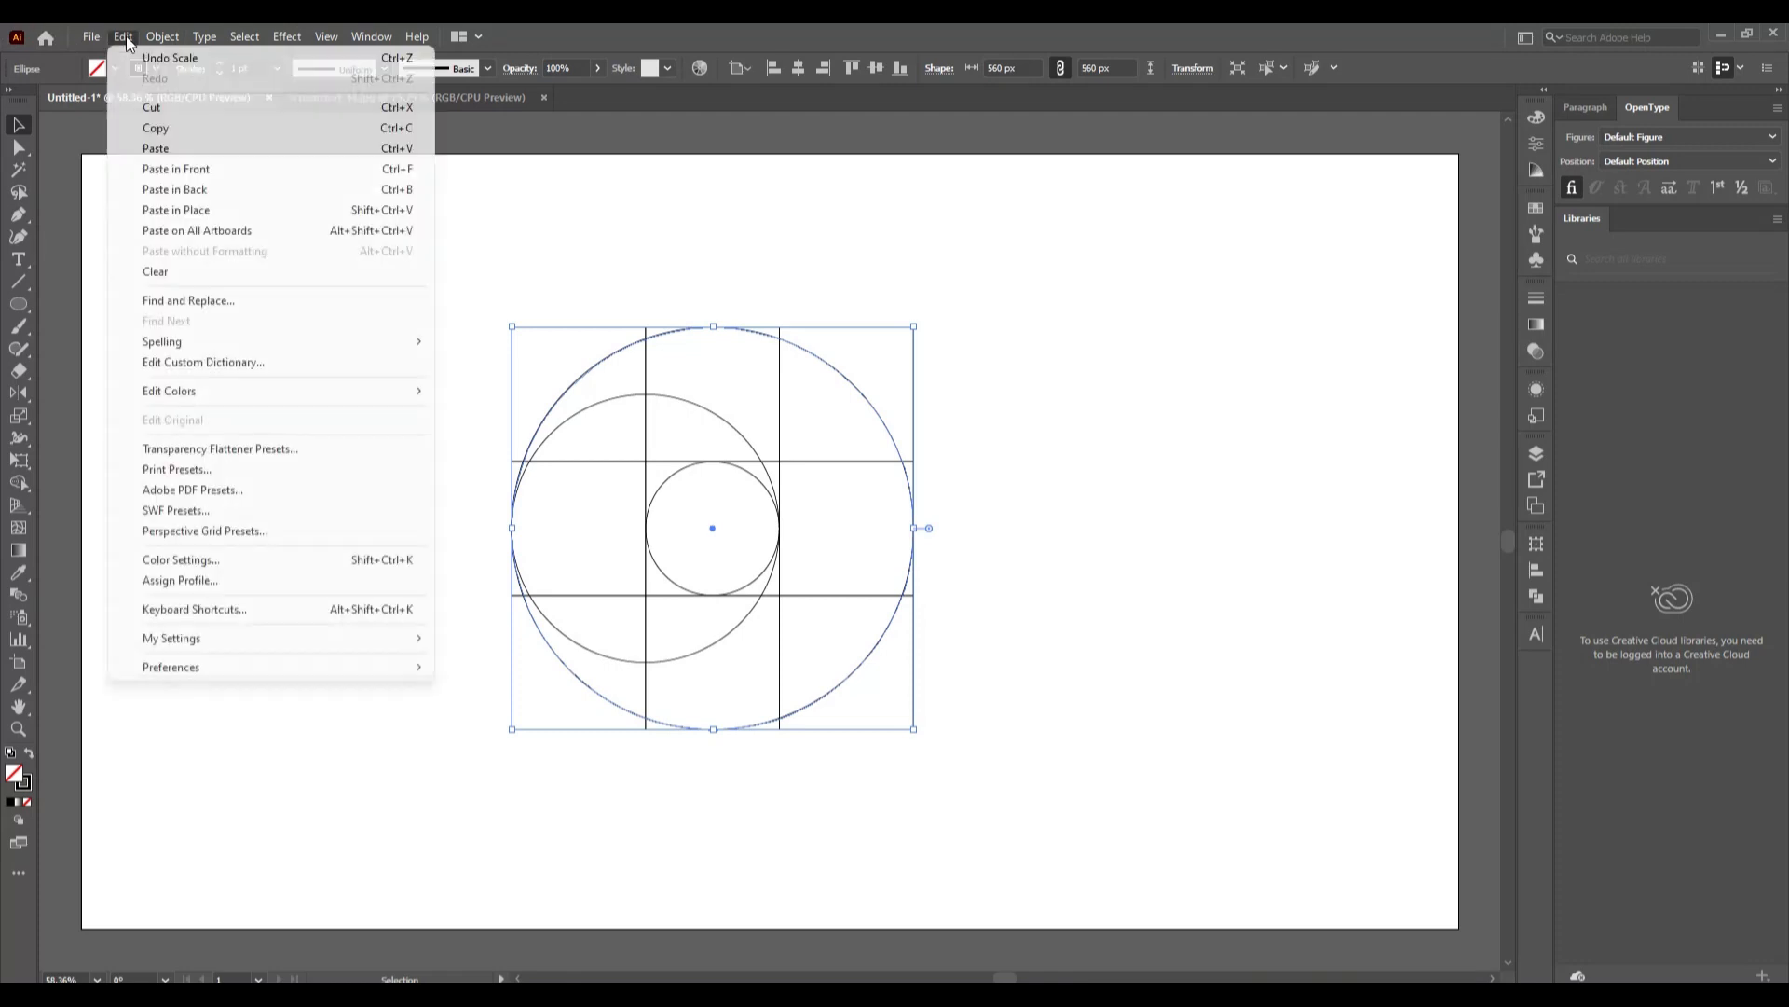
{"action": "left_click", "coordinate": [140, 124]}
{"action": "left_click", "coordinate": [124, 37]}
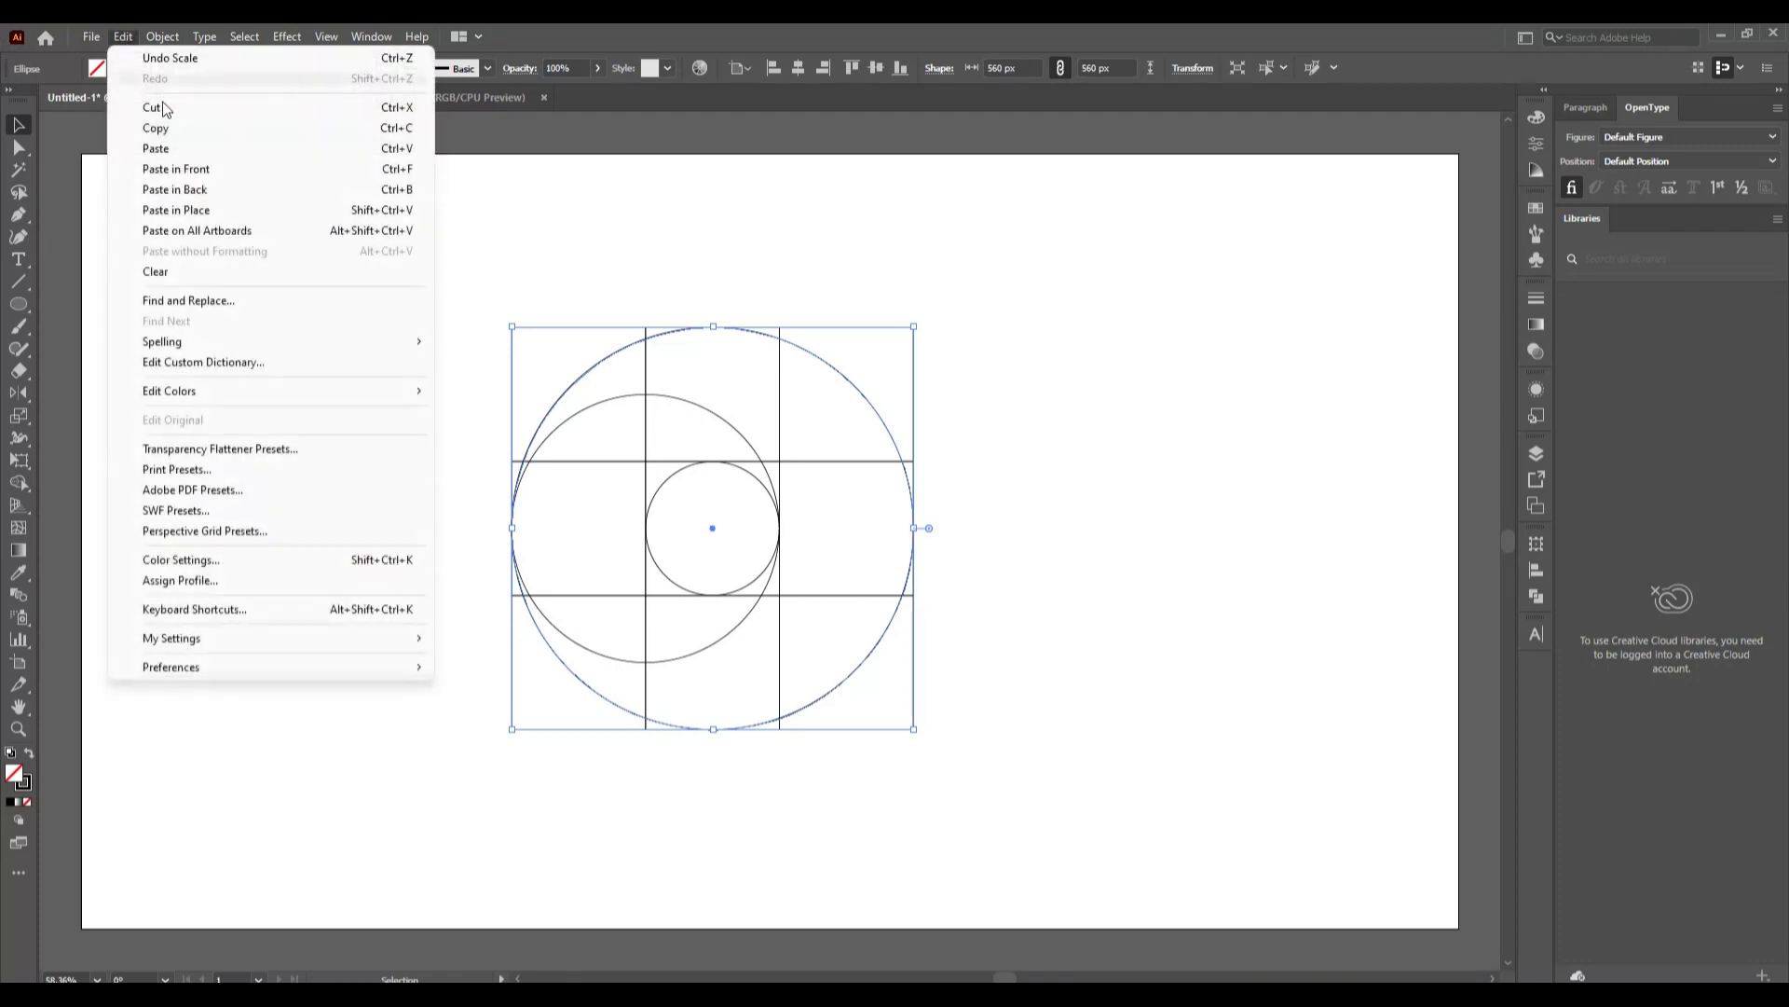
{"action": "left_click", "coordinate": [240, 215]}
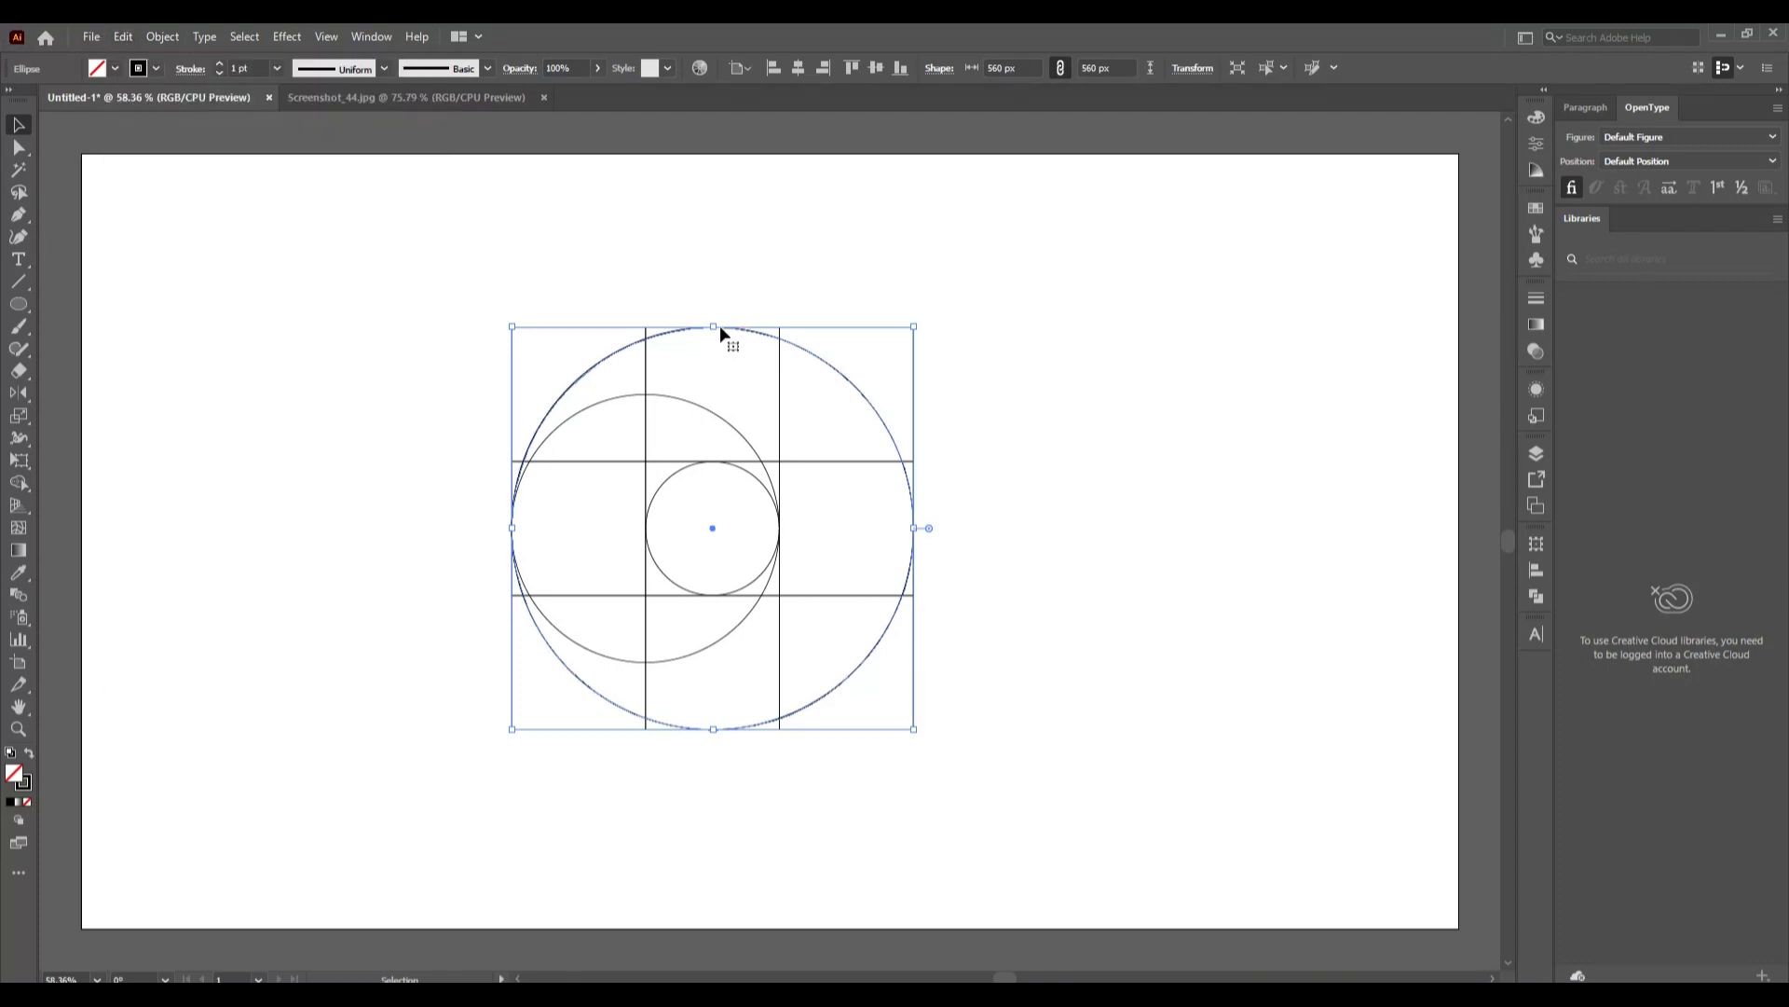
{"action": "left_click_drag", "start_coordinate": [717, 327], "coordinate": [713, 461]}
{"action": "left_click", "coordinate": [285, 176]}
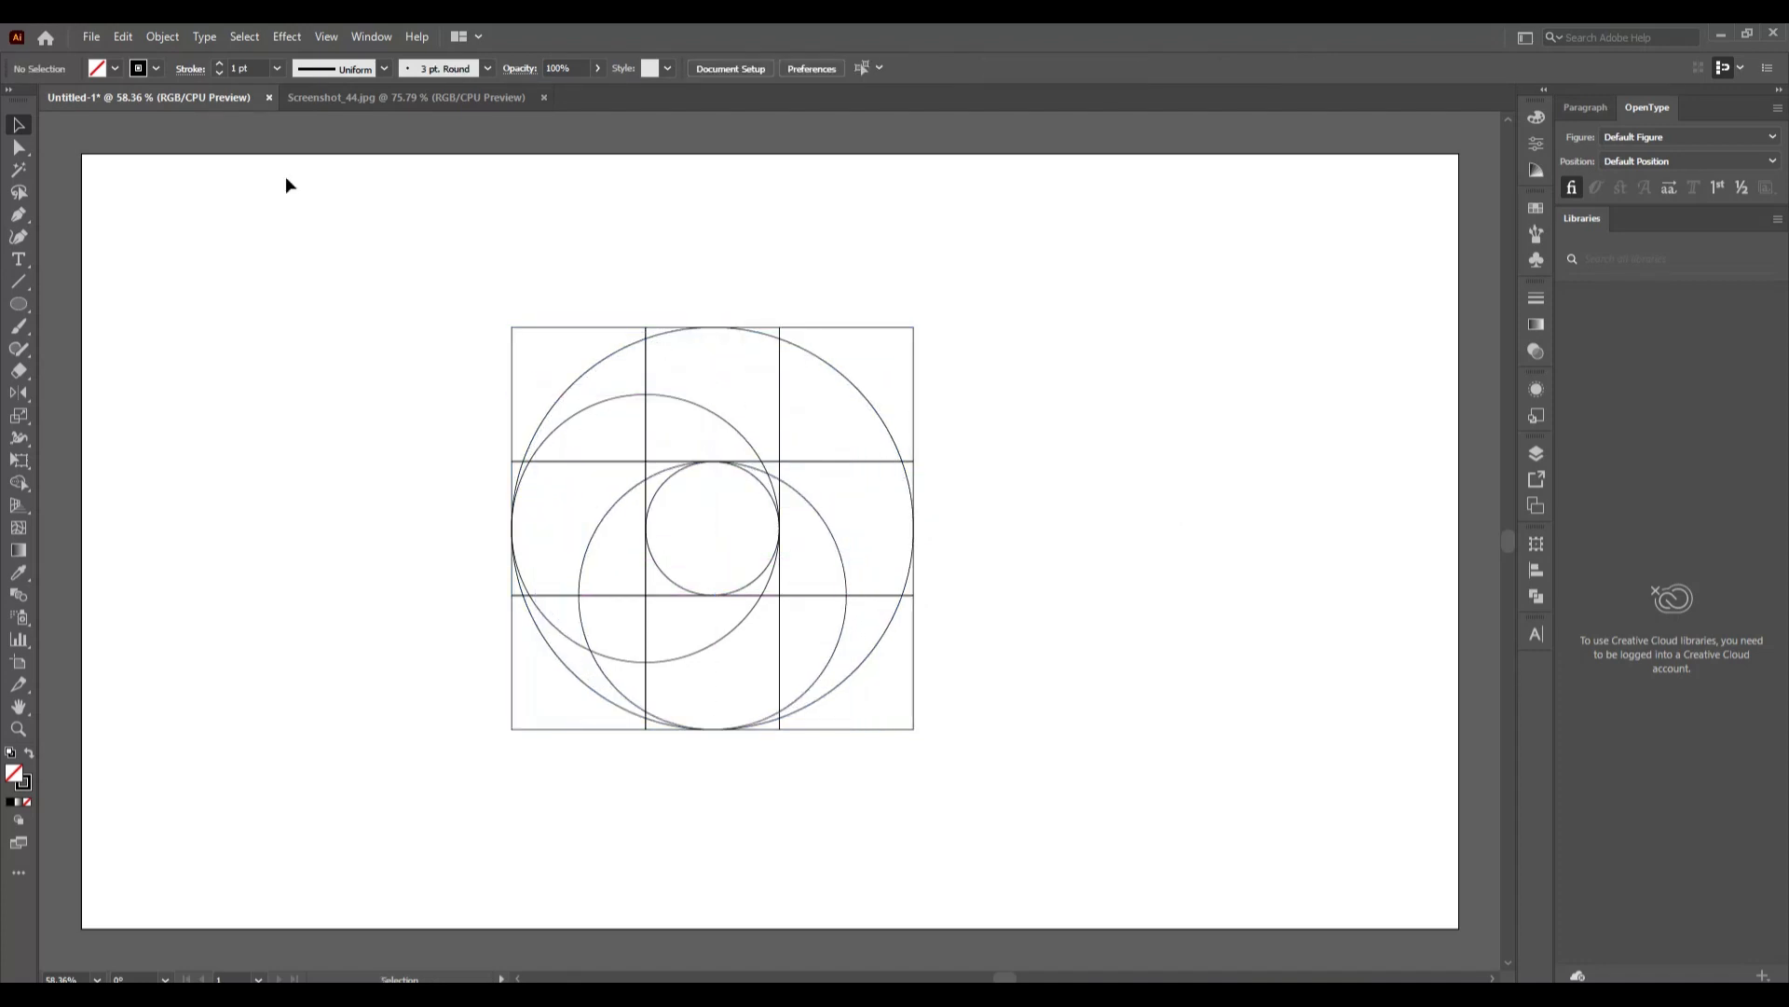
{"action": "left_click_drag", "start_coordinate": [410, 285], "coordinate": [1041, 775]}
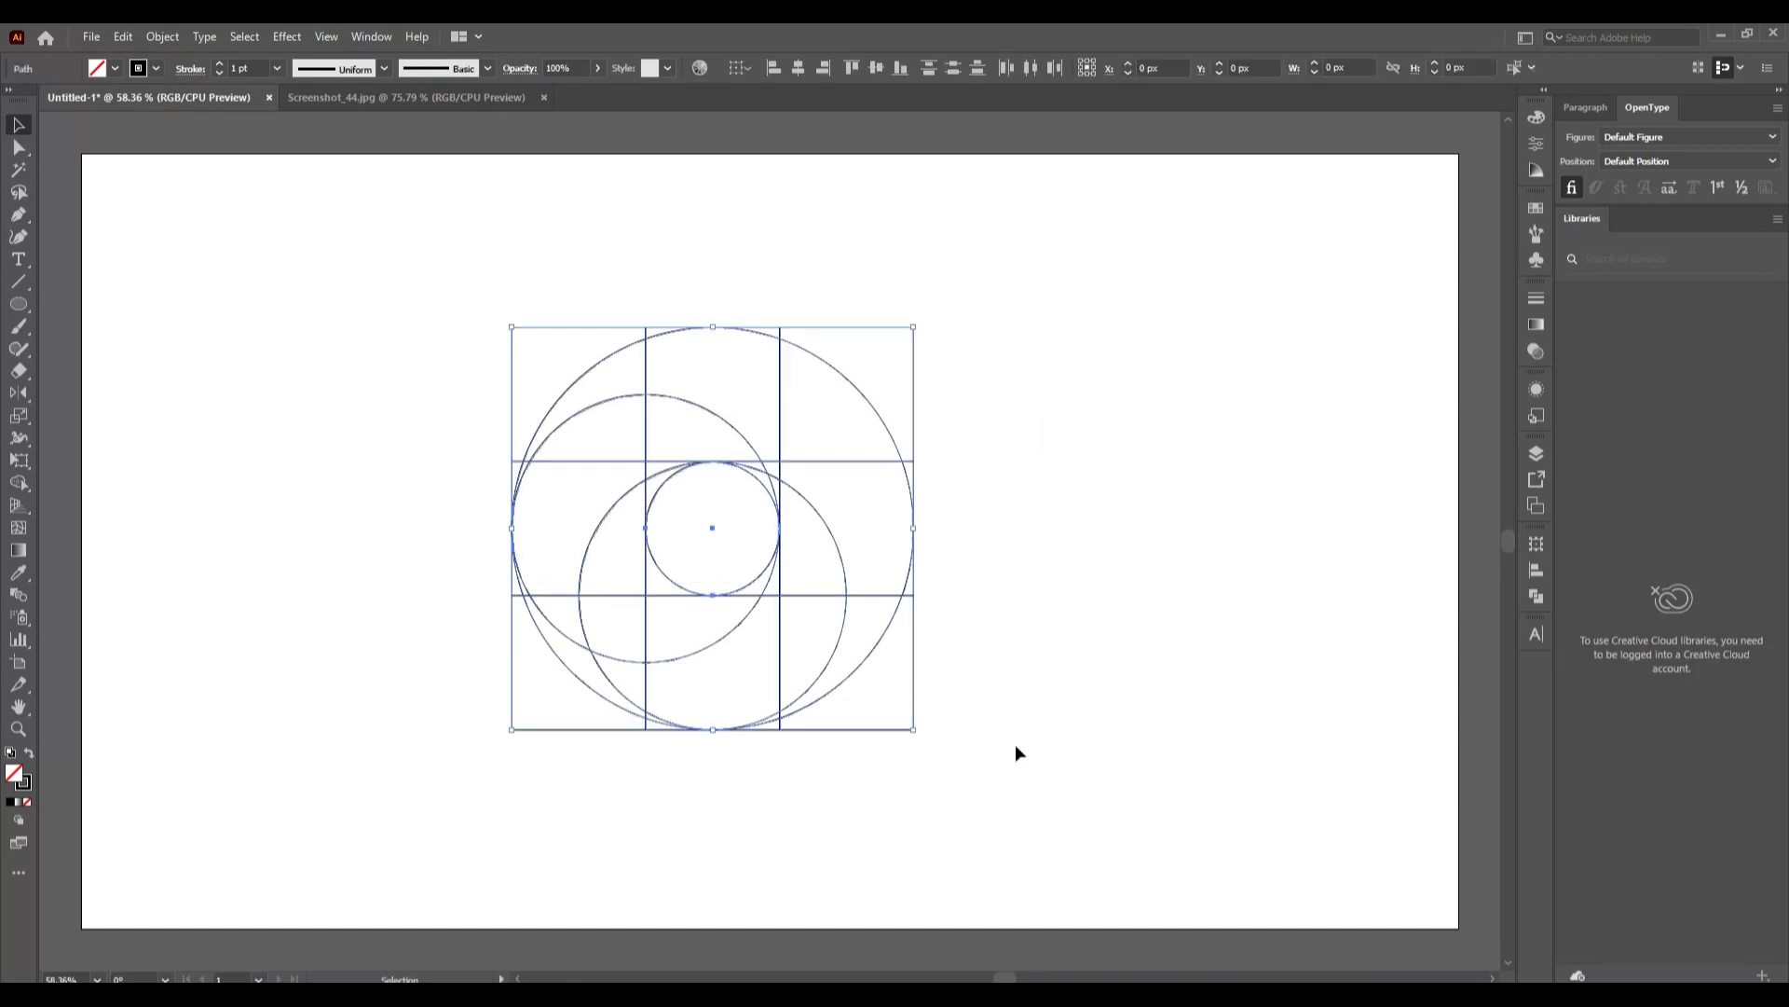
{"action": "left_click", "coordinate": [18, 482]}
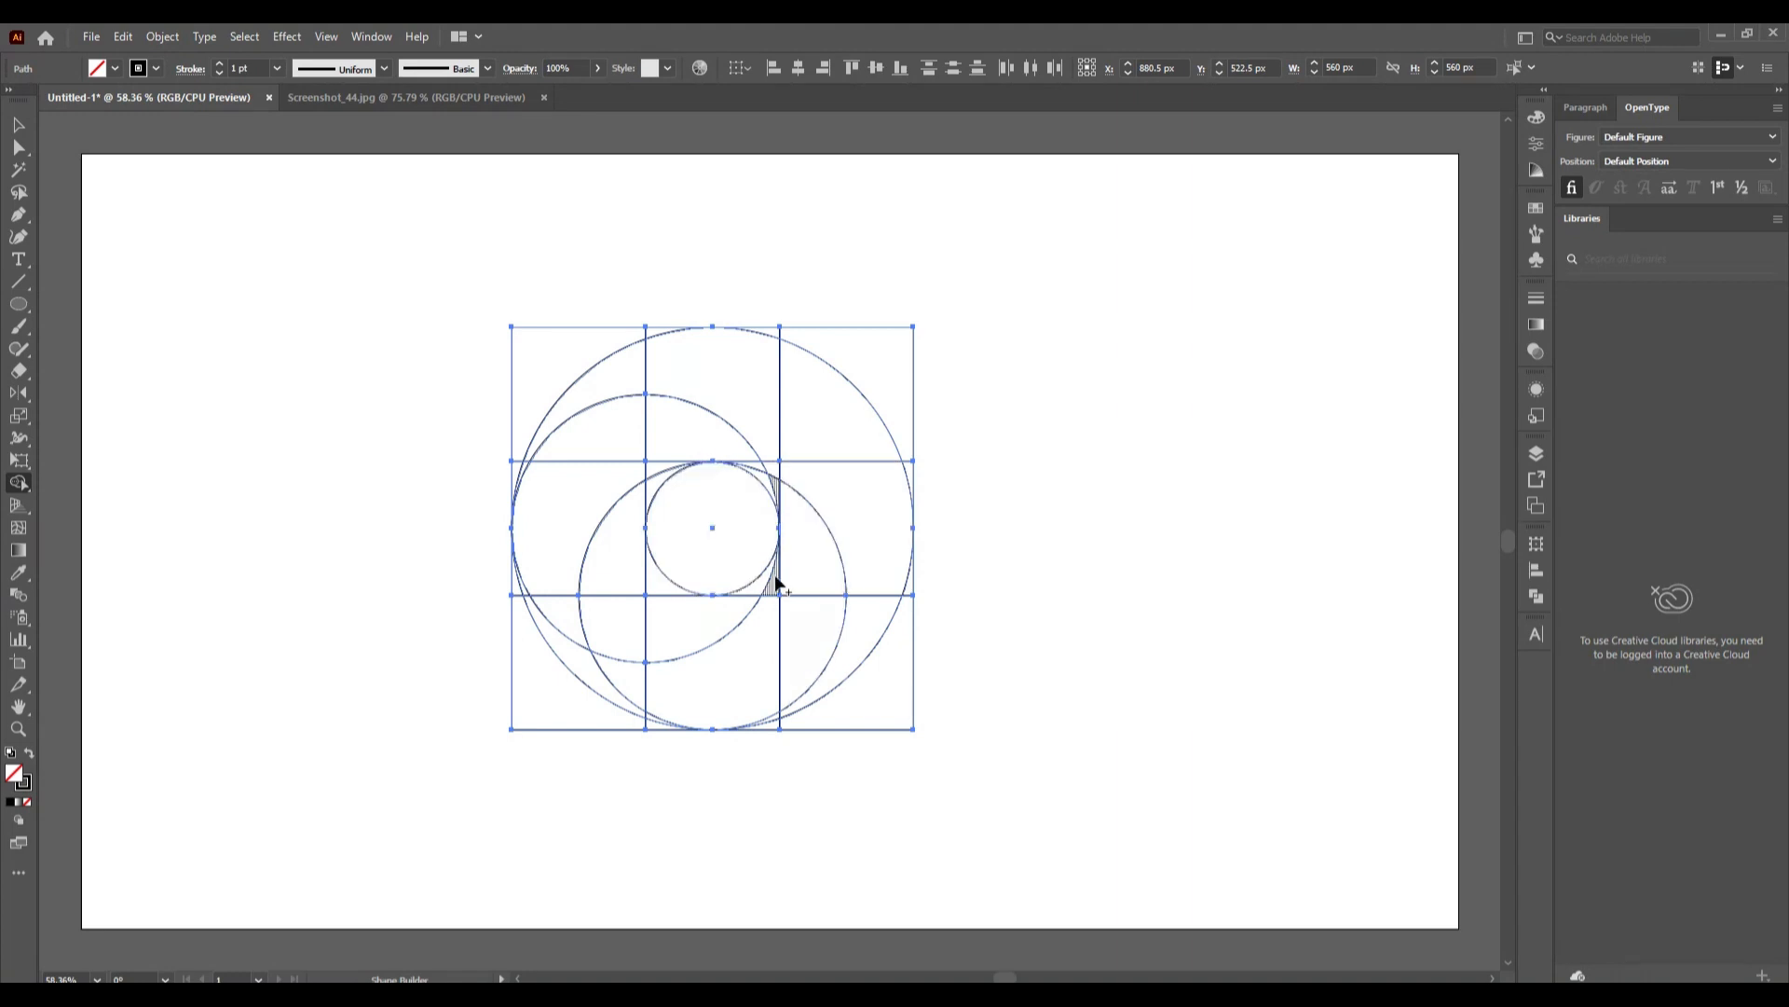
{"action": "left_click", "coordinate": [18, 124]}
{"action": "left_click", "coordinate": [267, 491]}
Group the three cells in the grid's right-hand column.
{"action": "key", "text": "ctrl+1"}
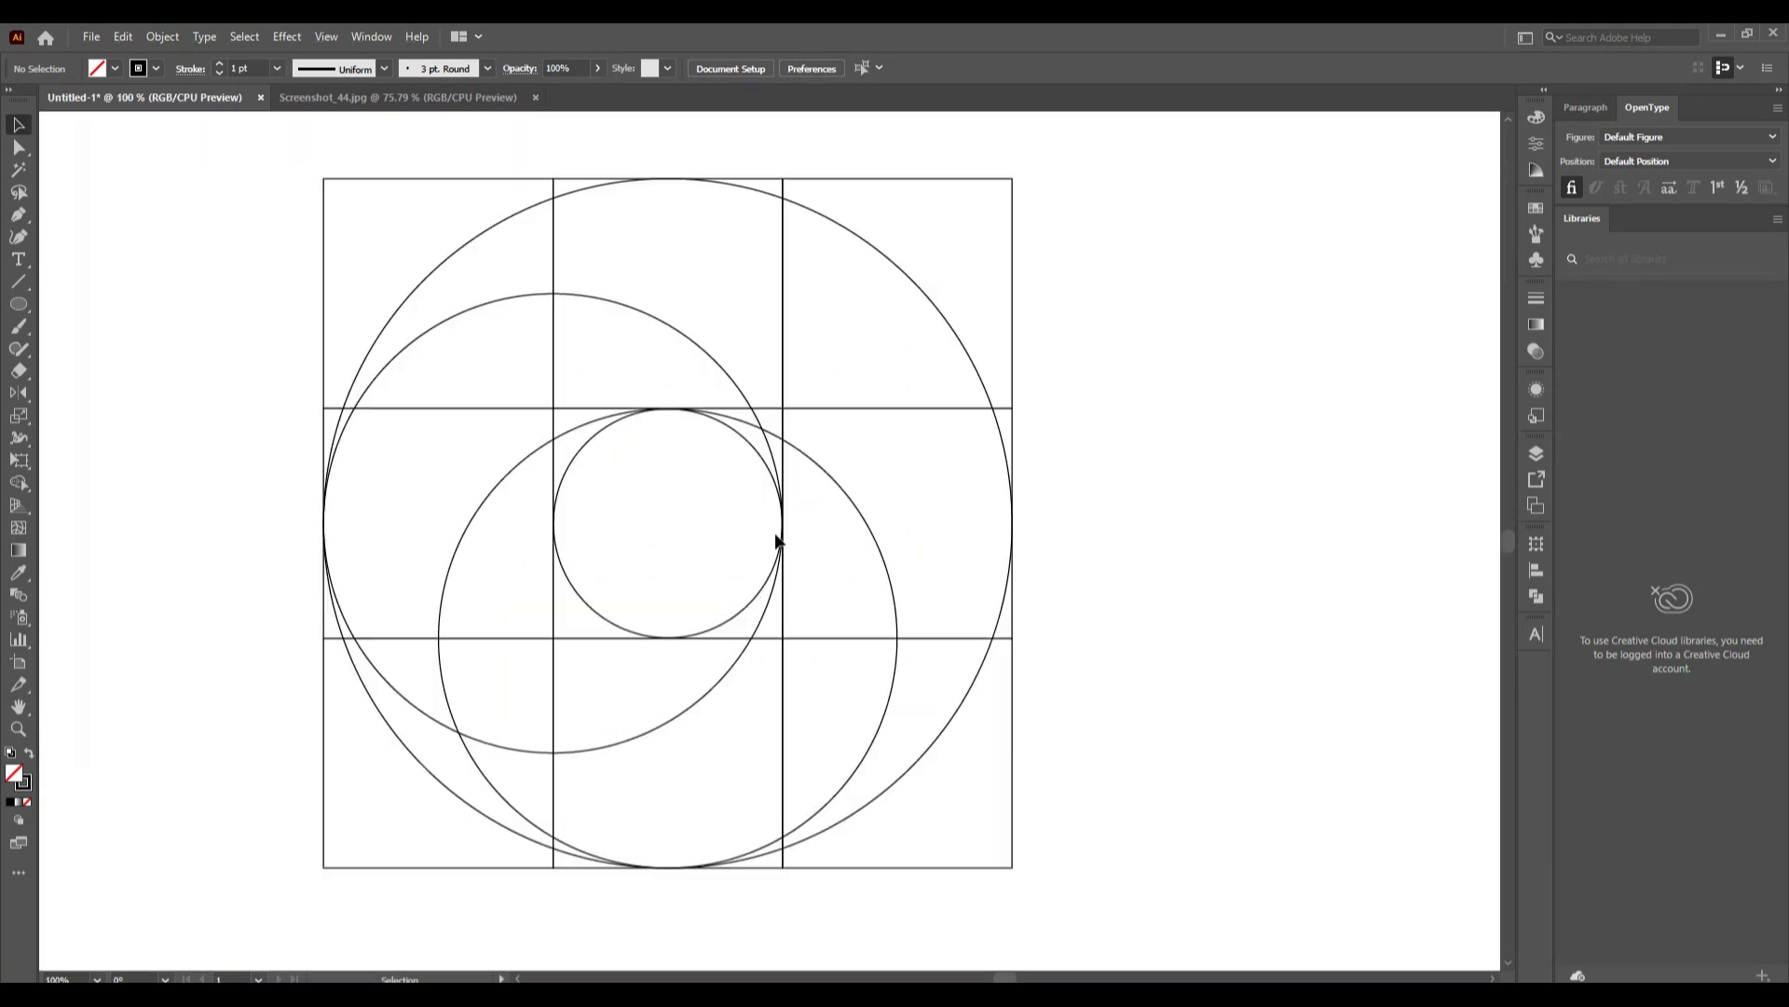
{"action": "scroll", "coordinate": [803, 524], "scroll_direction": "up", "scroll_amount": 1}
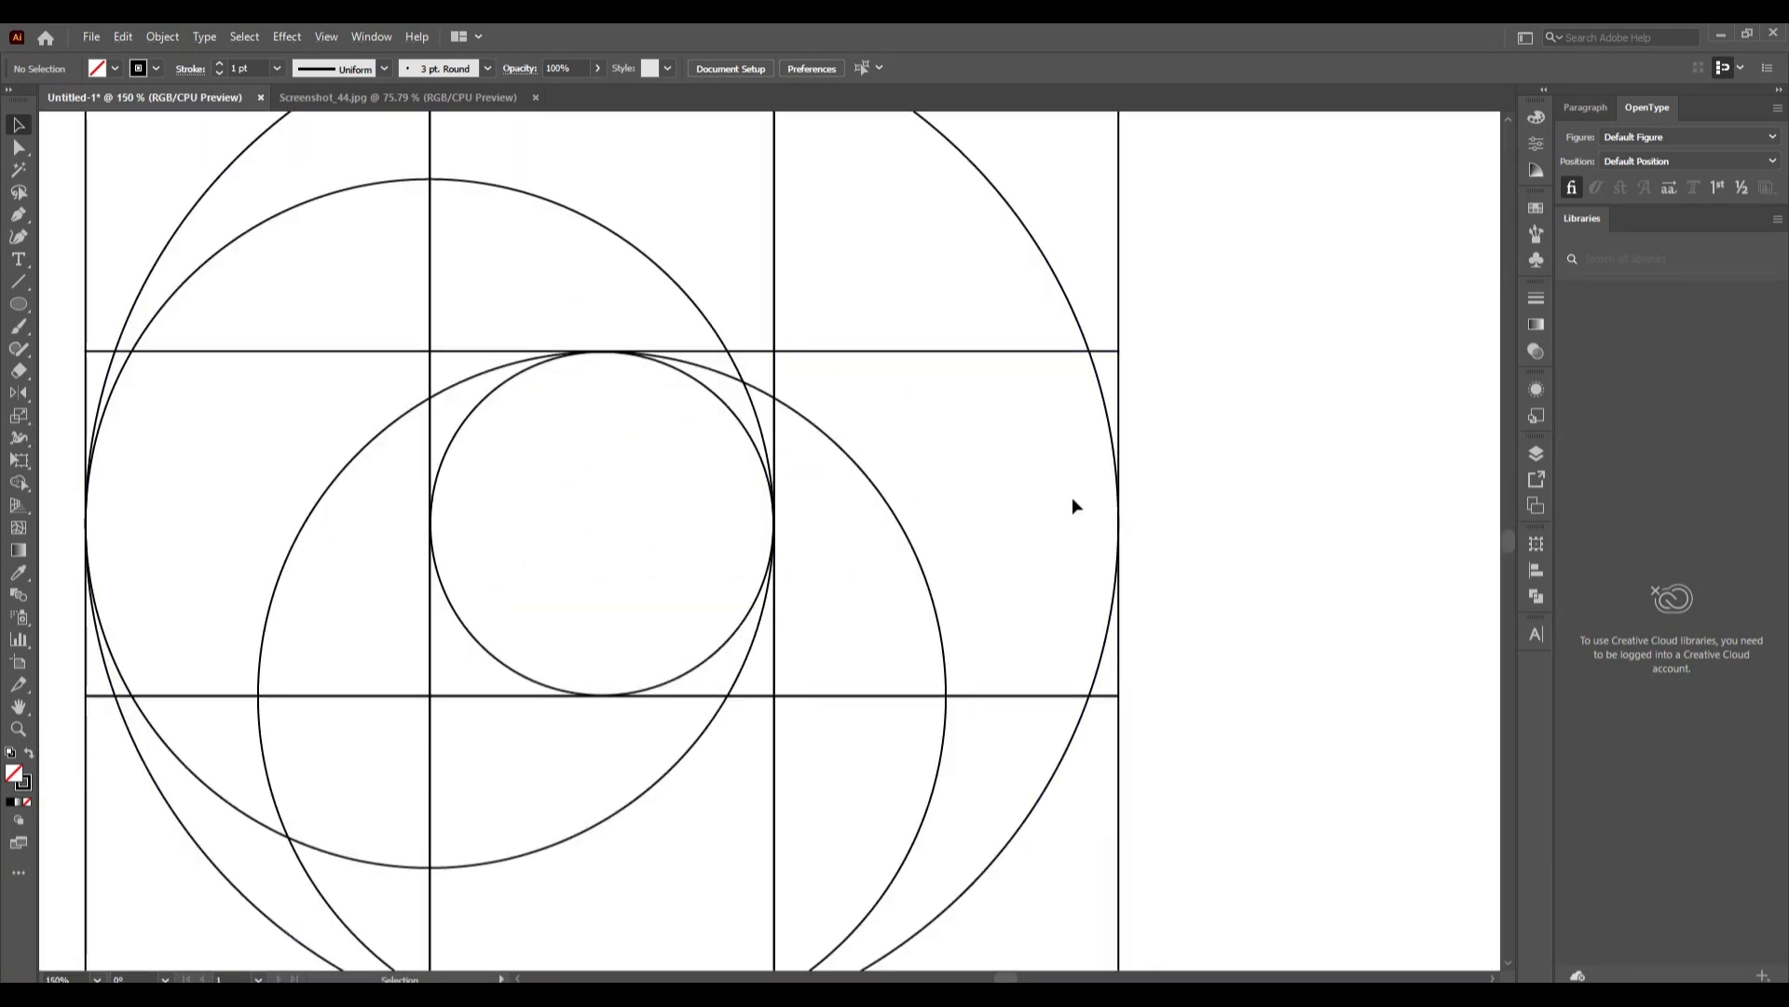
{"action": "scroll", "coordinate": [940, 783], "scroll_direction": "down", "scroll_amount": 2}
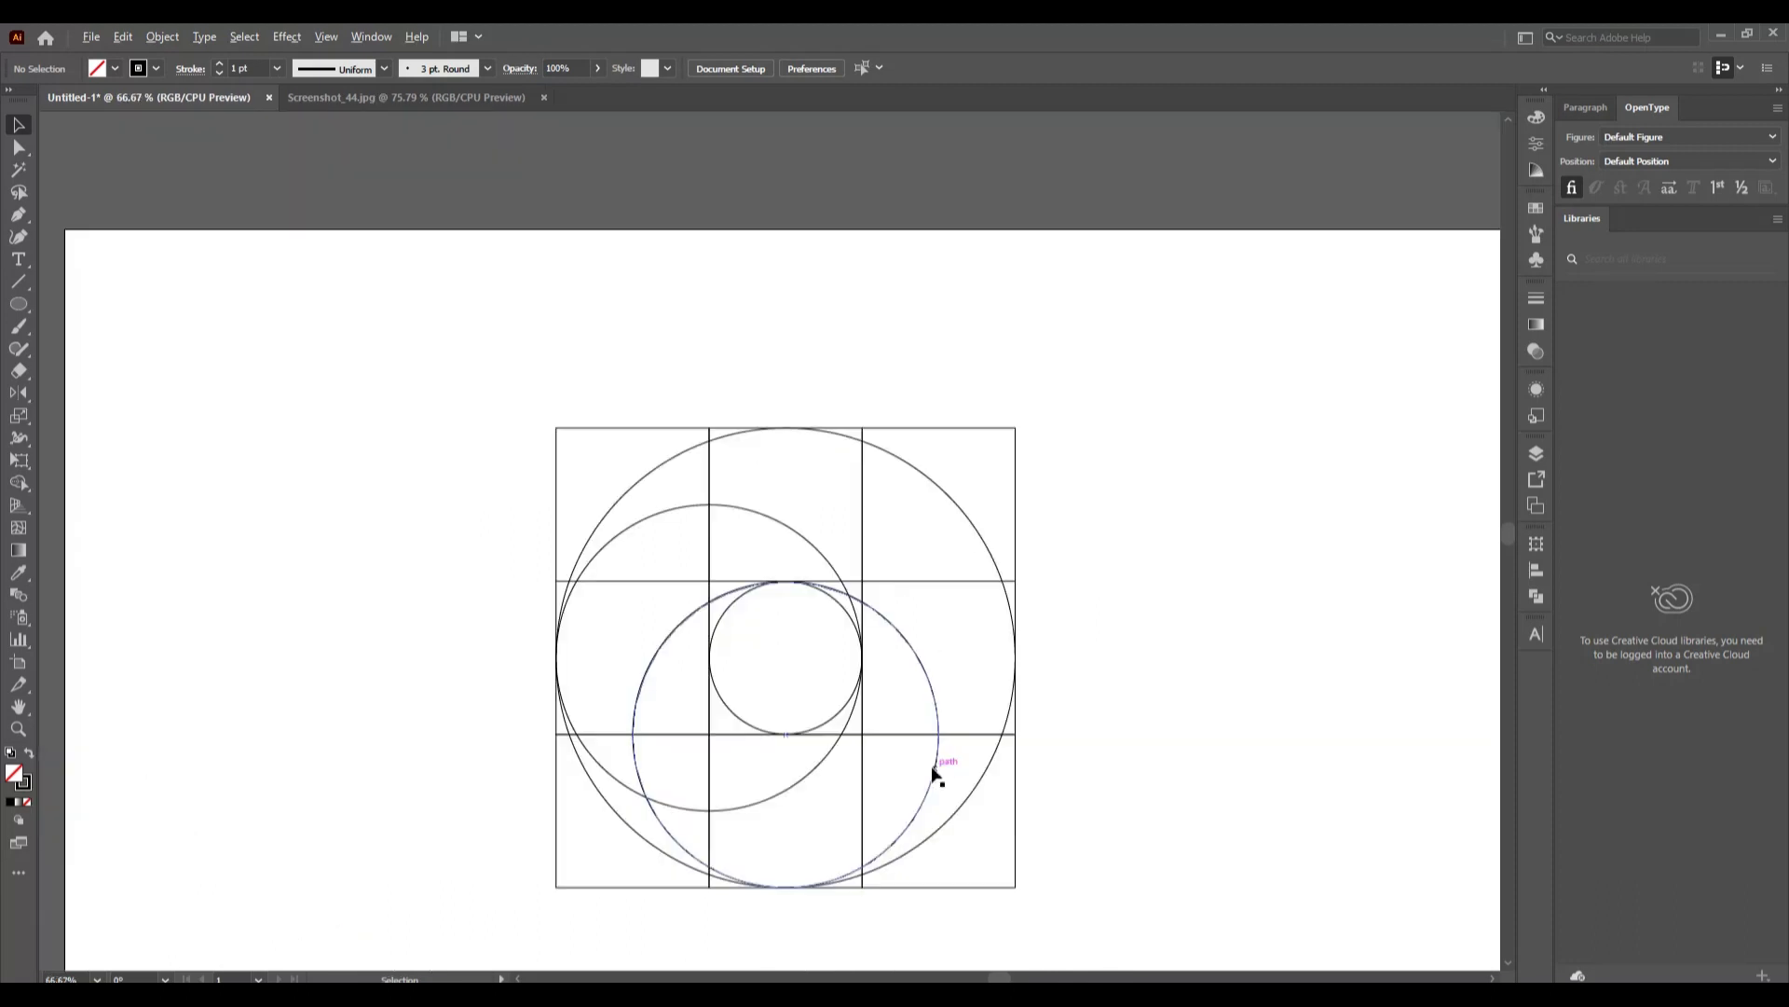
{"action": "left_click", "coordinate": [953, 878]}
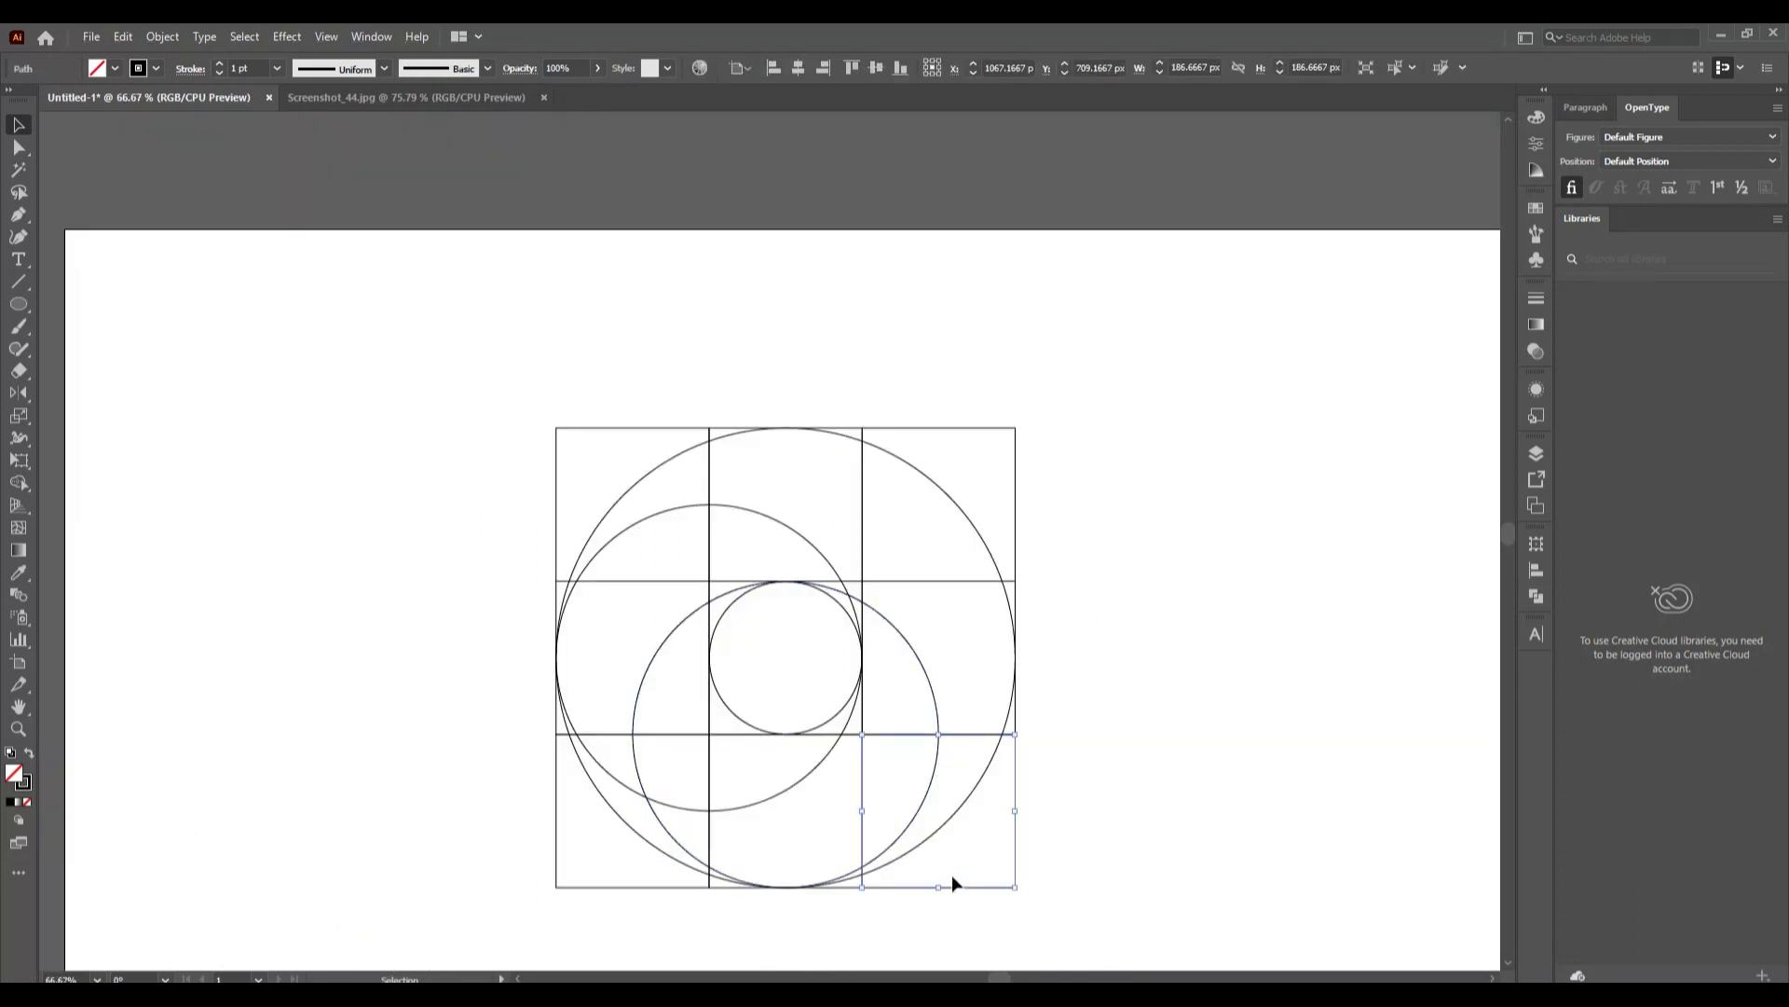
{"action": "left_click", "coordinate": [943, 582], "text": "shift"}
{"action": "left_click", "coordinate": [906, 429], "text": "shift"}
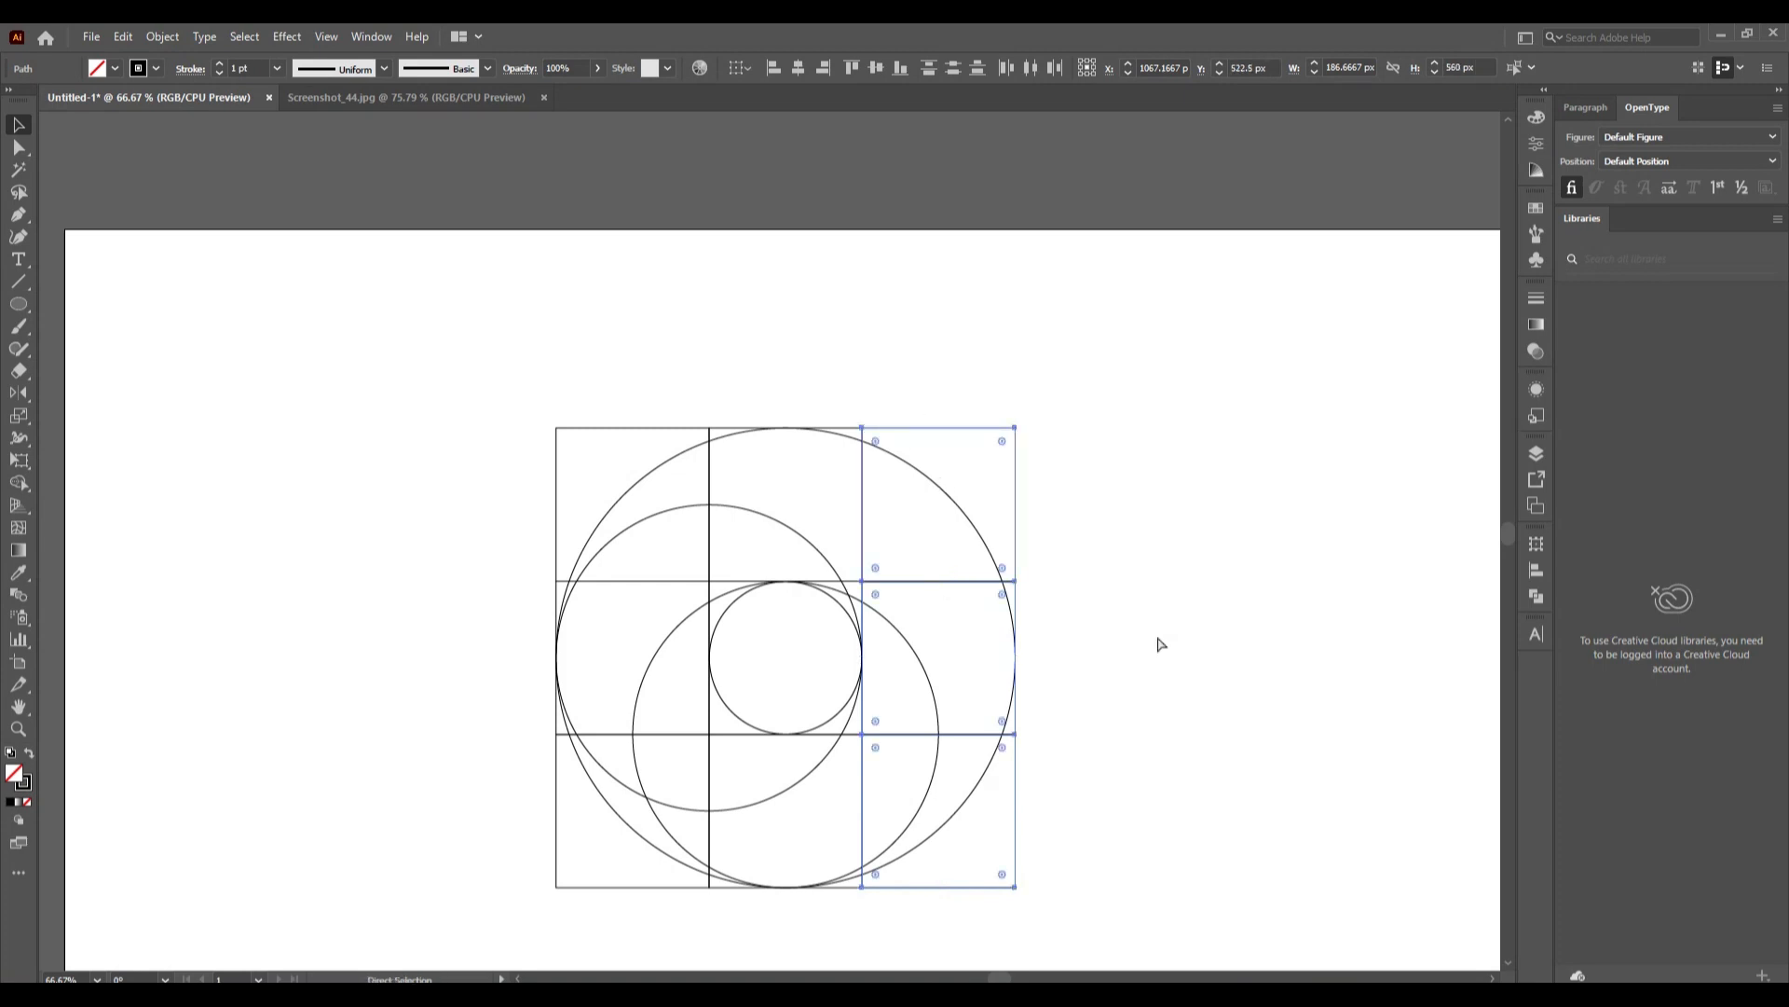
{"action": "key", "text": "ctrl+g"}
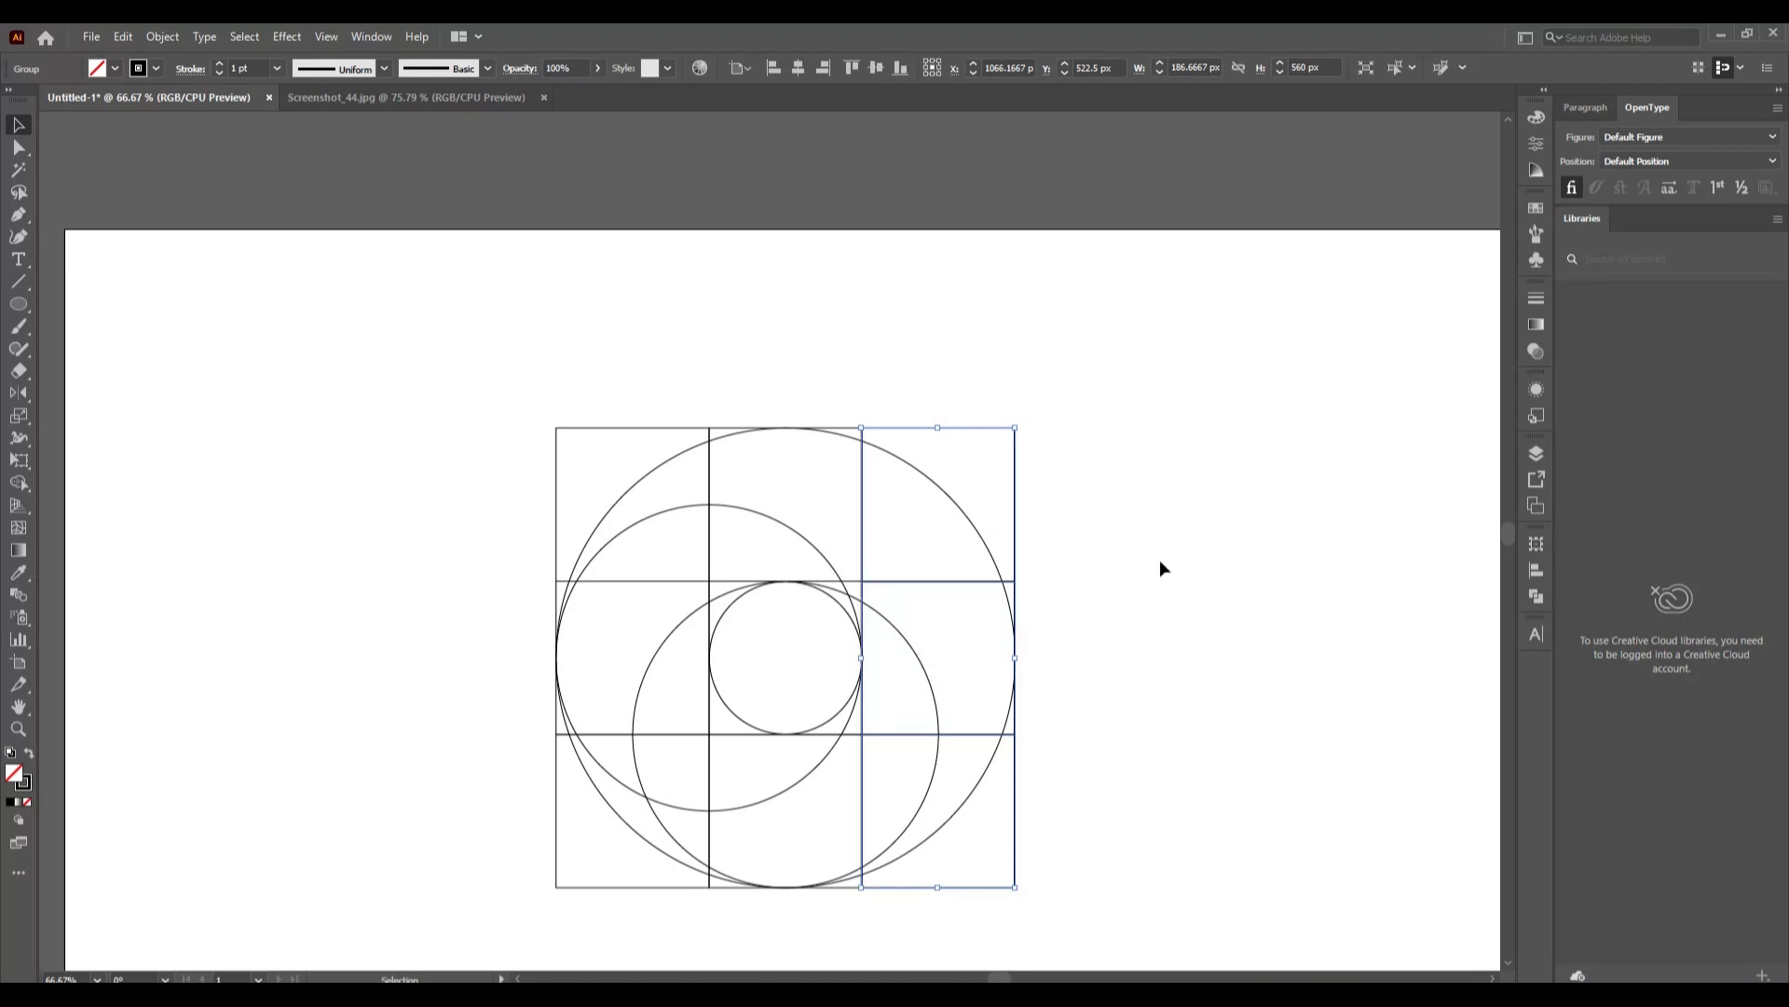
{"action": "left_click", "coordinate": [1161, 566]}
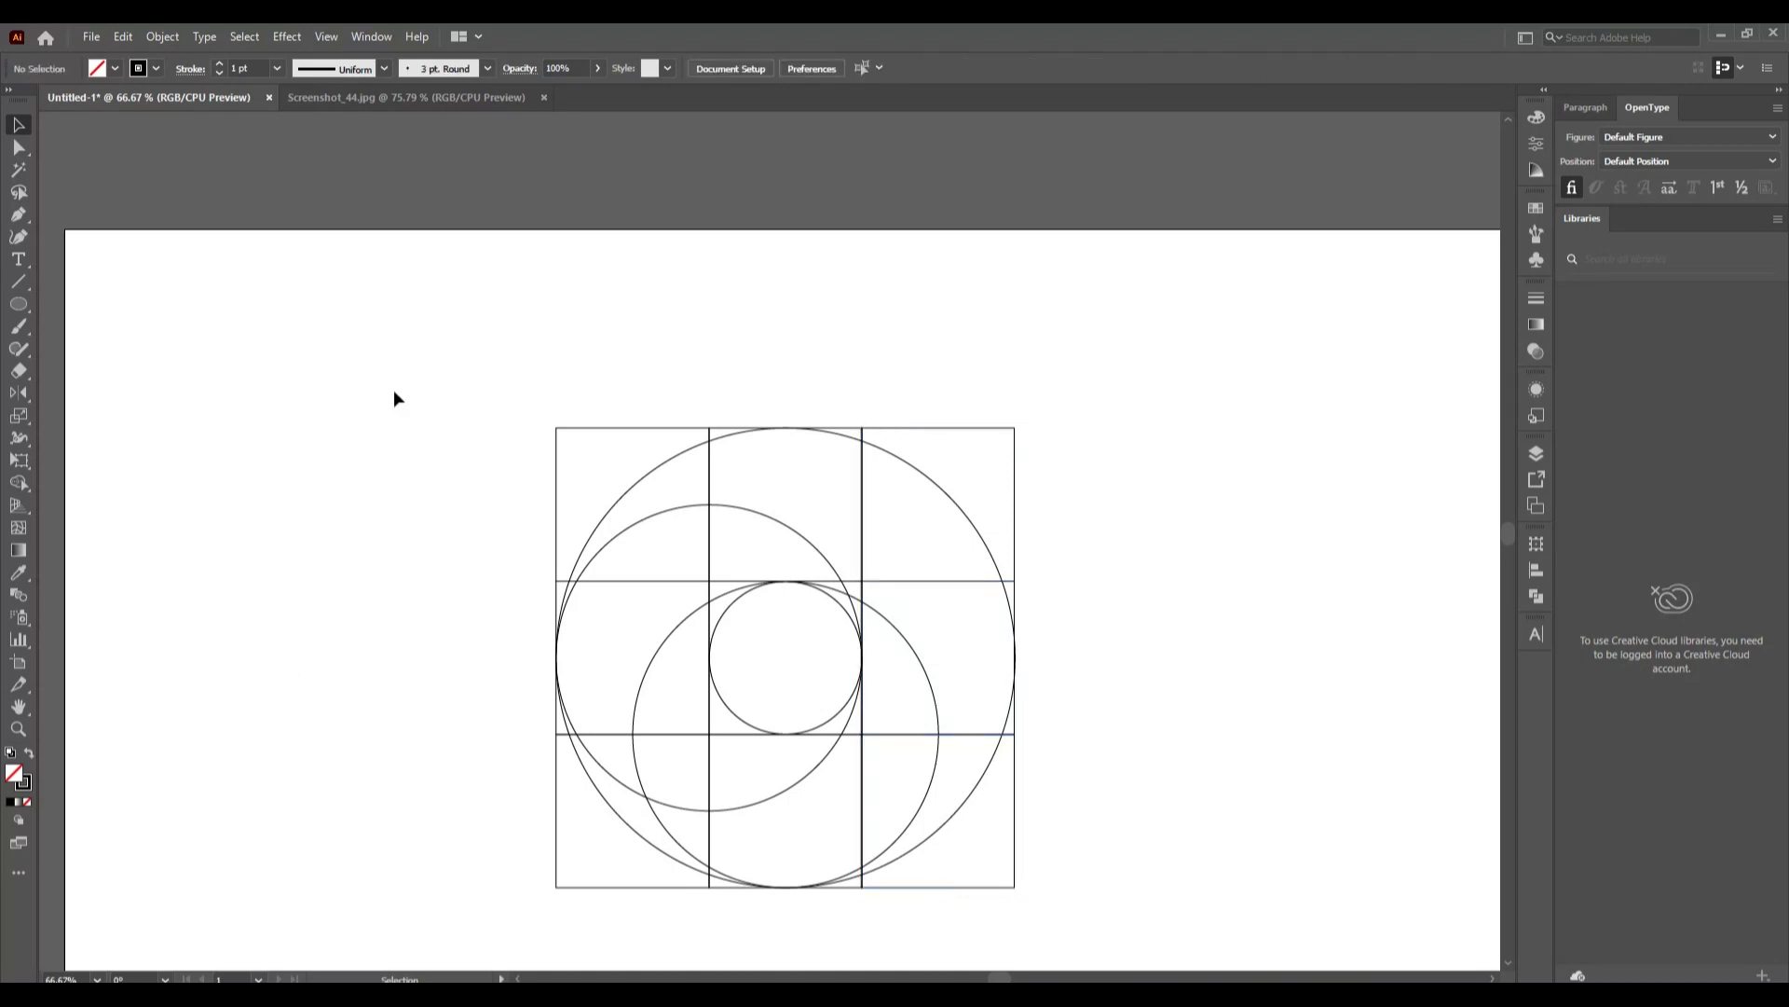
Draw a vertical line 560 px long from the grid's upper to its lower edge, just left of its right-hand column.
{"action": "mouse_move", "coordinate": [394, 399]}
{"action": "left_mouse_down"}
{"action": "mouse_move", "coordinate": [1071, 770]}
{"action": "mouse_move", "coordinate": [1190, 965]}
{"action": "mouse_move", "coordinate": [1165, 940]}
{"action": "left_mouse_up"}
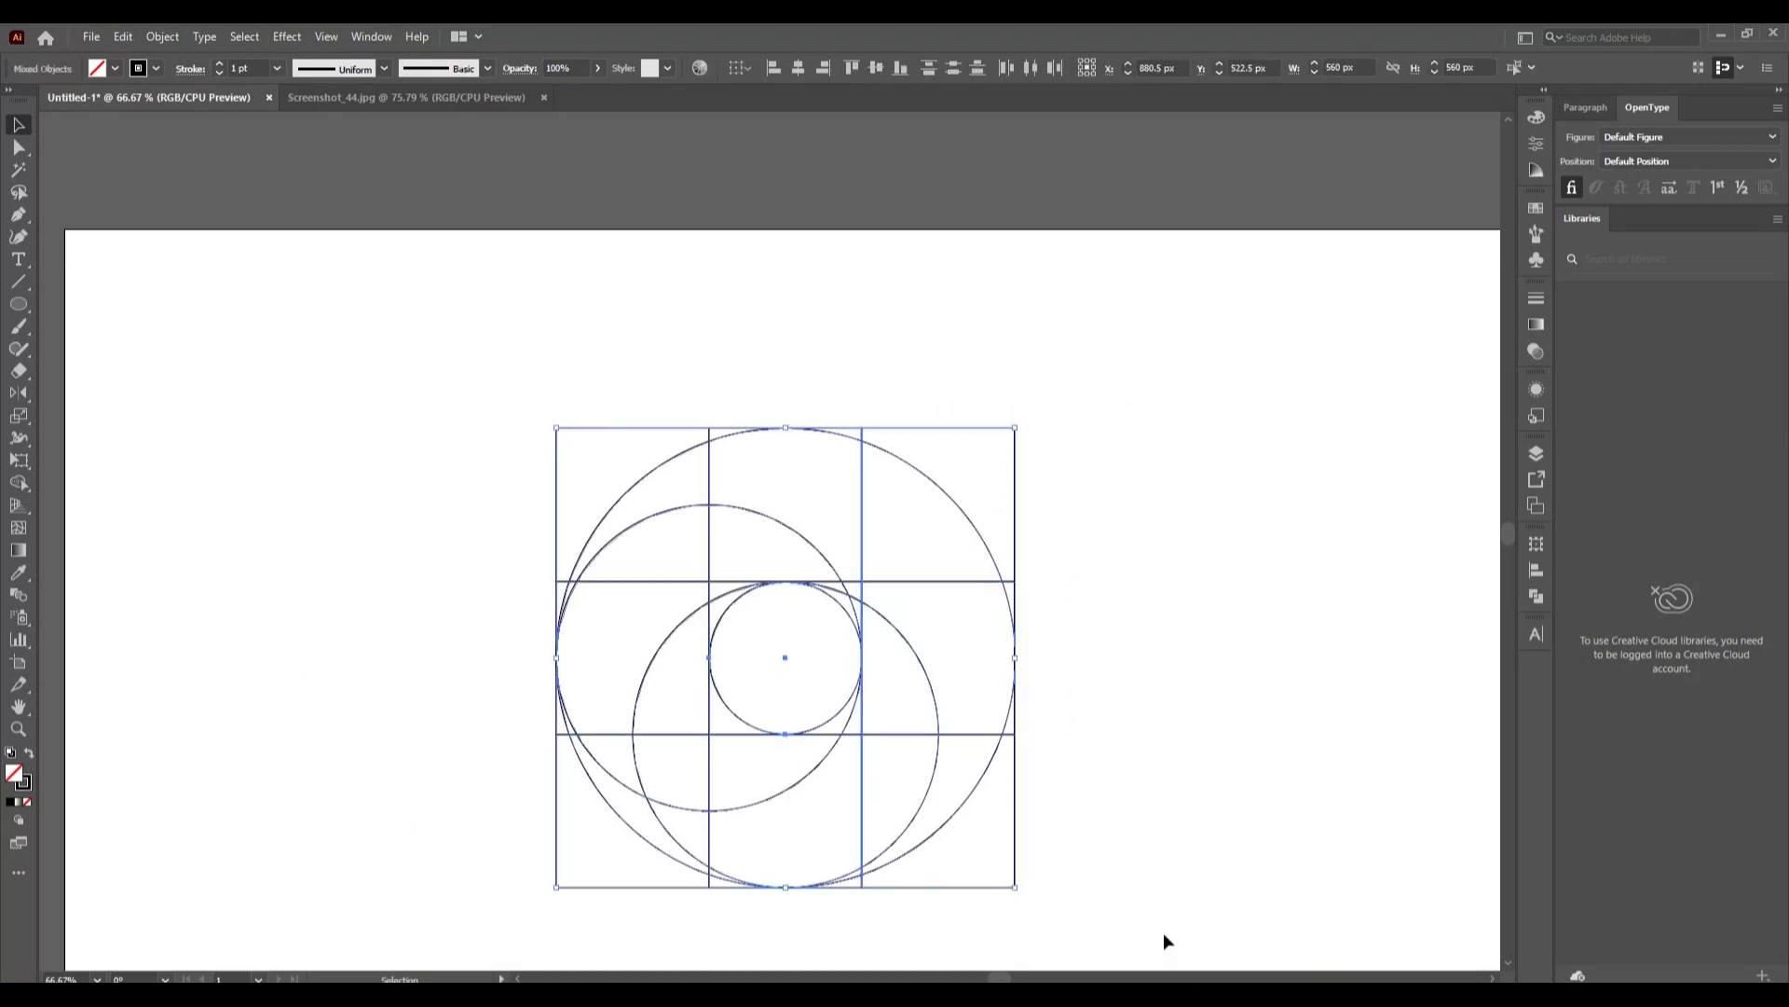
{"action": "left_click", "coordinate": [1163, 932]}
{"action": "left_click", "coordinate": [18, 282]}
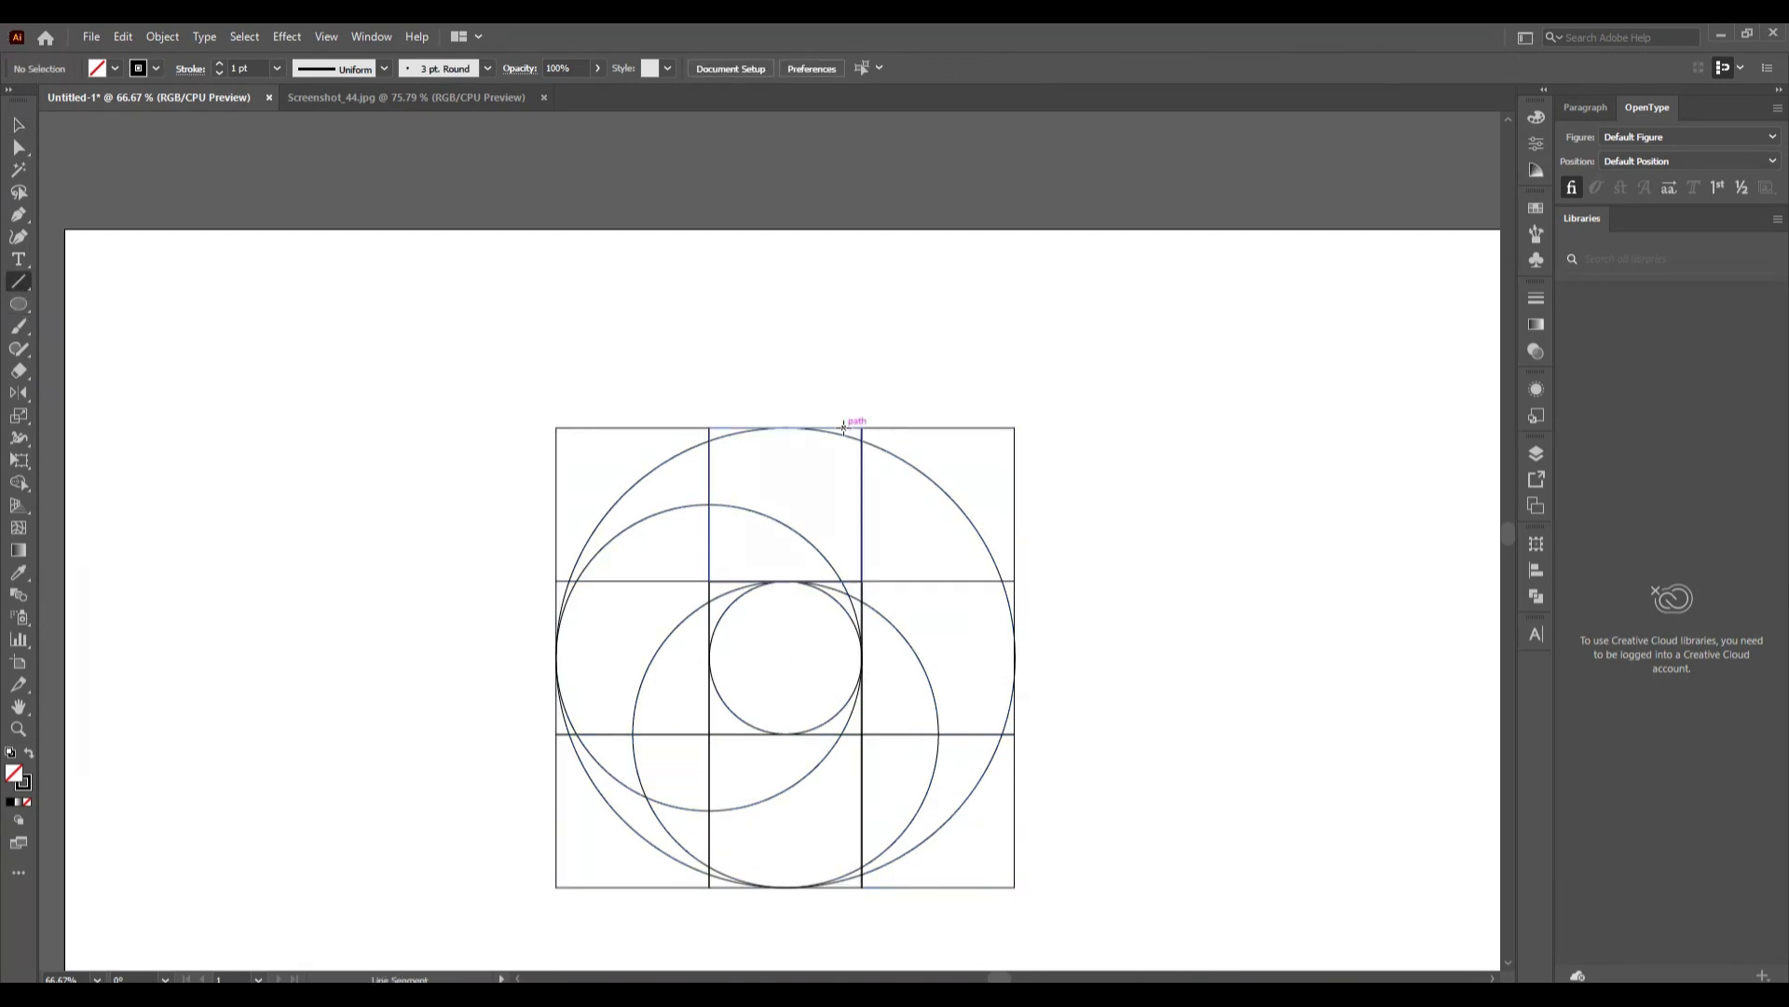
{"action": "left_click_drag", "start_coordinate": [844, 428], "coordinate": [844, 887]}
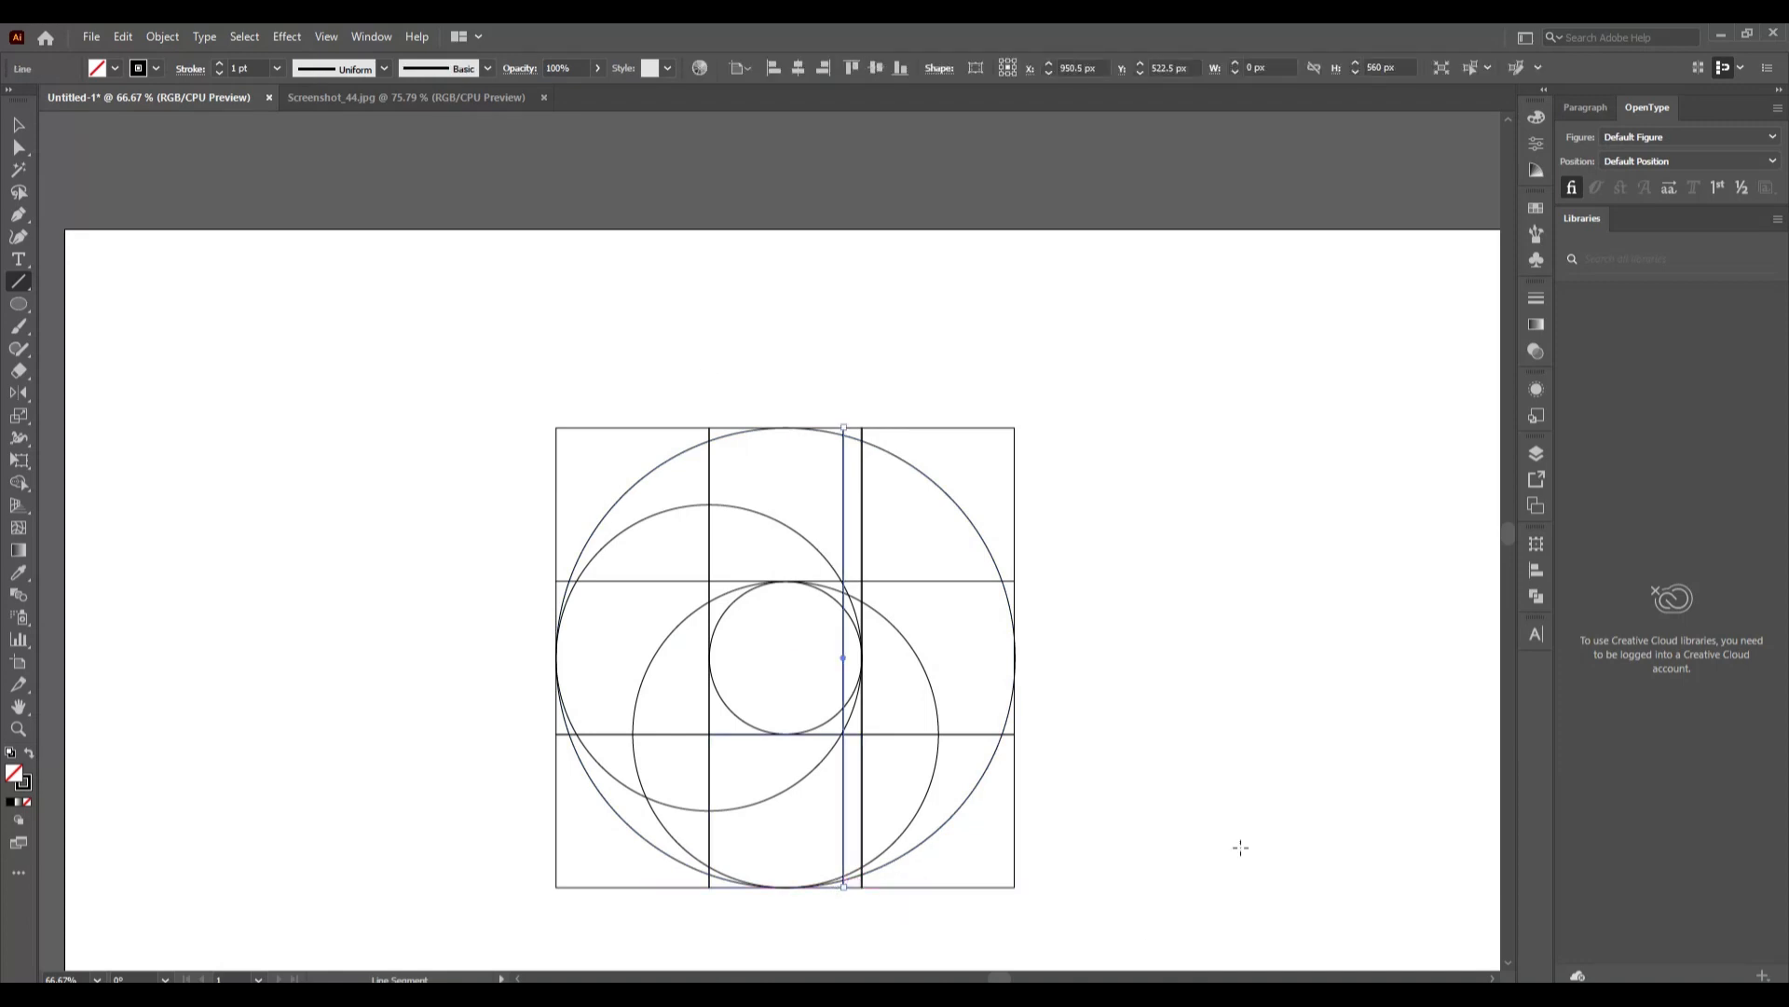
{"action": "left_click", "coordinate": [20, 131]}
{"action": "left_click", "coordinate": [285, 543]}
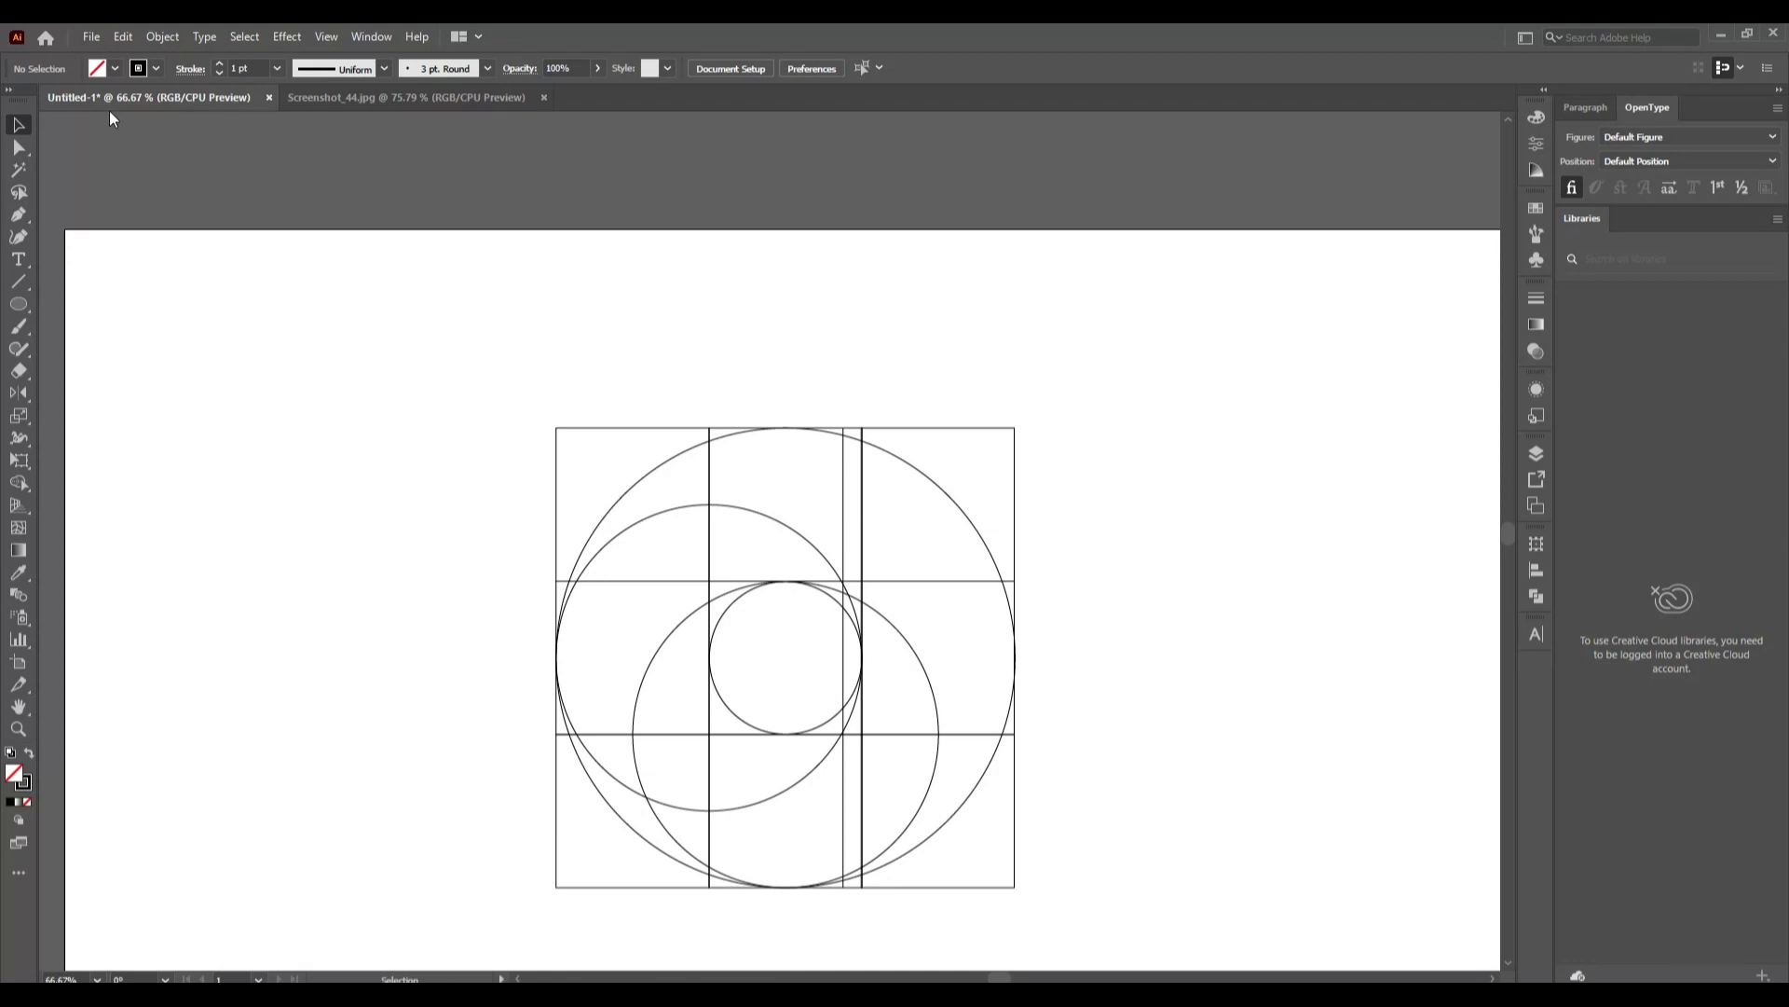
{"action": "mouse_move", "coordinate": [399, 312]}
{"action": "left_mouse_down"}
{"action": "mouse_move", "coordinate": [1091, 920]}
{"action": "mouse_move", "coordinate": [1191, 920]}
{"action": "left_mouse_up"}
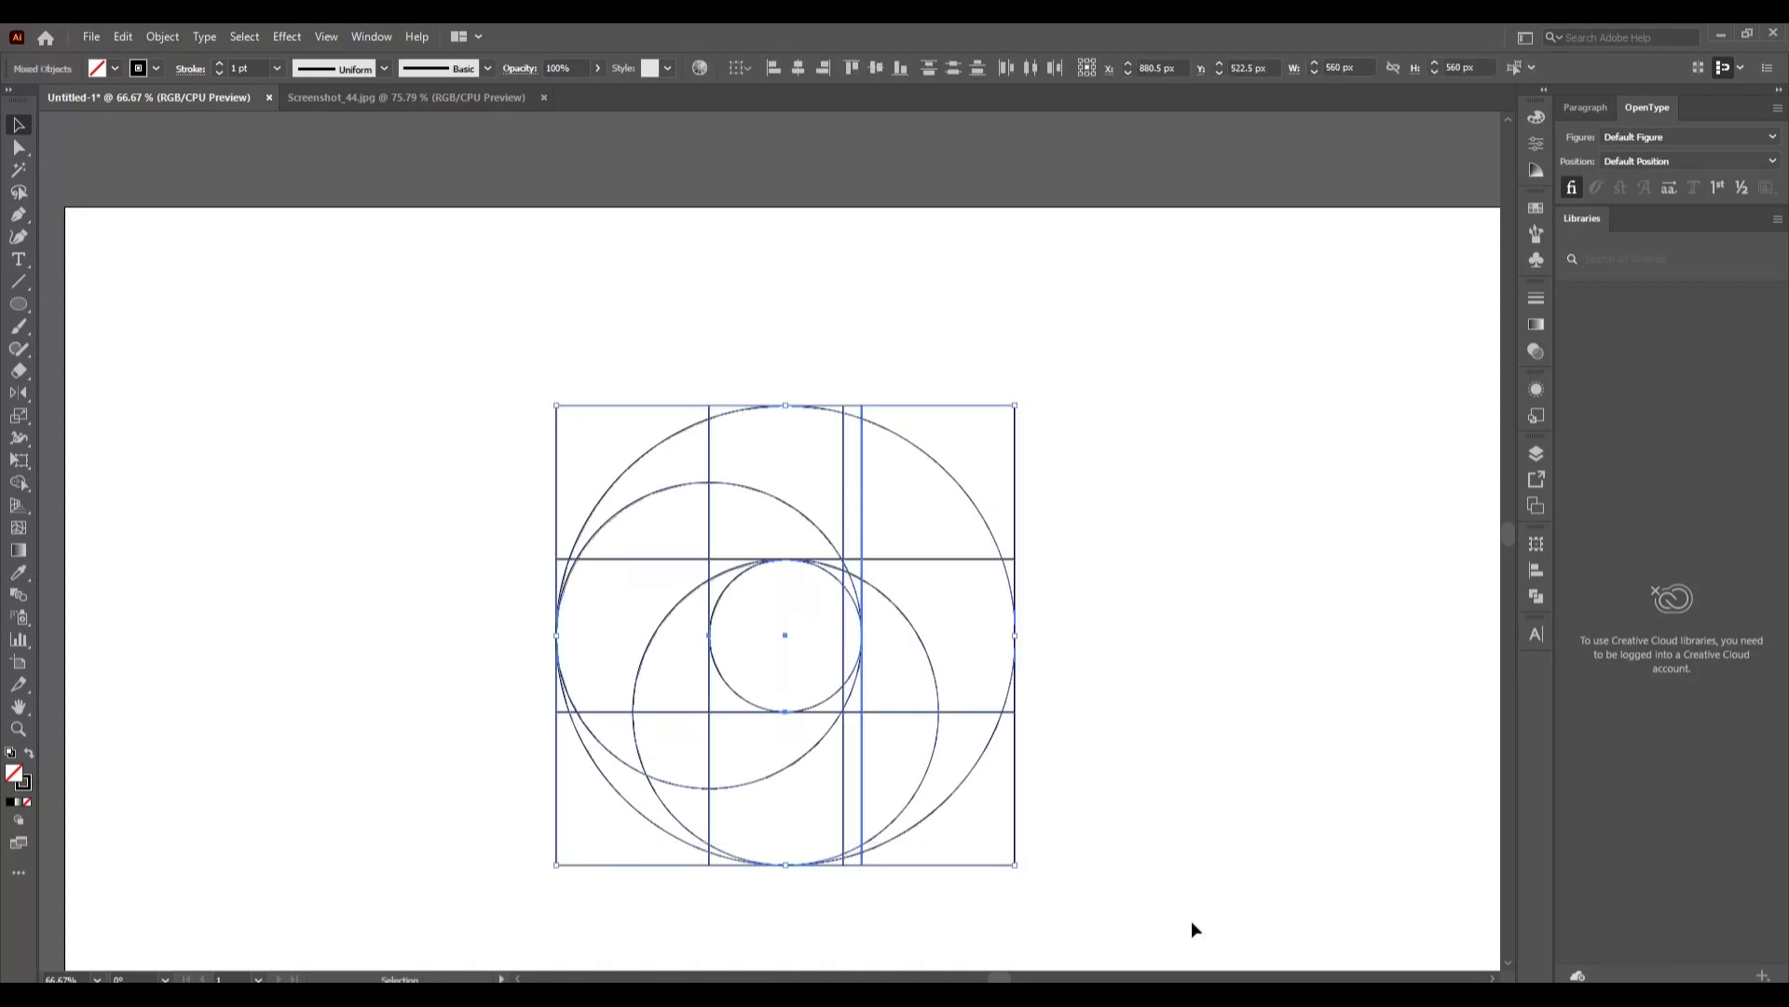
{"action": "scroll", "coordinate": [1191, 920], "scroll_direction": "down", "scroll_amount": 2}
{"action": "scroll", "coordinate": [1193, 925], "scroll_direction": "down", "scroll_amount": 1}
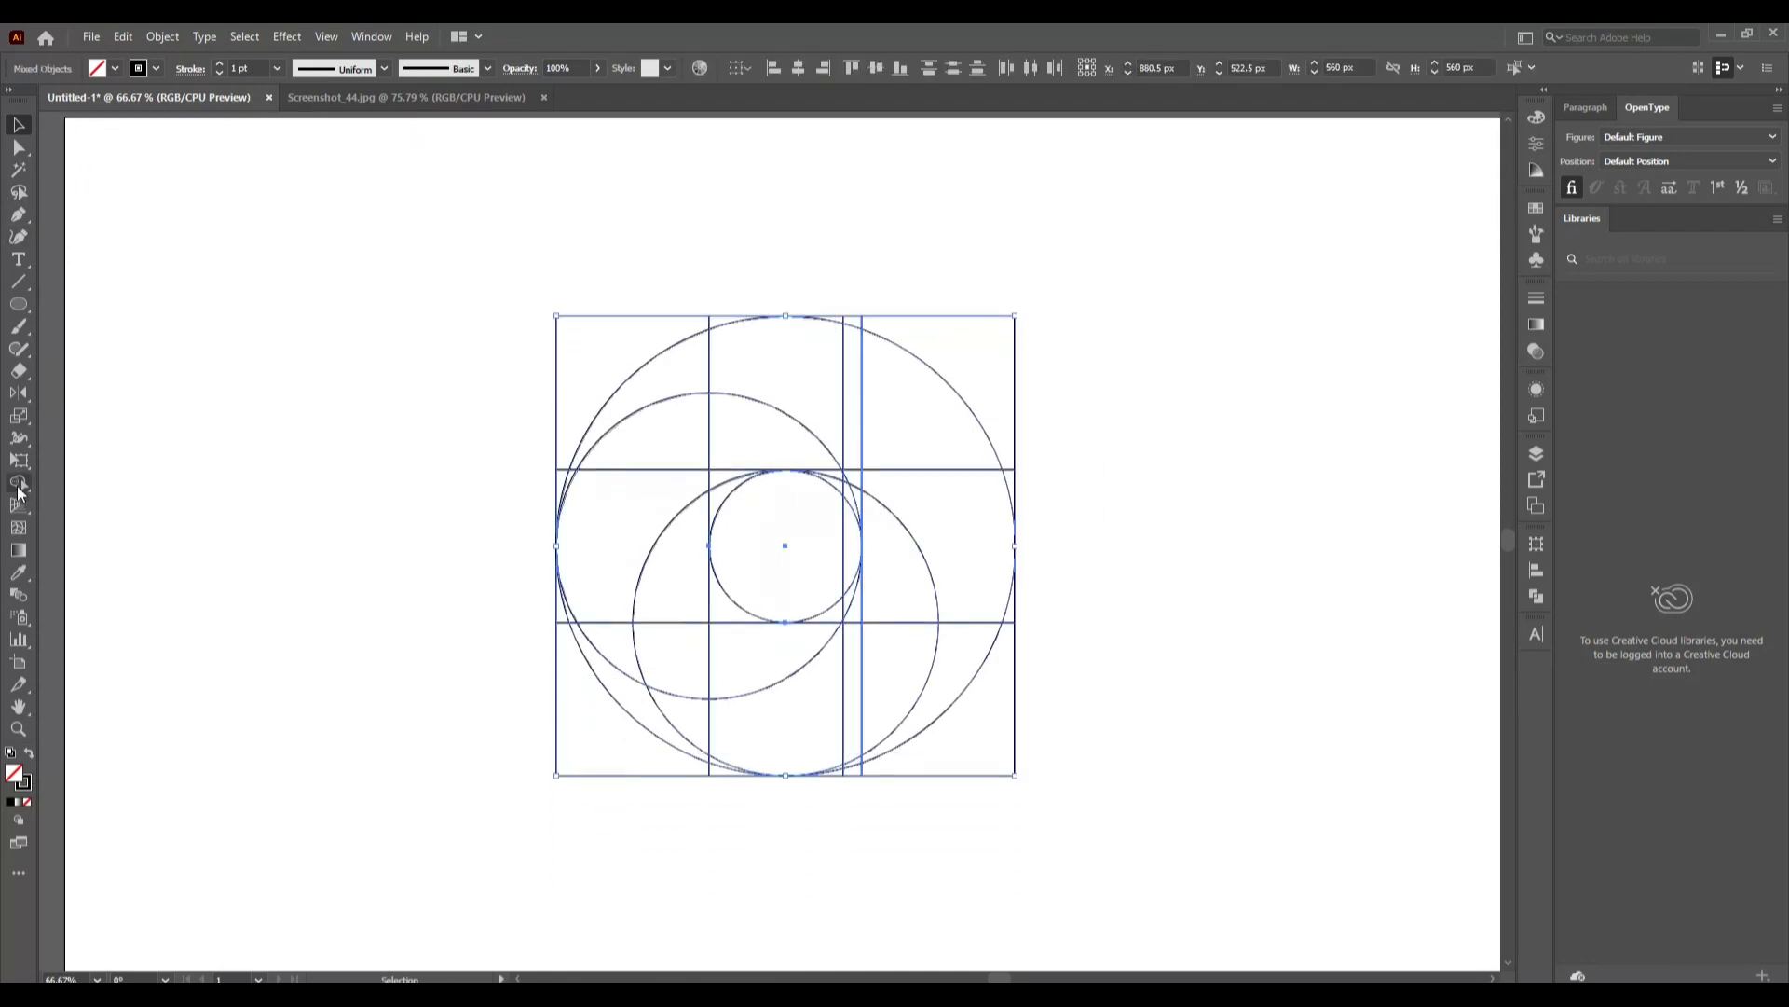
{"action": "left_click", "coordinate": [19, 483]}
{"action": "left_click", "coordinate": [19, 124]}
{"action": "left_click", "coordinate": [378, 505]}
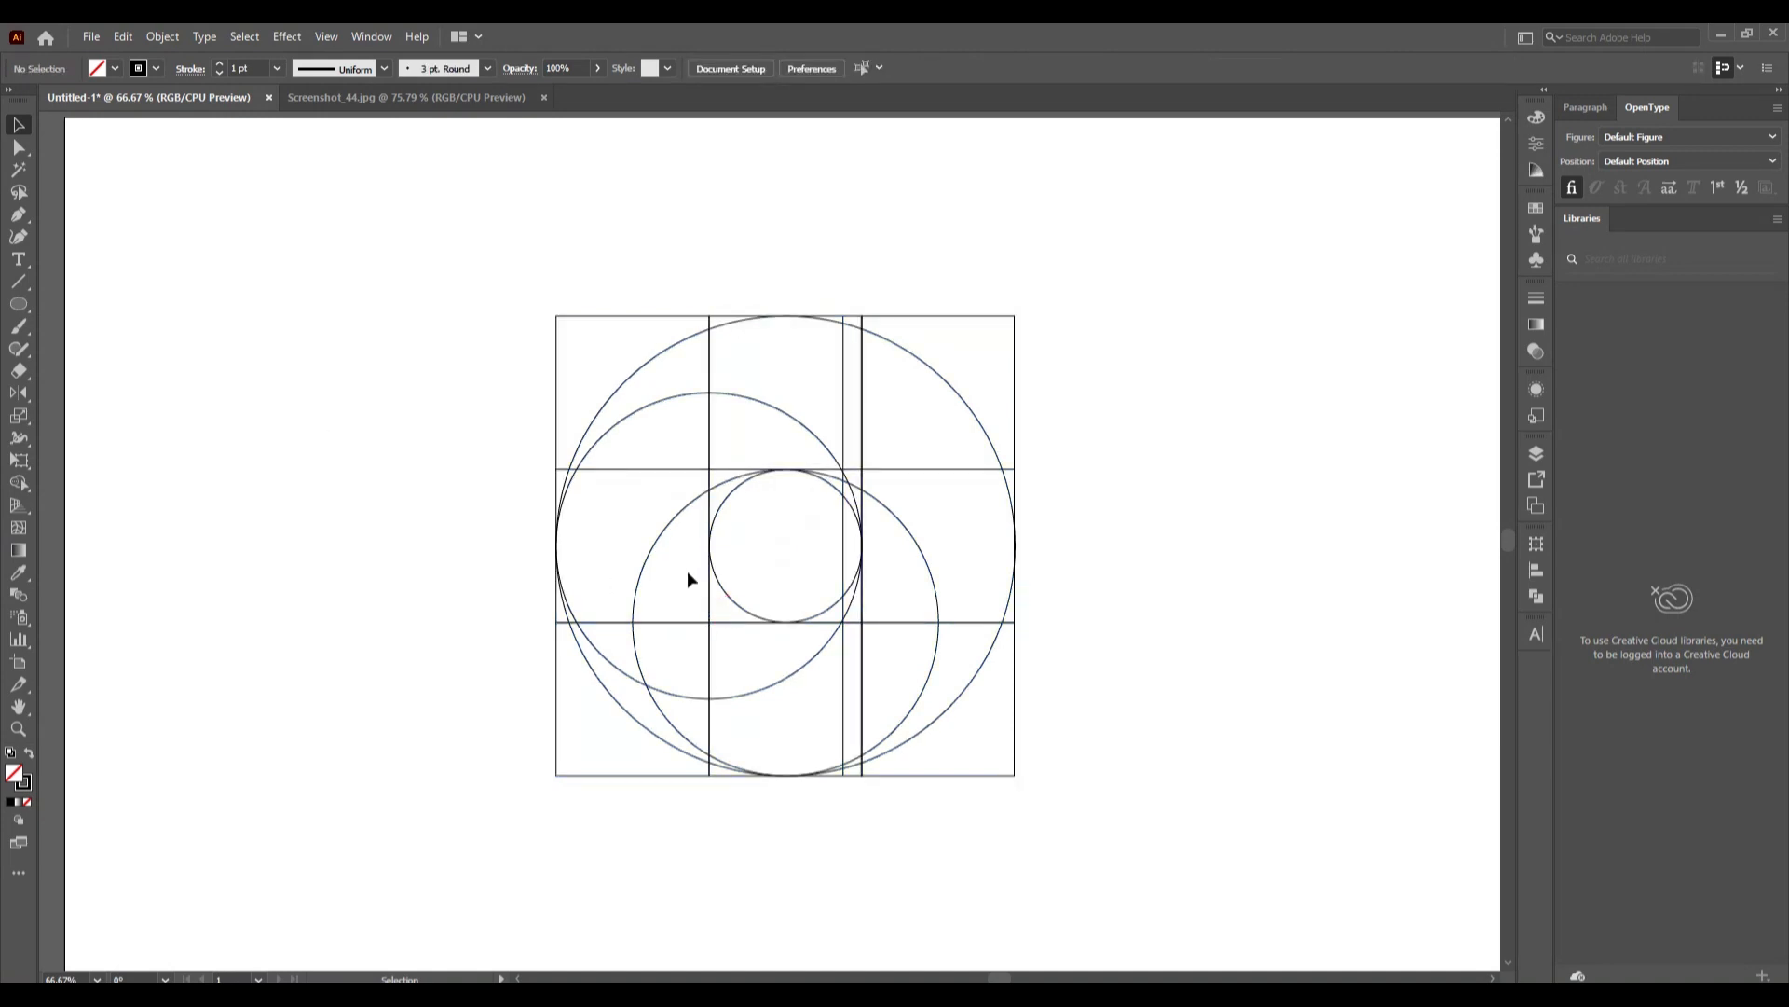
{"action": "left_click", "coordinate": [712, 589]}
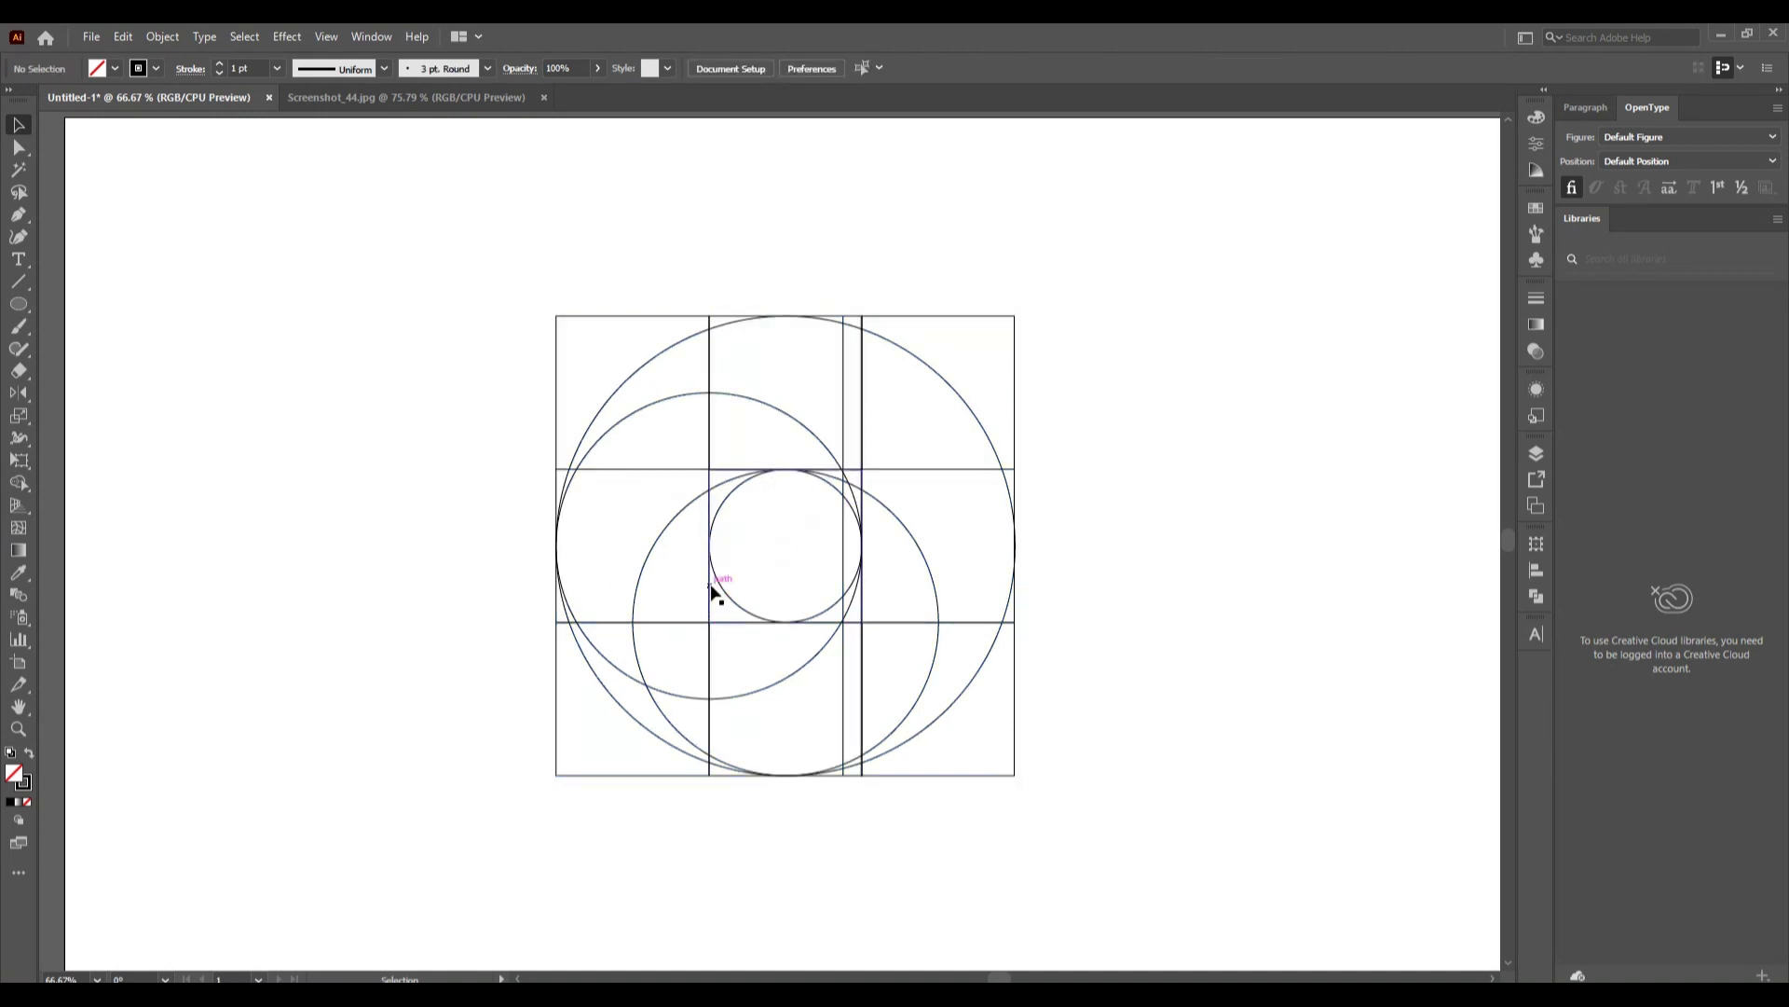
{"action": "left_click", "coordinate": [444, 607]}
{"action": "left_click", "coordinate": [710, 654]}
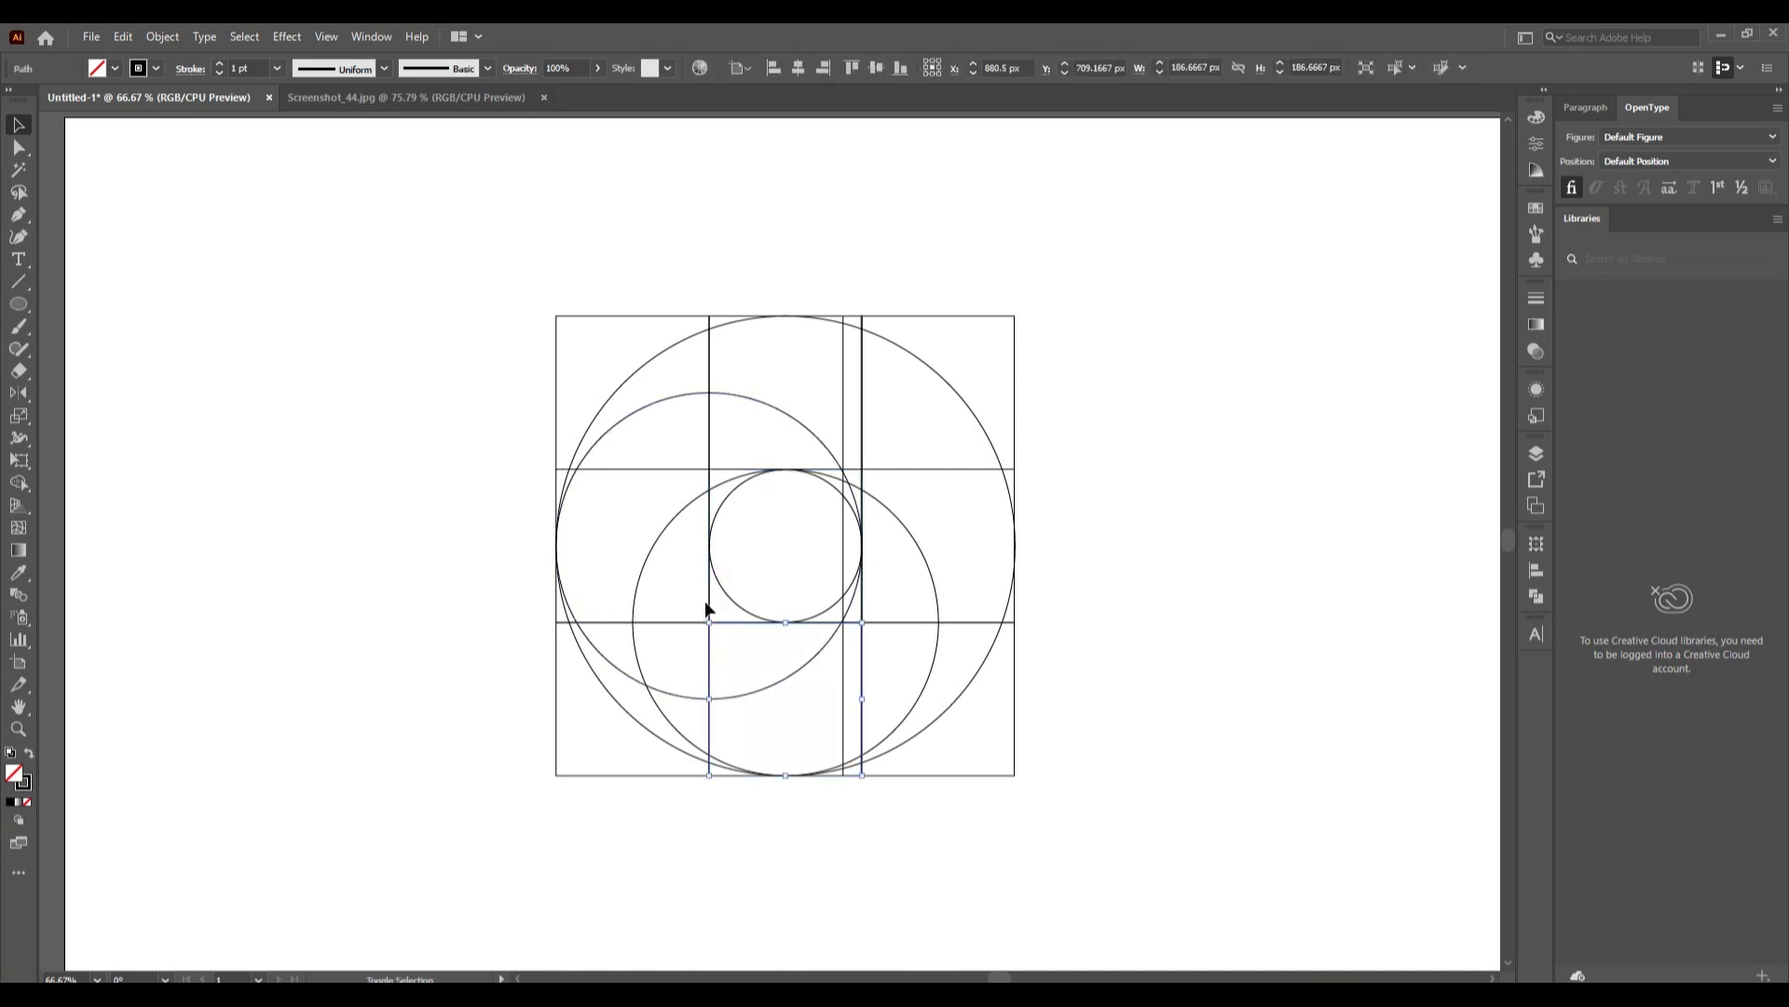
{"action": "left_click", "coordinate": [709, 596], "text": "shift"}
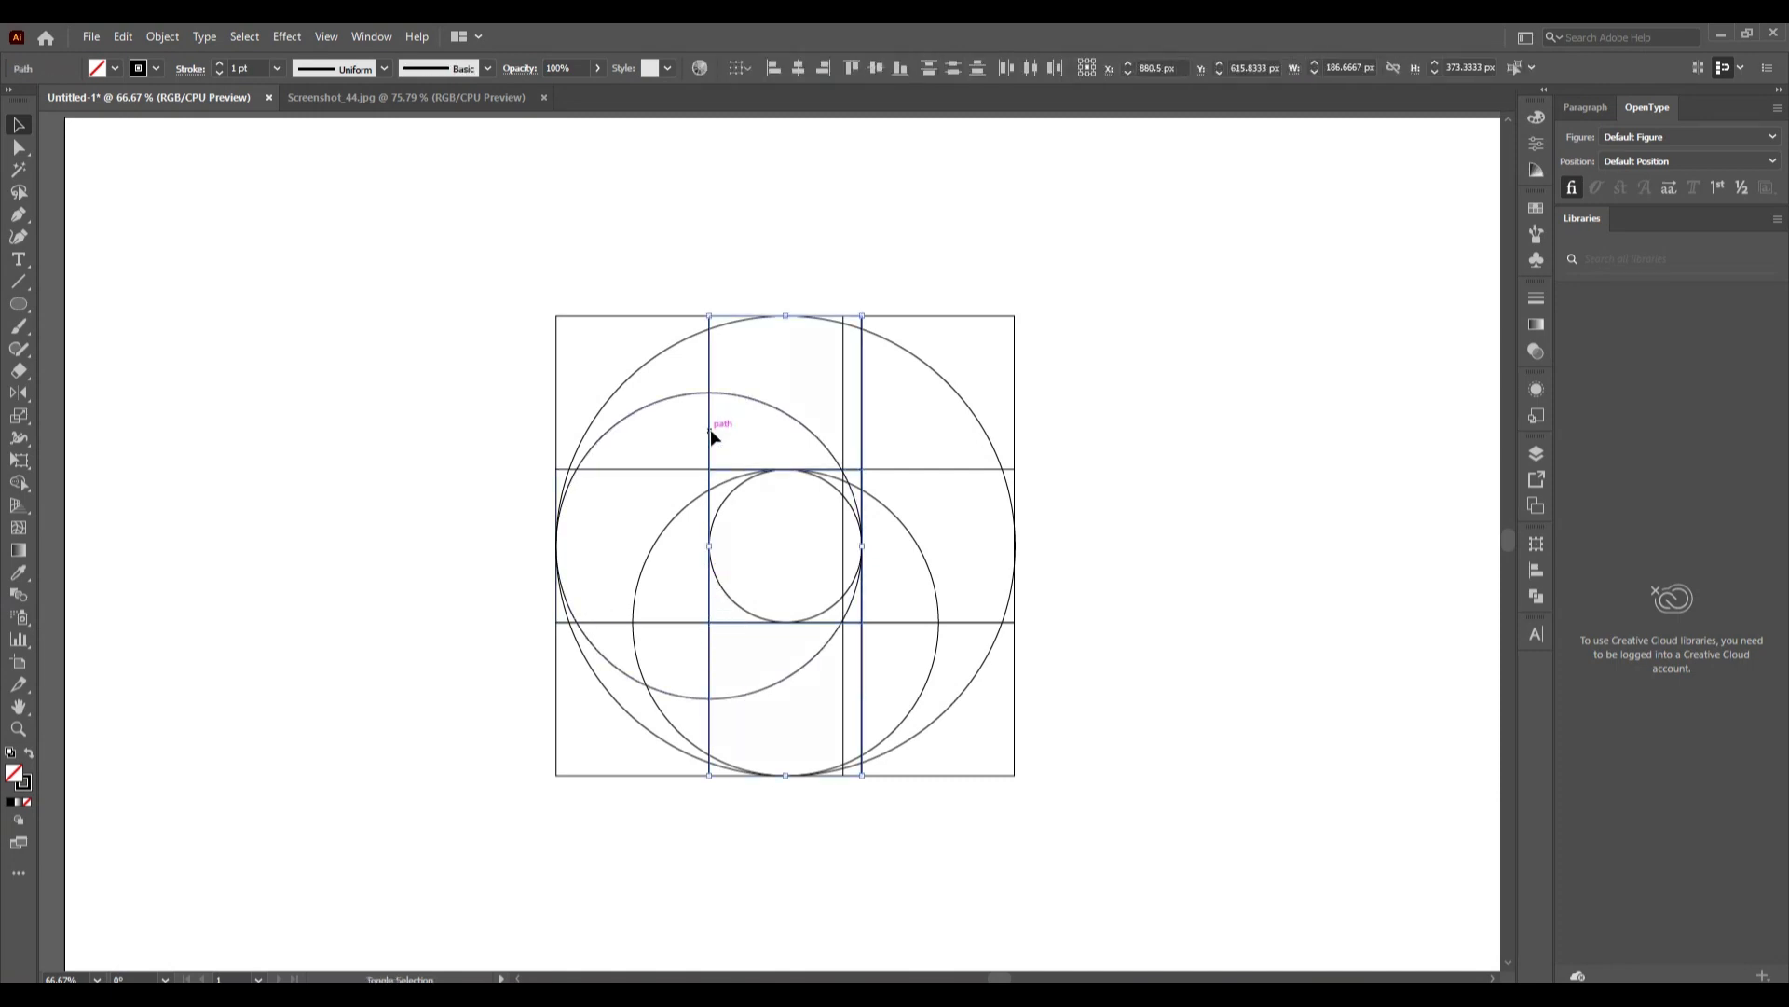
{"action": "left_click", "coordinate": [710, 429], "text": "shift"}
Group the three cells in the grid's left-hand column and nudge the group 1 px to the right.
{"action": "left_click", "coordinate": [648, 469]}
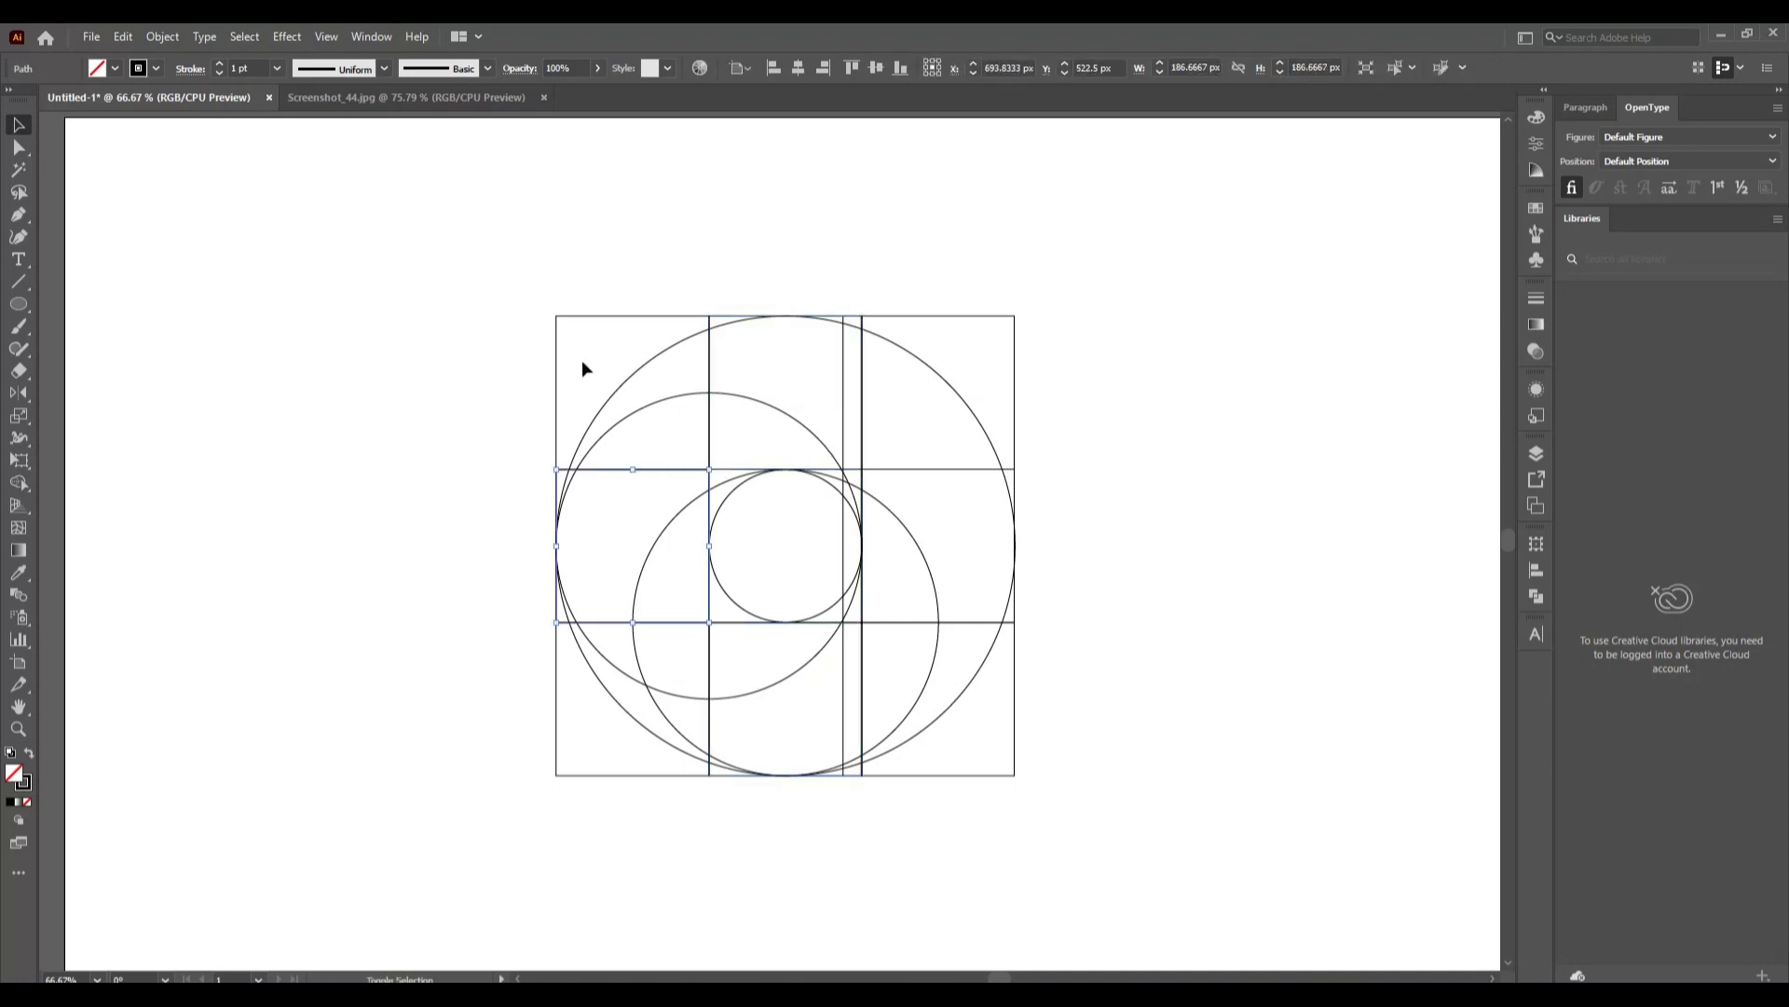
{"action": "left_click", "coordinate": [591, 315], "text": "shift"}
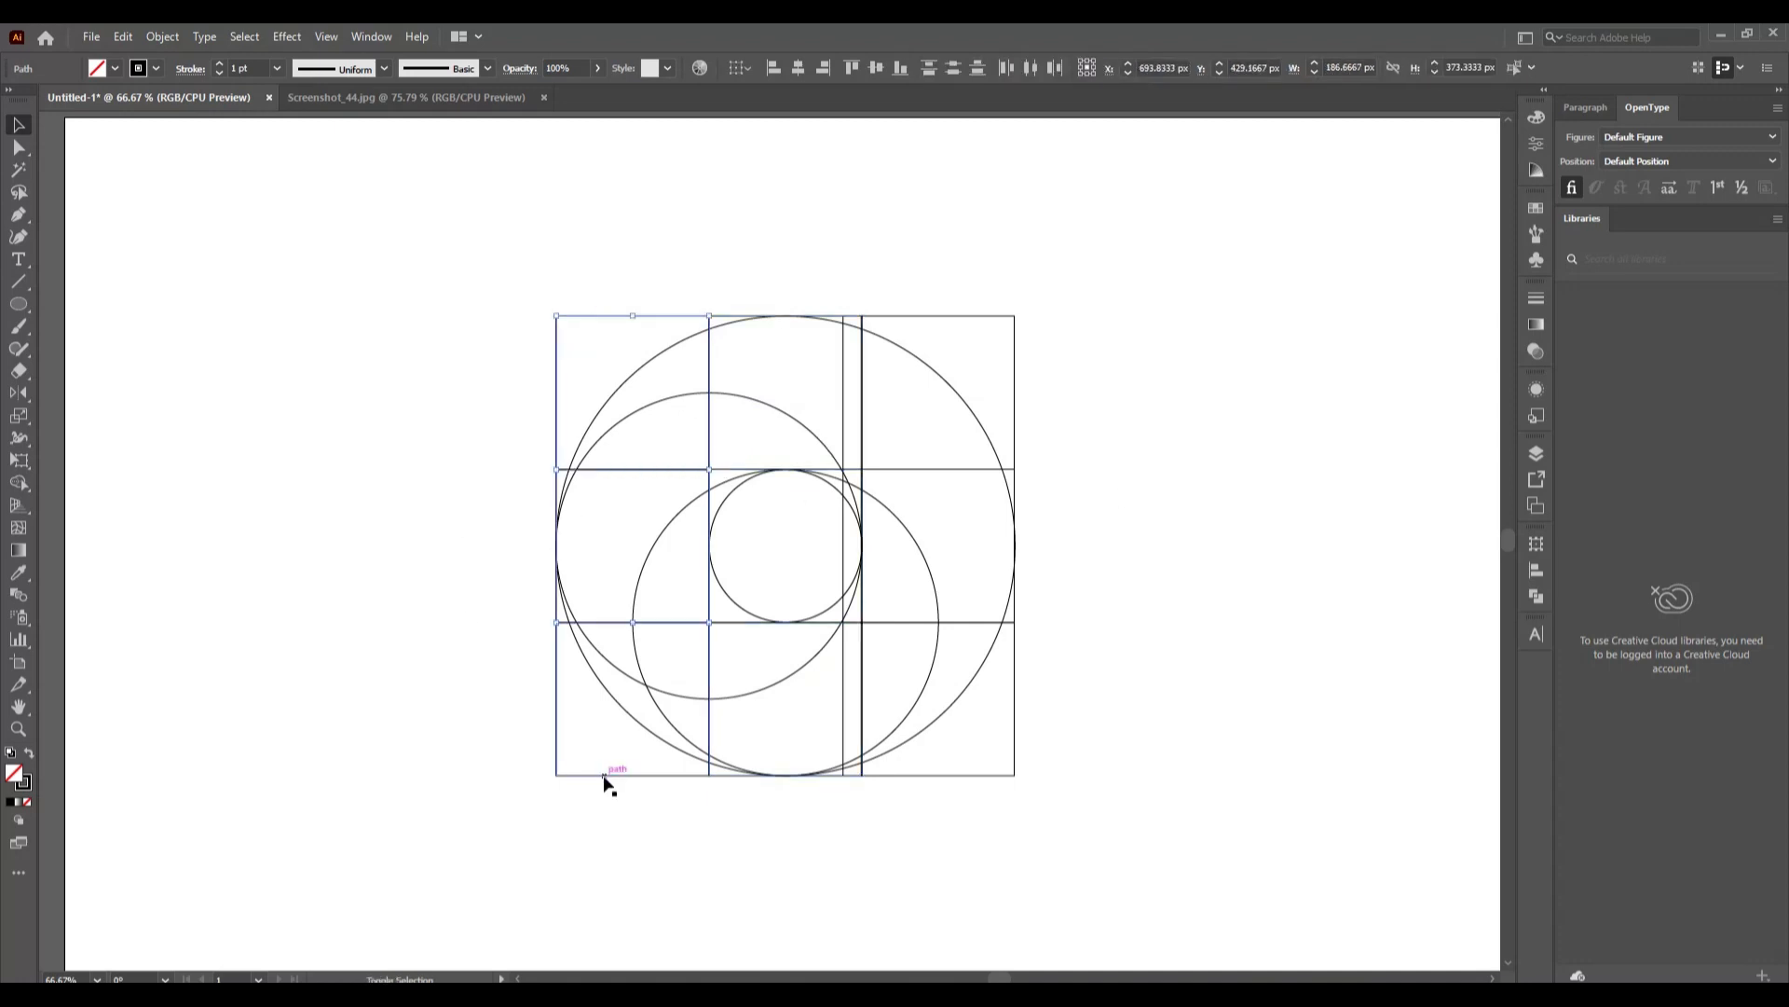
{"action": "left_click", "coordinate": [604, 775], "text": "shift"}
{"action": "right_click", "coordinate": [633, 751]}
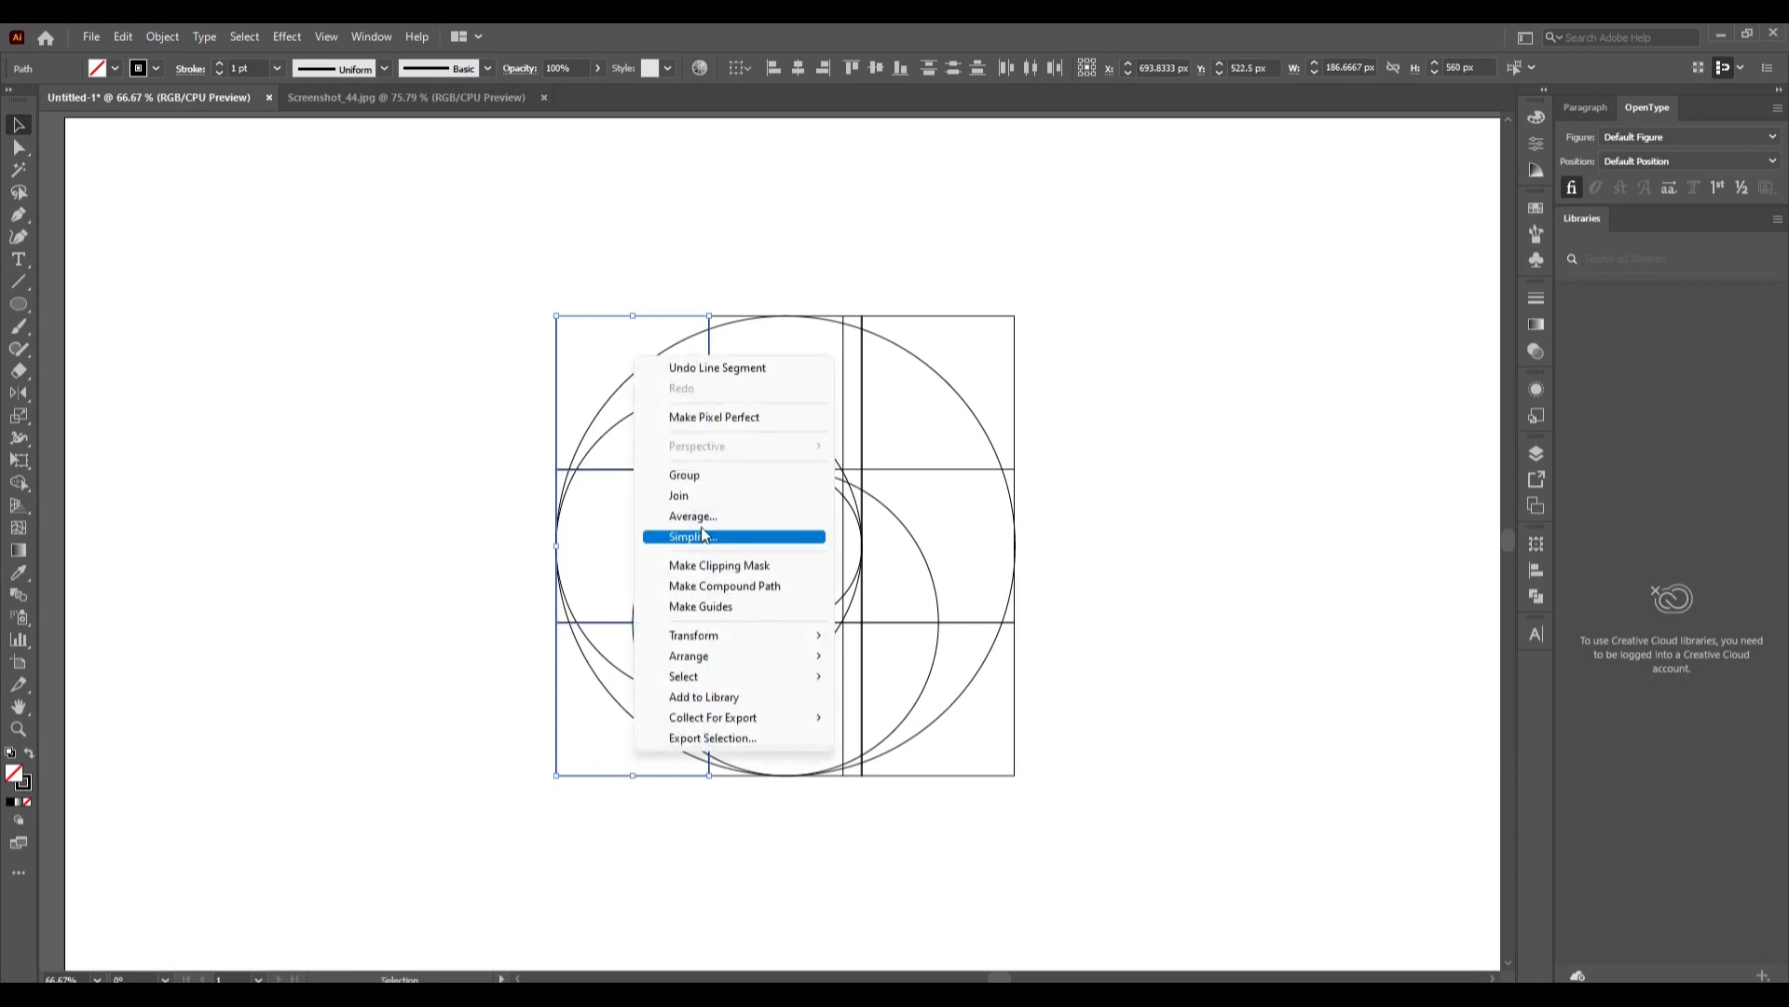
{"action": "left_click", "coordinate": [710, 476]}
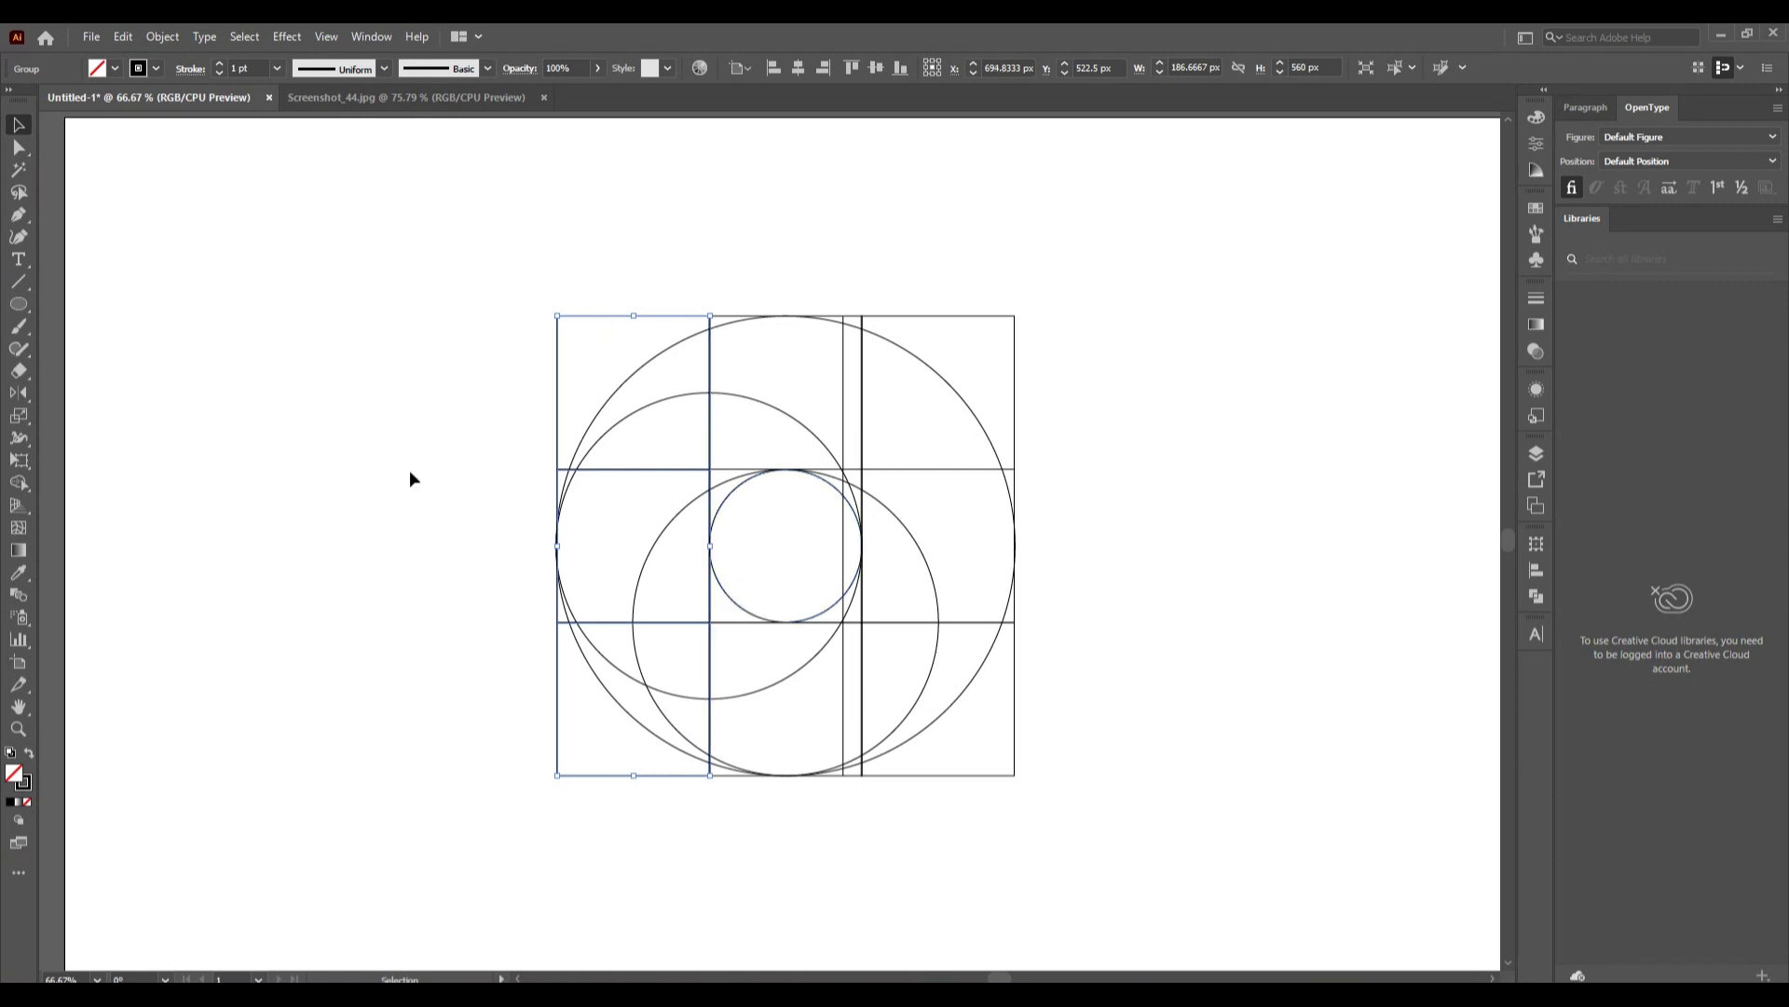
Select all the artwork and, using Shape Builder with a black fill, merge the right-hand column and the large circle's upper crescent into an arch.
{"action": "left_click_drag", "start_coordinate": [411, 327], "coordinate": [1217, 801]}
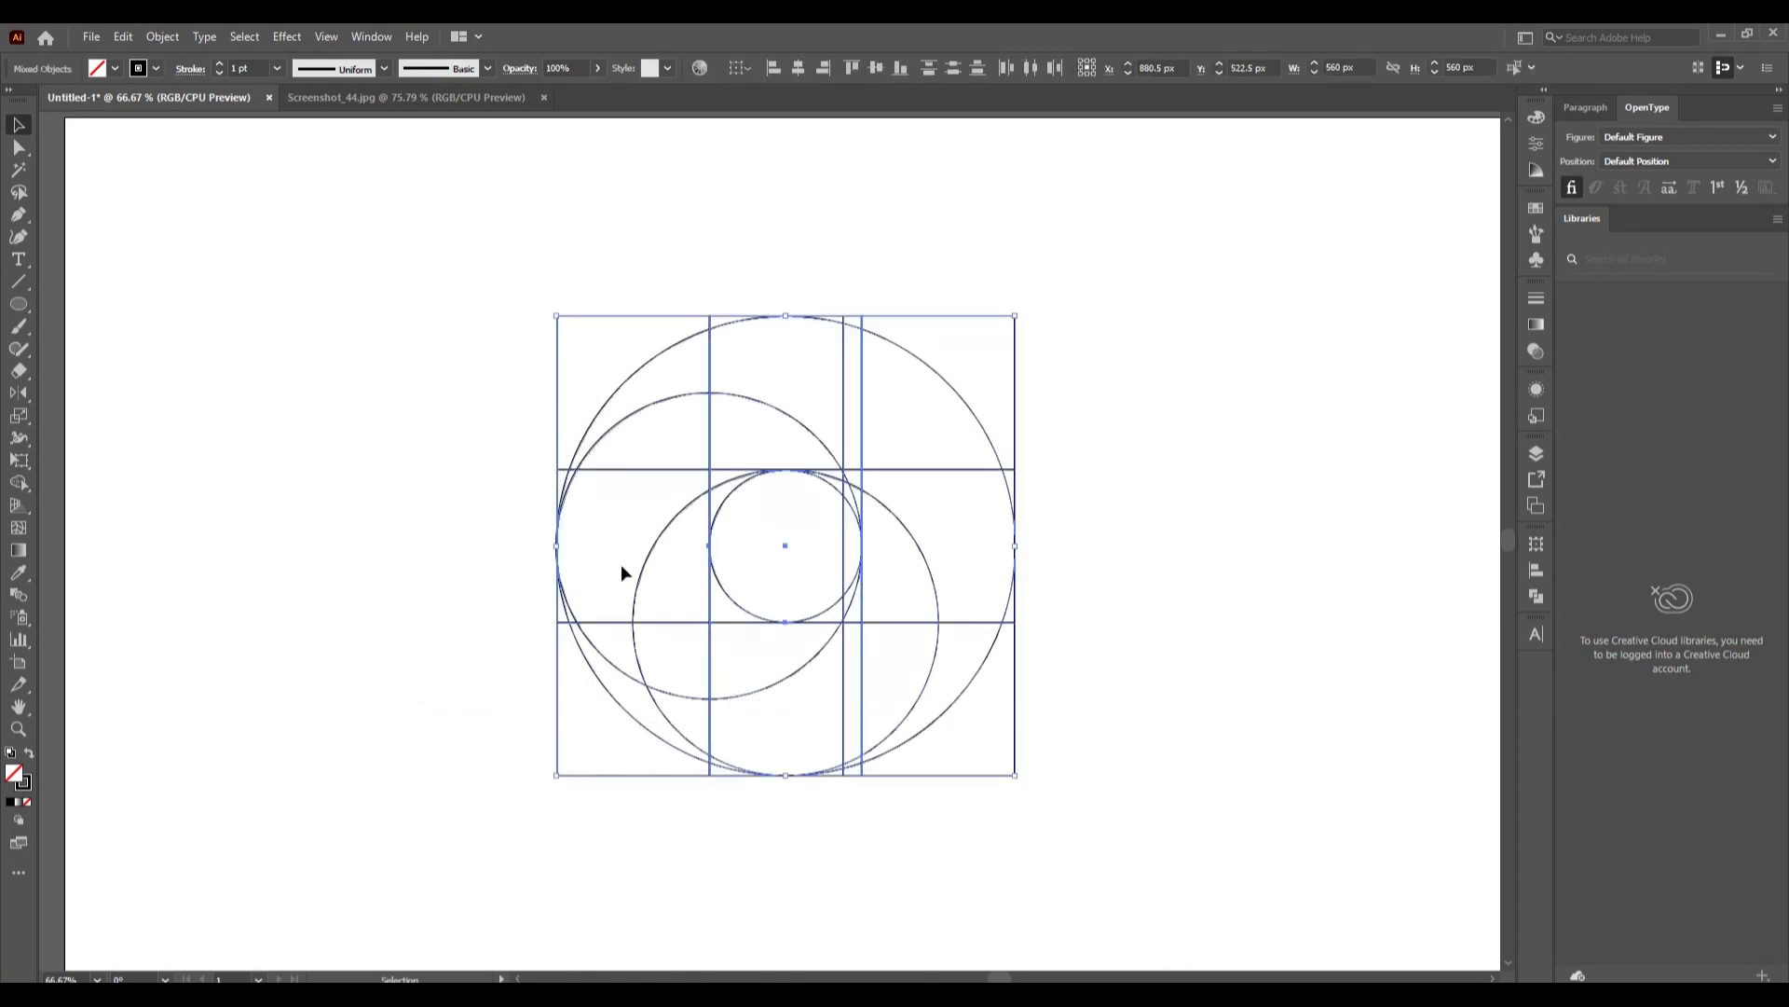
{"action": "left_click", "coordinate": [18, 483]}
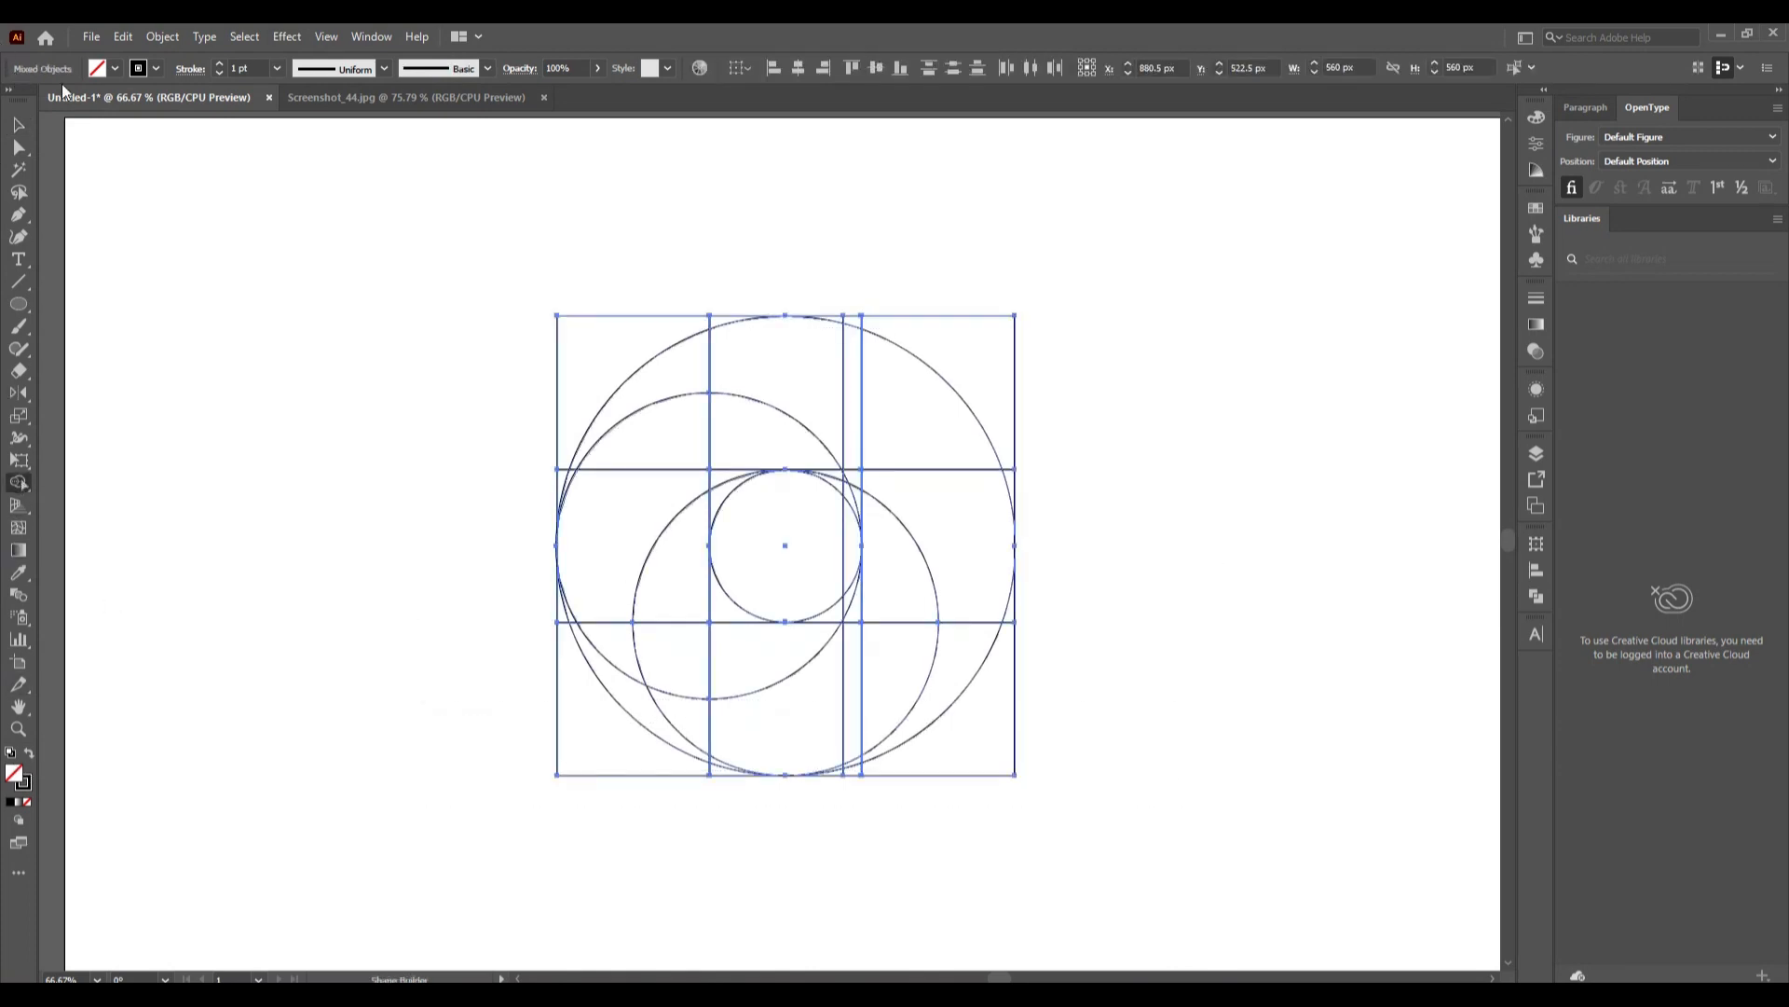
{"action": "left_click", "coordinate": [113, 69]}
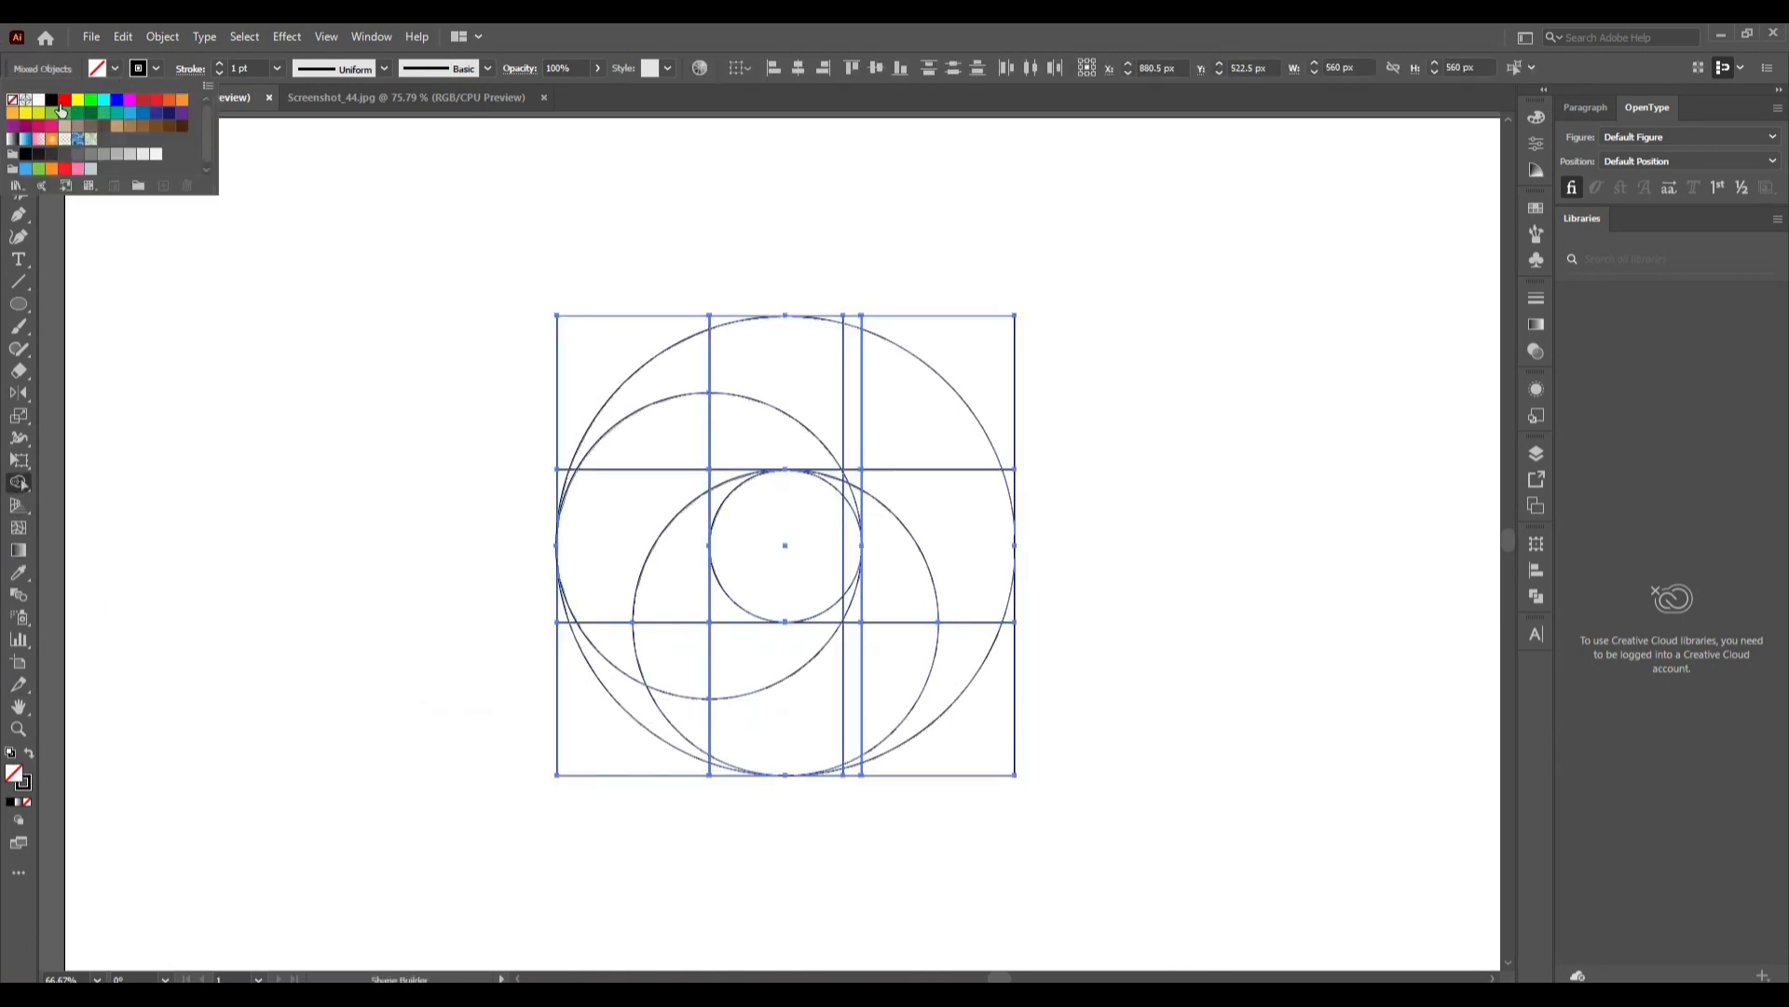
{"action": "left_click", "coordinate": [53, 105]}
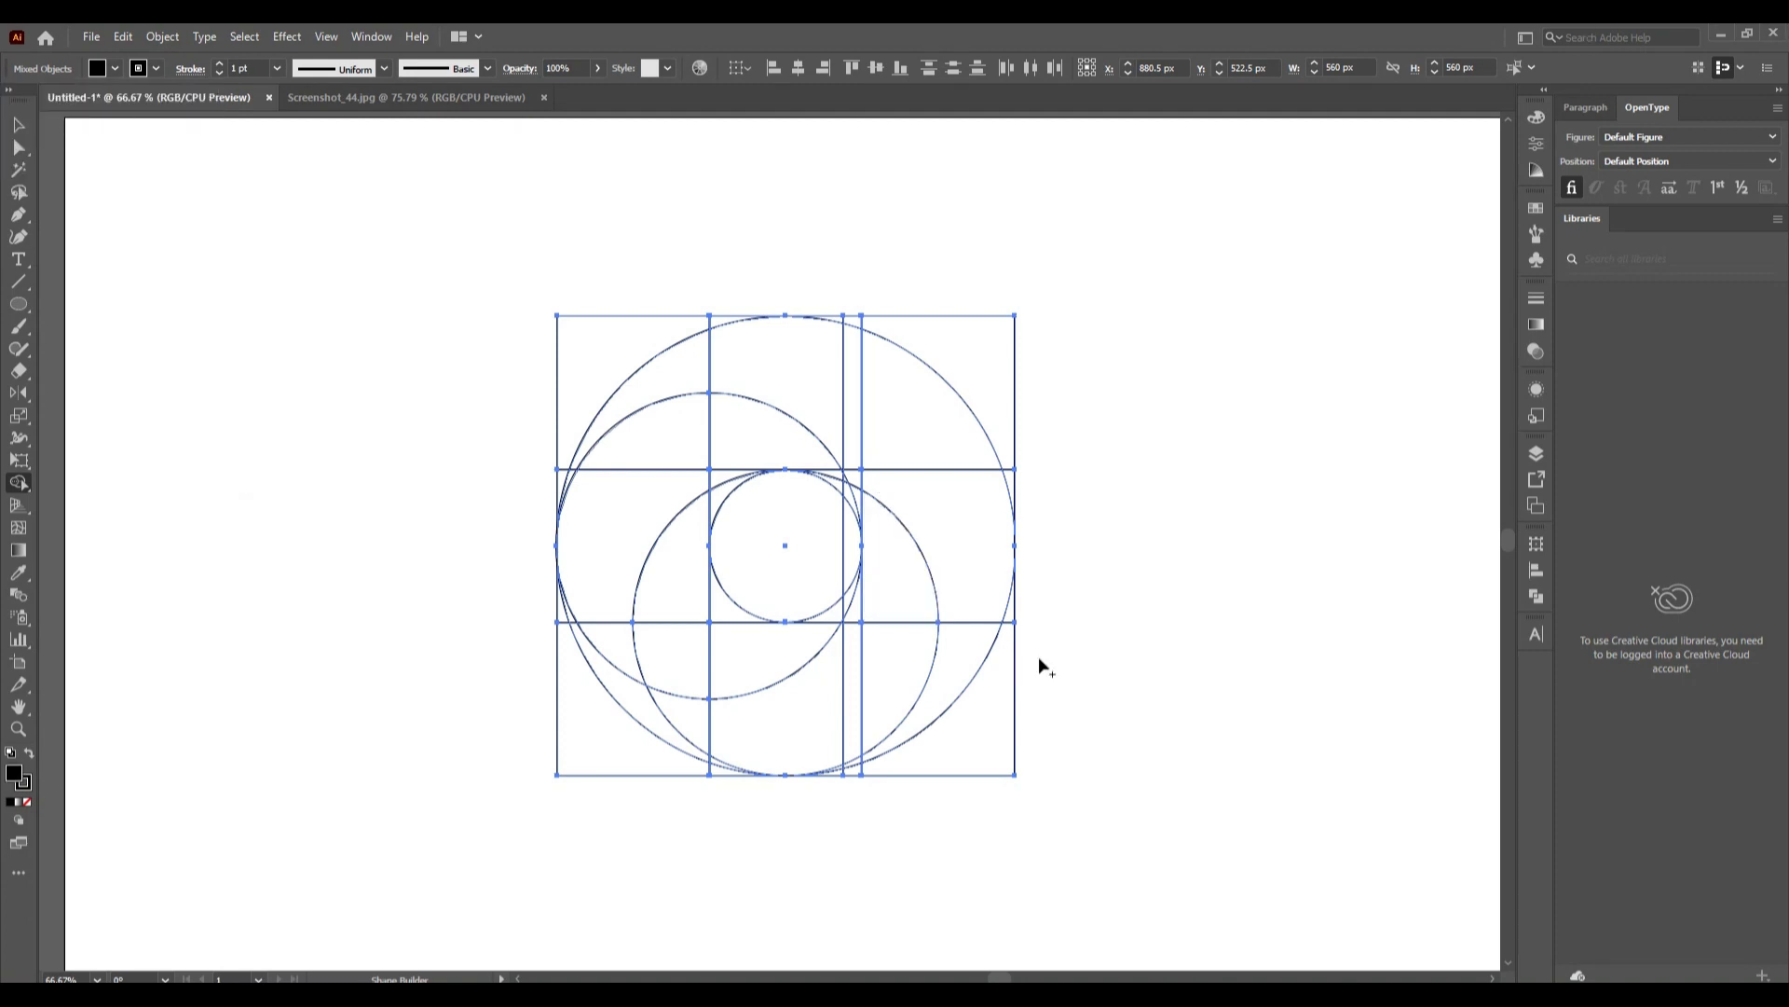
{"action": "left_click_drag", "start_coordinate": [969, 722], "coordinate": [1007, 631]}
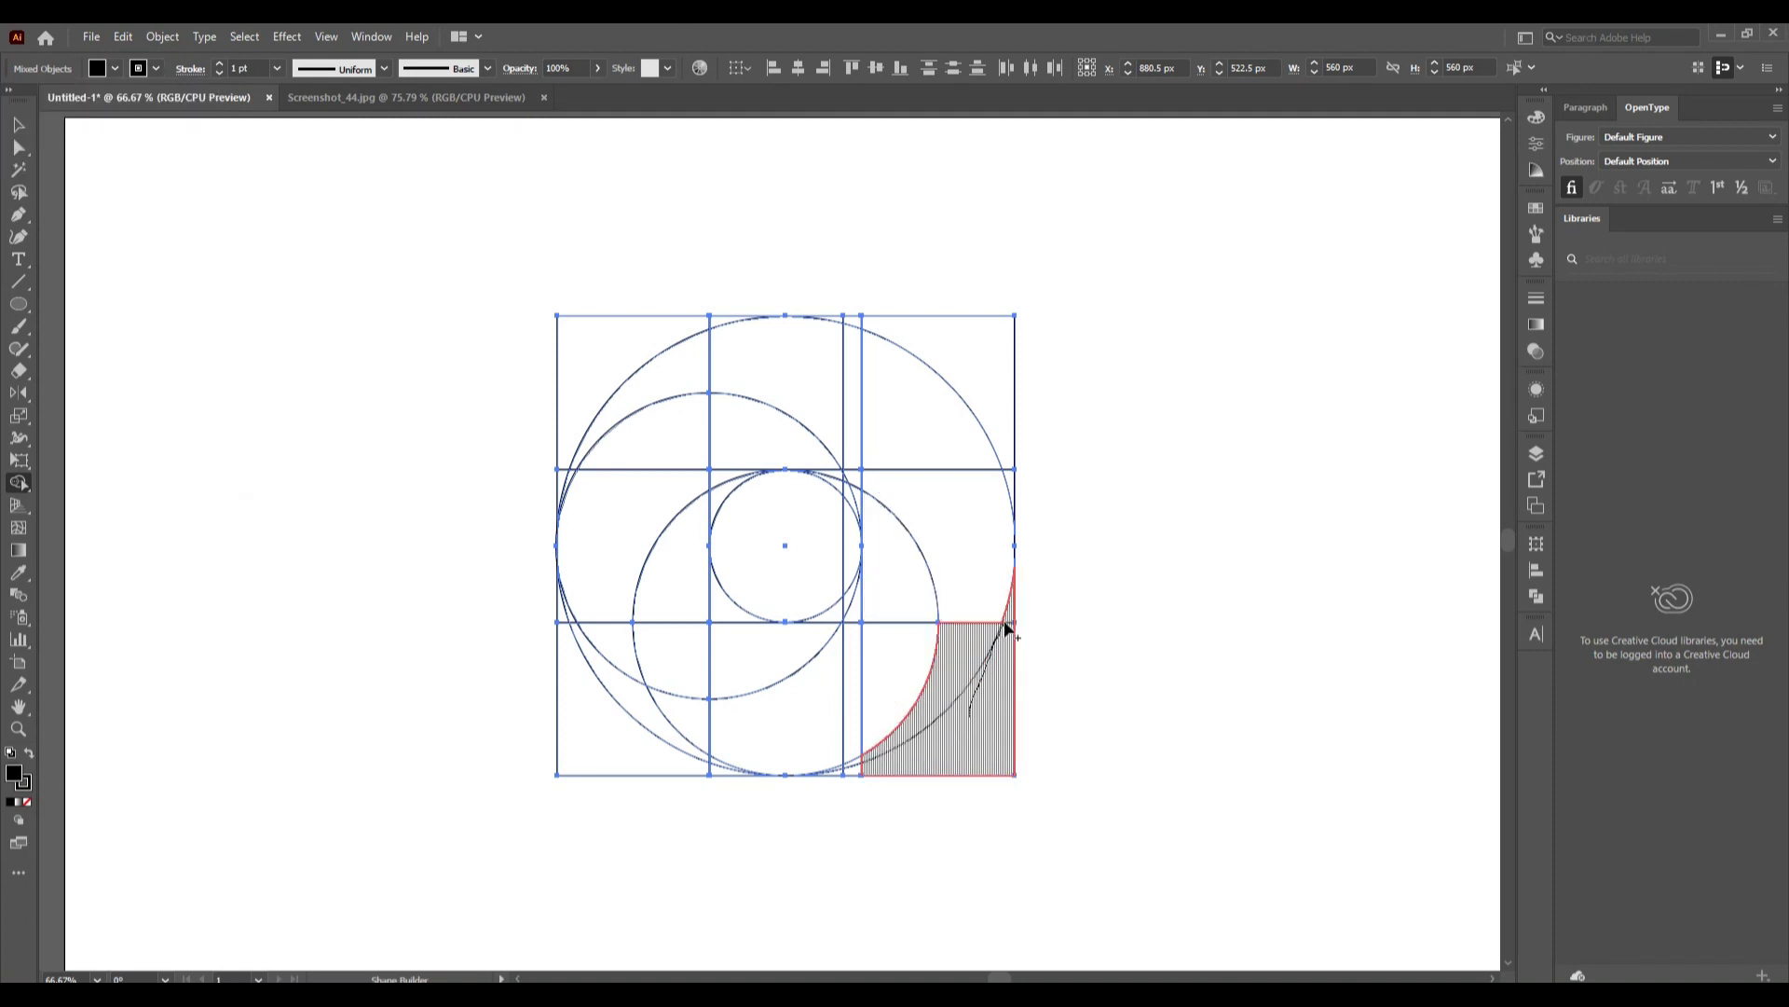
{"action": "mouse_move", "coordinate": [933, 735]}
{"action": "left_mouse_down"}
{"action": "mouse_move", "coordinate": [923, 475]}
{"action": "mouse_move", "coordinate": [835, 388]}
{"action": "mouse_move", "coordinate": [893, 615]}
{"action": "left_mouse_up"}
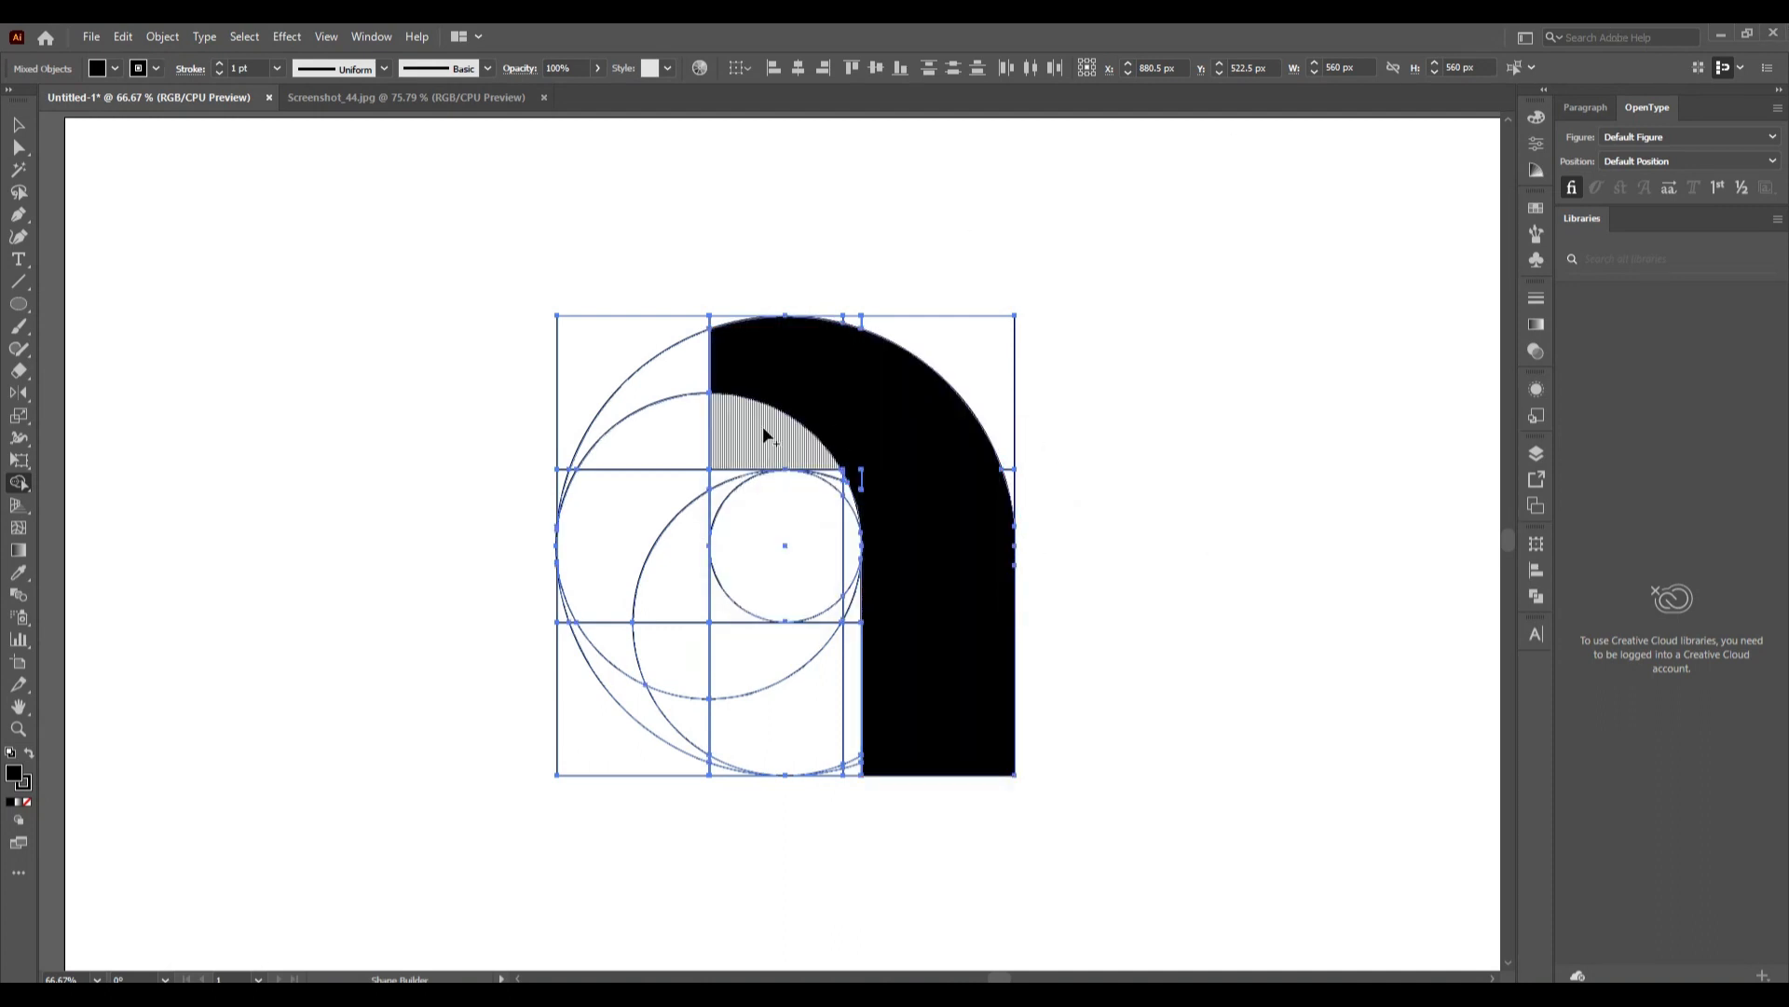
{"action": "left_click_drag", "start_coordinate": [651, 395], "coordinate": [792, 368]}
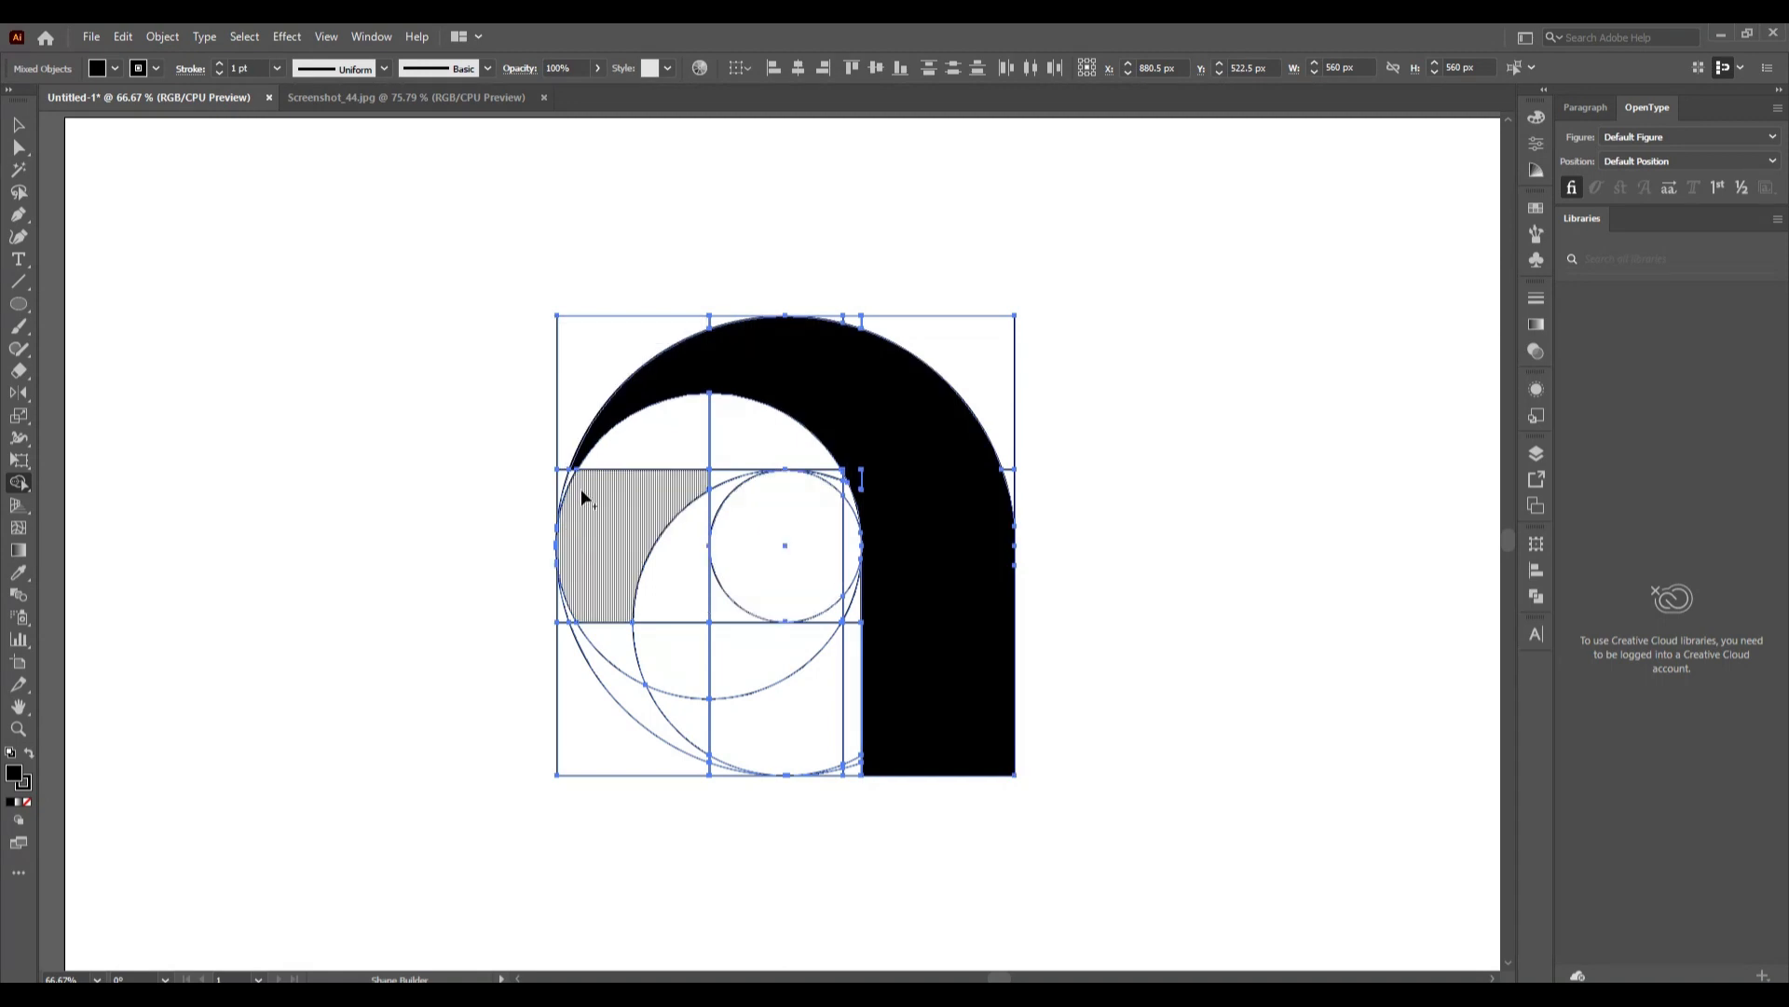
Merge the regions above the small circle and in the left-hand middle cell into a black crescent inside the upper-left medium circle.
{"action": "scroll", "coordinate": [578, 503], "scroll_direction": "up", "scroll_amount": 3}
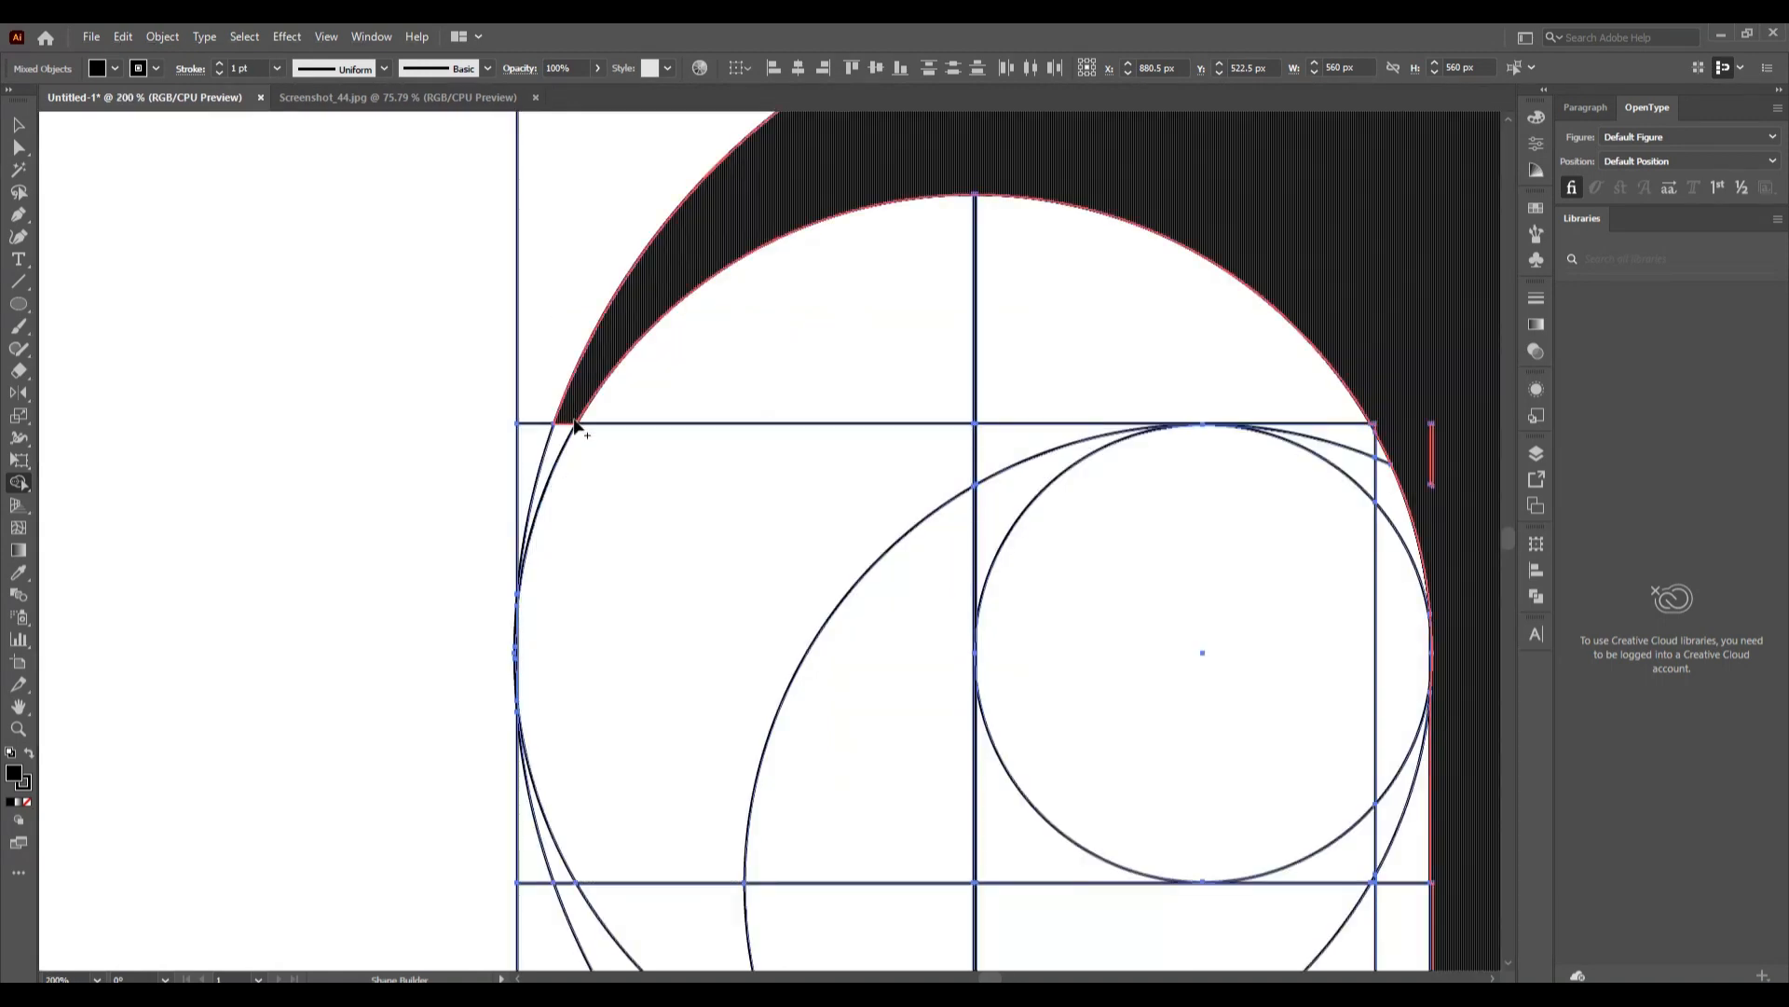
{"action": "scroll", "coordinate": [688, 751], "scroll_direction": "down", "scroll_amount": 3}
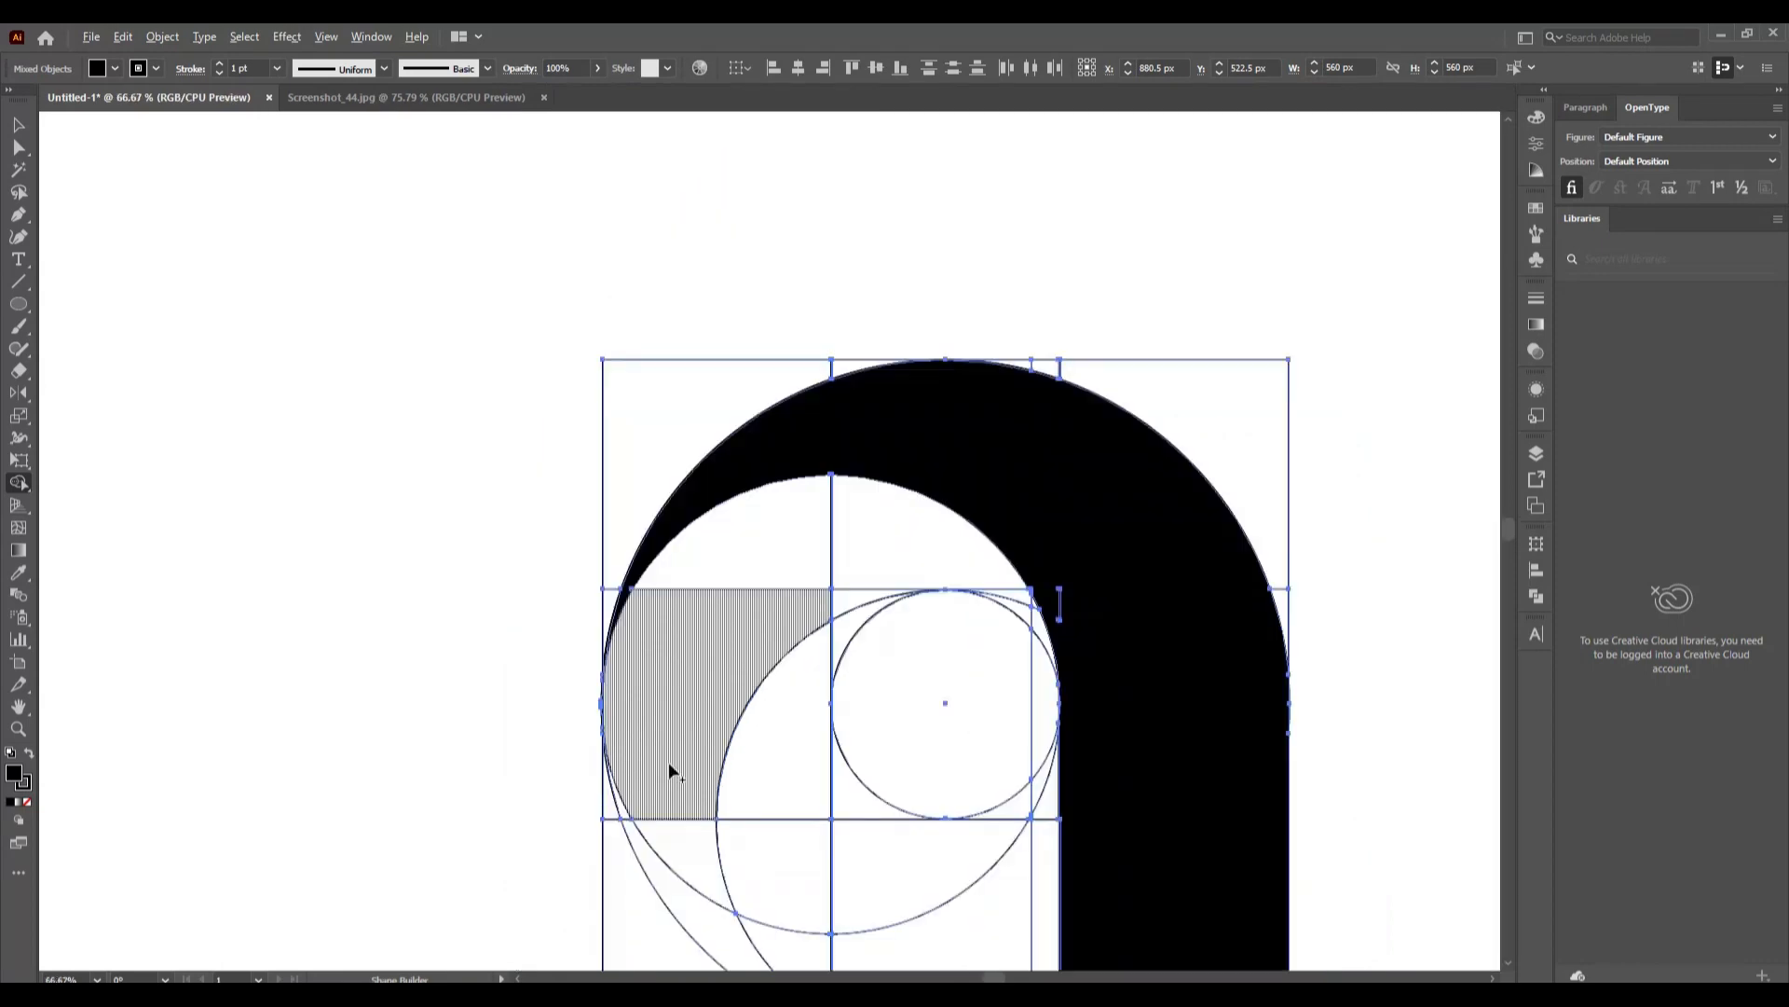
{"action": "scroll", "coordinate": [836, 888], "scroll_direction": "down", "scroll_amount": 3}
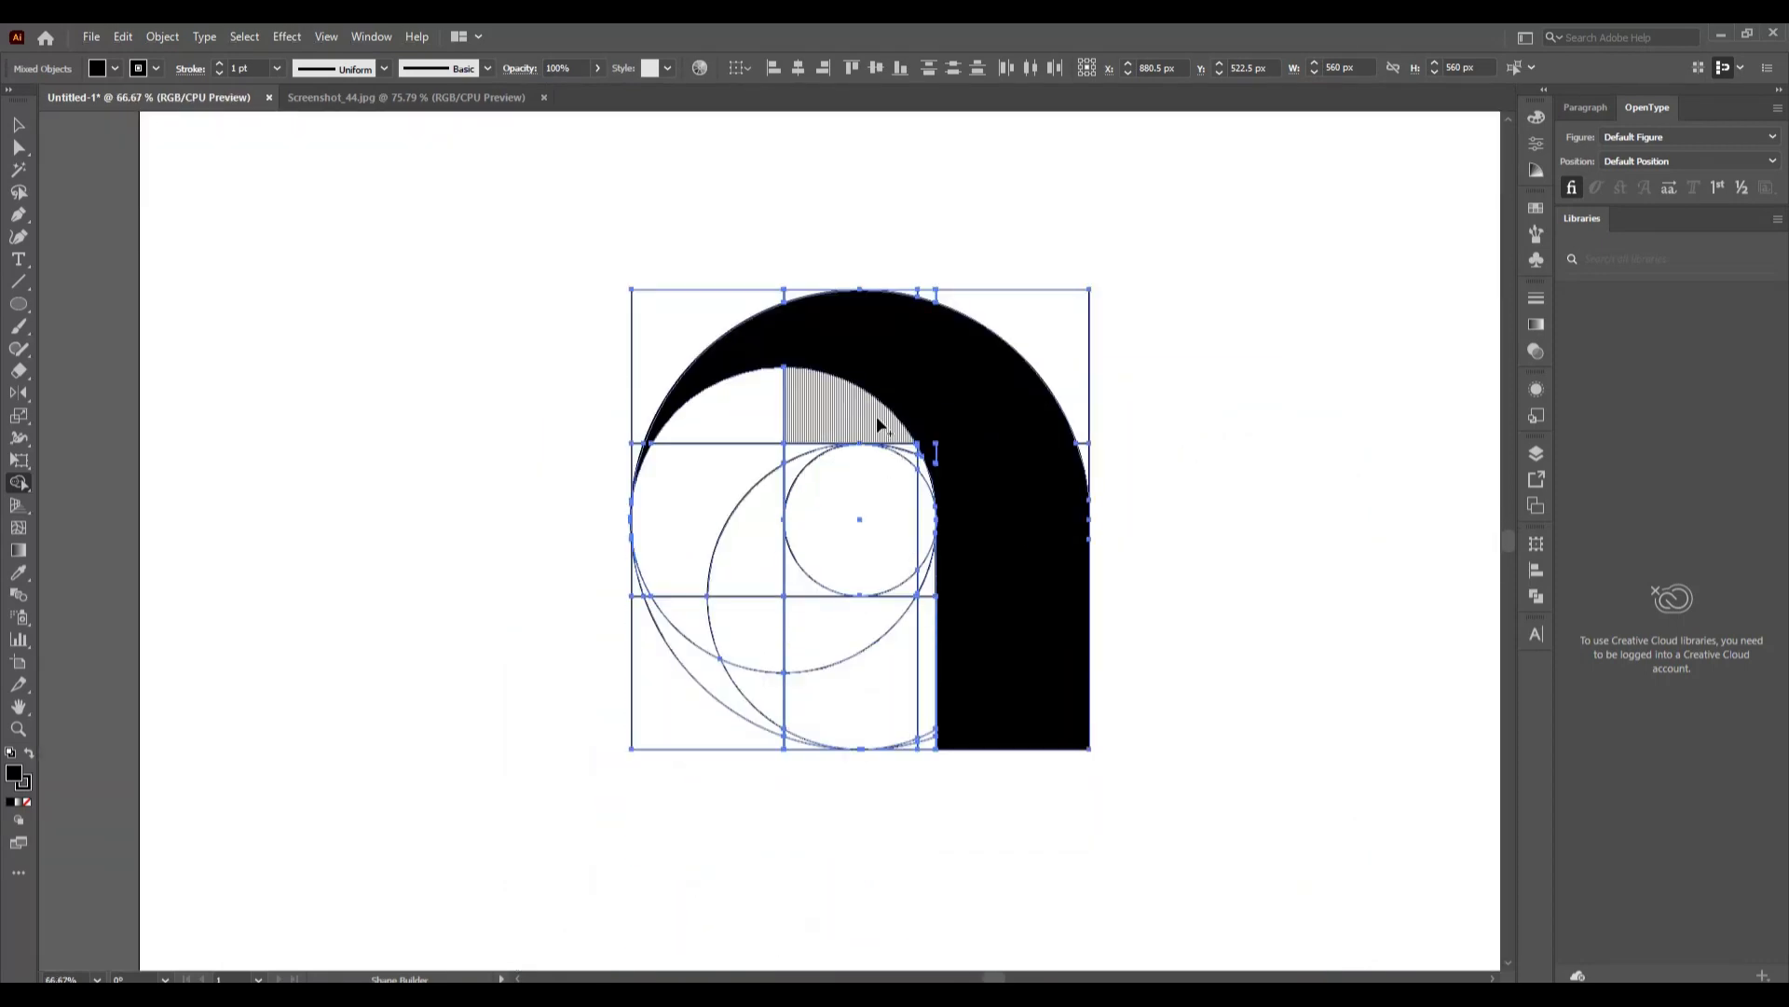
{"action": "scroll", "coordinate": [928, 503], "scroll_direction": "up", "scroll_amount": 3}
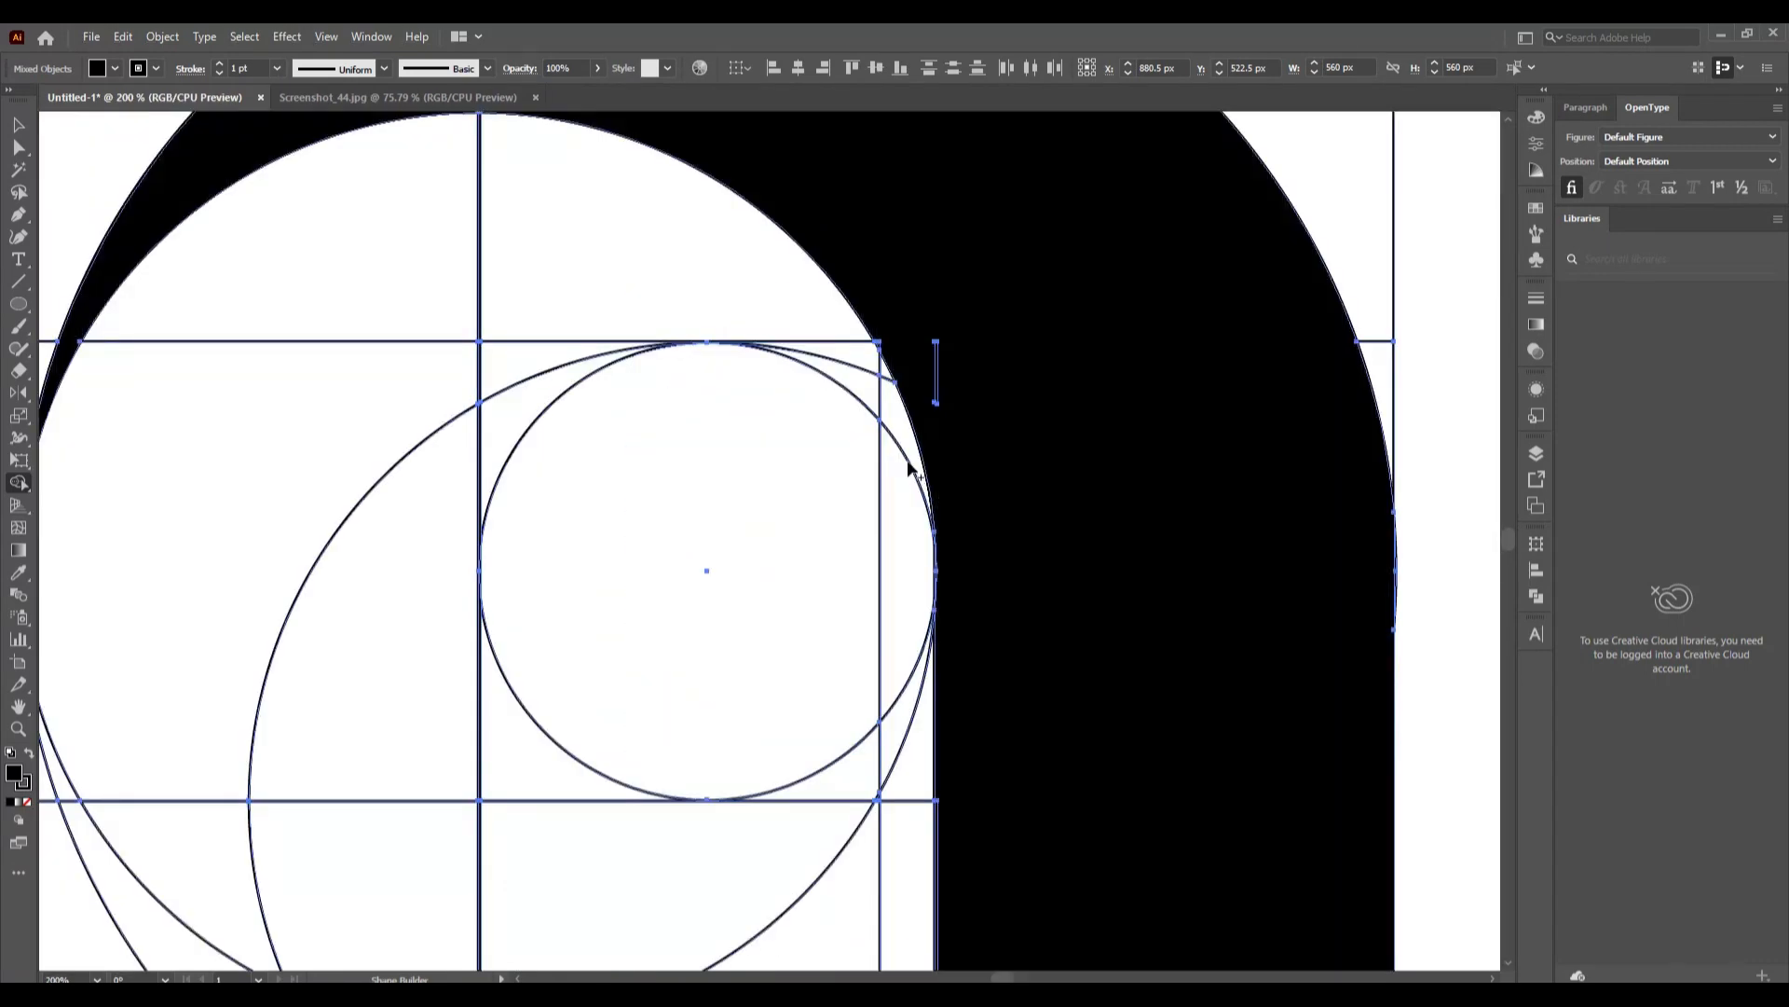
{"action": "mouse_move", "coordinate": [909, 445]}
{"action": "left_mouse_down"}
{"action": "mouse_move", "coordinate": [891, 398]}
{"action": "mouse_move", "coordinate": [836, 351]}
{"action": "left_mouse_up"}
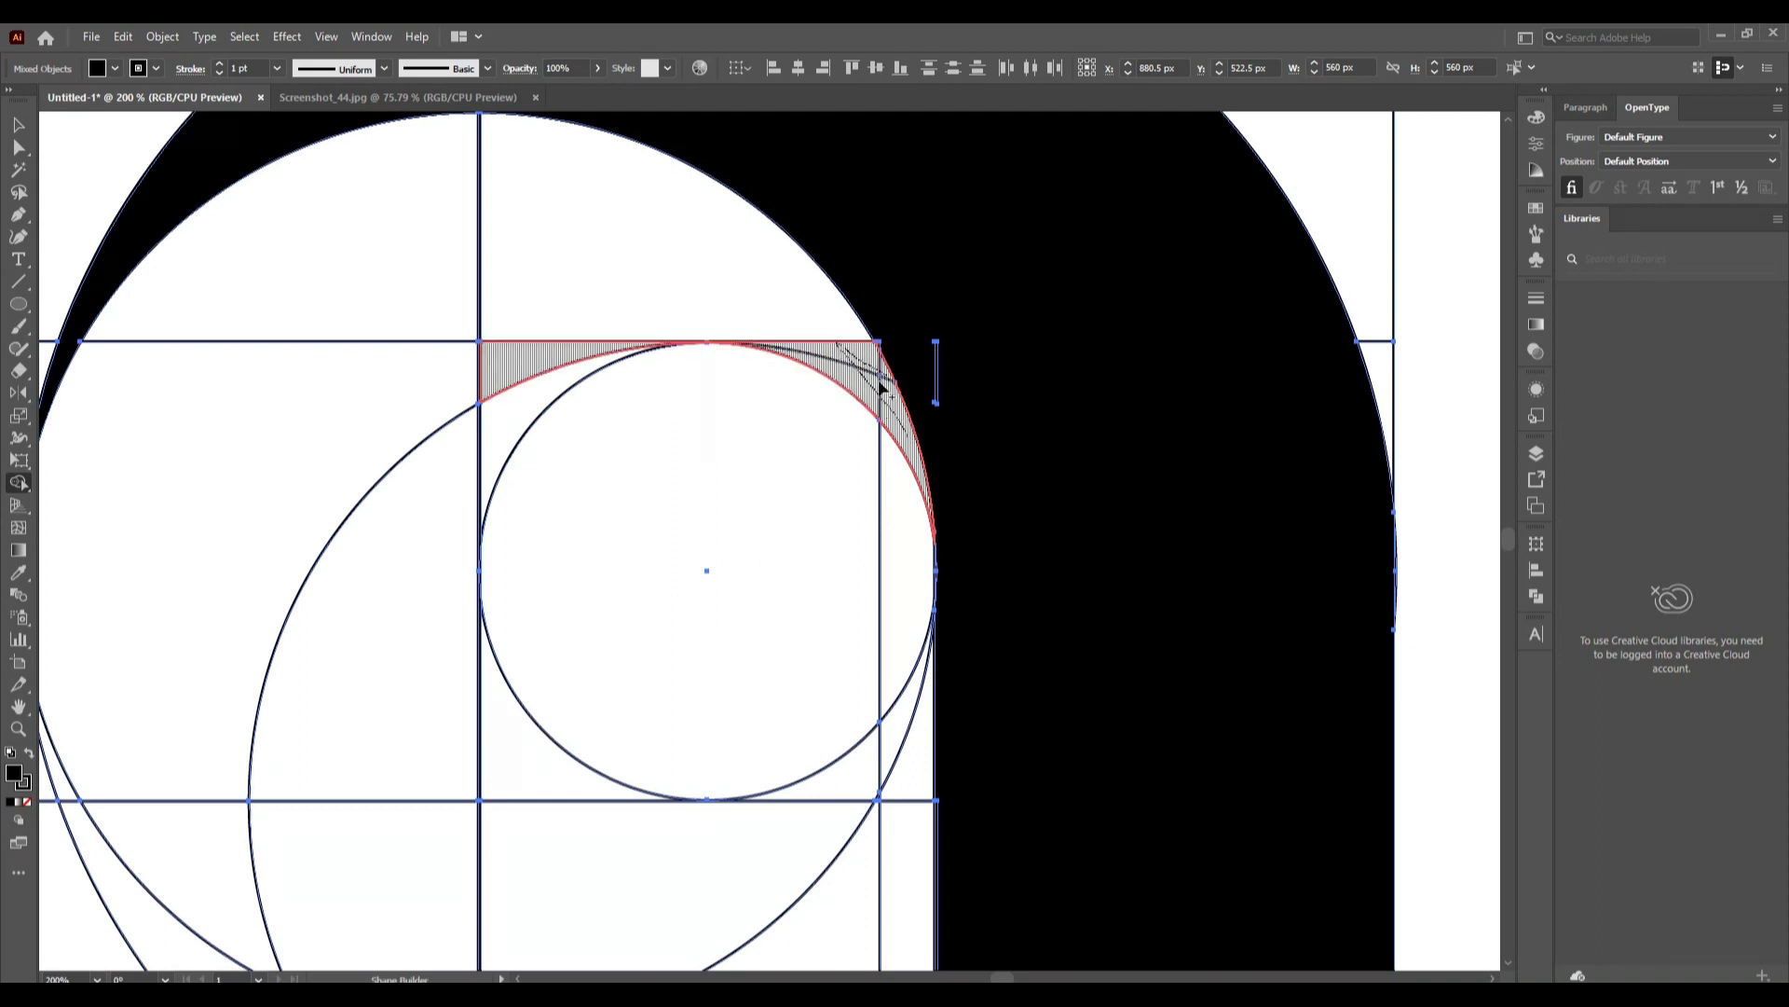
{"action": "left_click_drag", "start_coordinate": [882, 385], "coordinate": [746, 312]}
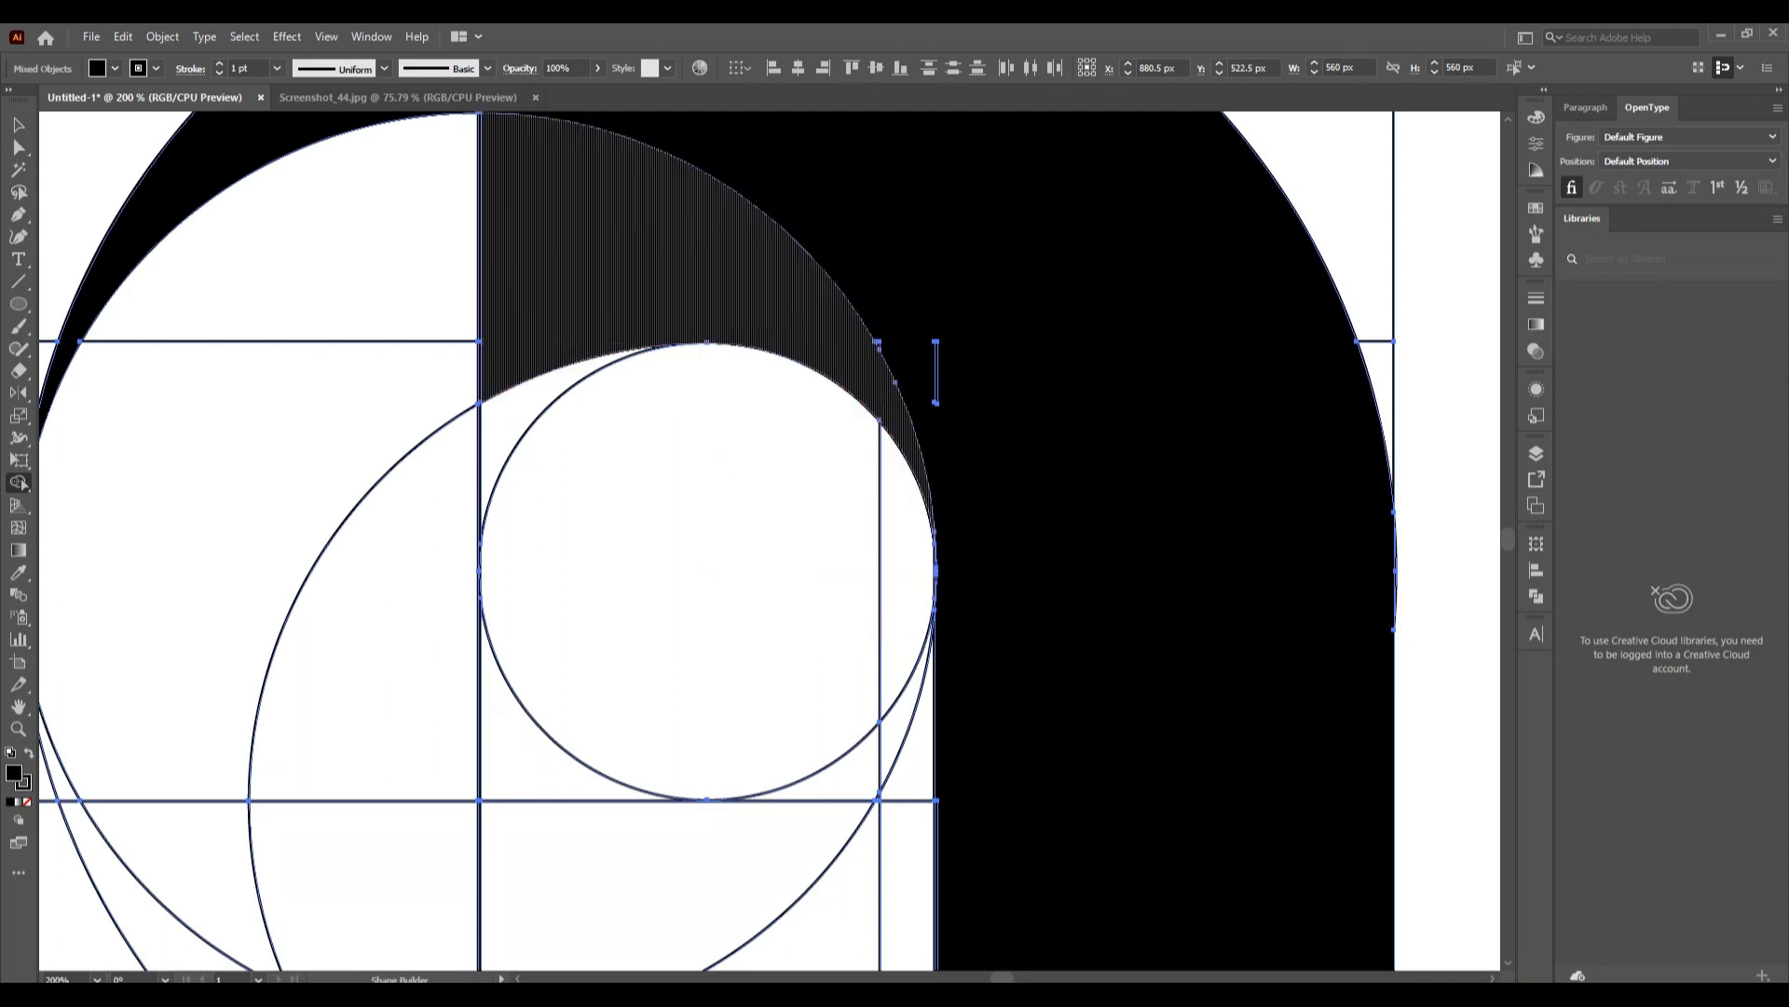
{"action": "mouse_move", "coordinate": [328, 410]}
{"action": "left_mouse_down"}
{"action": "mouse_move", "coordinate": [432, 195]}
{"action": "mouse_move", "coordinate": [637, 229]}
{"action": "left_mouse_up"}
{"action": "left_click_drag", "start_coordinate": [458, 386], "coordinate": [513, 350]}
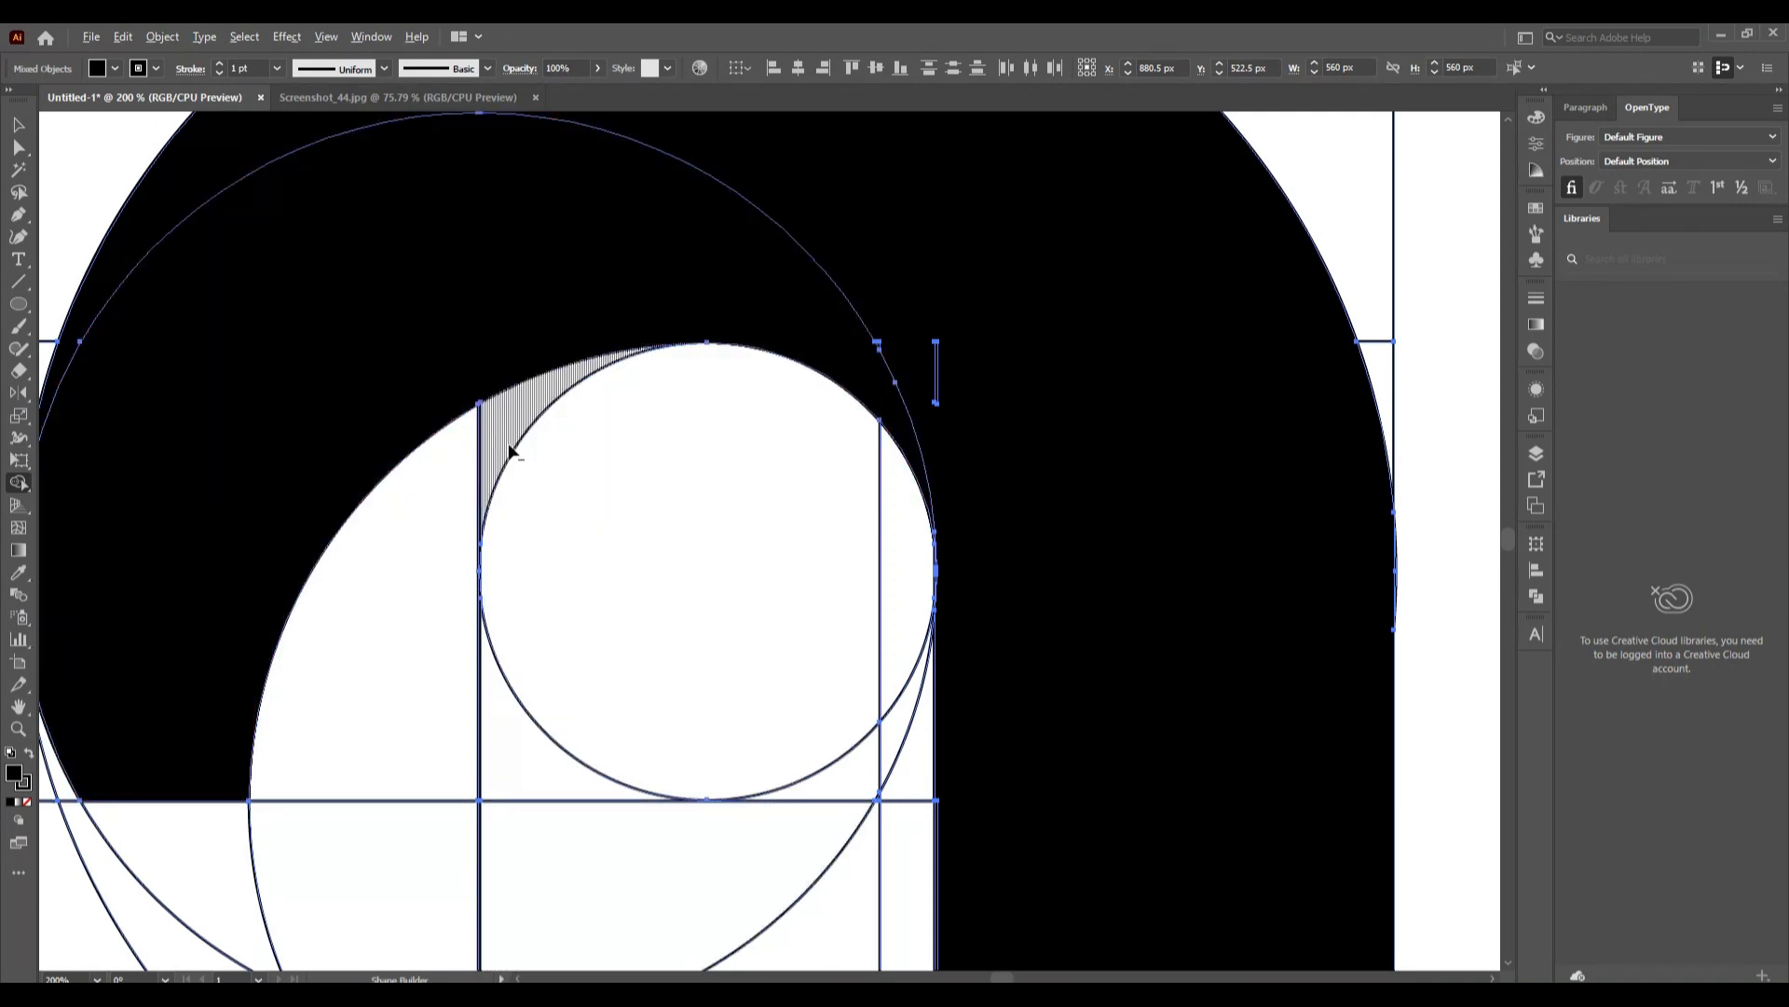
Extend the black crescent along the large circle's lower-left edge to the point where it touches the grid's bottom edge.
{"action": "scroll", "coordinate": [511, 444], "scroll_direction": "down", "scroll_amount": 6}
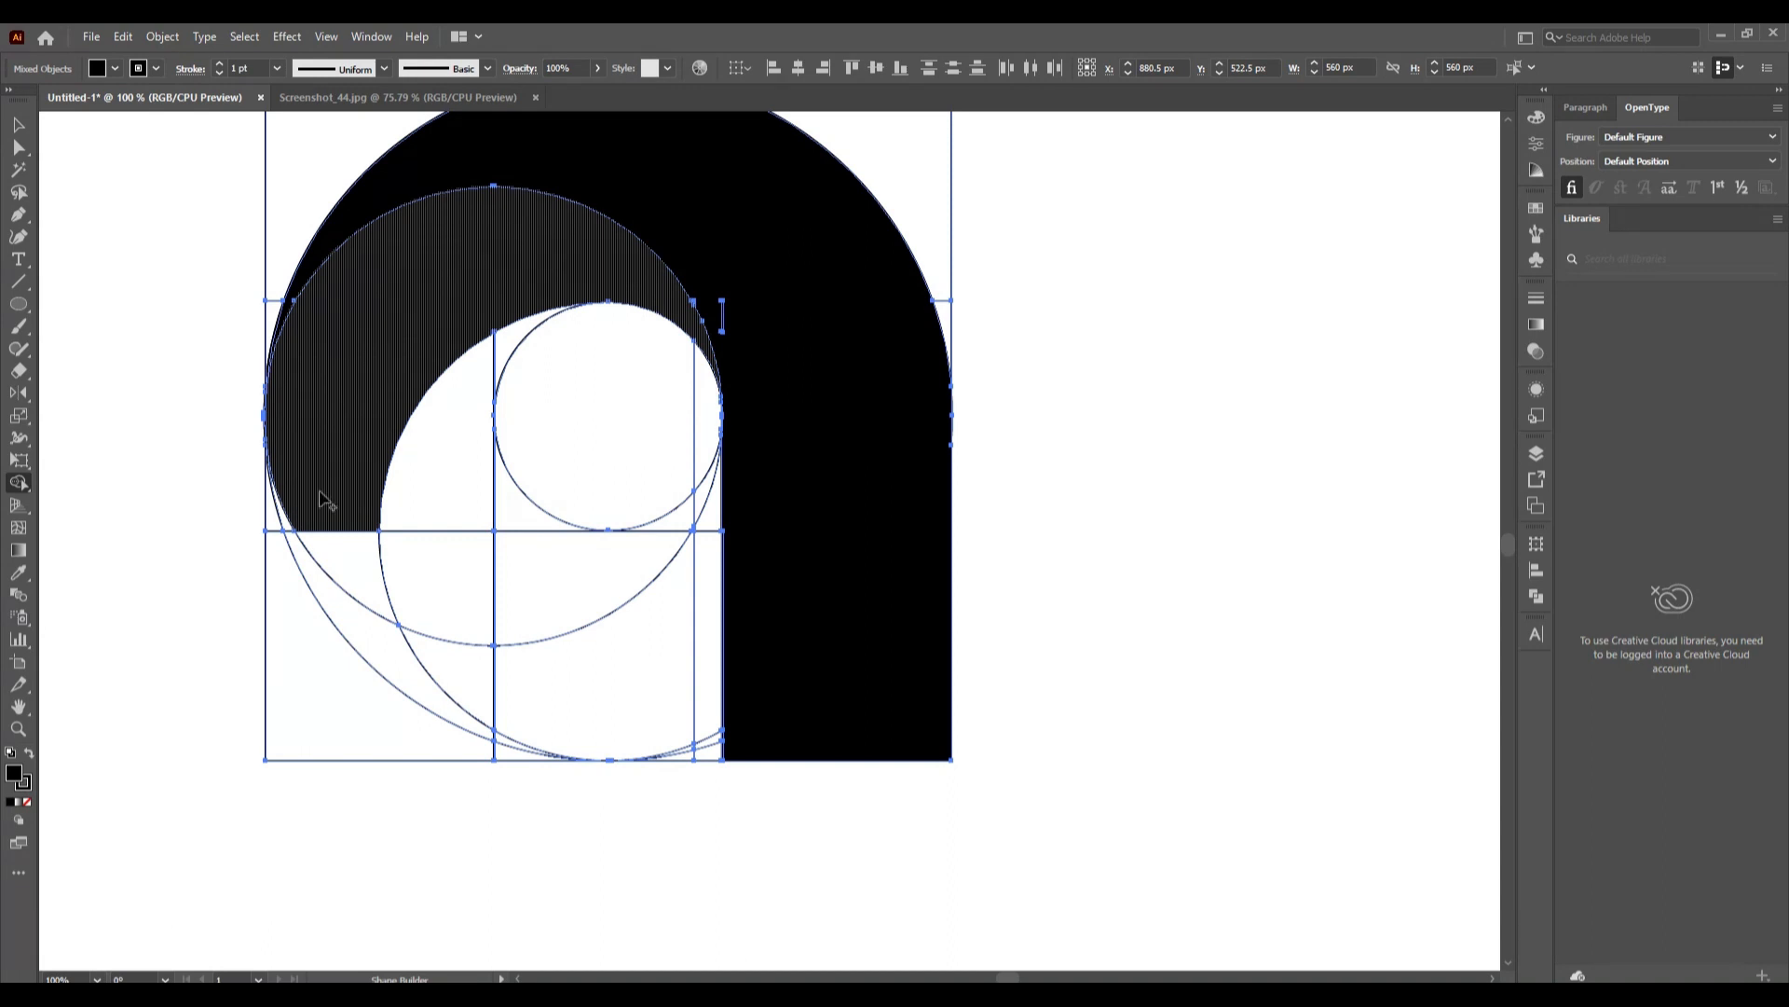
{"action": "mouse_move", "coordinate": [320, 493]}
{"action": "left_mouse_down"}
{"action": "mouse_move", "coordinate": [340, 586]}
{"action": "mouse_move", "coordinate": [288, 516]}
{"action": "left_mouse_up"}
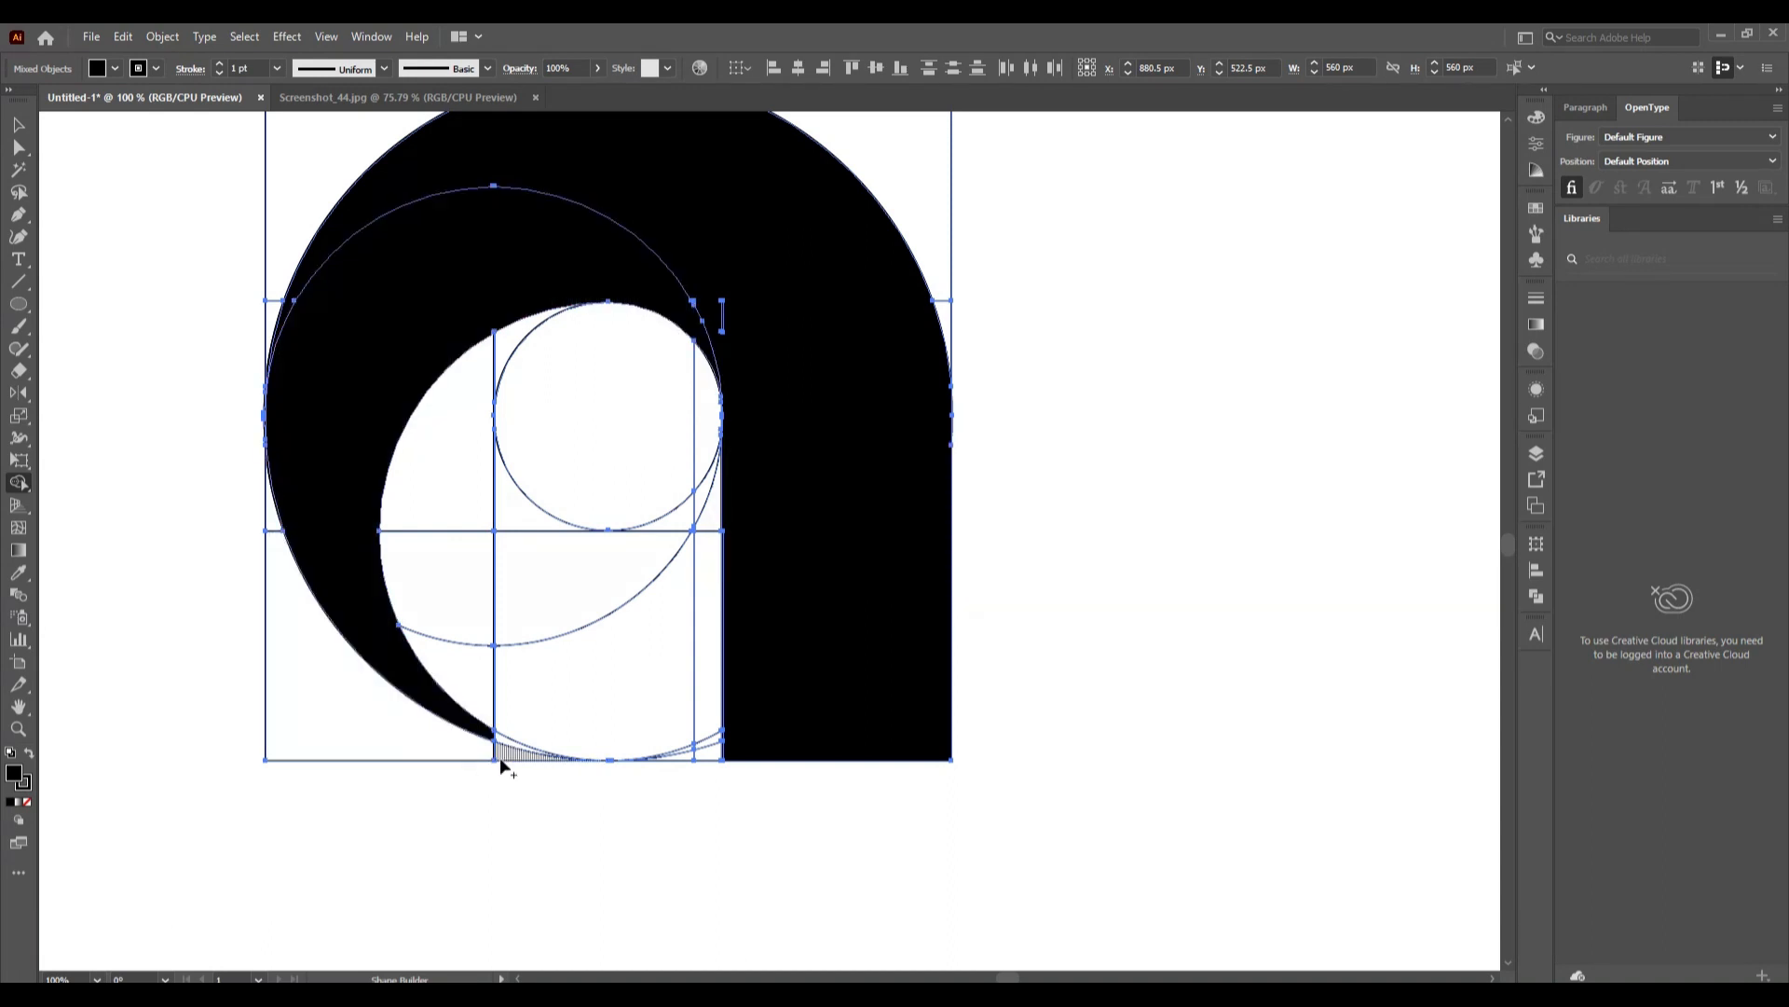
{"action": "scroll", "coordinate": [506, 743], "scroll_direction": "up", "scroll_amount": 3}
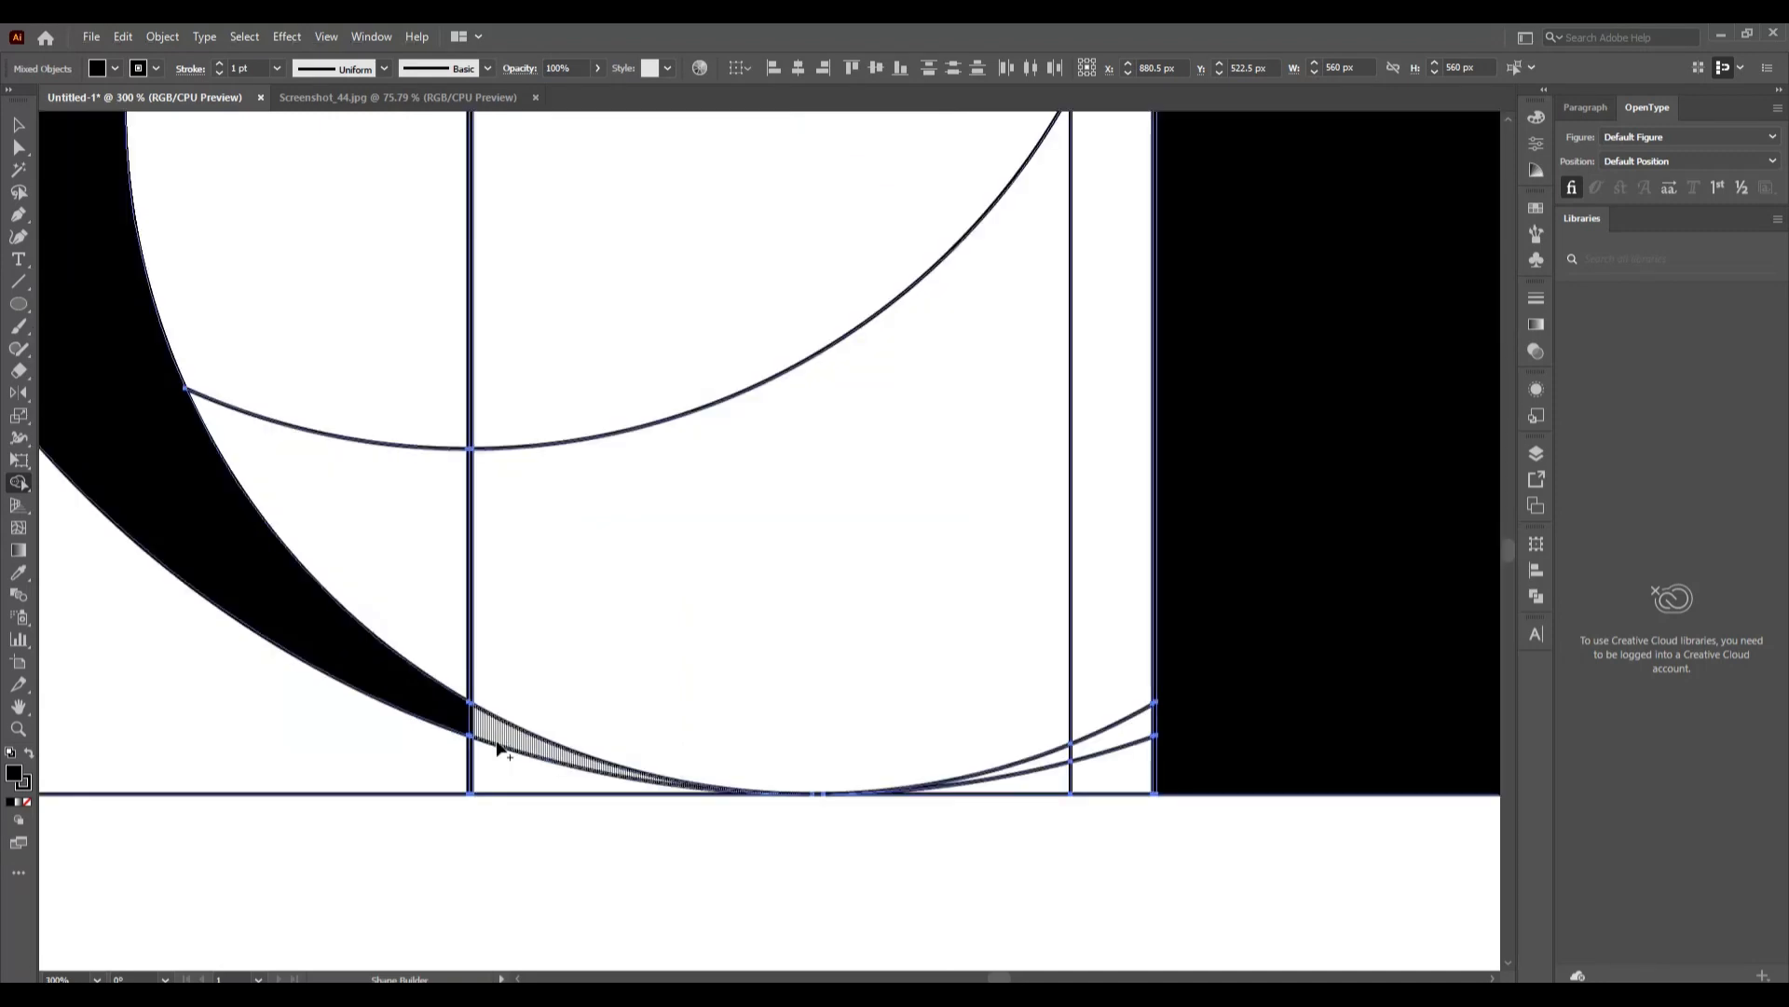
{"action": "left_click_drag", "start_coordinate": [466, 719], "coordinate": [494, 723]}
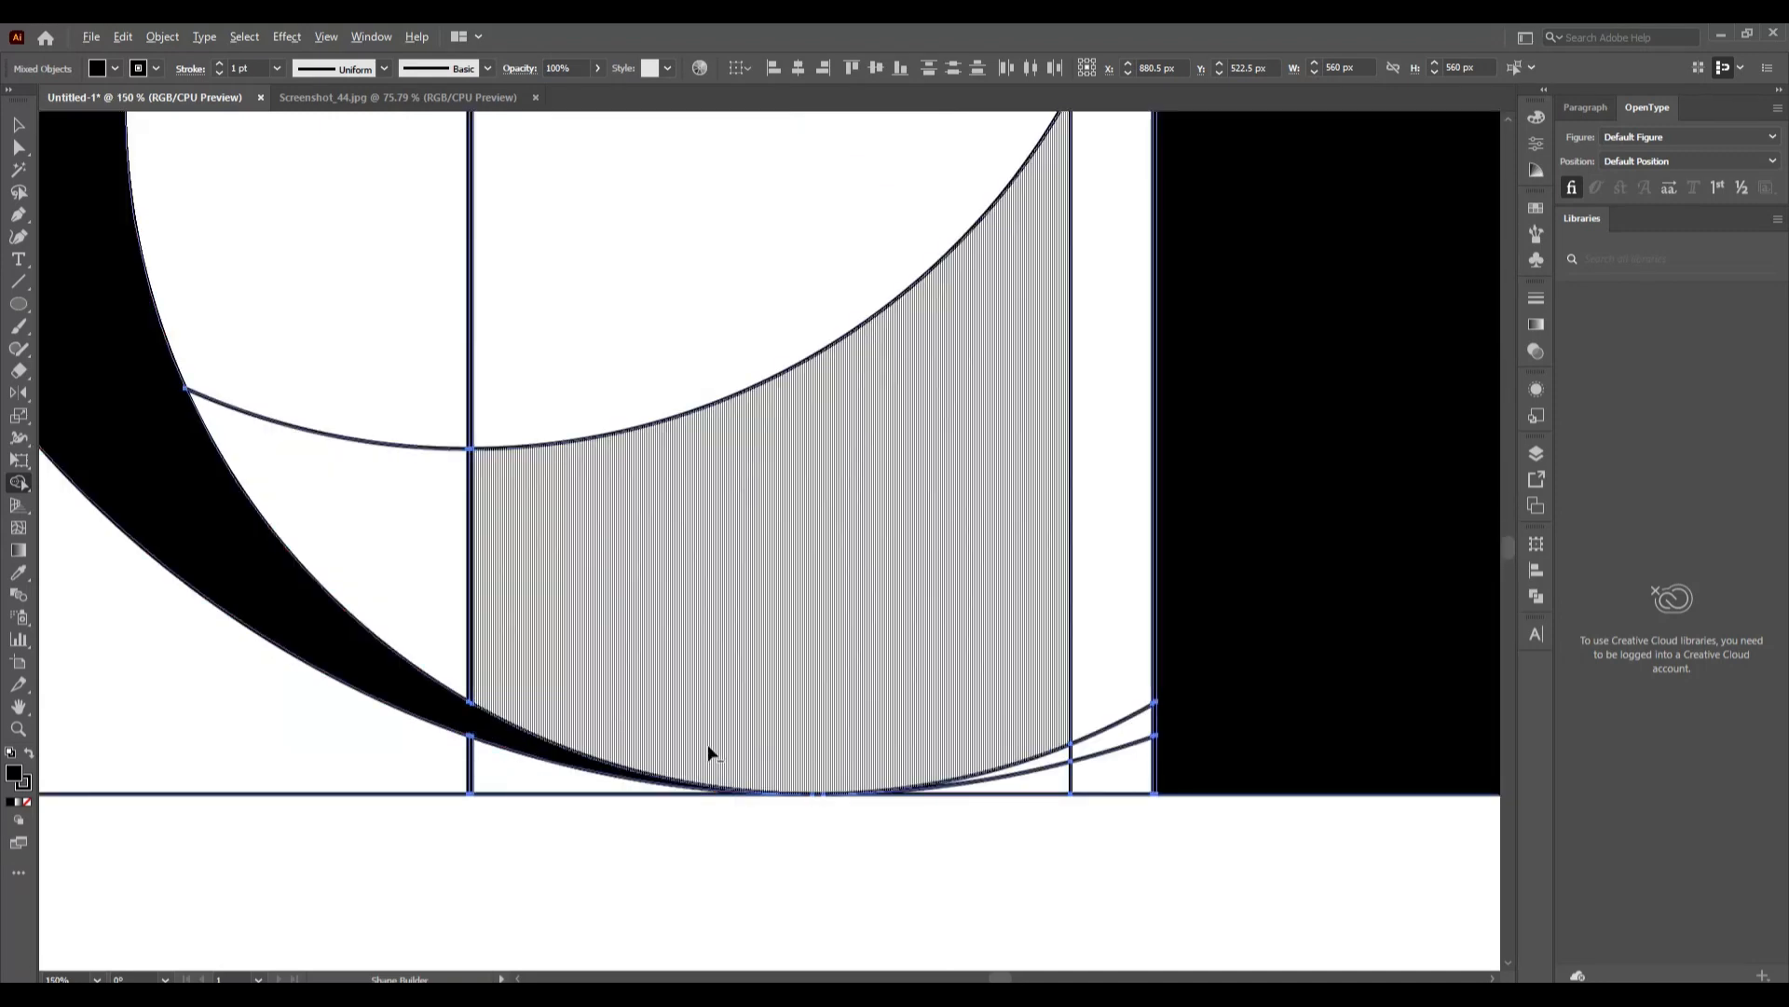
Merge the regions inside the lower medium circle up to the vertical guide line into black, leaving the small circle empty.
{"action": "scroll", "coordinate": [708, 752], "scroll_direction": "down", "scroll_amount": 3}
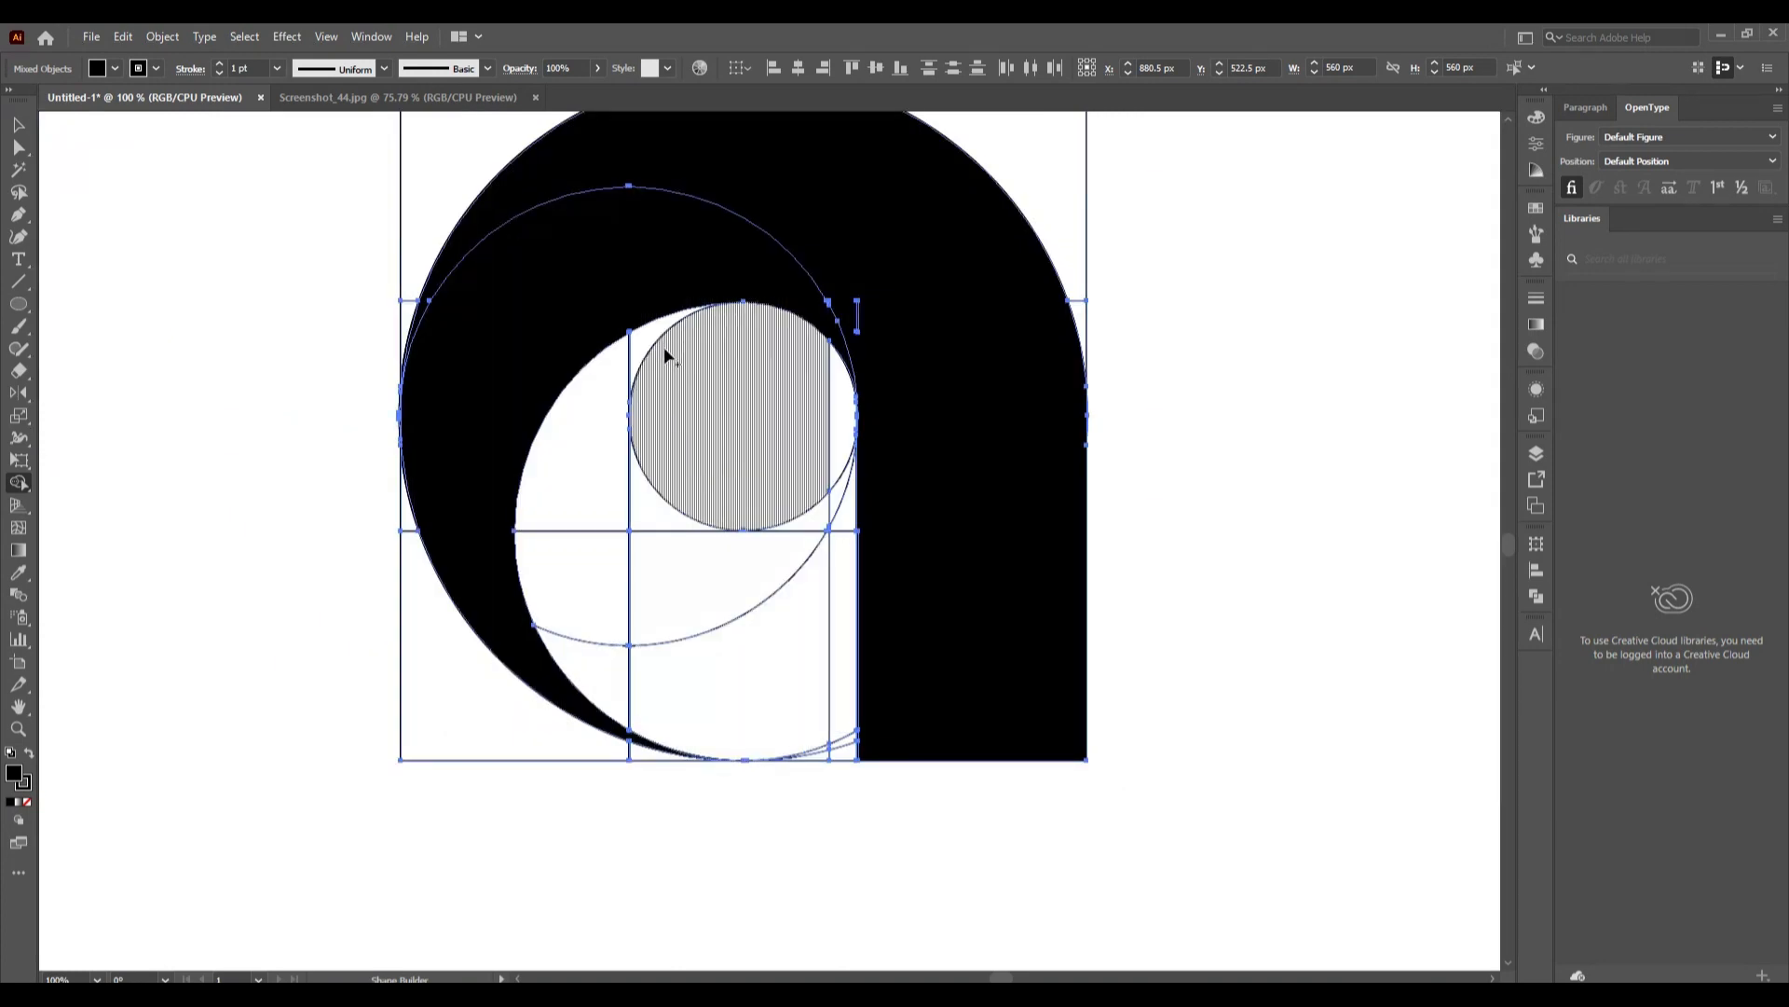
{"action": "scroll", "coordinate": [630, 350], "scroll_direction": "up", "scroll_amount": 1}
{"action": "left_click_drag", "start_coordinate": [653, 334], "coordinate": [595, 445]}
{"action": "mouse_move", "coordinate": [584, 510]}
{"action": "left_mouse_down"}
{"action": "mouse_move", "coordinate": [587, 651]}
{"action": "mouse_move", "coordinate": [649, 831]}
{"action": "mouse_move", "coordinate": [651, 788]}
{"action": "left_mouse_up"}
{"action": "left_click_drag", "start_coordinate": [634, 694], "coordinate": [631, 618]}
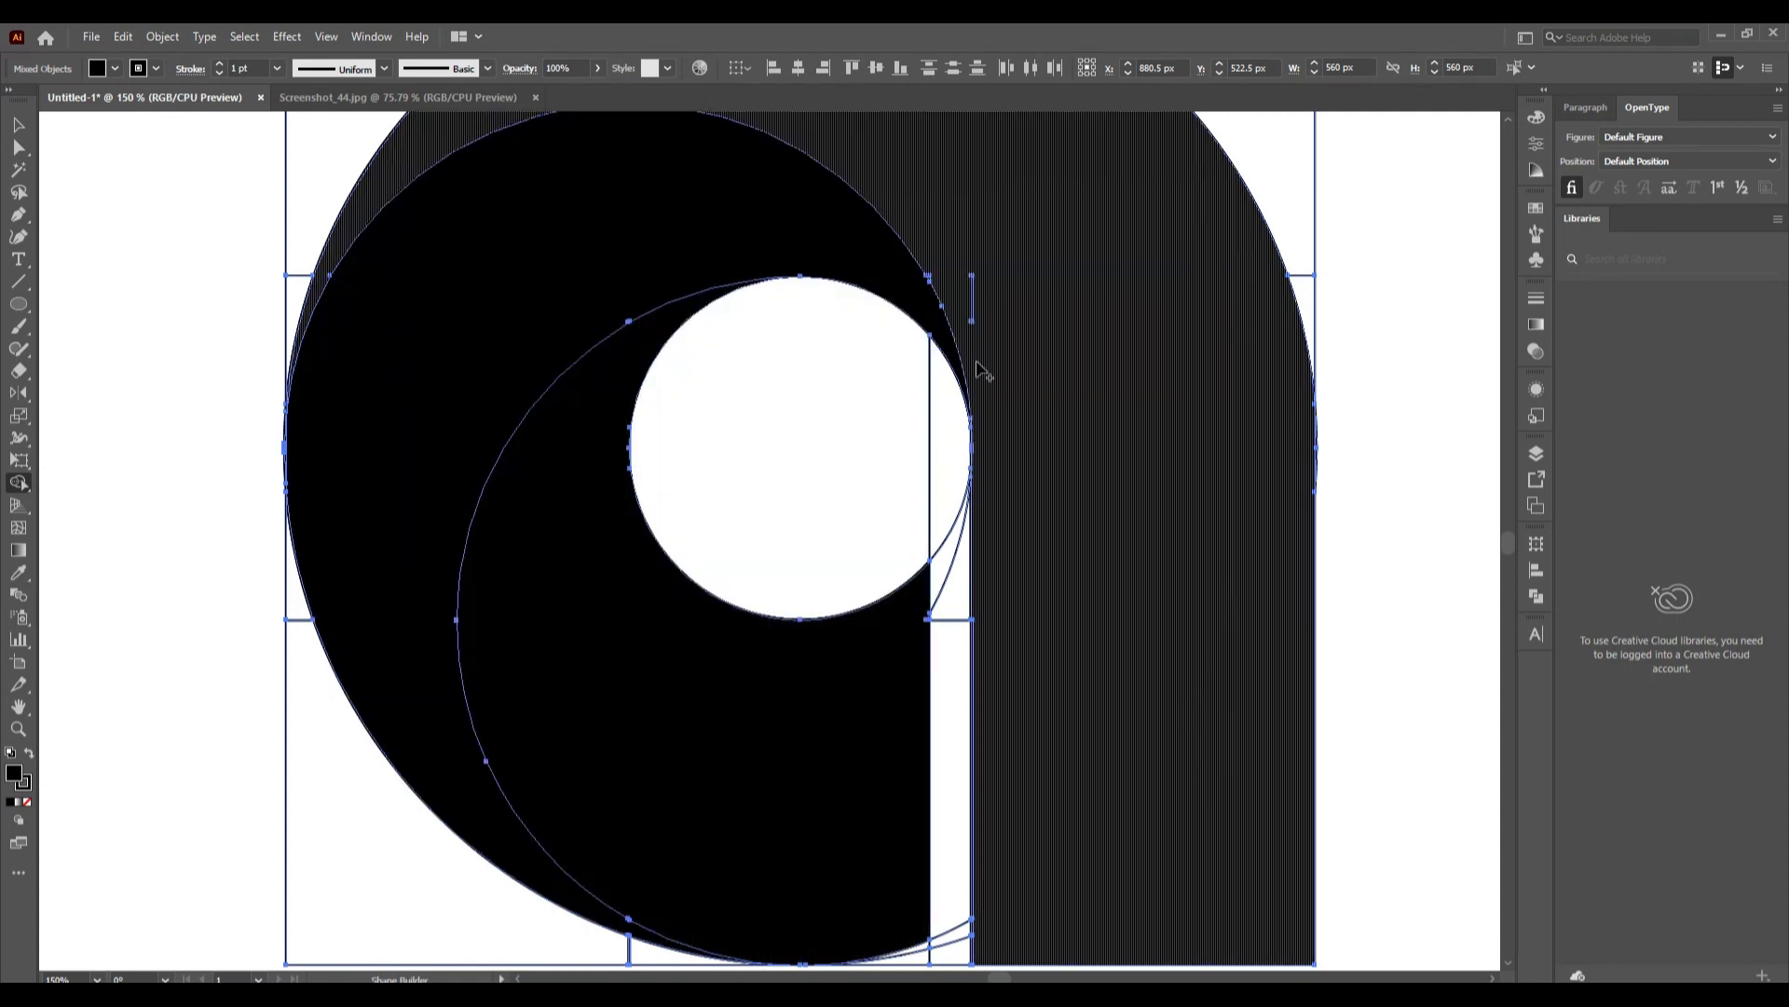
{"action": "scroll", "coordinate": [1033, 530], "scroll_direction": "down", "scroll_amount": 3}
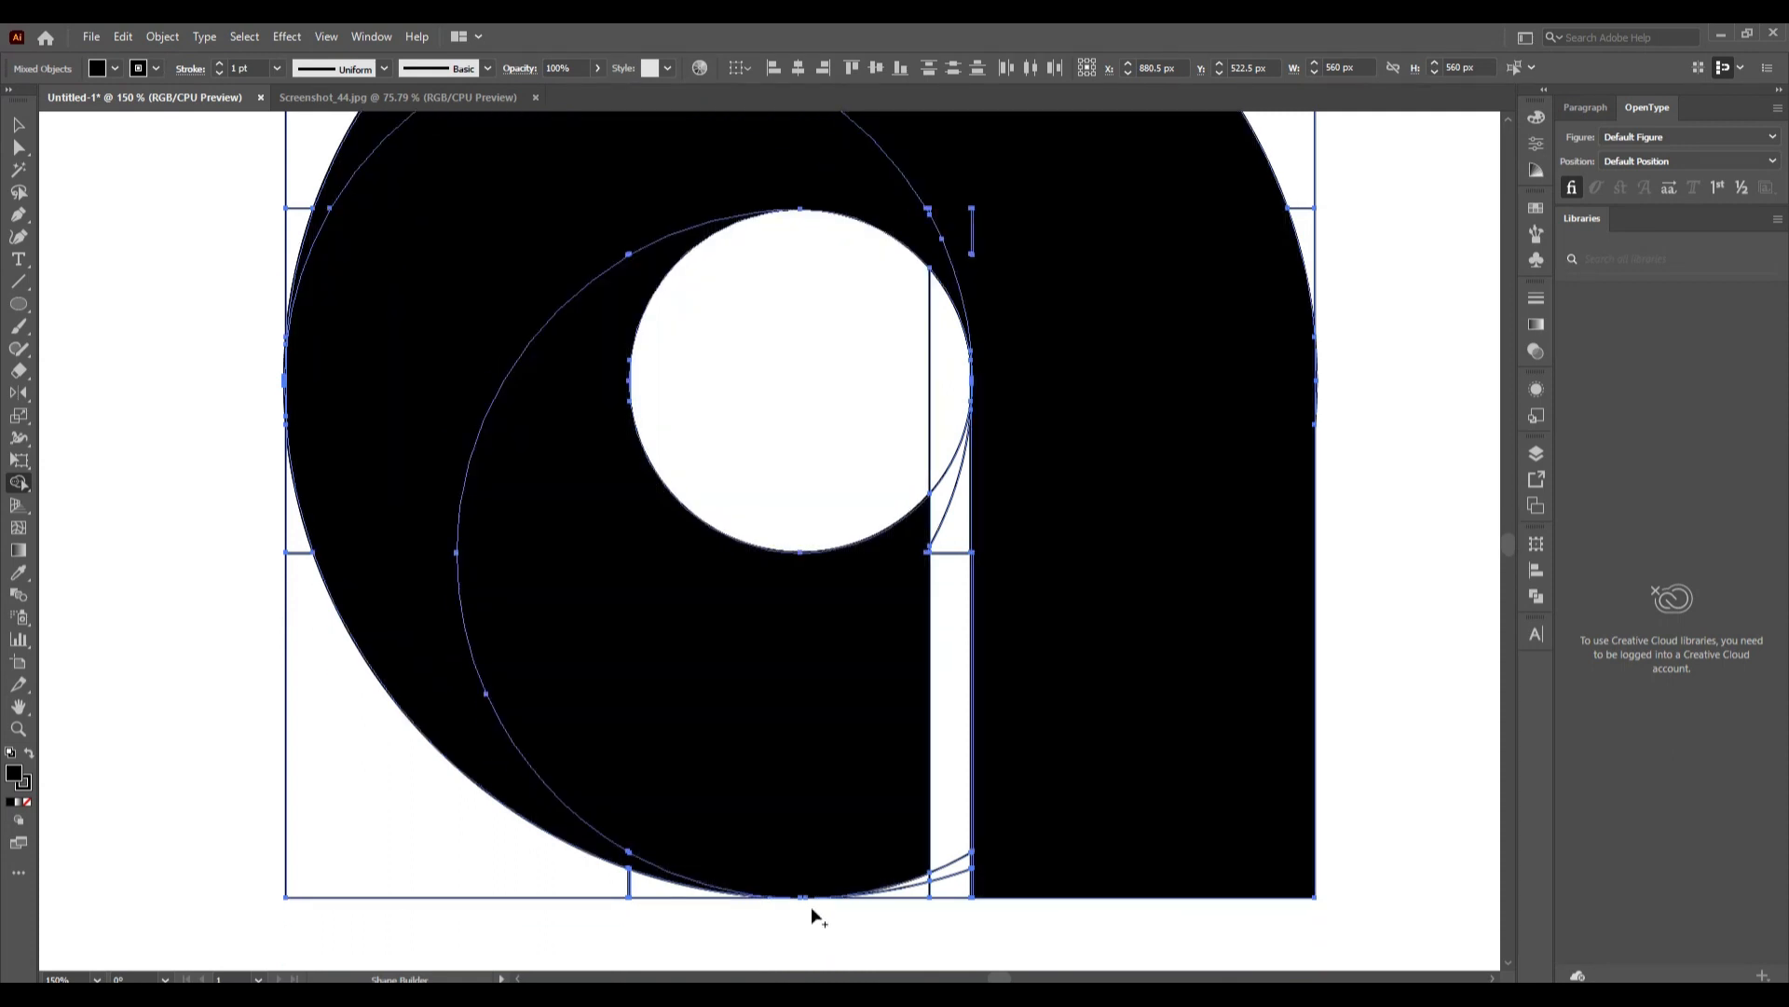
{"action": "scroll", "coordinate": [811, 894], "scroll_direction": "up", "scroll_amount": 4}
{"action": "scroll", "coordinate": [810, 881], "scroll_direction": "up", "scroll_amount": 3}
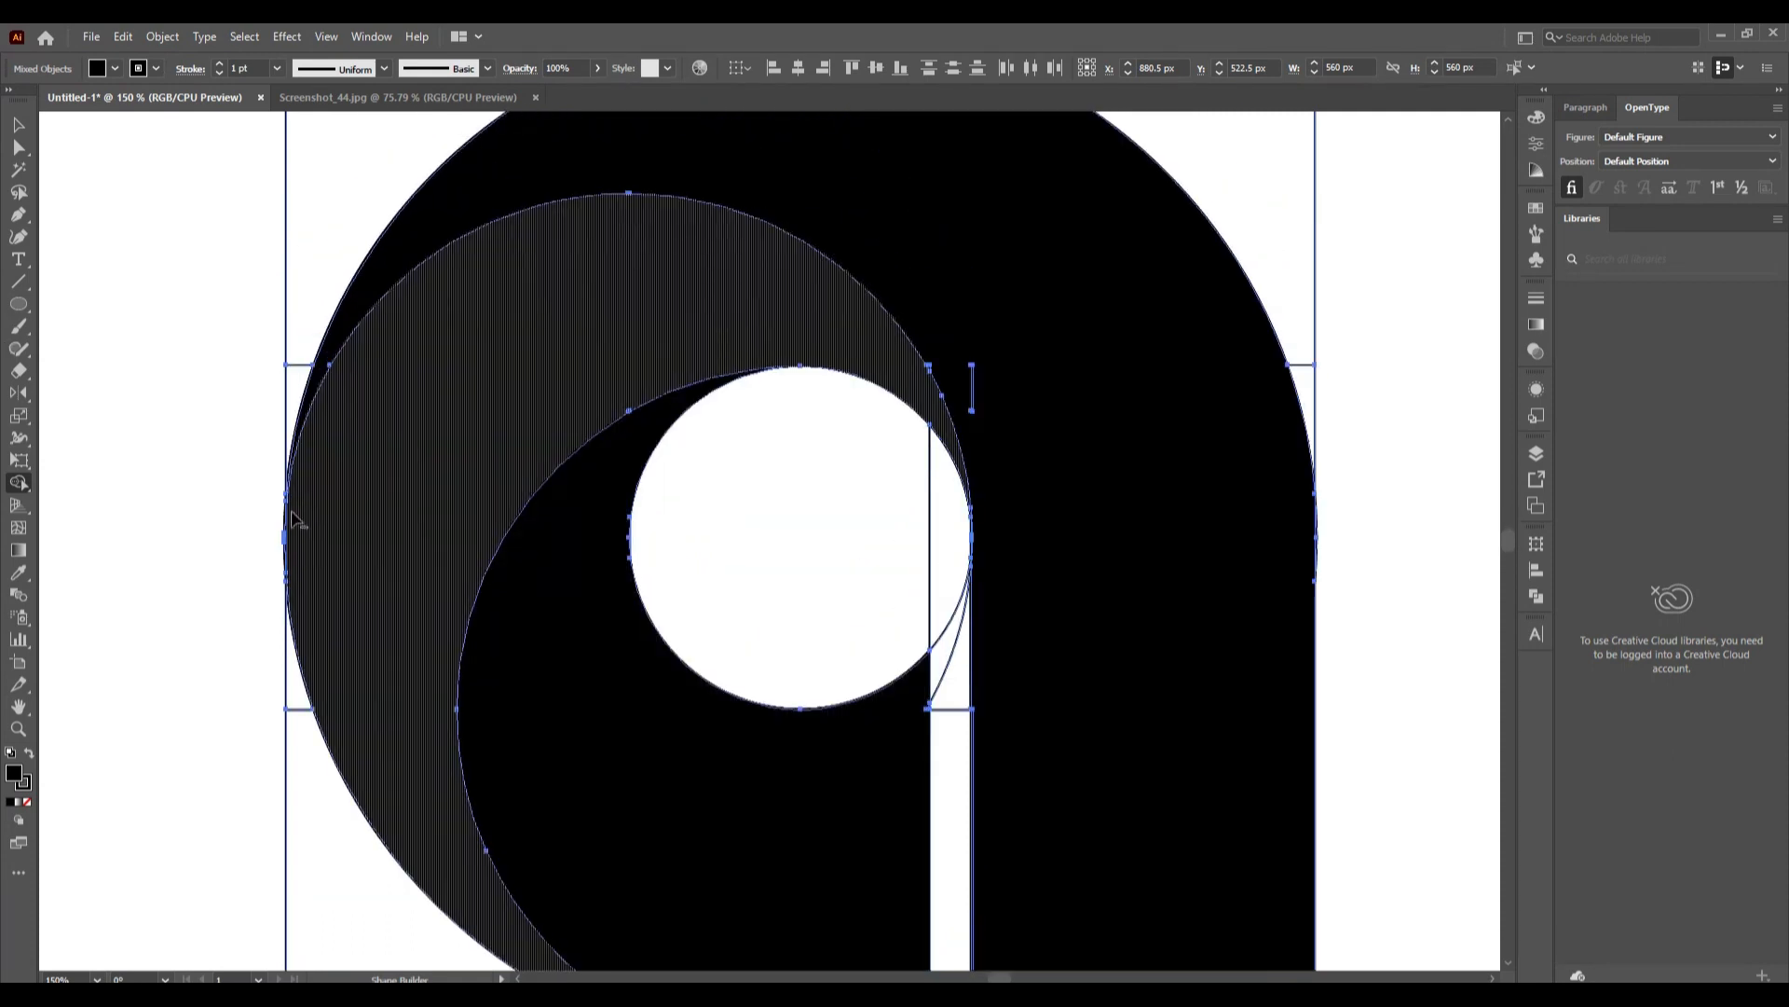
{"action": "scroll", "coordinate": [293, 520], "scroll_direction": "up", "scroll_amount": 5}
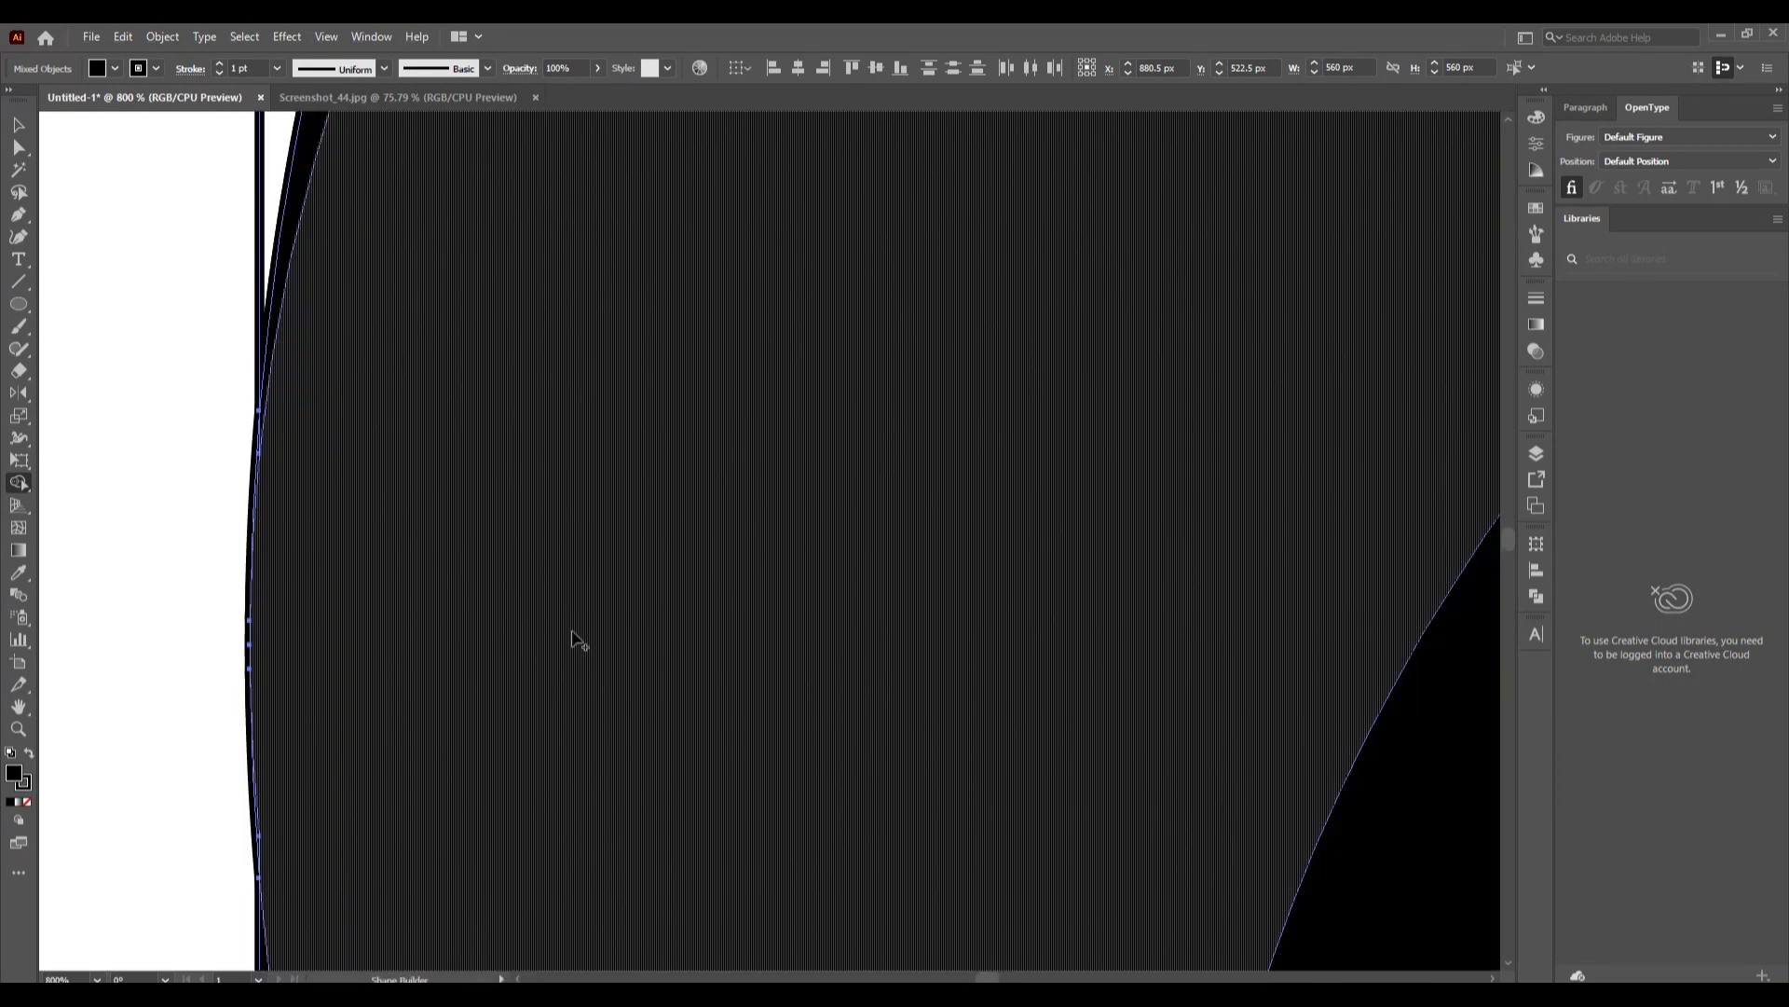
{"action": "scroll", "coordinate": [561, 606], "scroll_direction": "down", "scroll_amount": 5}
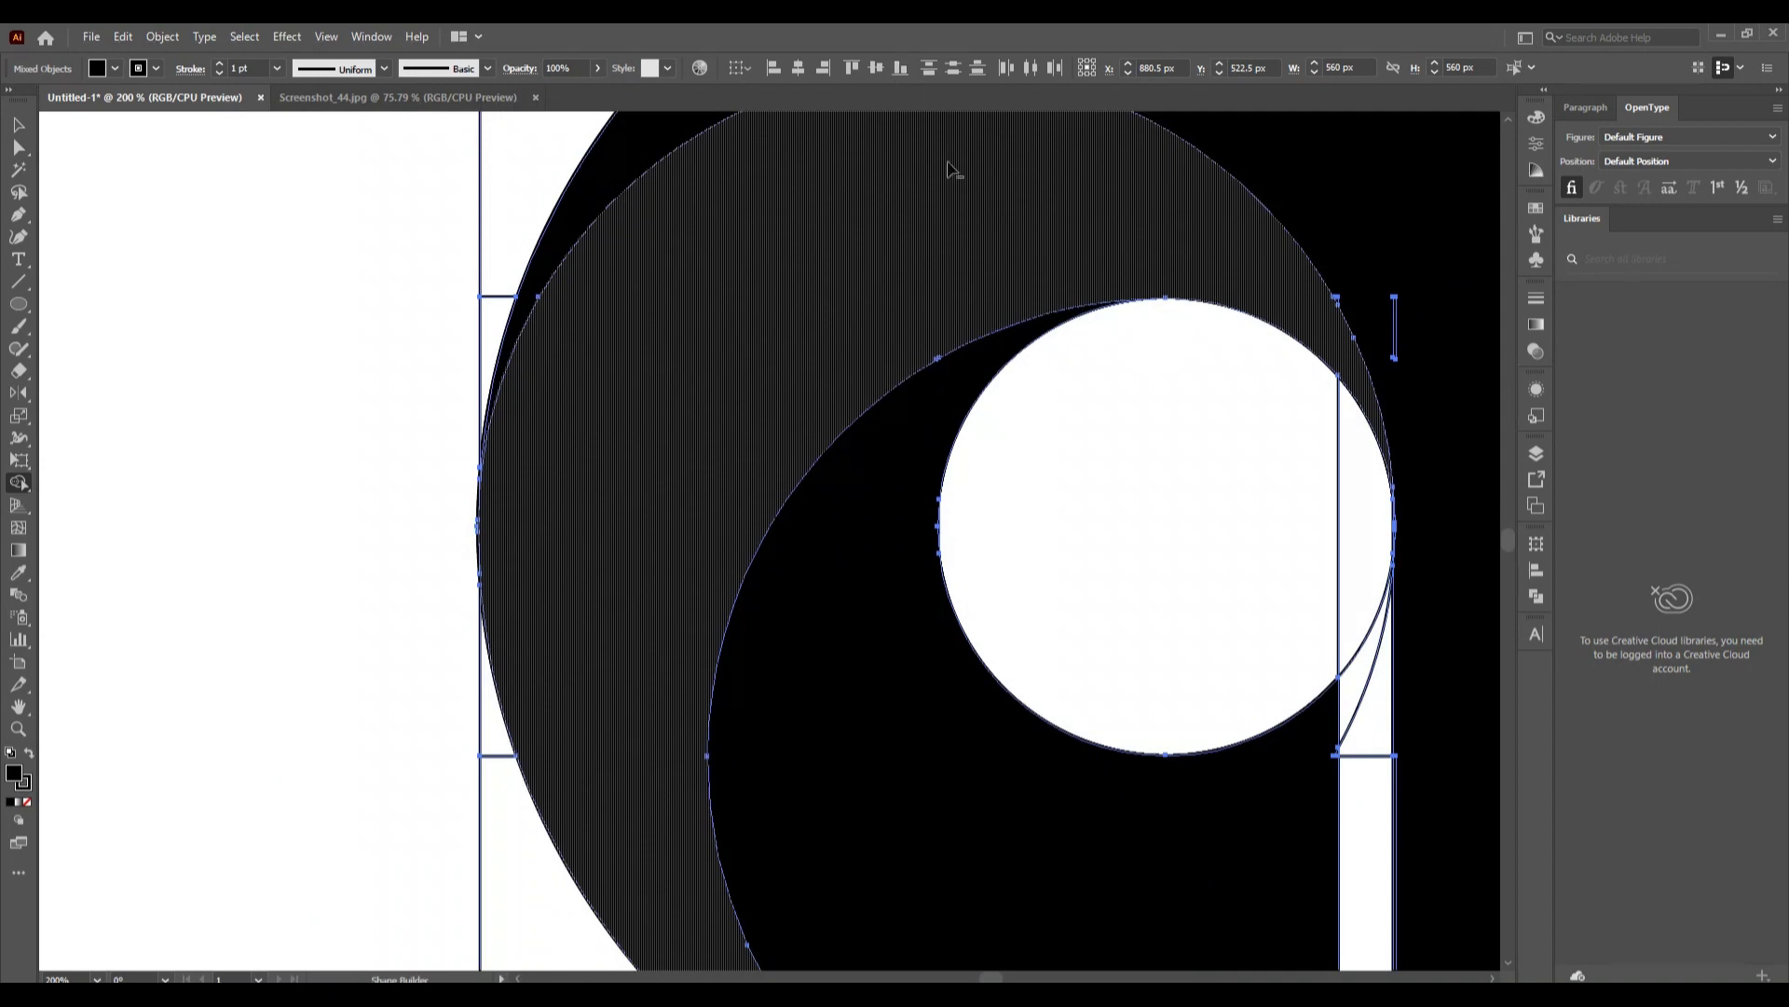
Merge the leftover thin sliver and tiny triangle beside the small circle's upper-right edge into the black arch.
{"action": "scroll", "coordinate": [952, 267], "scroll_direction": "down", "scroll_amount": 3}
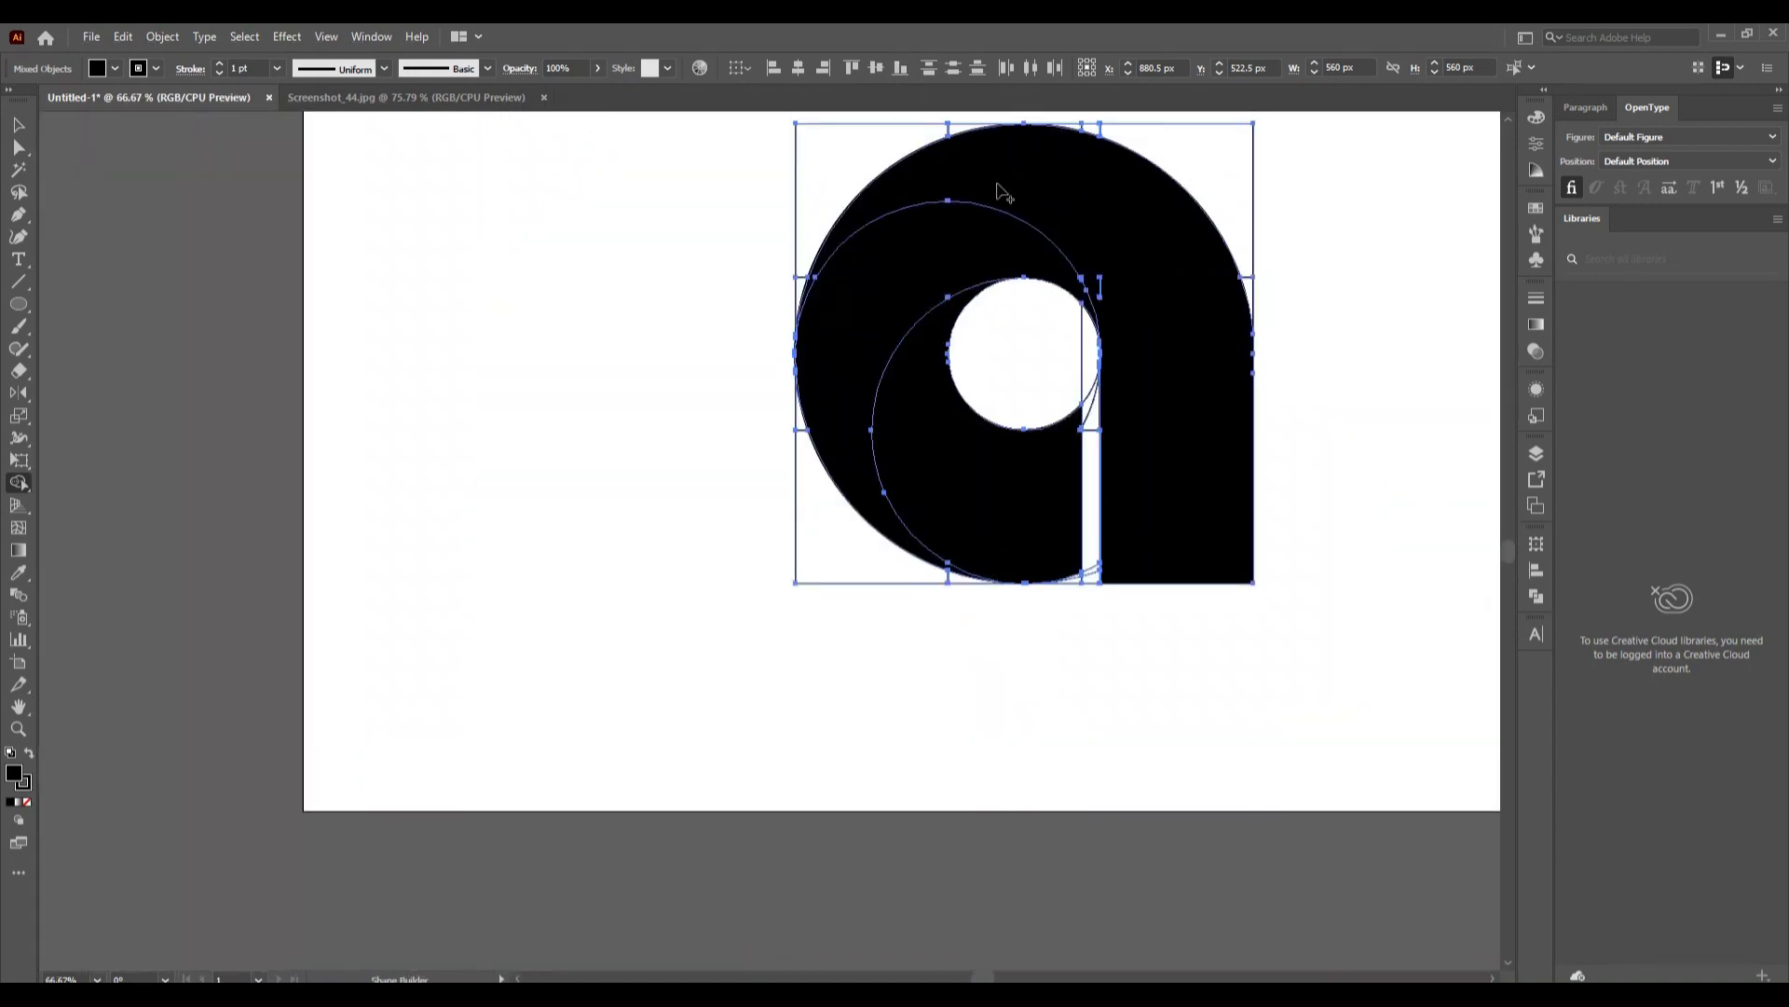
{"action": "scroll", "coordinate": [990, 210], "scroll_direction": "up", "scroll_amount": 4}
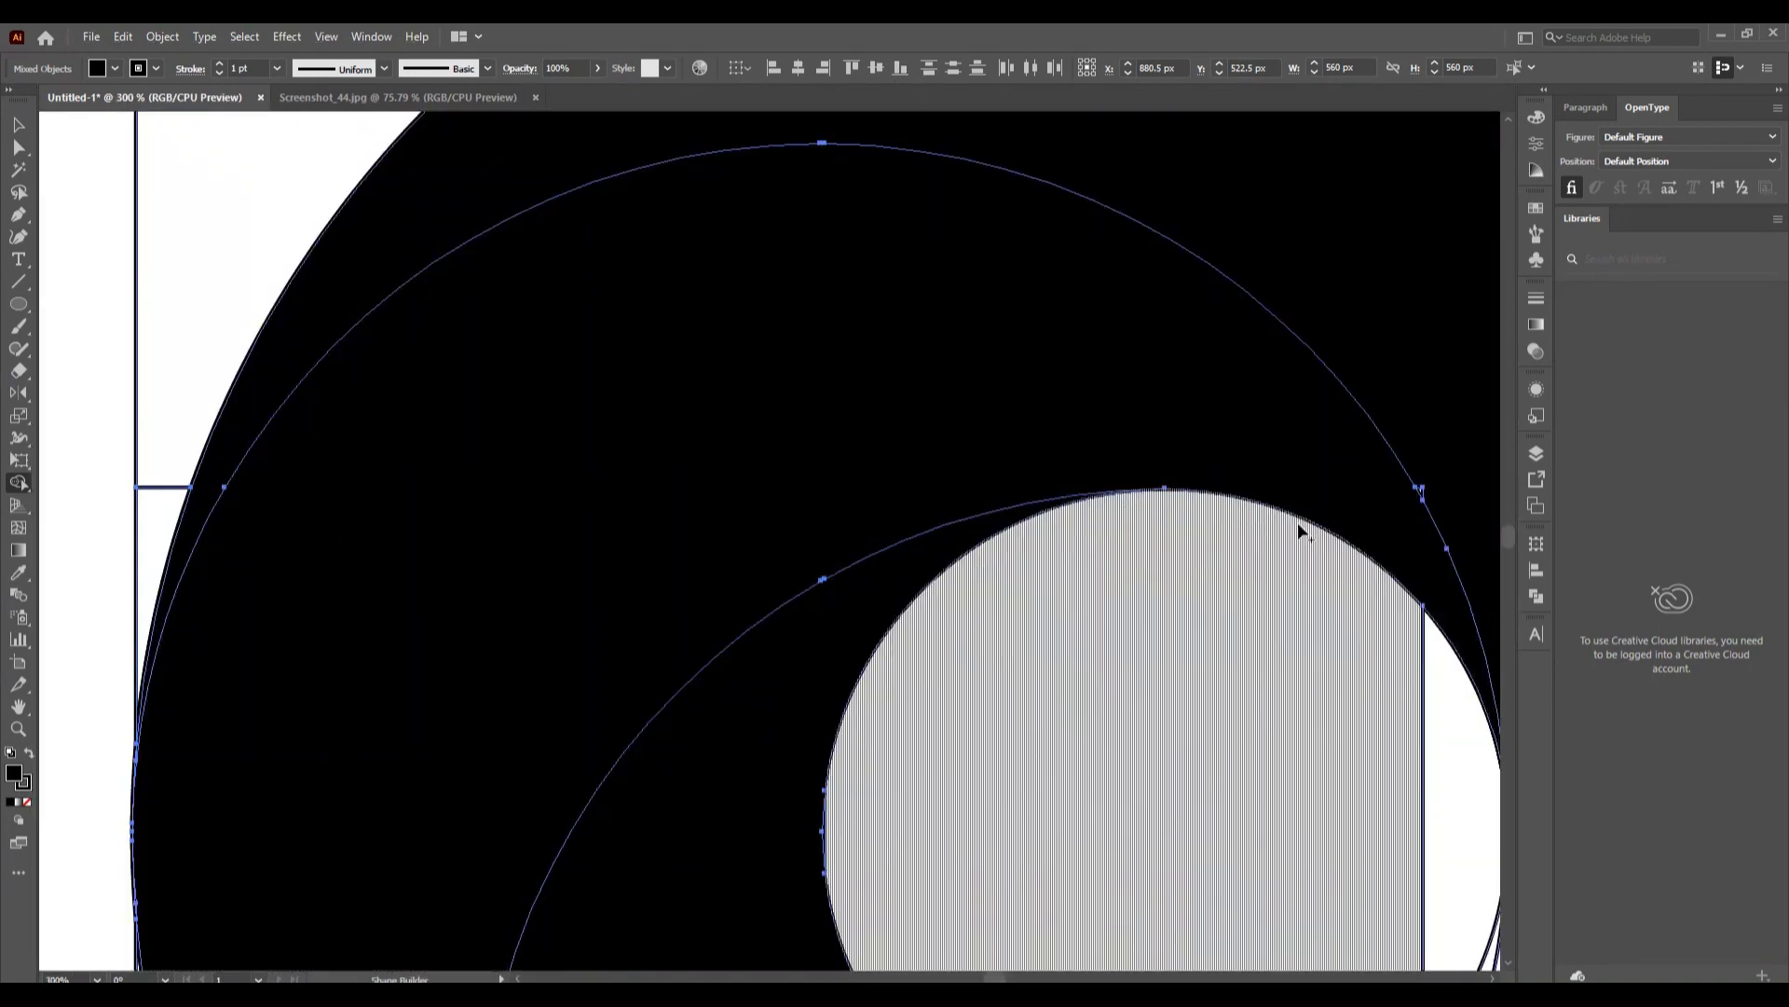
{"action": "scroll", "coordinate": [1438, 520], "scroll_direction": "right", "scroll_amount": 3}
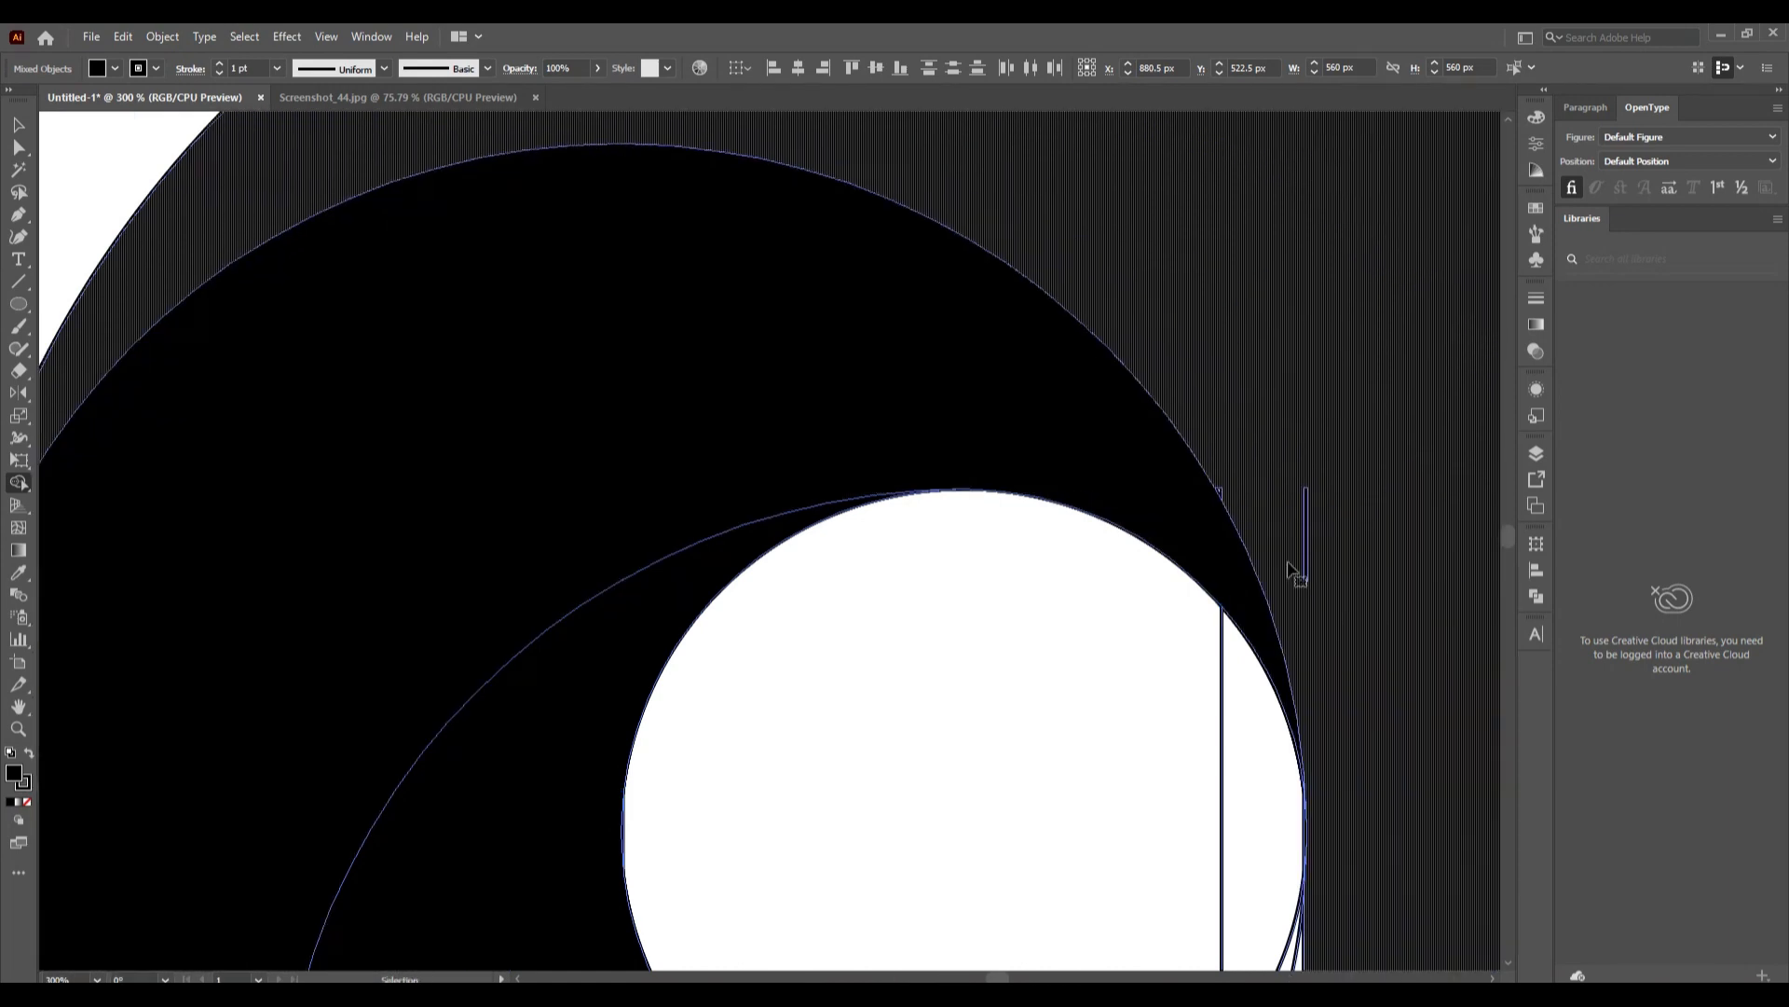
{"action": "left_click_drag", "start_coordinate": [1381, 539], "coordinate": [1293, 538]}
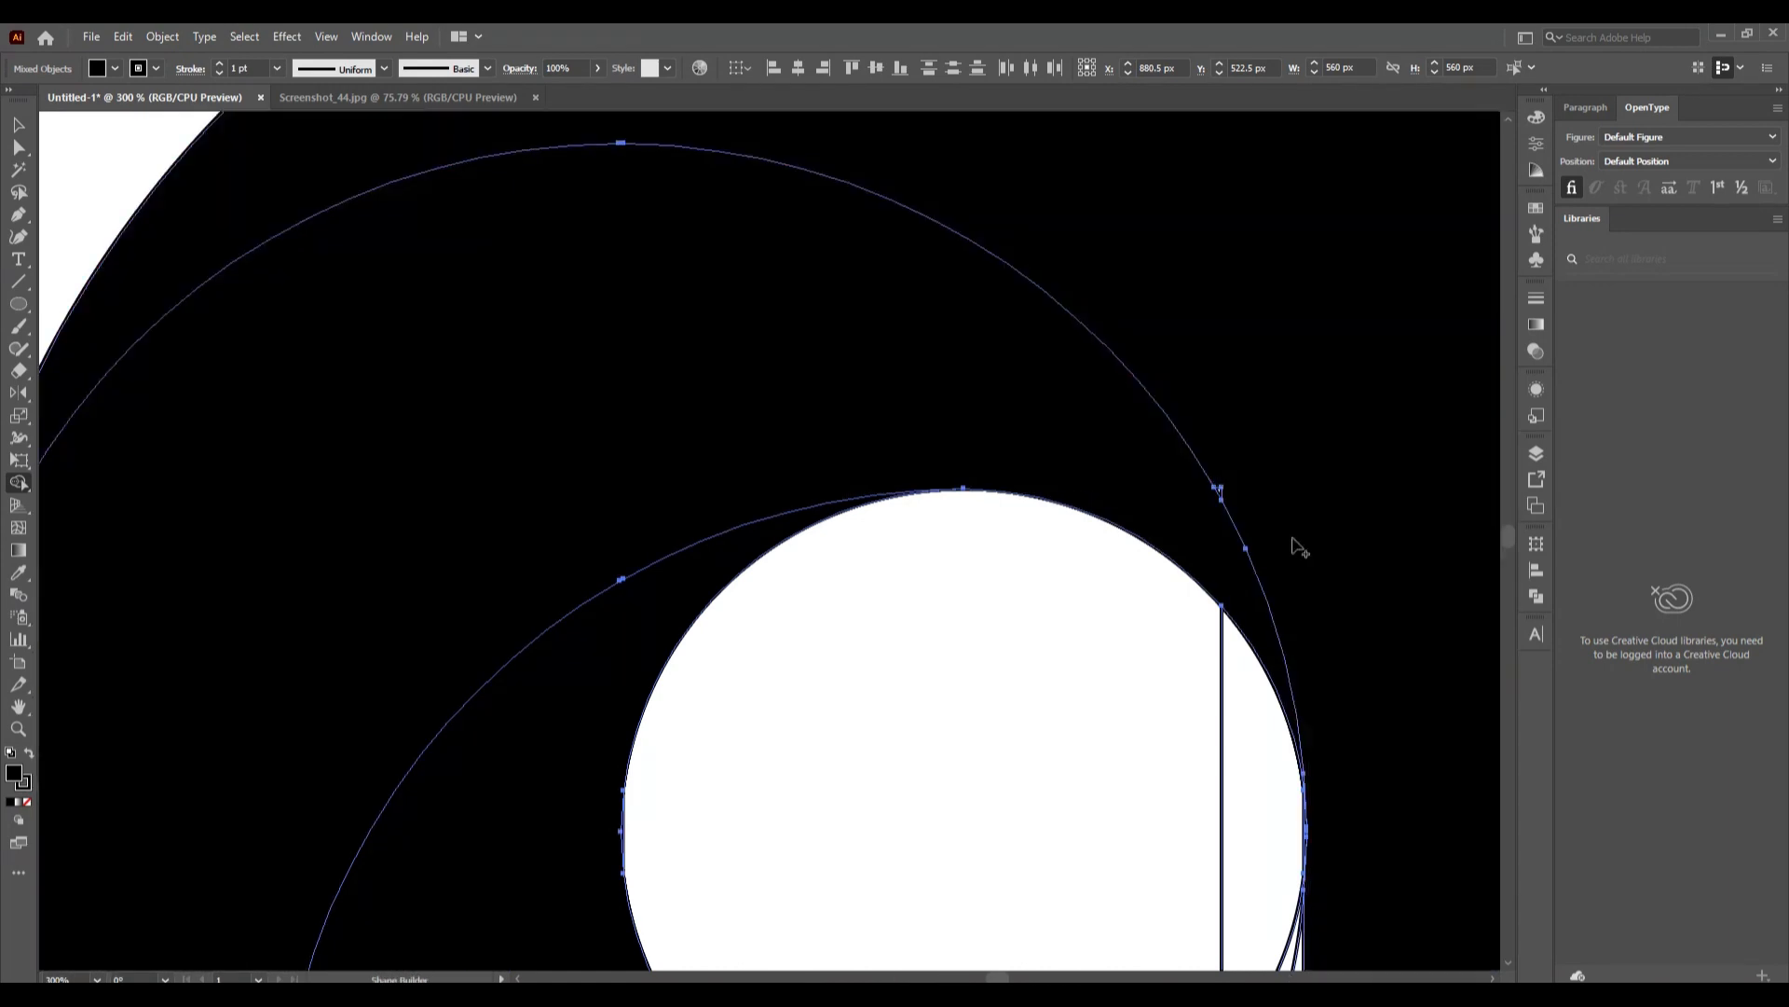
{"action": "scroll", "coordinate": [1247, 508], "scroll_direction": "up", "scroll_amount": 3}
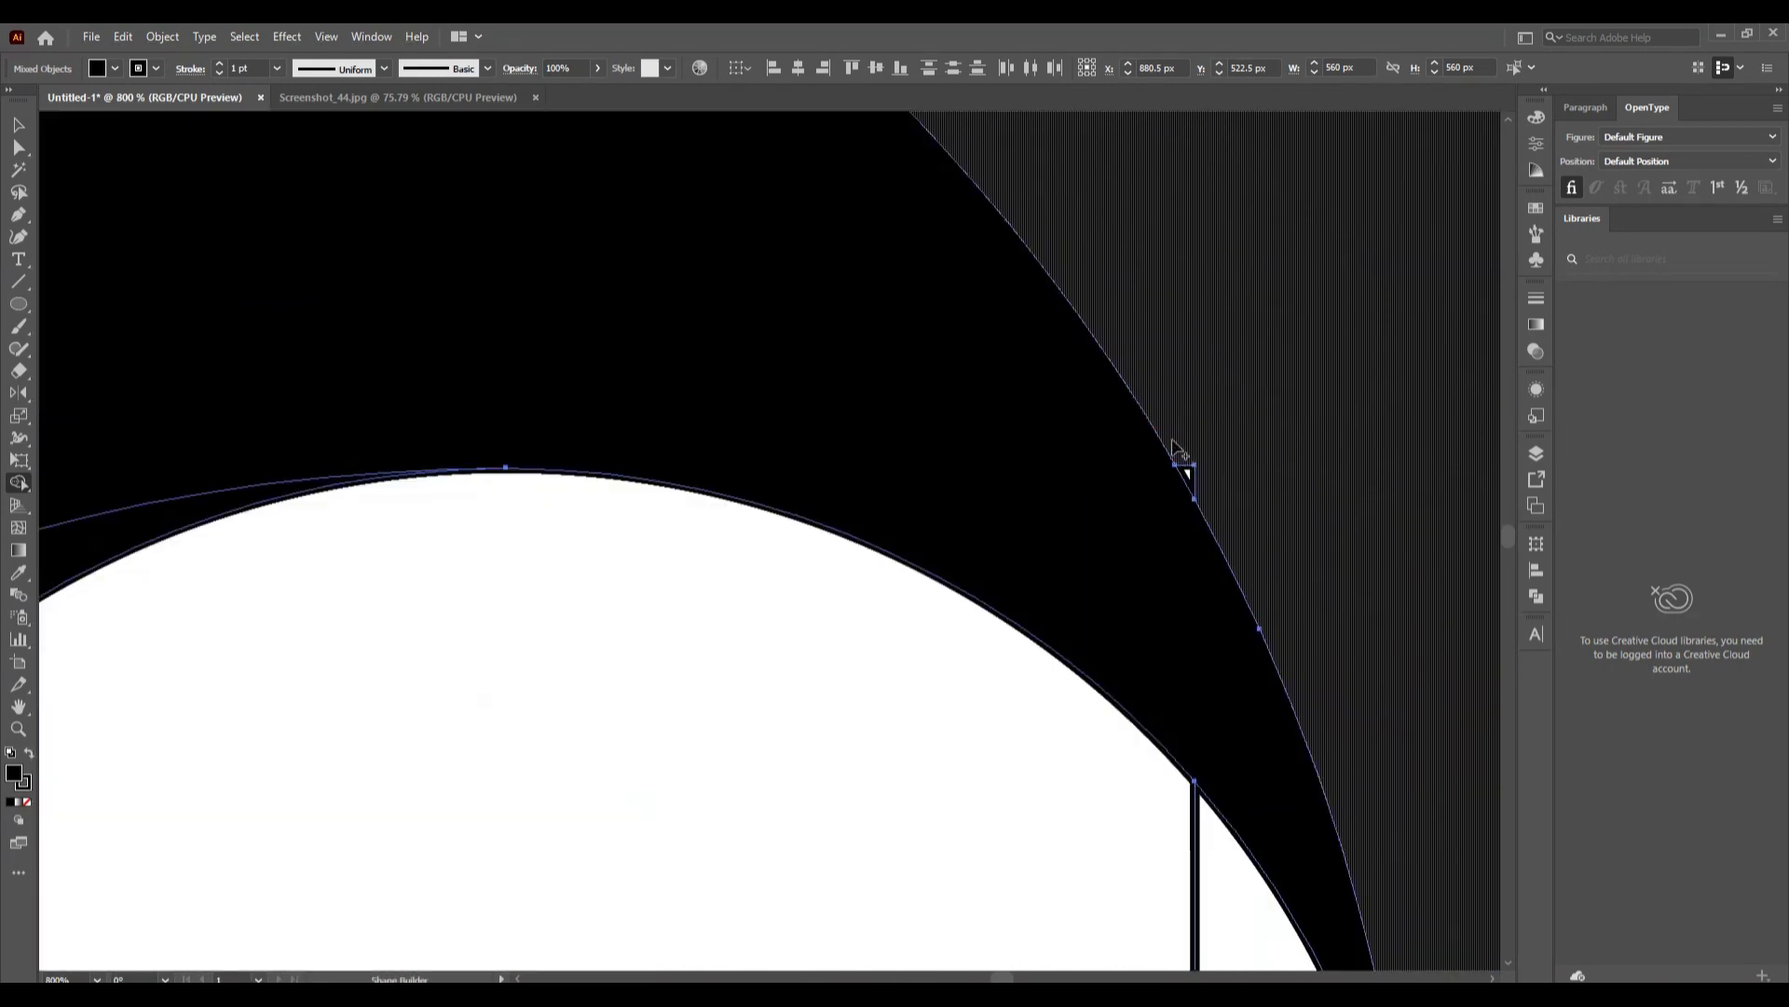
{"action": "scroll", "coordinate": [1060, 599], "scroll_direction": "down", "scroll_amount": 3}
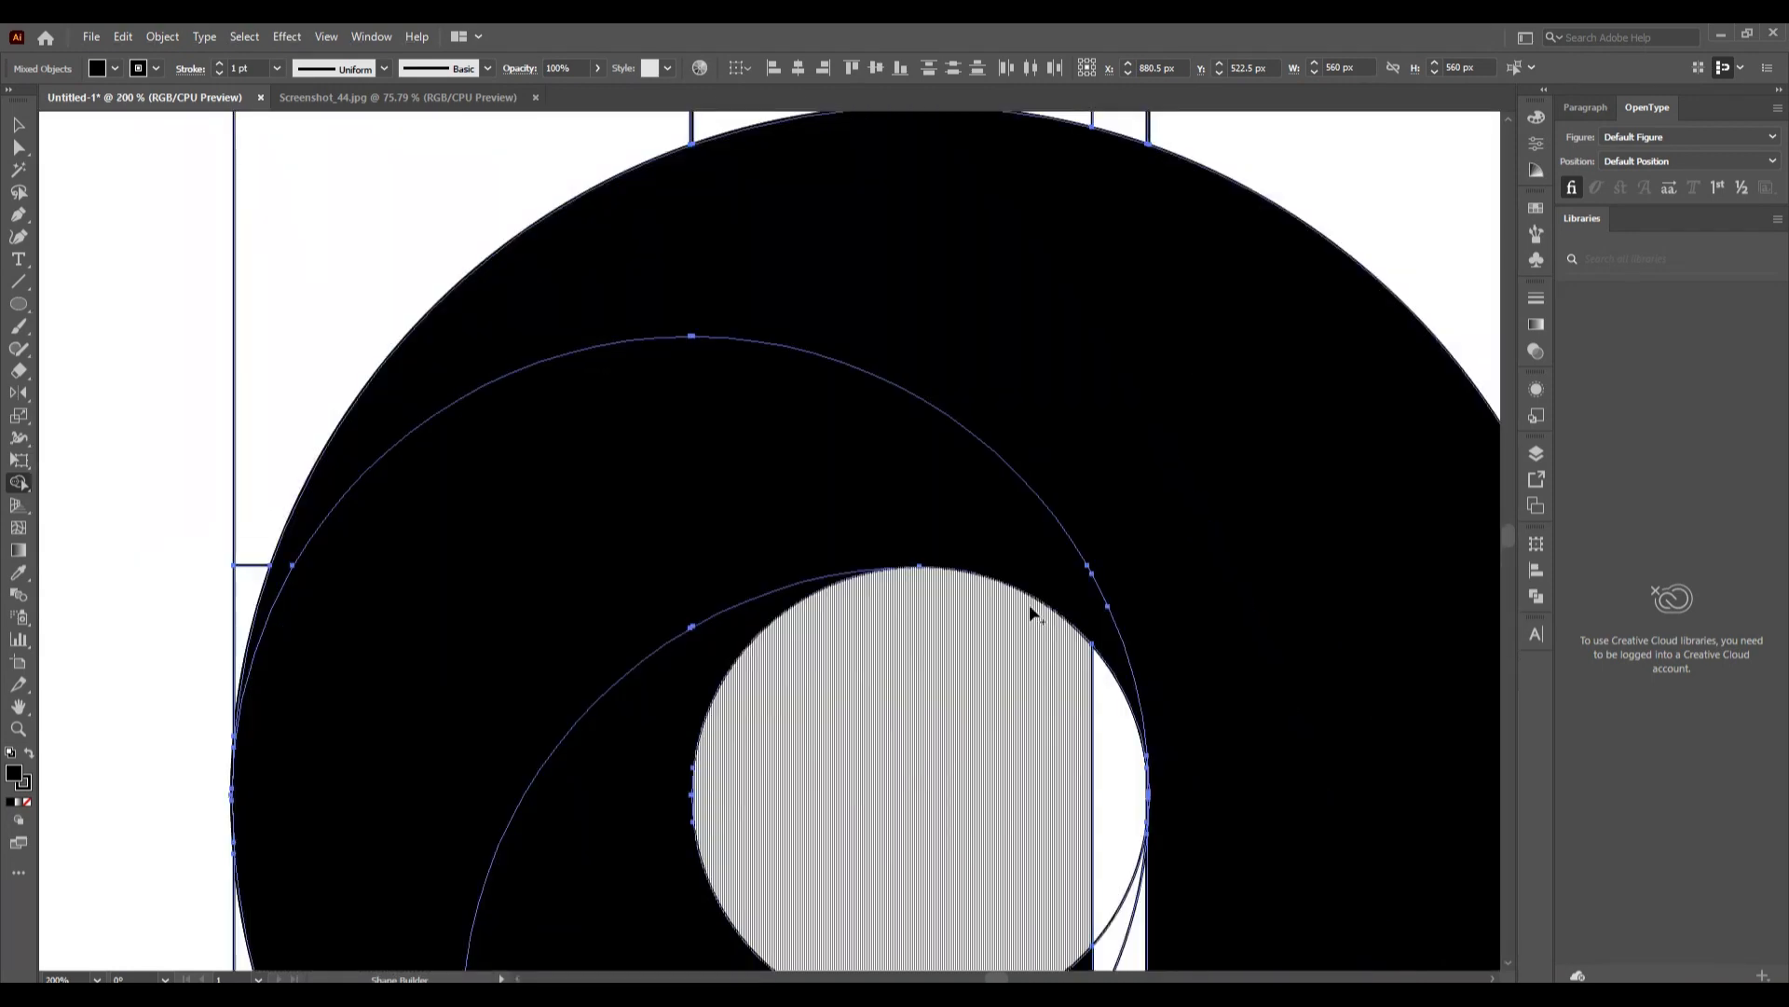
Examine the black shapes around the small circle and the vertical gap for unmerged leftover regions.
{"action": "scroll", "coordinate": [1027, 597], "scroll_direction": "down", "scroll_amount": 2}
{"action": "scroll", "coordinate": [1025, 578], "scroll_direction": "down", "scroll_amount": 5}
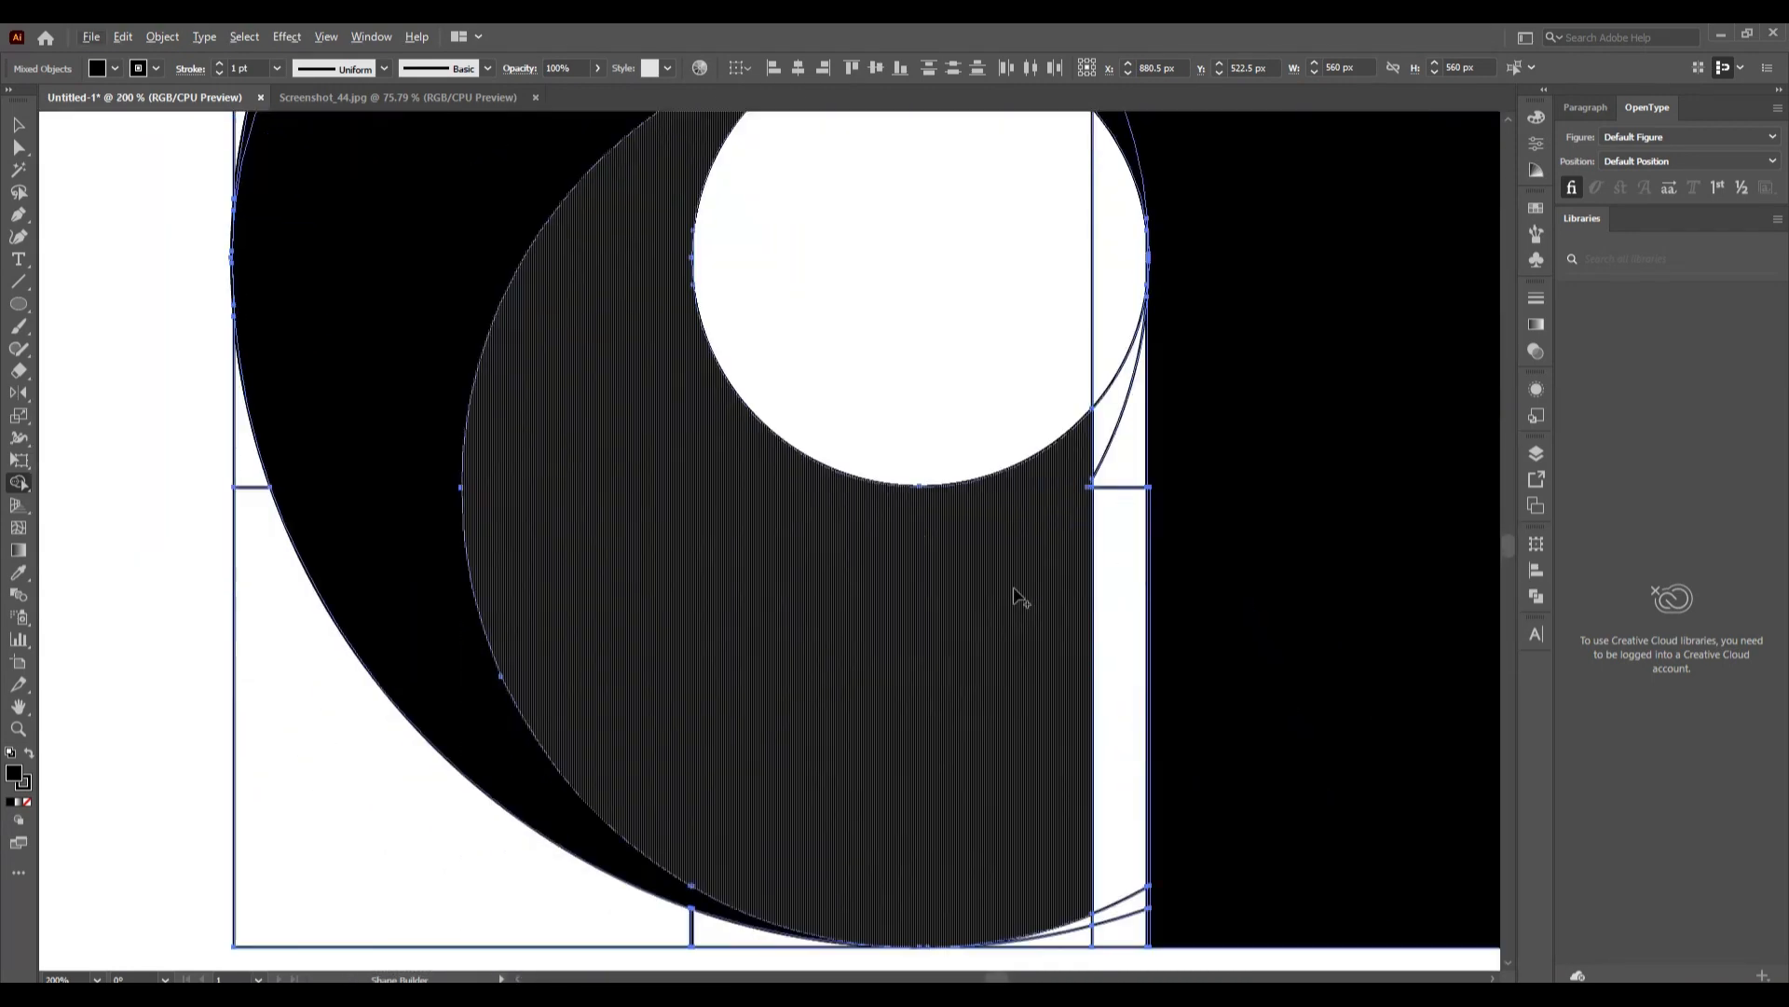
{"action": "scroll", "coordinate": [985, 659], "scroll_direction": "down", "scroll_amount": 2}
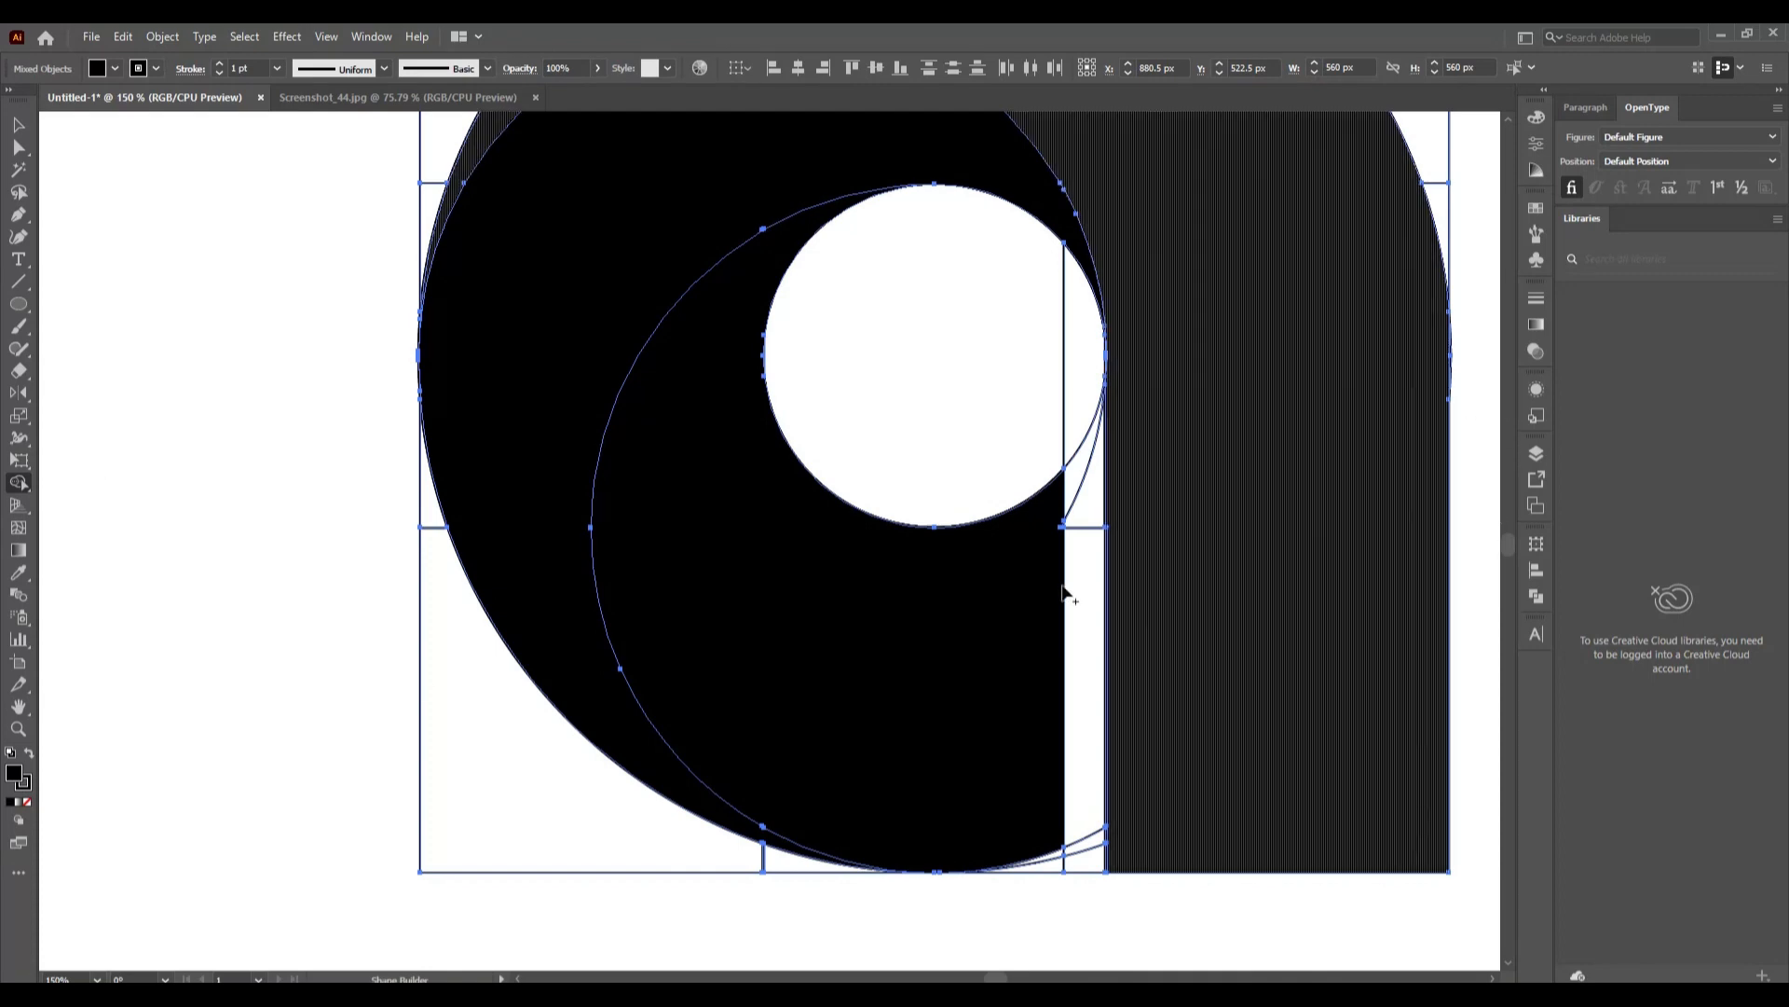
{"action": "scroll", "coordinate": [1198, 667], "scroll_direction": "up", "scroll_amount": 1}
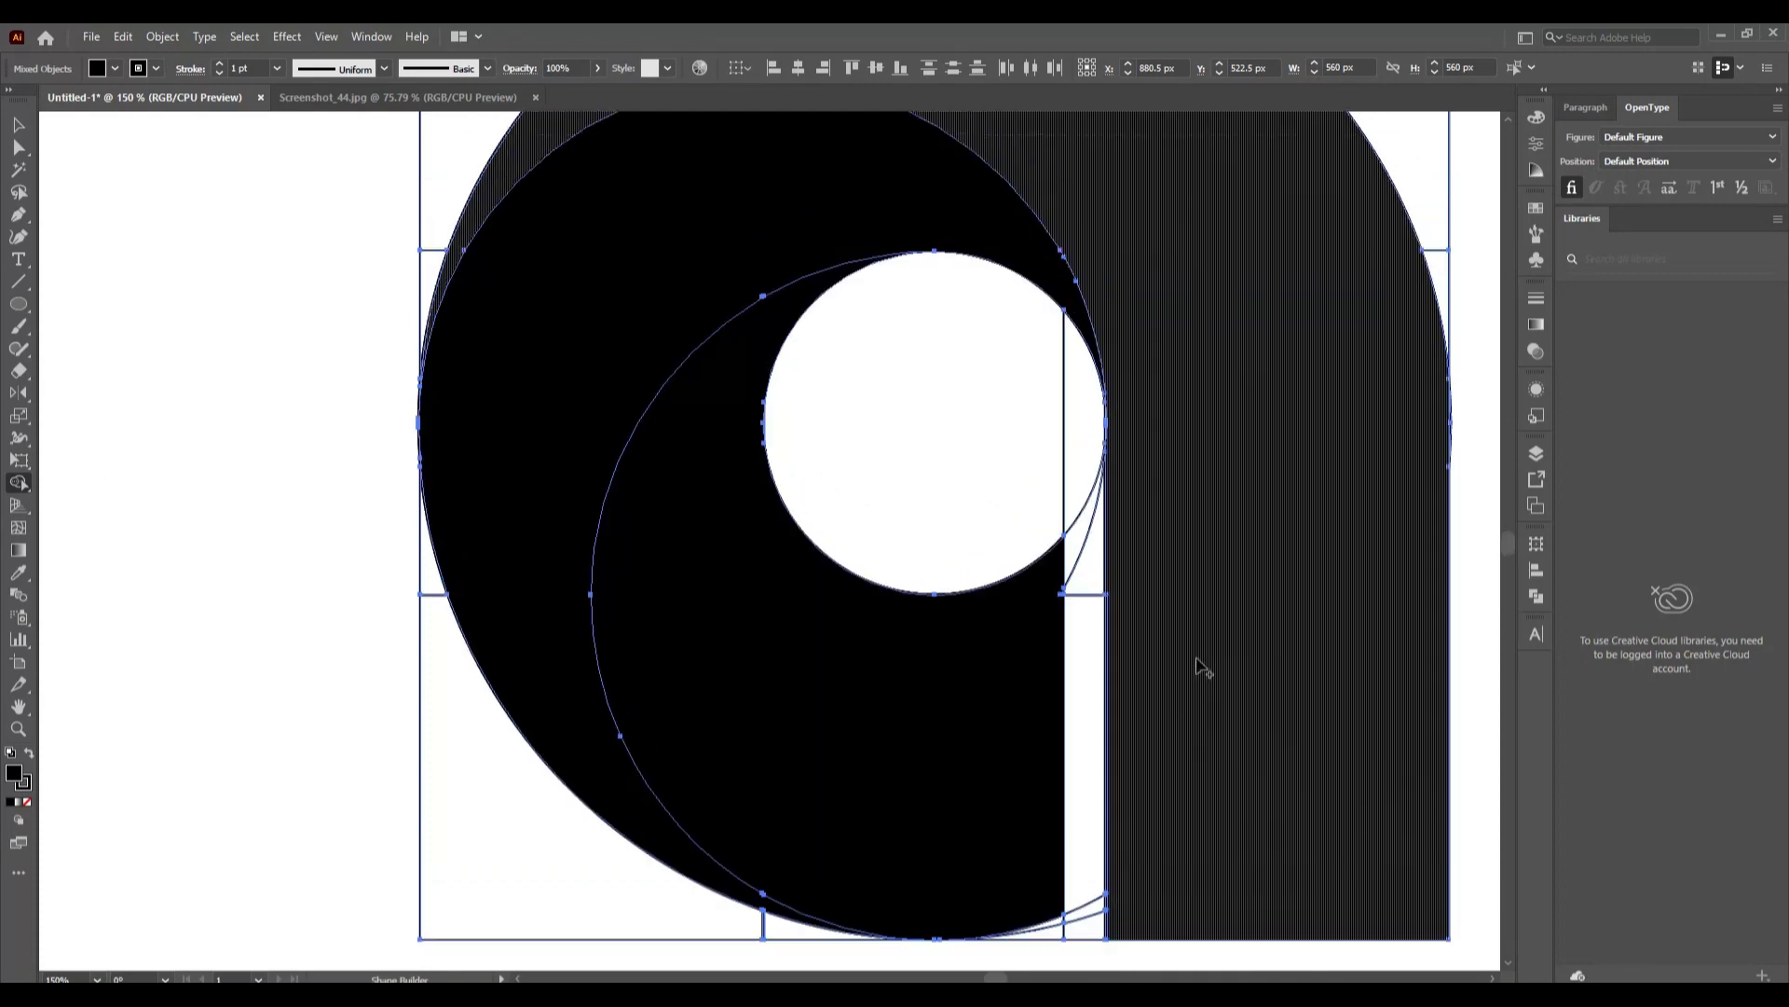
{"action": "scroll", "coordinate": [1199, 667], "scroll_direction": "up", "scroll_amount": 1}
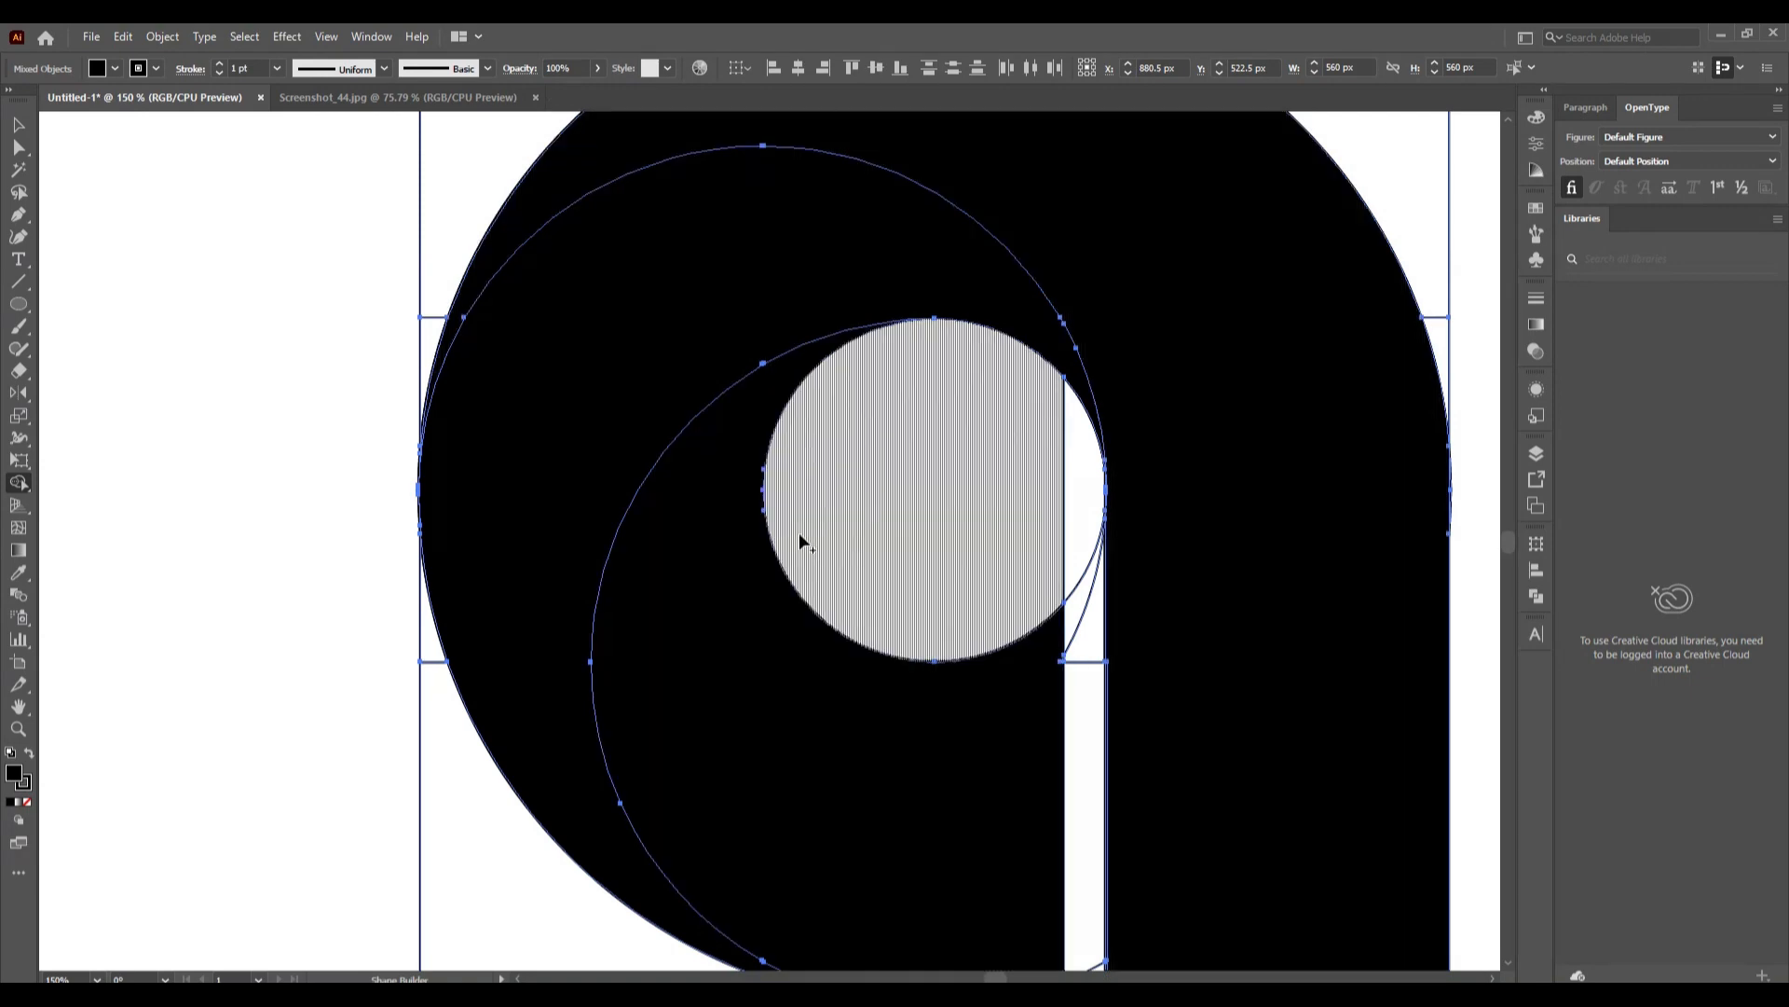
{"action": "scroll", "coordinate": [800, 540], "scroll_direction": "up", "scroll_amount": 2}
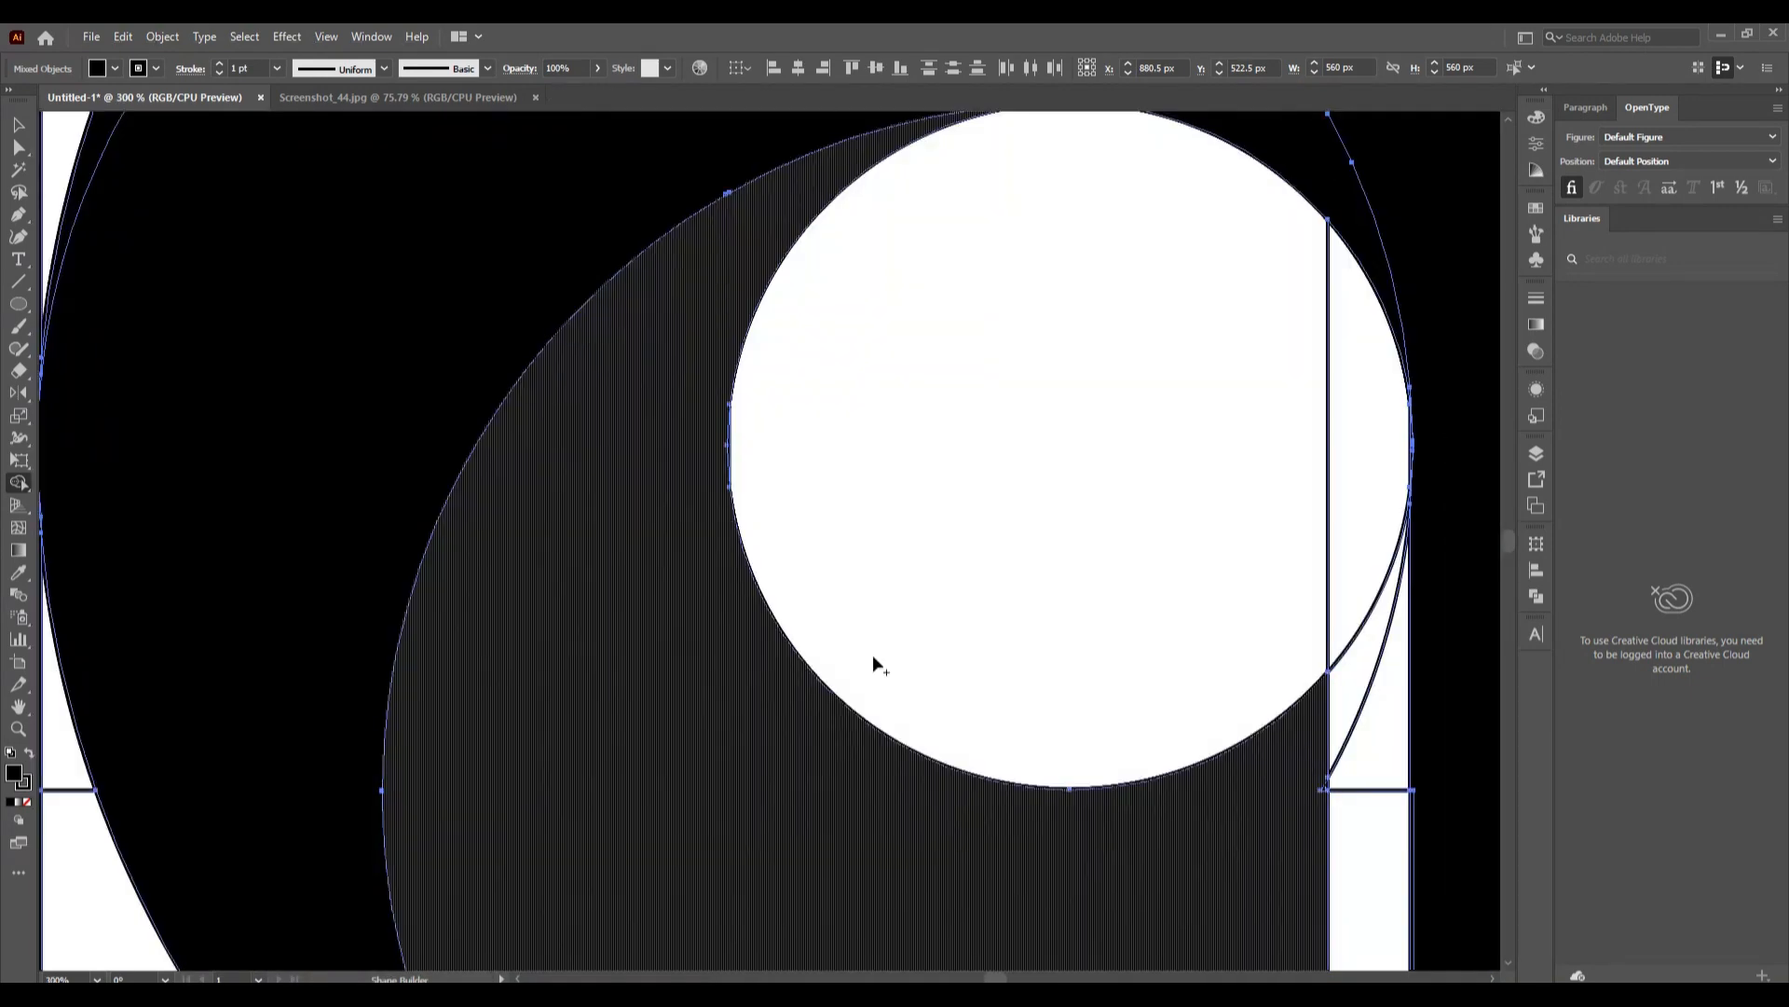
{"action": "scroll", "coordinate": [740, 496], "scroll_direction": "up", "scroll_amount": 4}
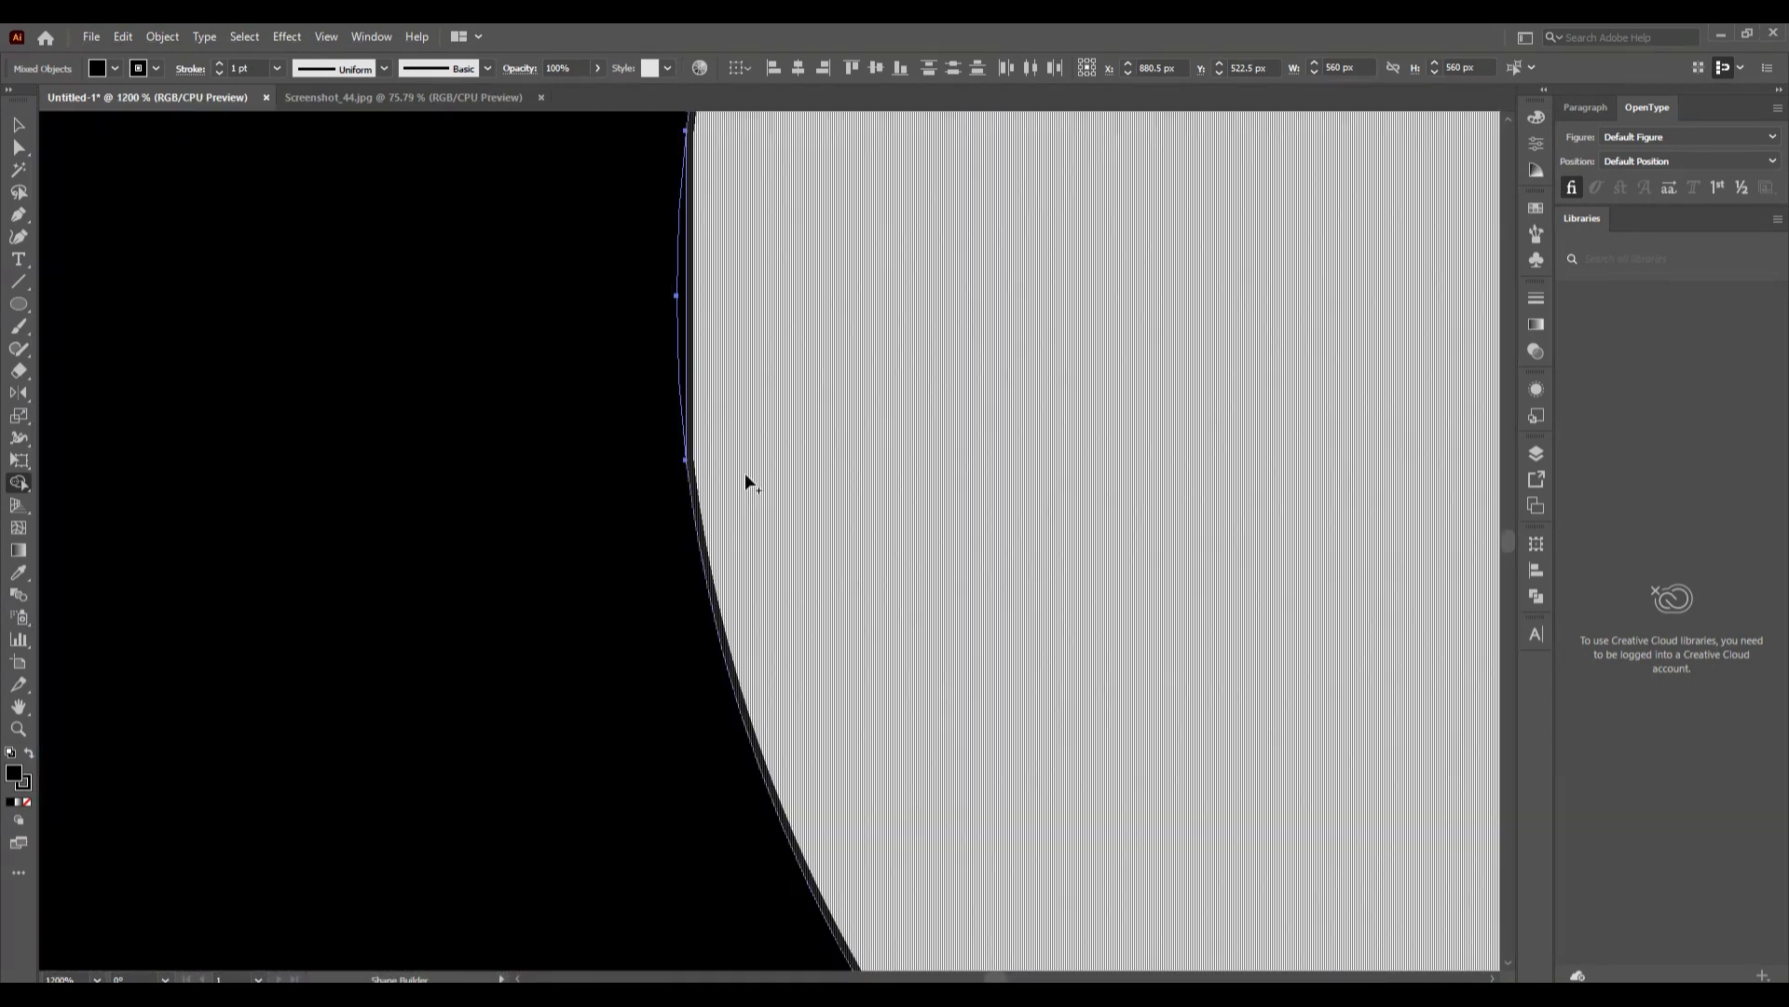
{"action": "scroll", "coordinate": [755, 522], "scroll_direction": "down", "scroll_amount": 9}
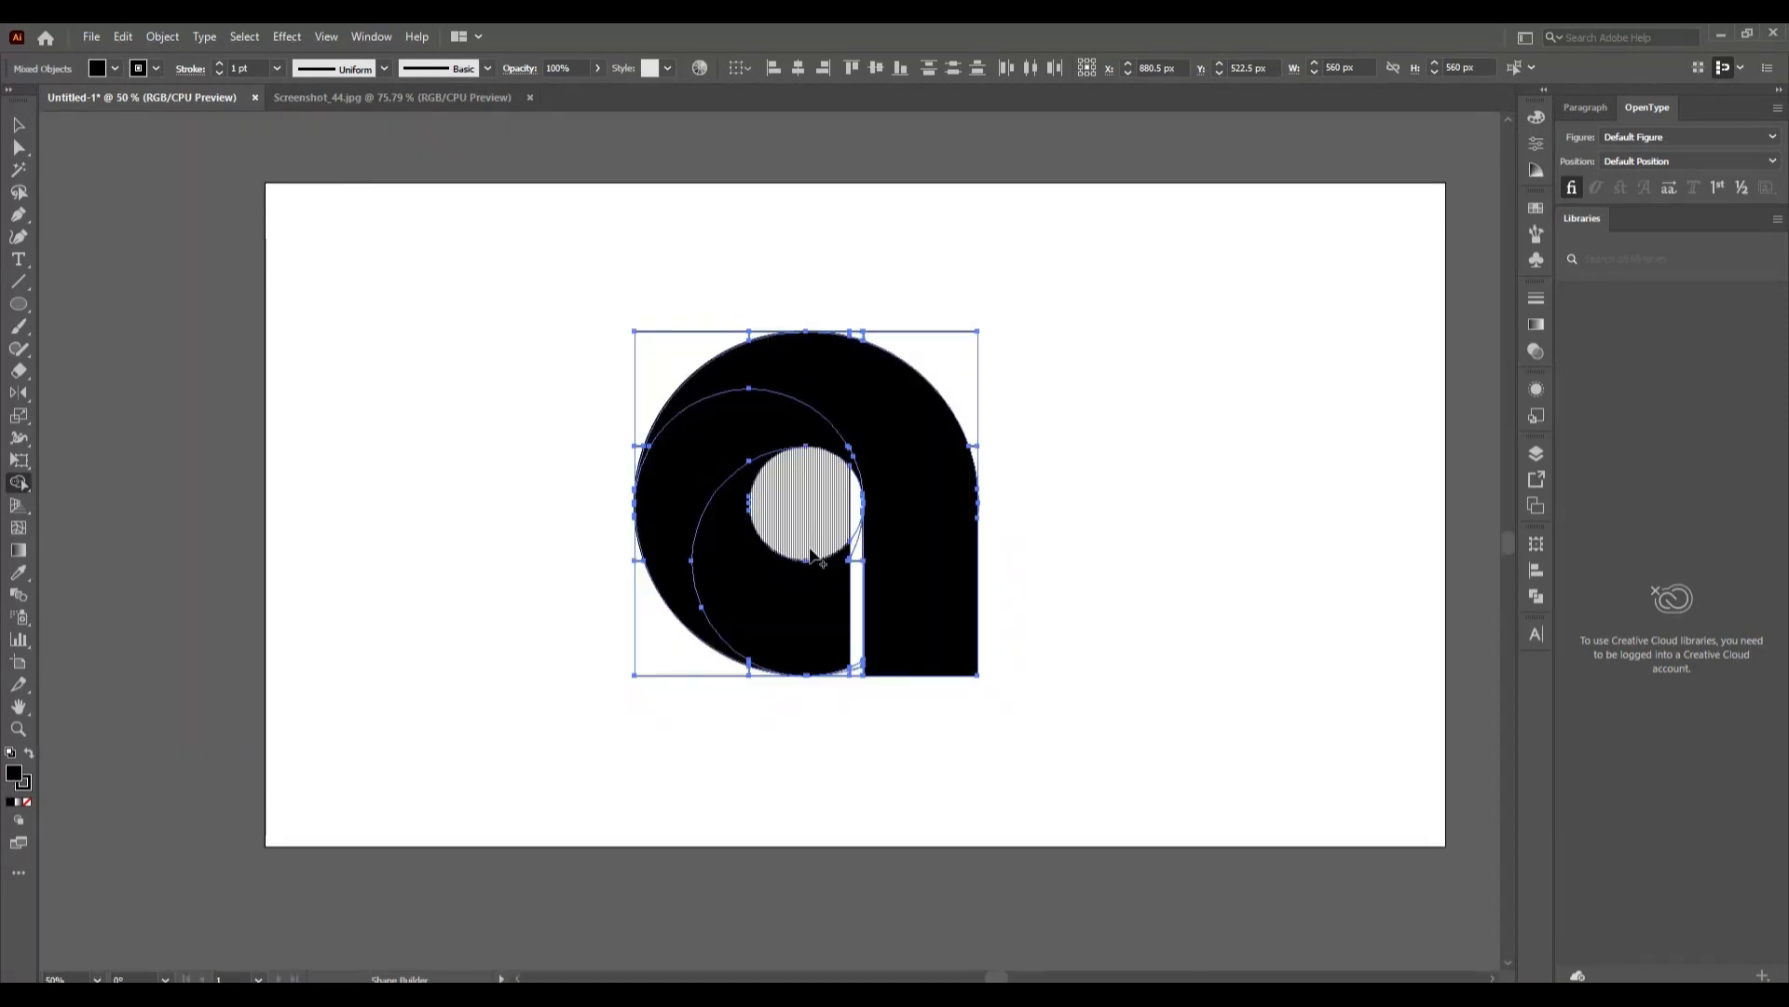
{"action": "scroll", "coordinate": [810, 555], "scroll_direction": "up", "scroll_amount": 1}
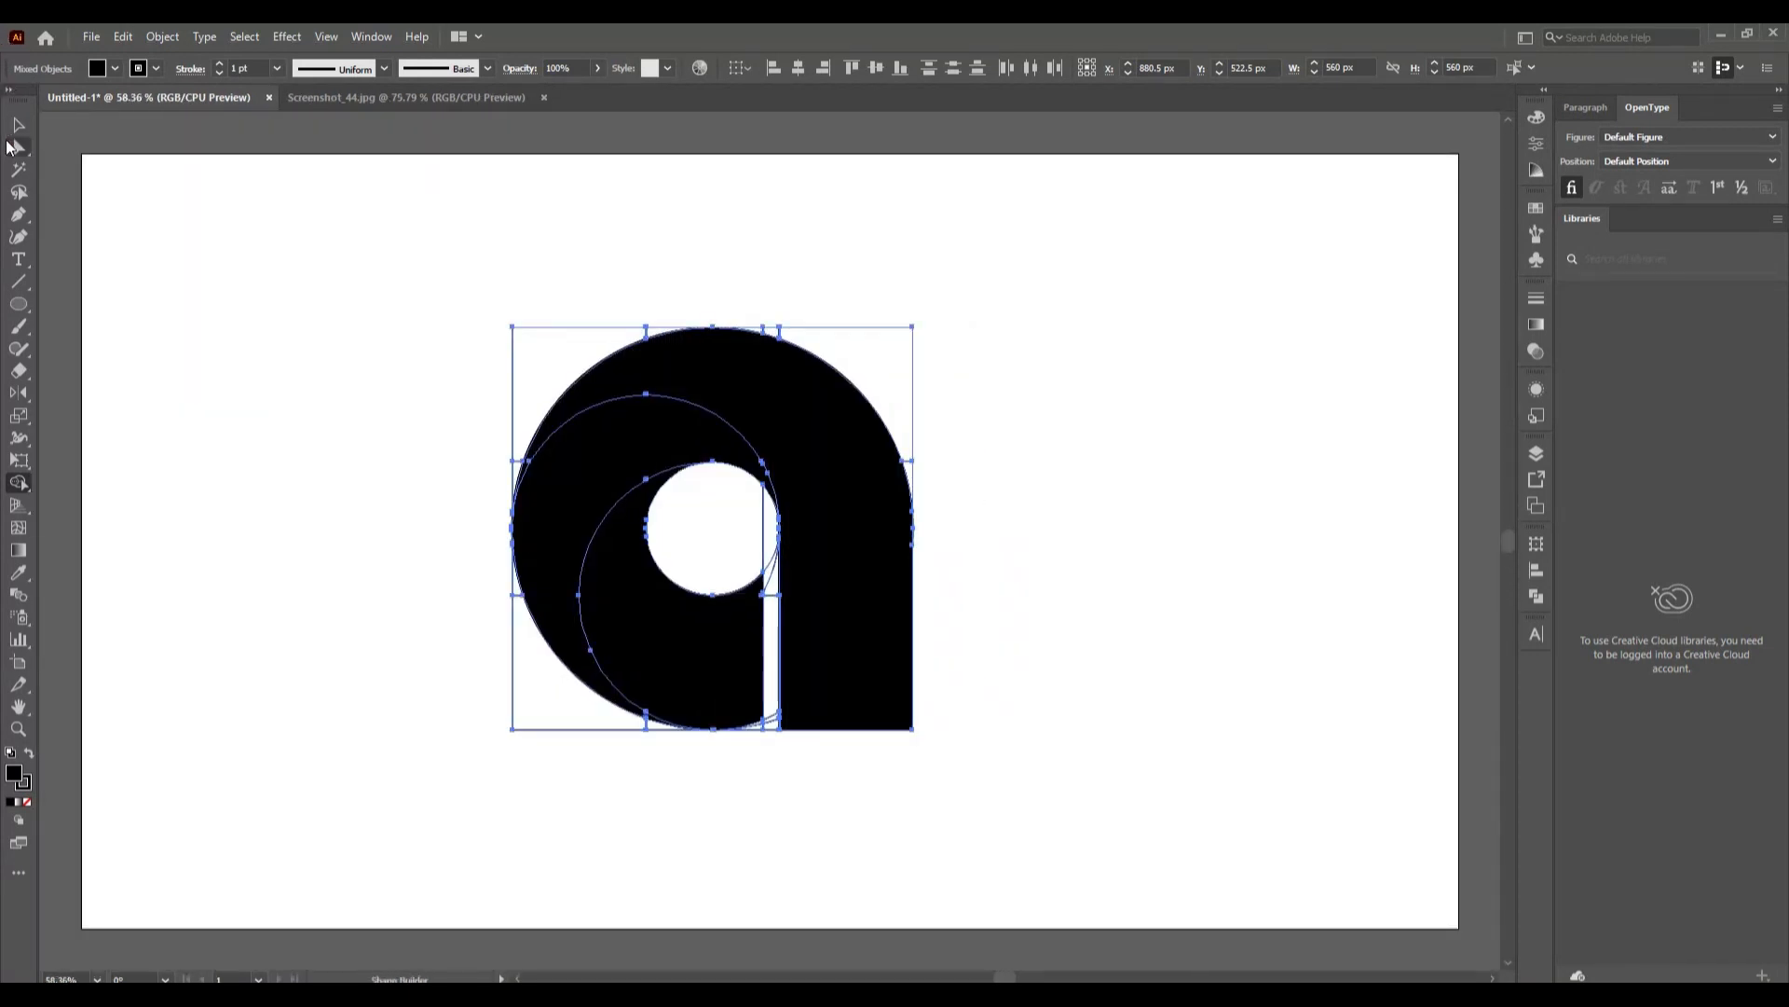
Move the black shapes together to the right, clear of the construction, and delete the leftover construction lines.
{"action": "left_click", "coordinate": [12, 124]}
{"action": "left_click", "coordinate": [207, 472]}
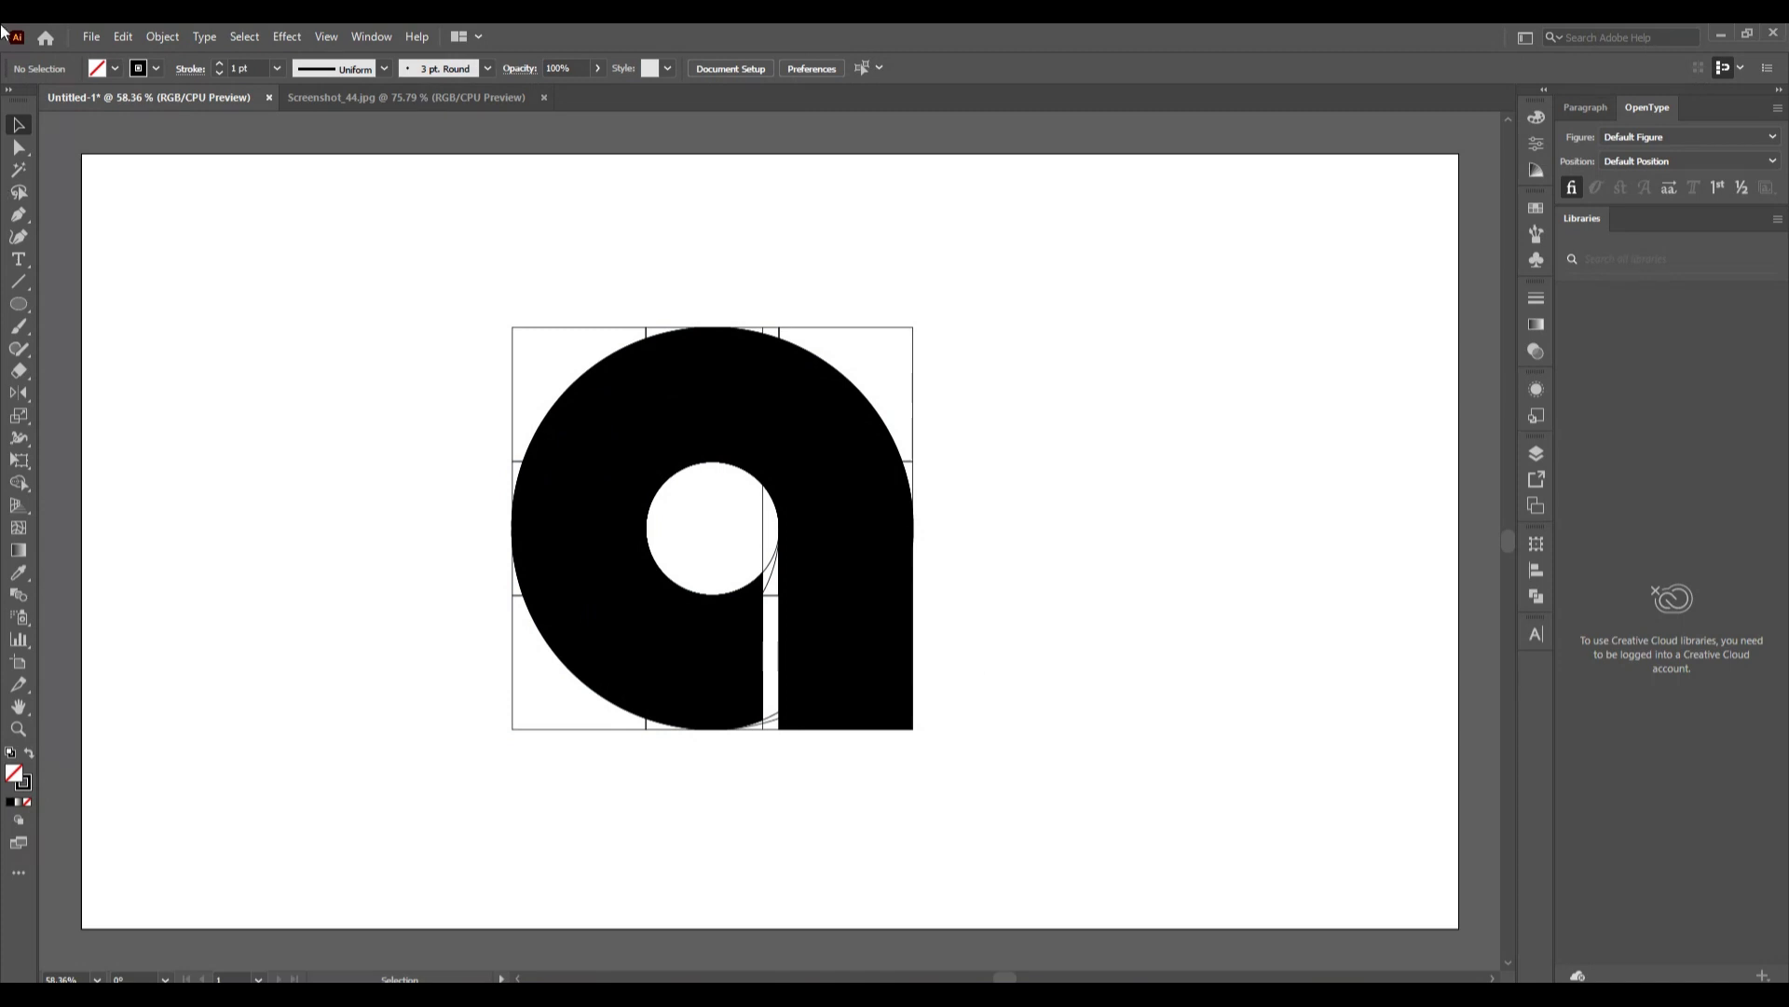
{"action": "left_click", "coordinate": [662, 651]}
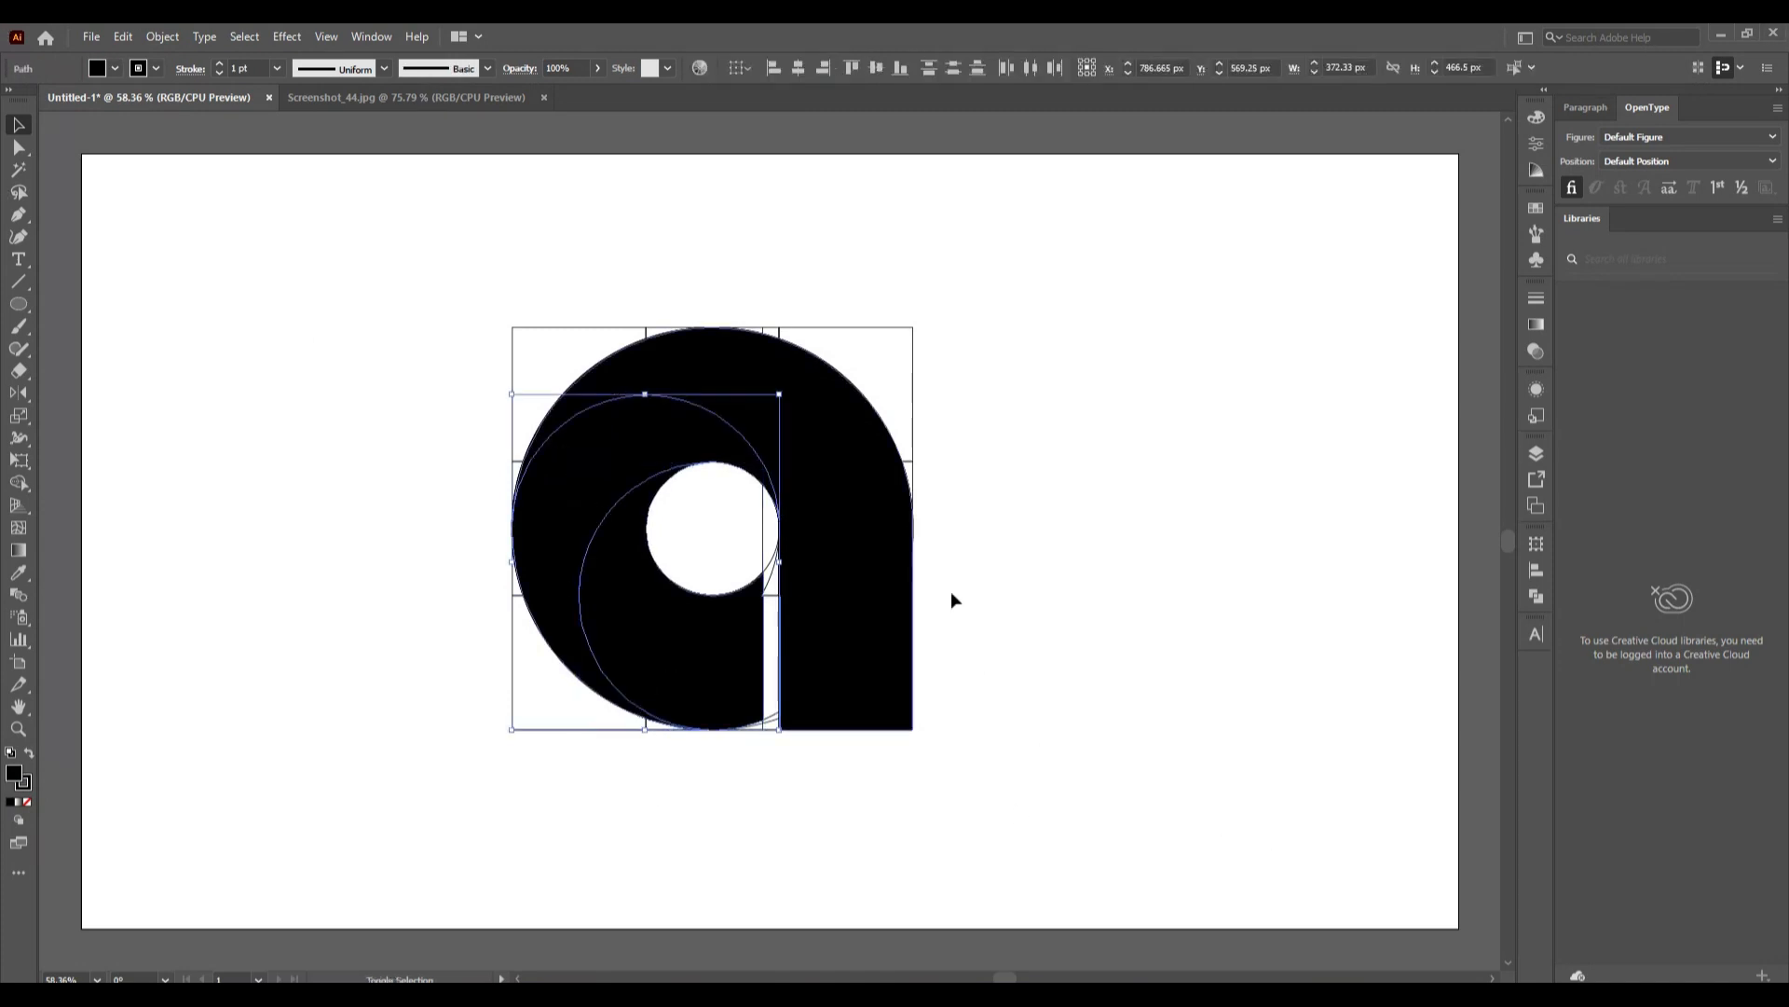
{"action": "left_click", "coordinate": [845, 467]}
{"action": "left_click_drag", "start_coordinate": [844, 467], "coordinate": [1378, 425]}
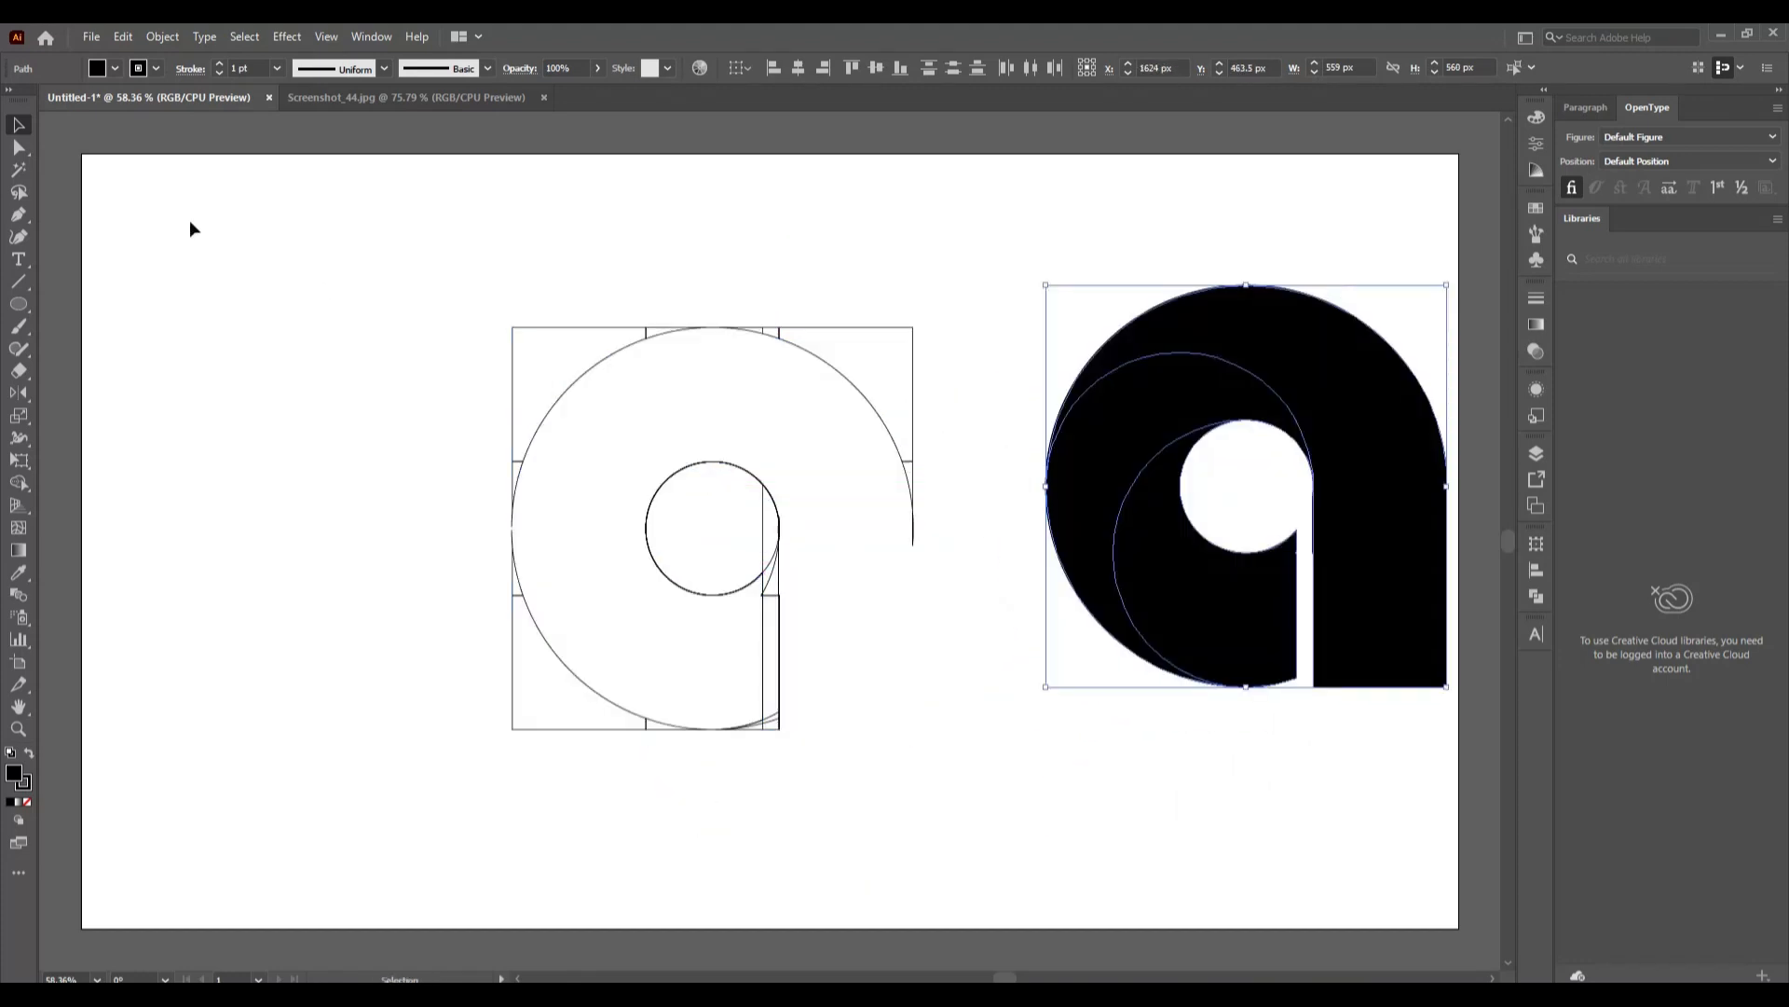
{"action": "left_click_drag", "start_coordinate": [377, 235], "coordinate": [925, 777]}
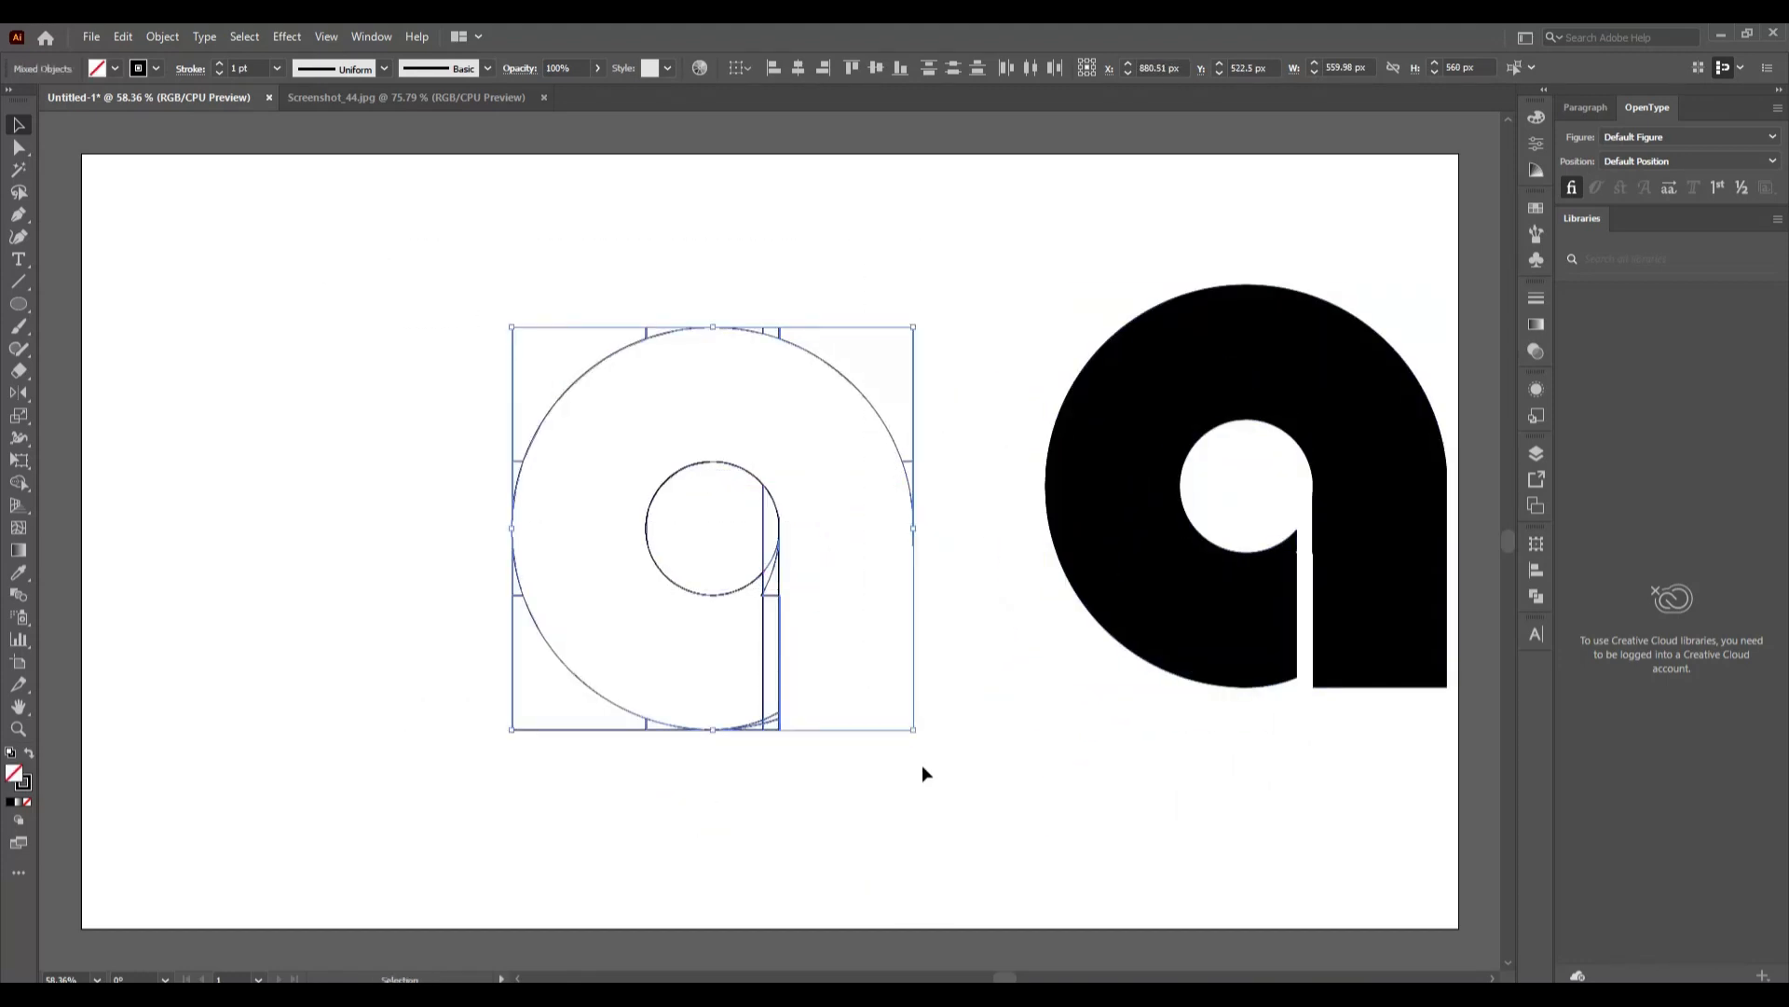
{"action": "key", "text": "Delete"}
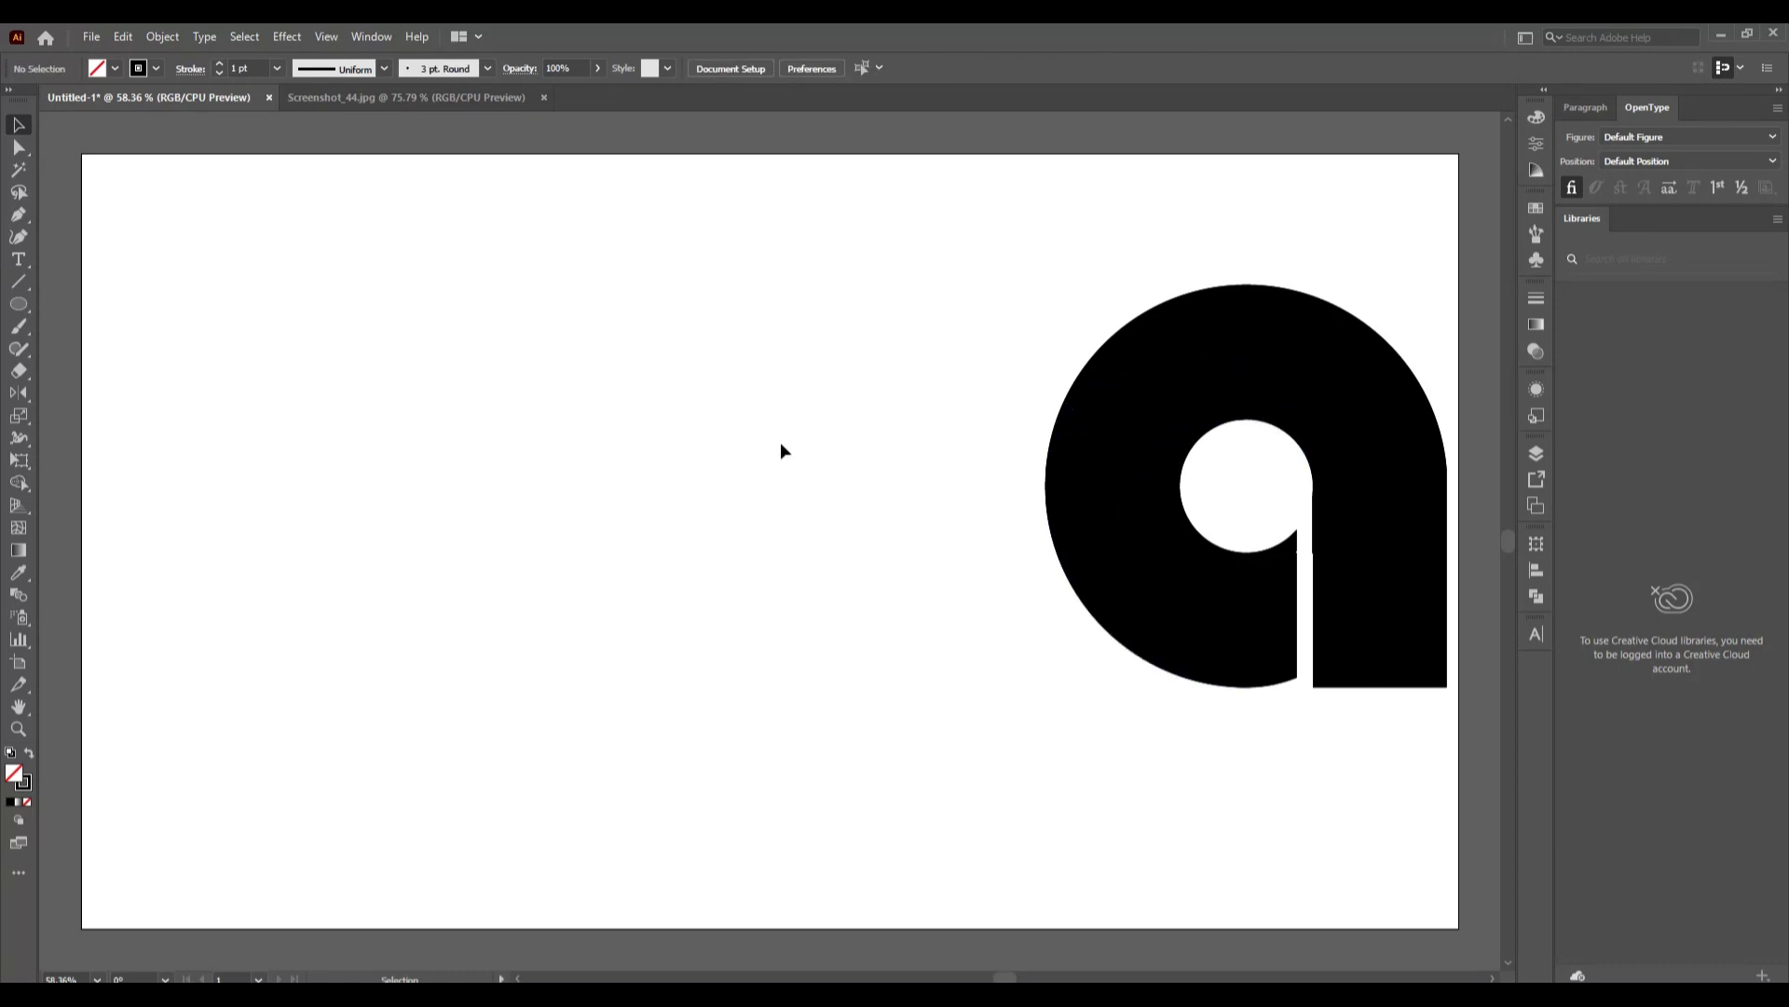
Undo the deletion of the construction lines and the move of the black shapes, and deselect everything.
{"action": "key", "text": "ctrl+z"}
{"action": "key", "text": "ctrl+z"}
{"action": "left_click", "coordinate": [371, 306]}
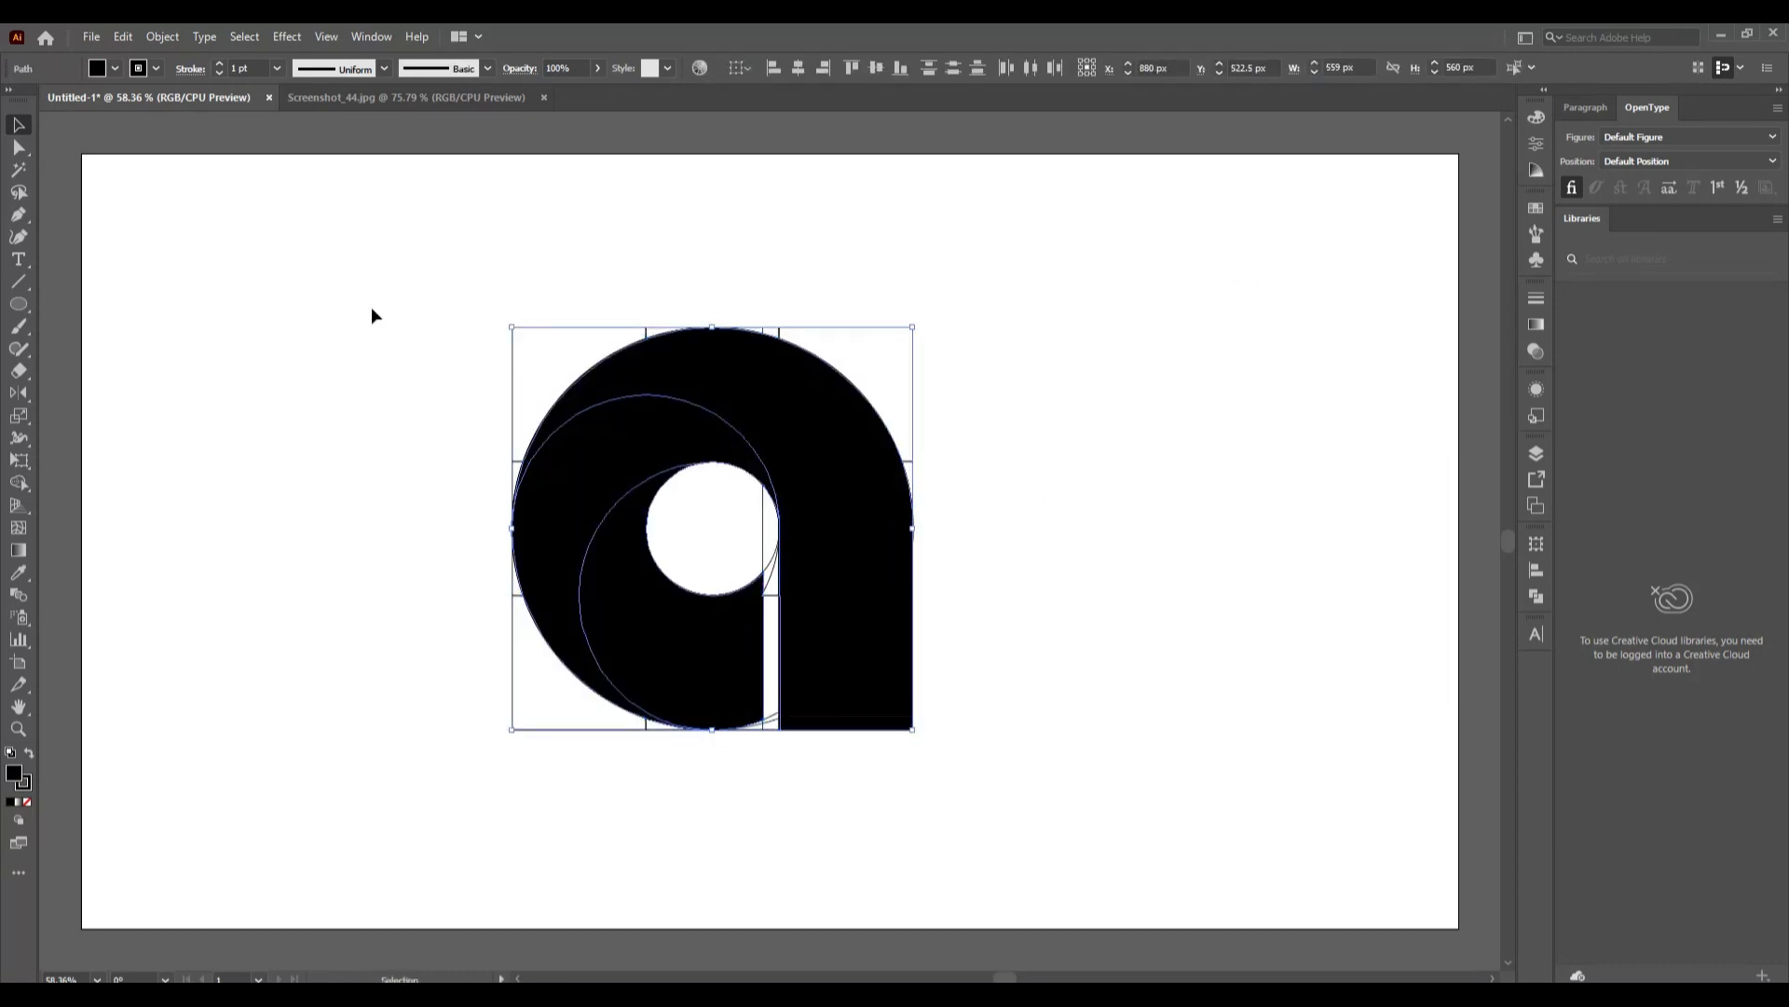
Select all the artwork and, with Shape Builder, merge the thin strip along the right-hand column's inner edge into the black column.
{"action": "left_click_drag", "start_coordinate": [368, 306], "coordinate": [1072, 813]}
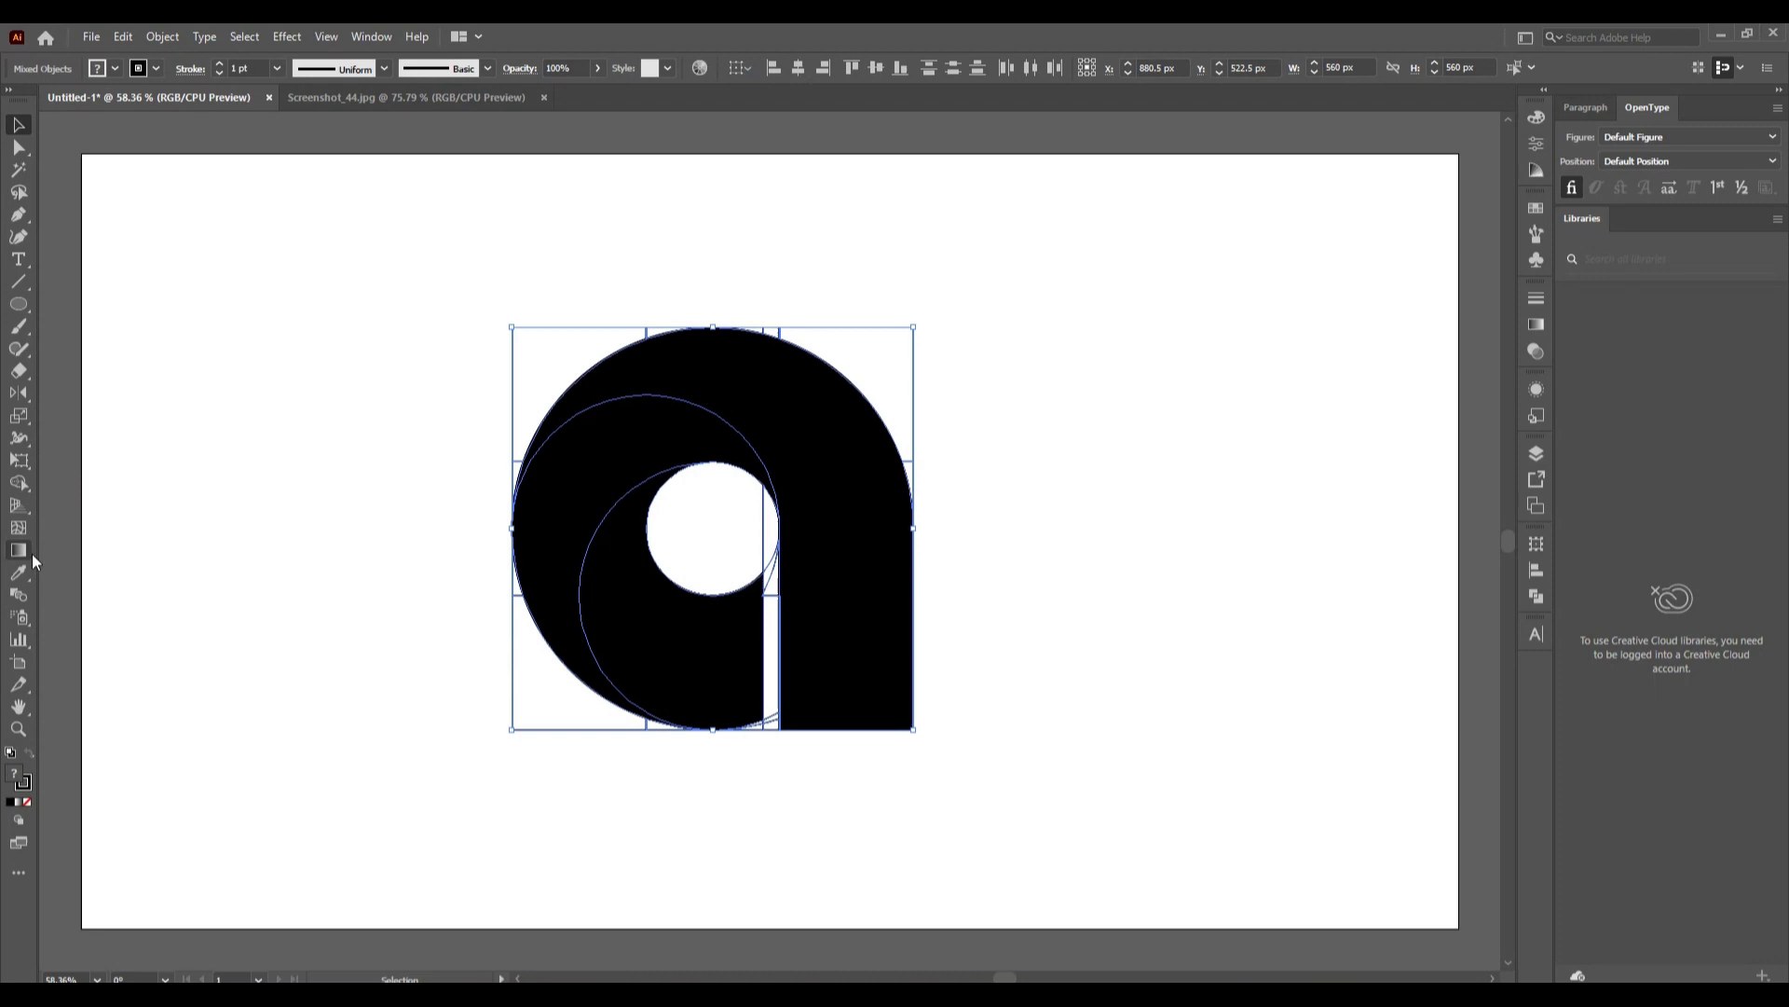
{"action": "left_click", "coordinate": [19, 485]}
{"action": "scroll", "coordinate": [895, 852], "scroll_direction": "up", "scroll_amount": 4}
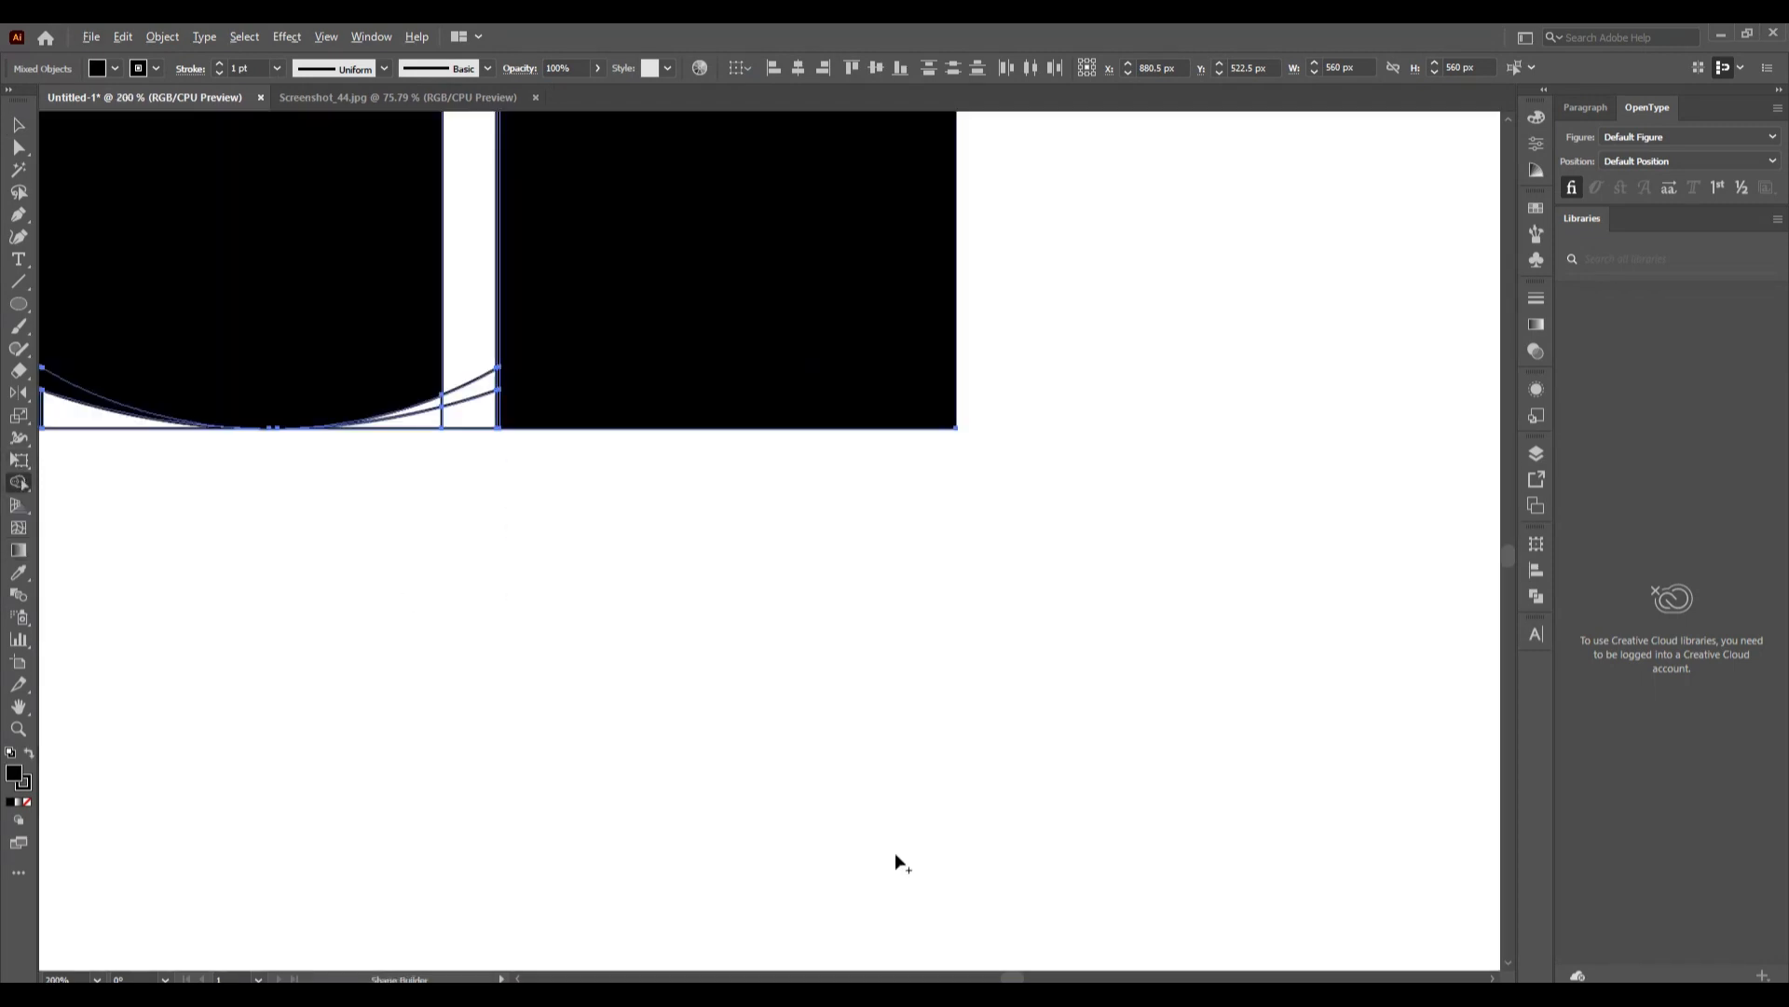
{"action": "scroll", "coordinate": [553, 328], "scroll_direction": "up", "scroll_amount": 5}
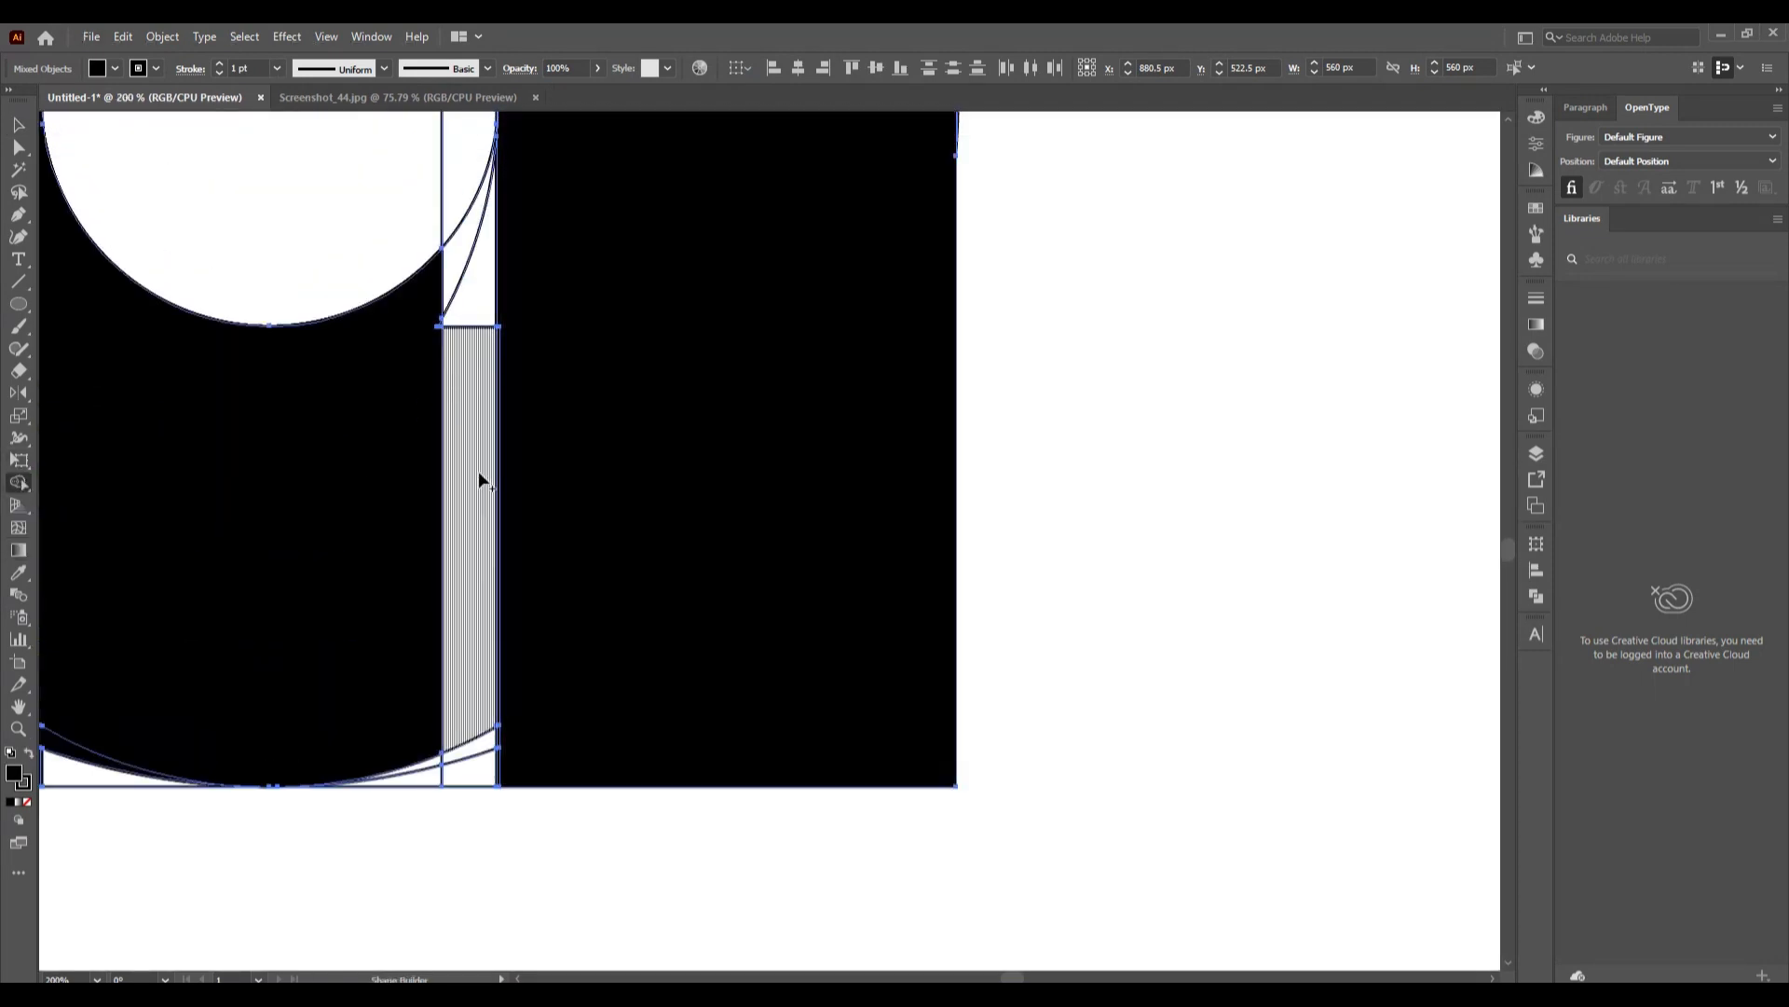
{"action": "scroll", "coordinate": [459, 371], "scroll_direction": "up", "scroll_amount": 2}
{"action": "scroll", "coordinate": [442, 370], "scroll_direction": "up", "scroll_amount": 1}
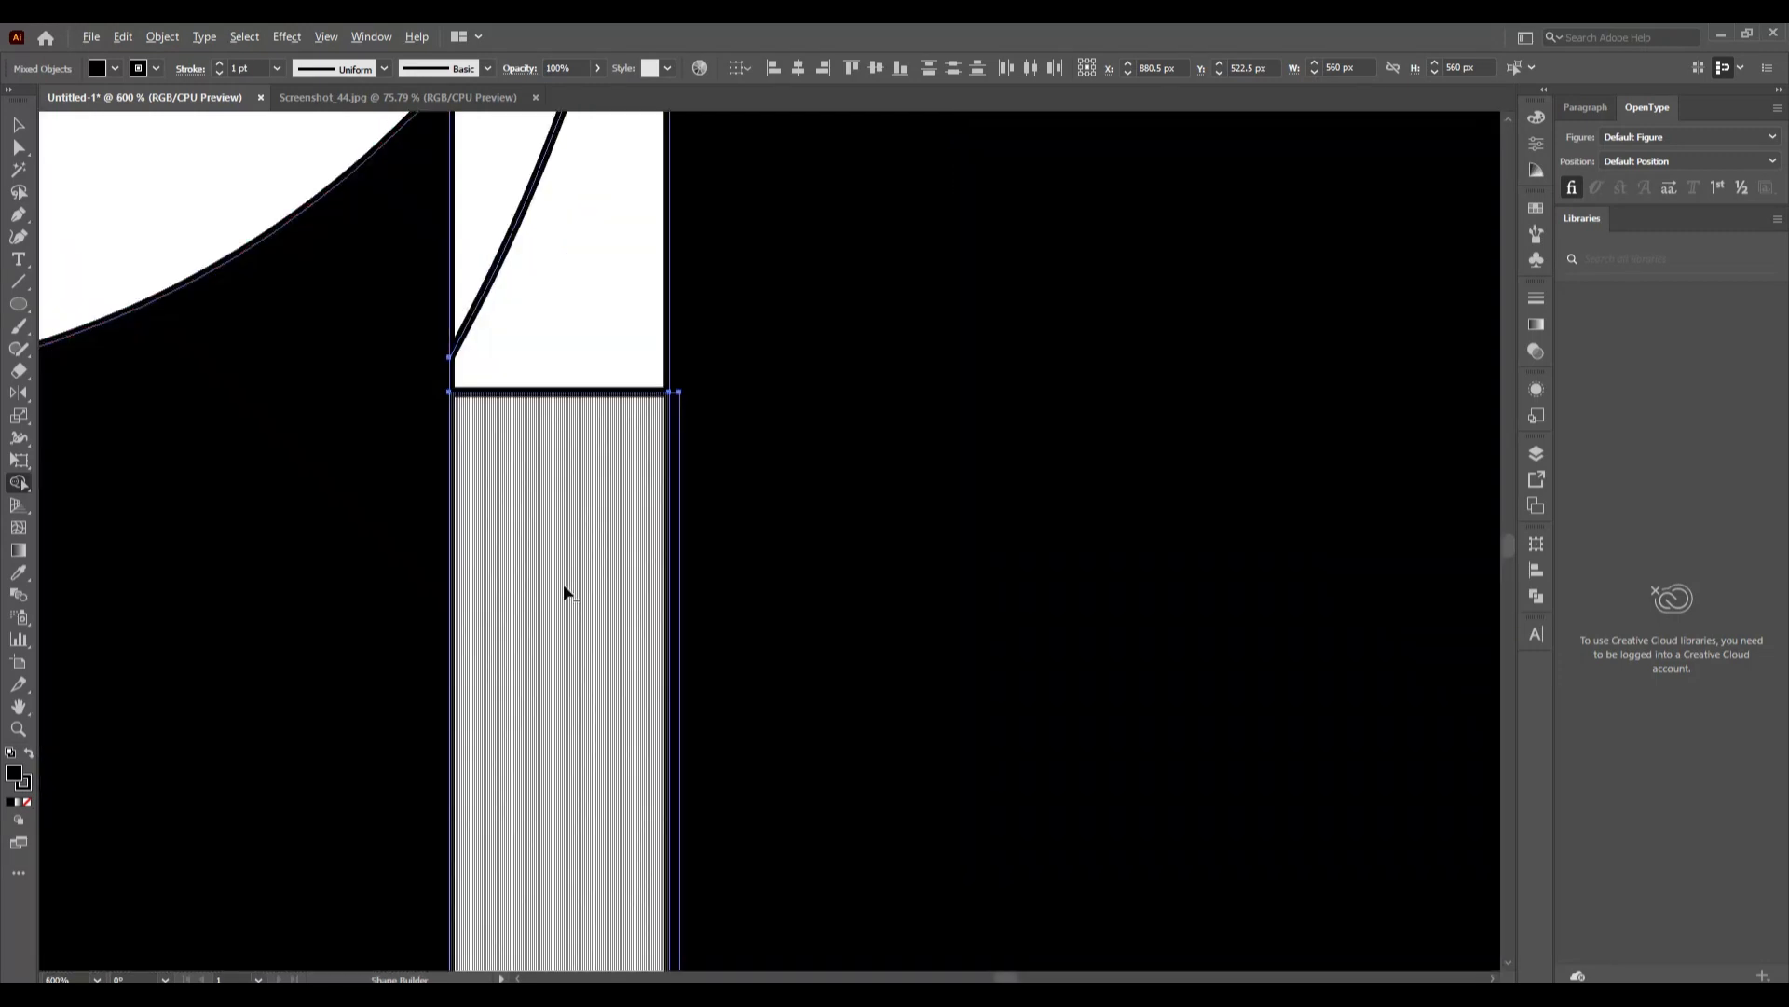
{"action": "scroll", "coordinate": [564, 592], "scroll_direction": "down", "scroll_amount": 2}
{"action": "scroll", "coordinate": [611, 738], "scroll_direction": "up", "scroll_amount": 4}
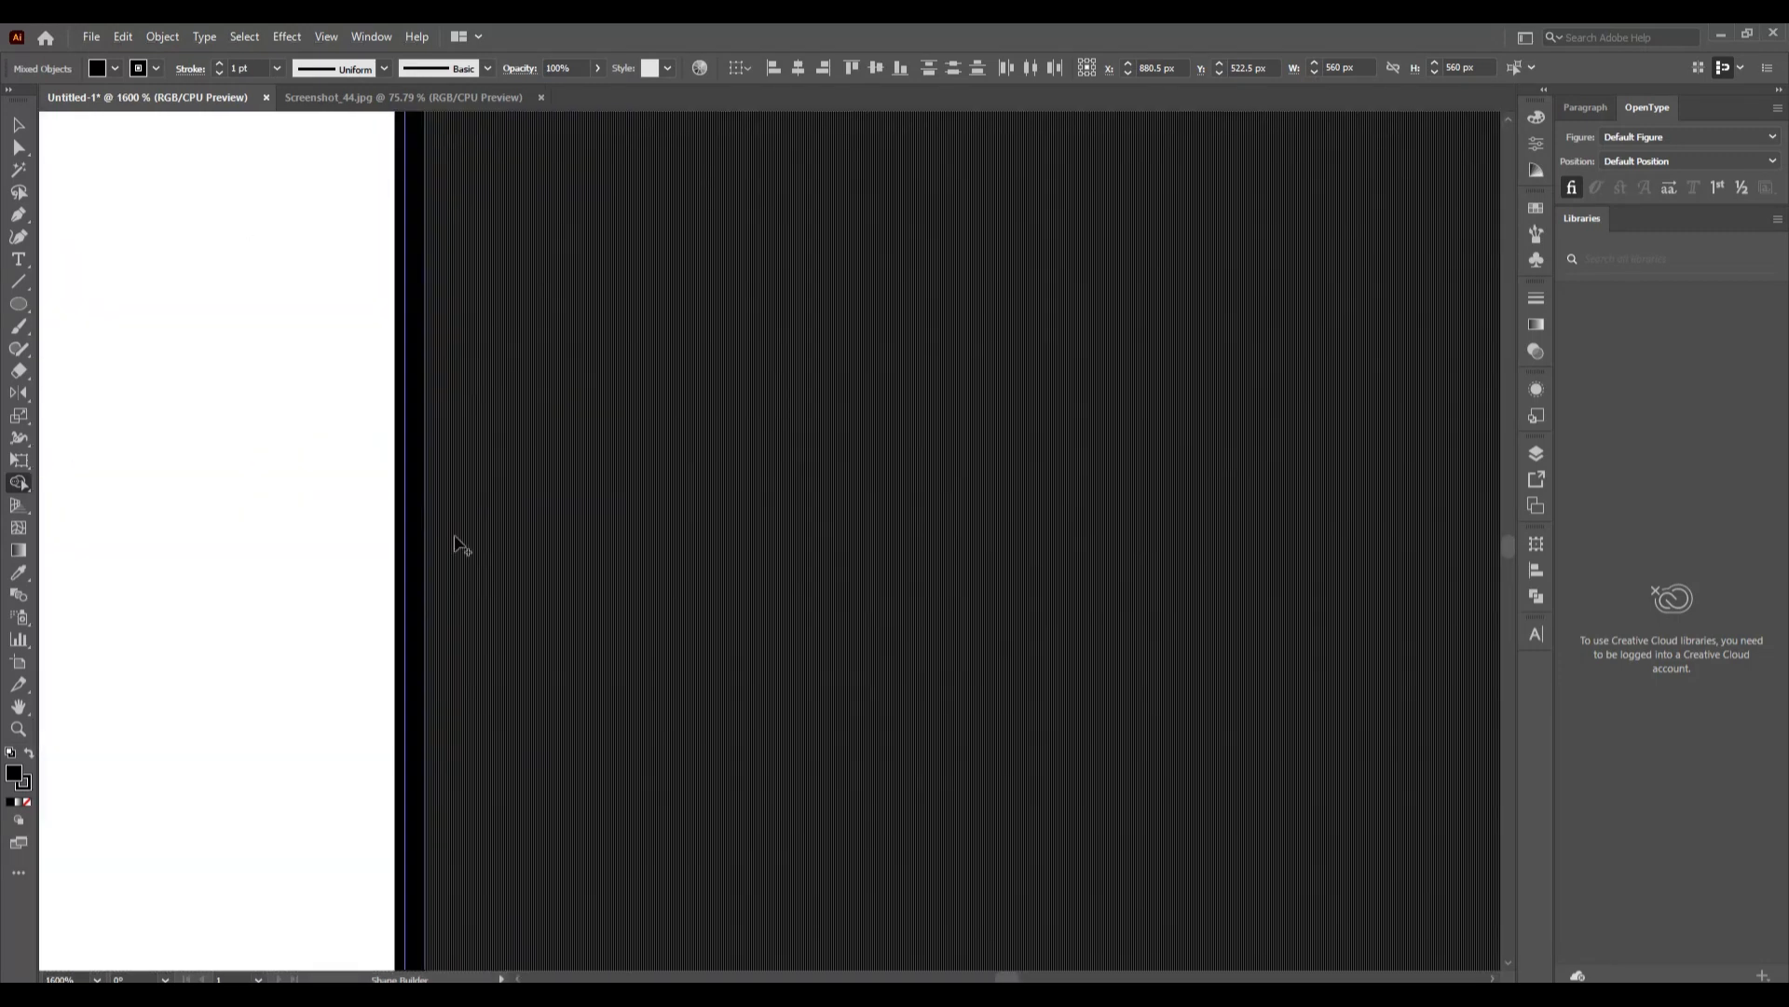
{"action": "scroll", "coordinate": [491, 679], "scroll_direction": "down", "scroll_amount": 4}
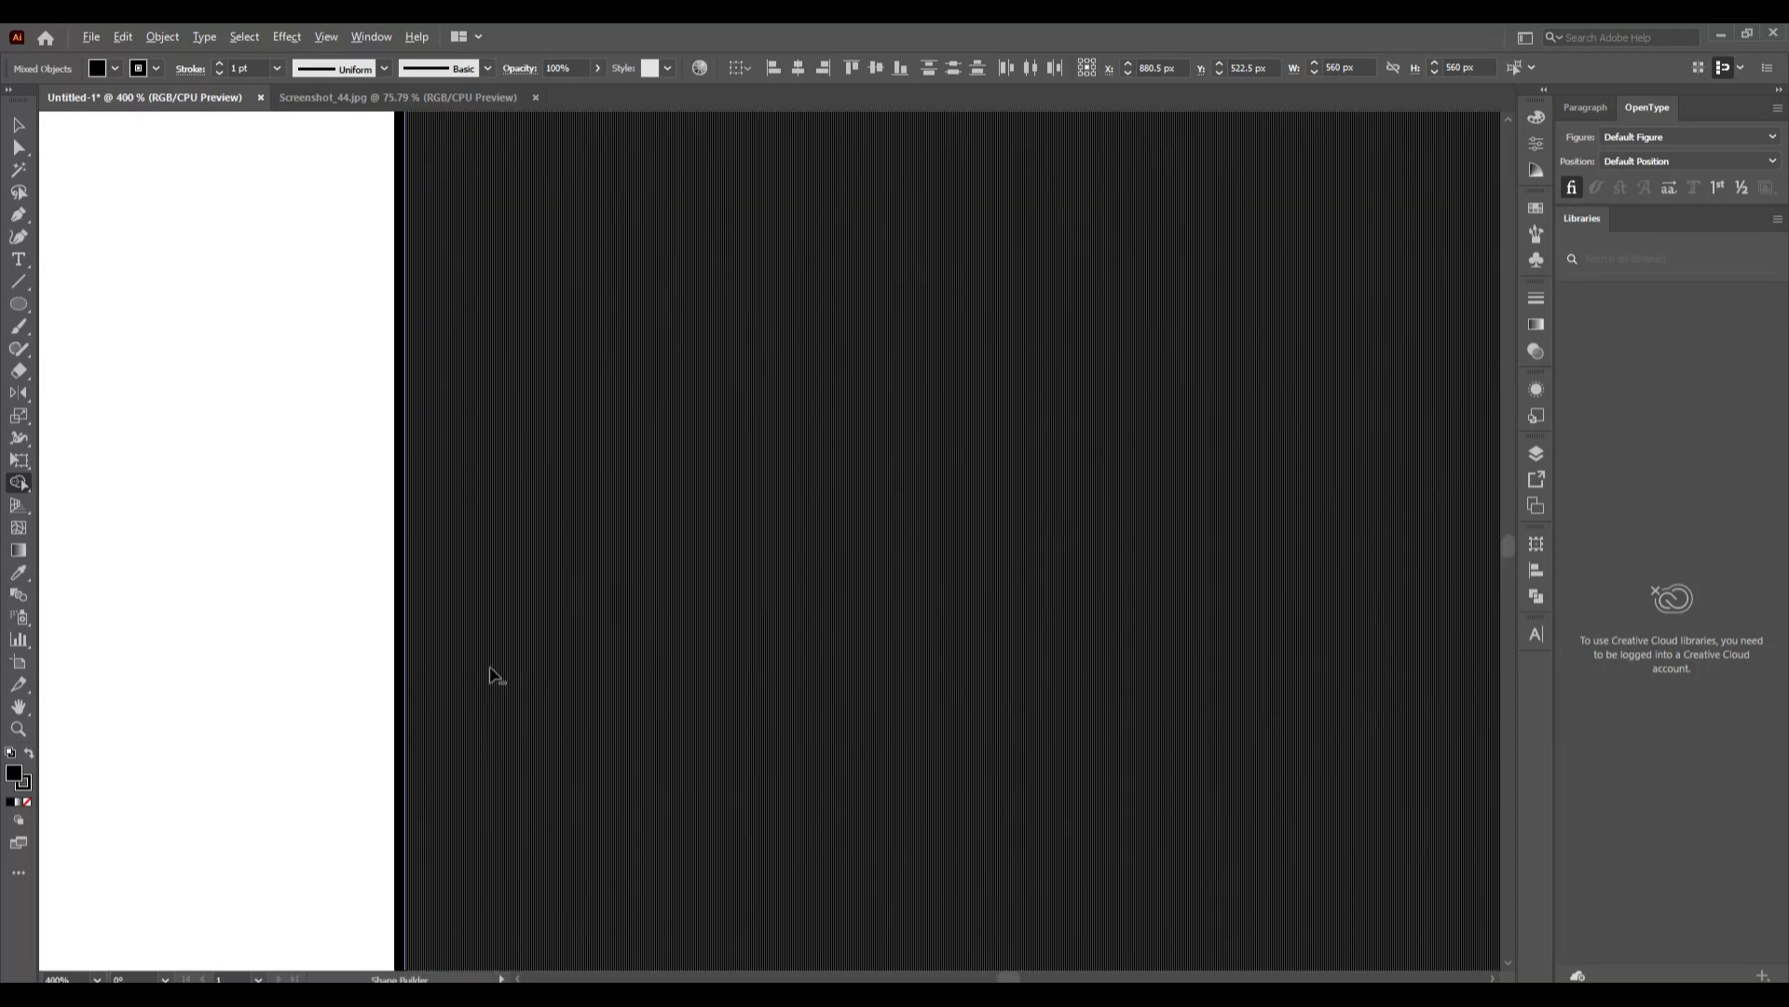
Merge the tiny slivers where the small circle touches the right-hand column into the black arch.
{"action": "scroll", "coordinate": [494, 681], "scroll_direction": "up", "scroll_amount": 3}
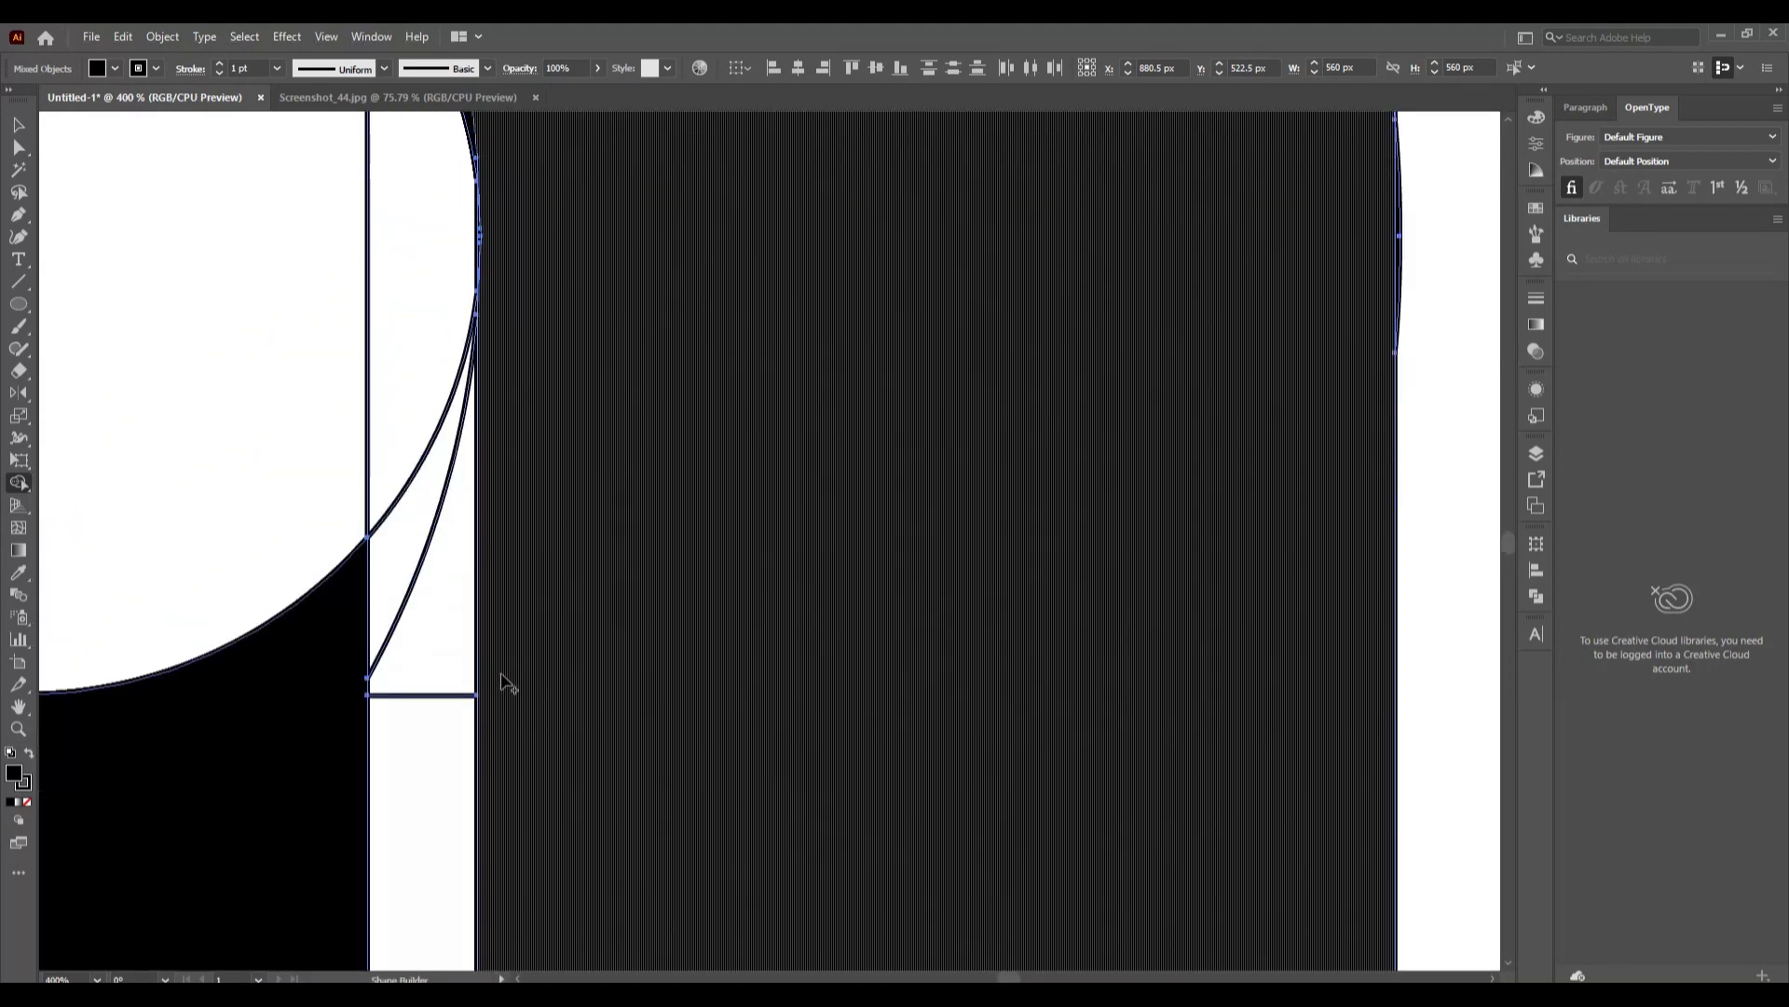
{"action": "scroll", "coordinate": [502, 672], "scroll_direction": "up", "scroll_amount": 2}
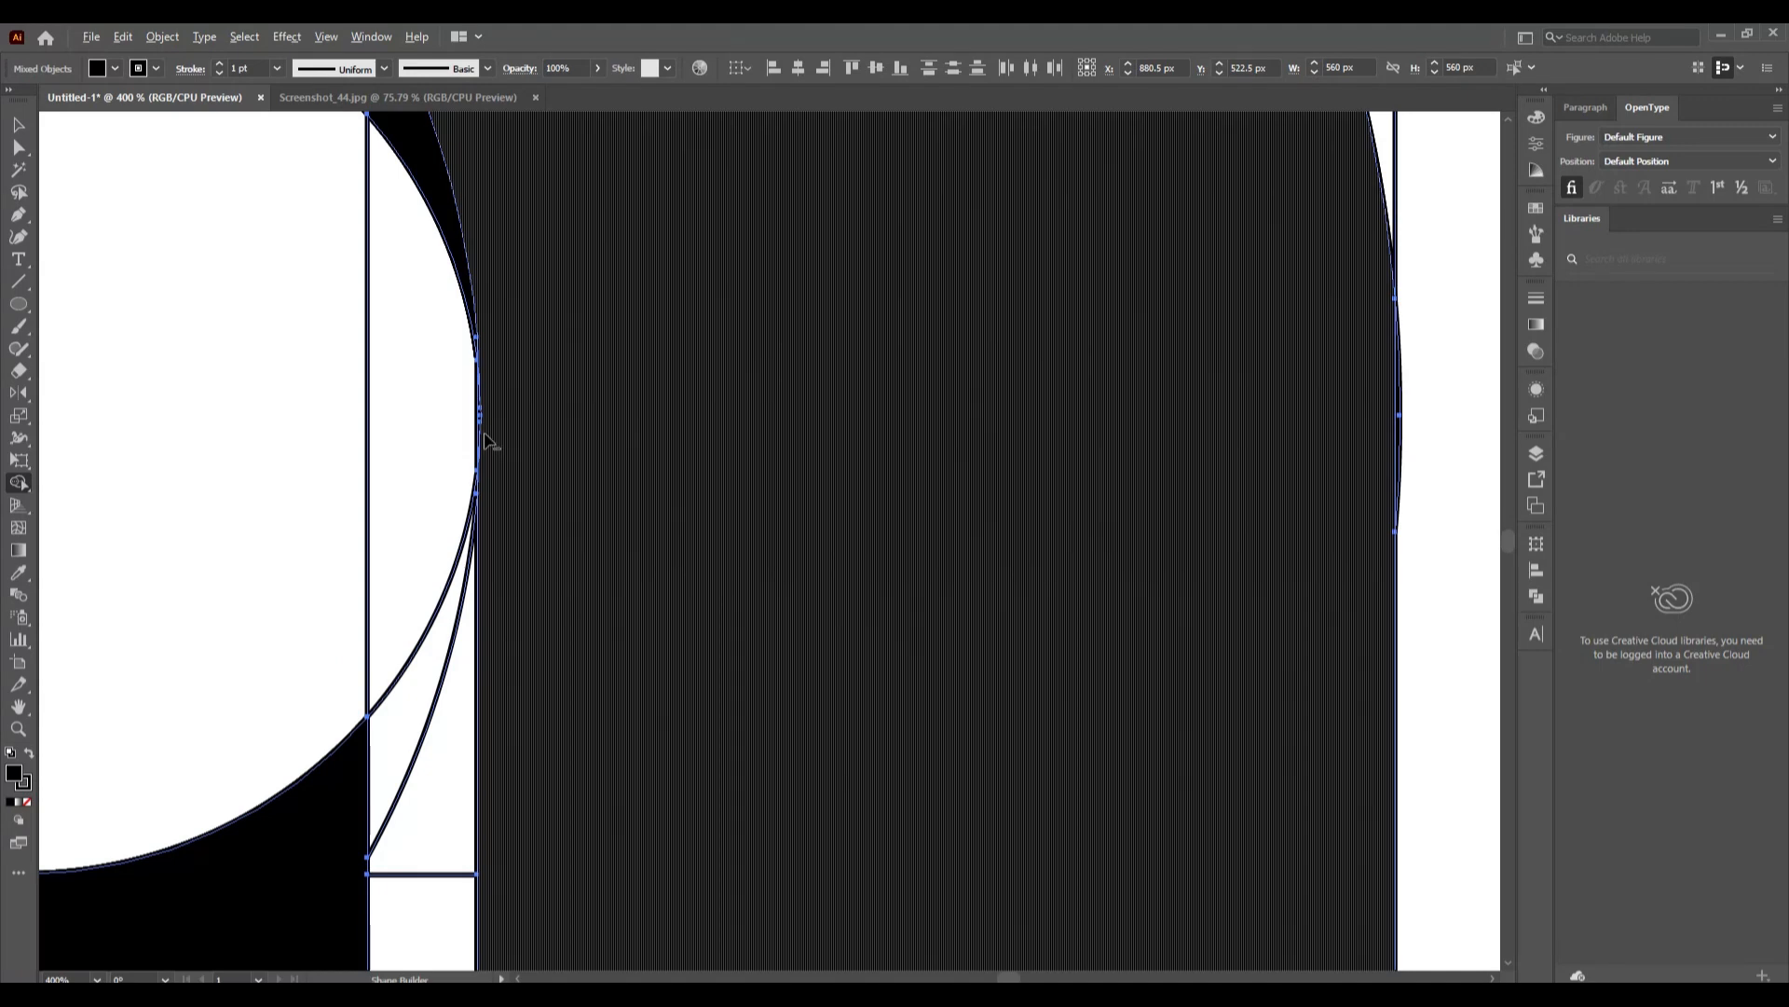
{"action": "scroll", "coordinate": [485, 439], "scroll_direction": "up", "scroll_amount": 5}
{"action": "left_click_drag", "start_coordinate": [482, 393], "coordinate": [466, 386]}
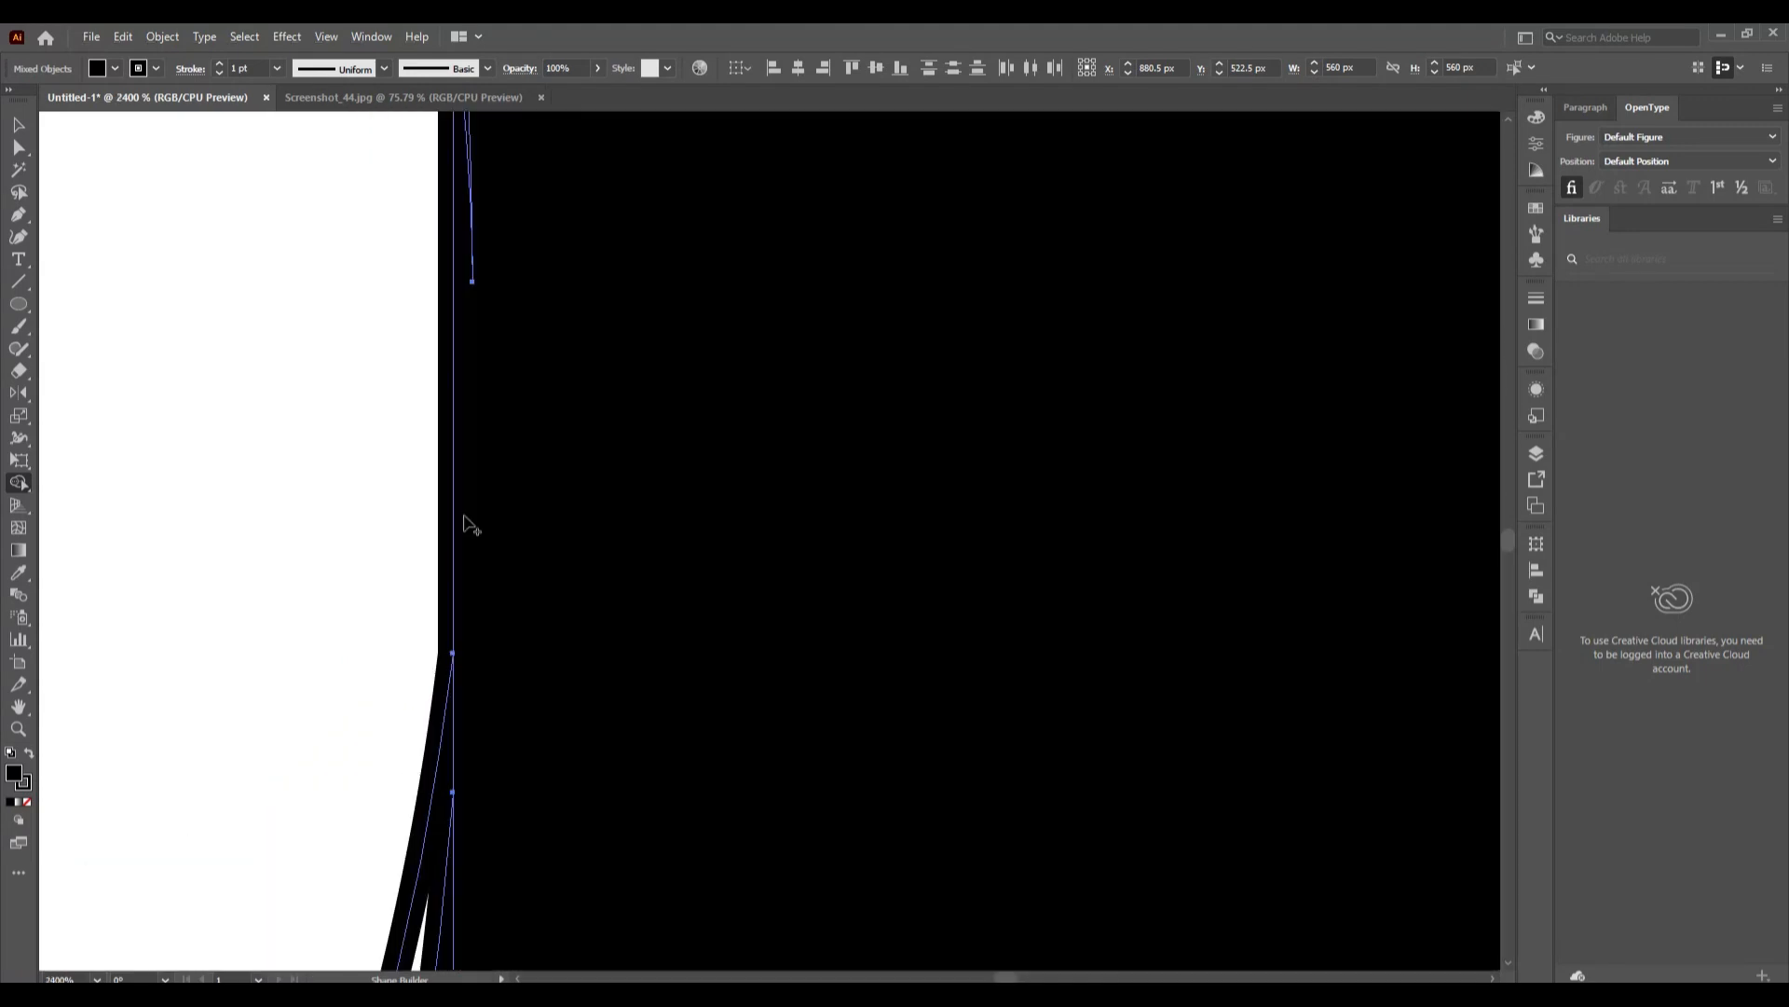
{"action": "scroll", "coordinate": [568, 725], "scroll_direction": "down", "scroll_amount": 3}
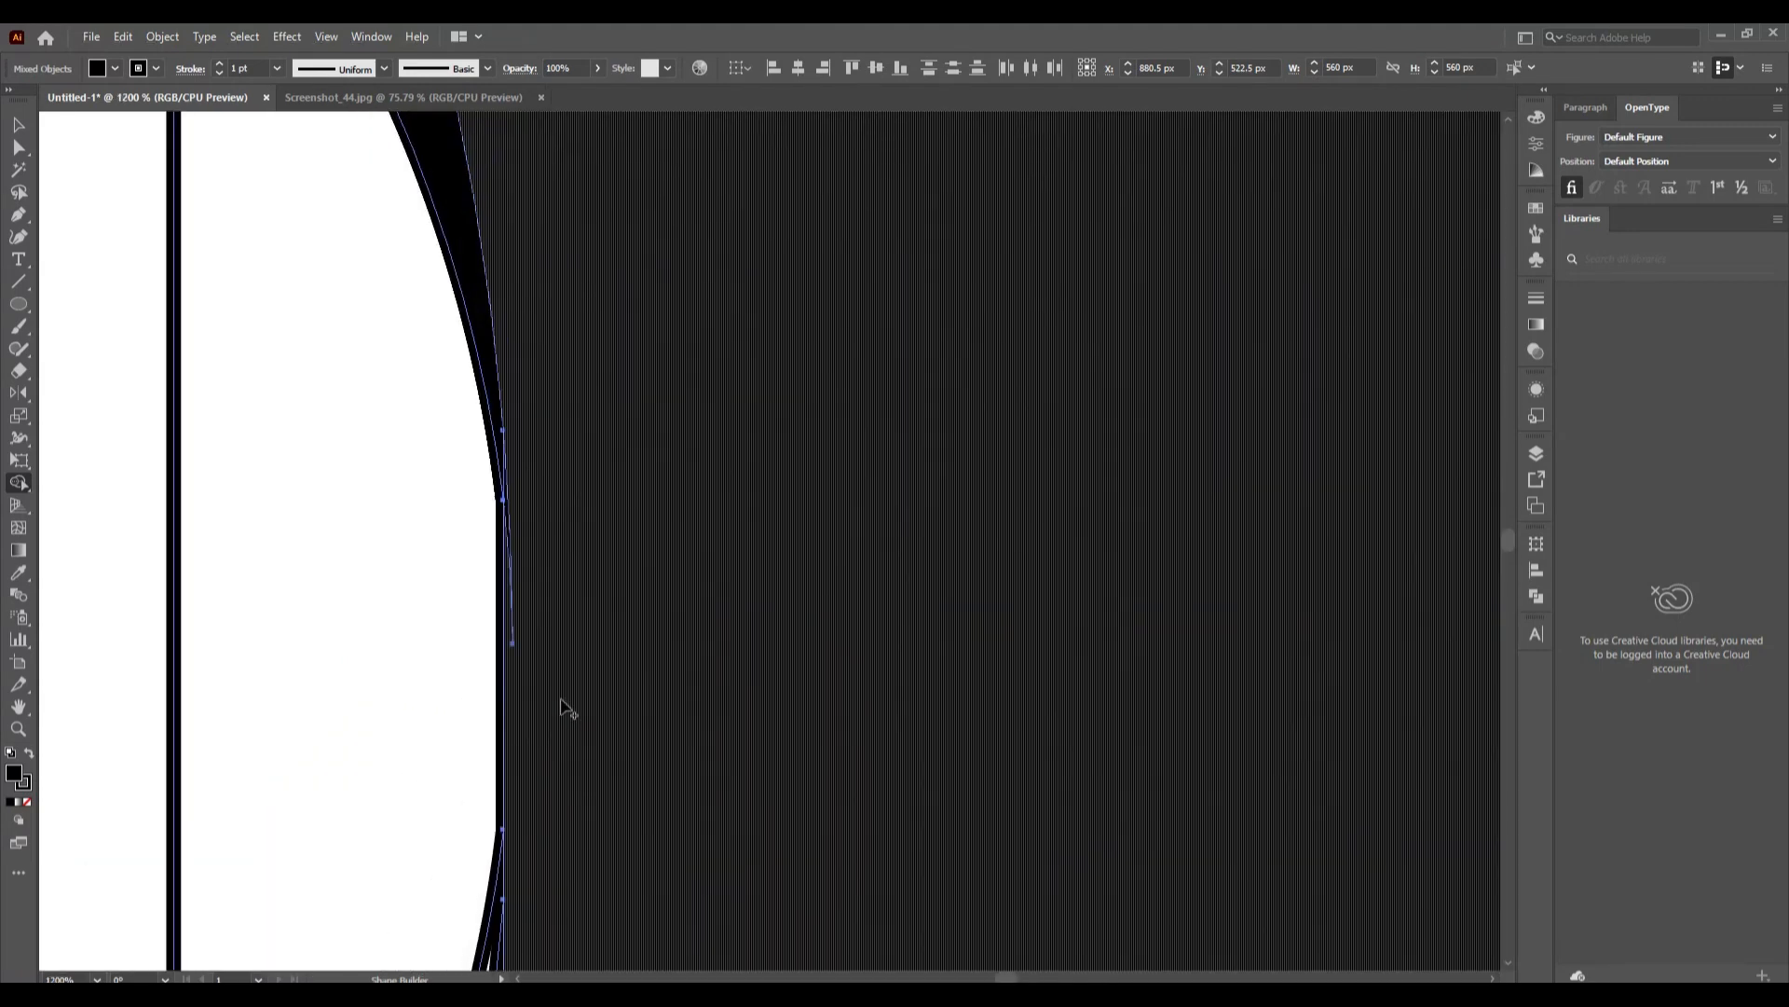
{"action": "left_click_drag", "start_coordinate": [525, 577], "coordinate": [509, 564]}
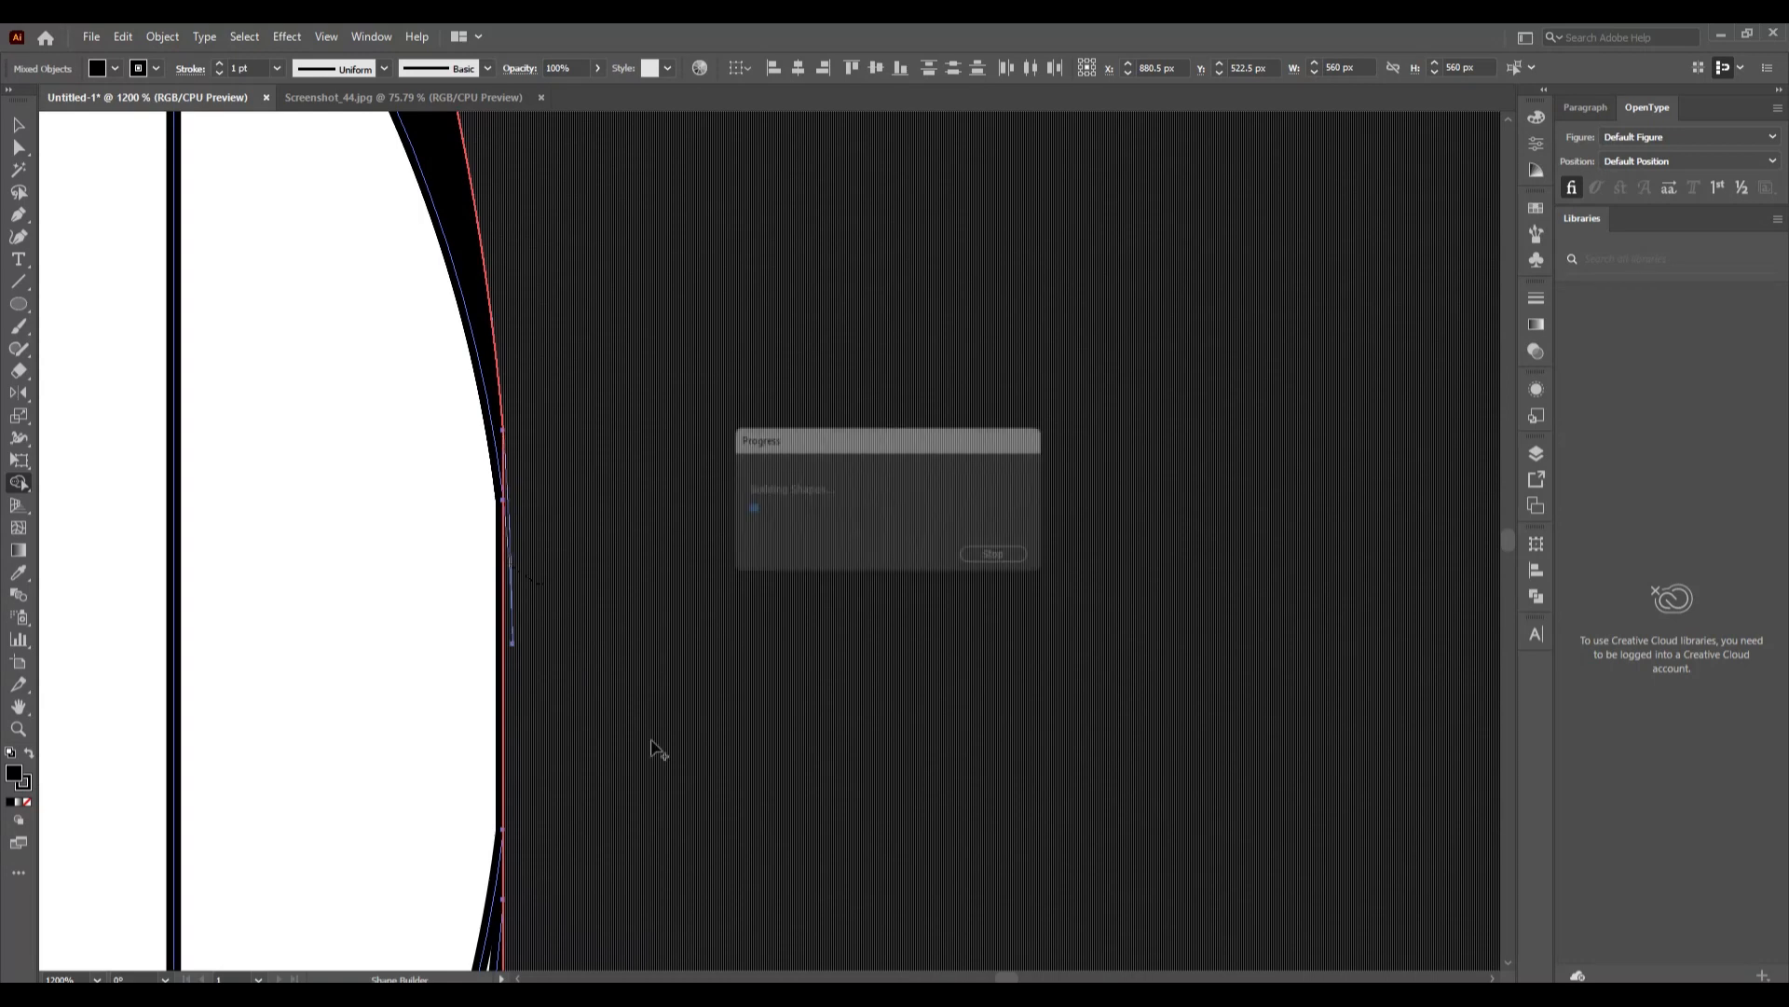
{"action": "scroll", "coordinate": [657, 750], "scroll_direction": "down", "scroll_amount": 4}
{"action": "scroll", "coordinate": [668, 757], "scroll_direction": "down", "scroll_amount": 3}
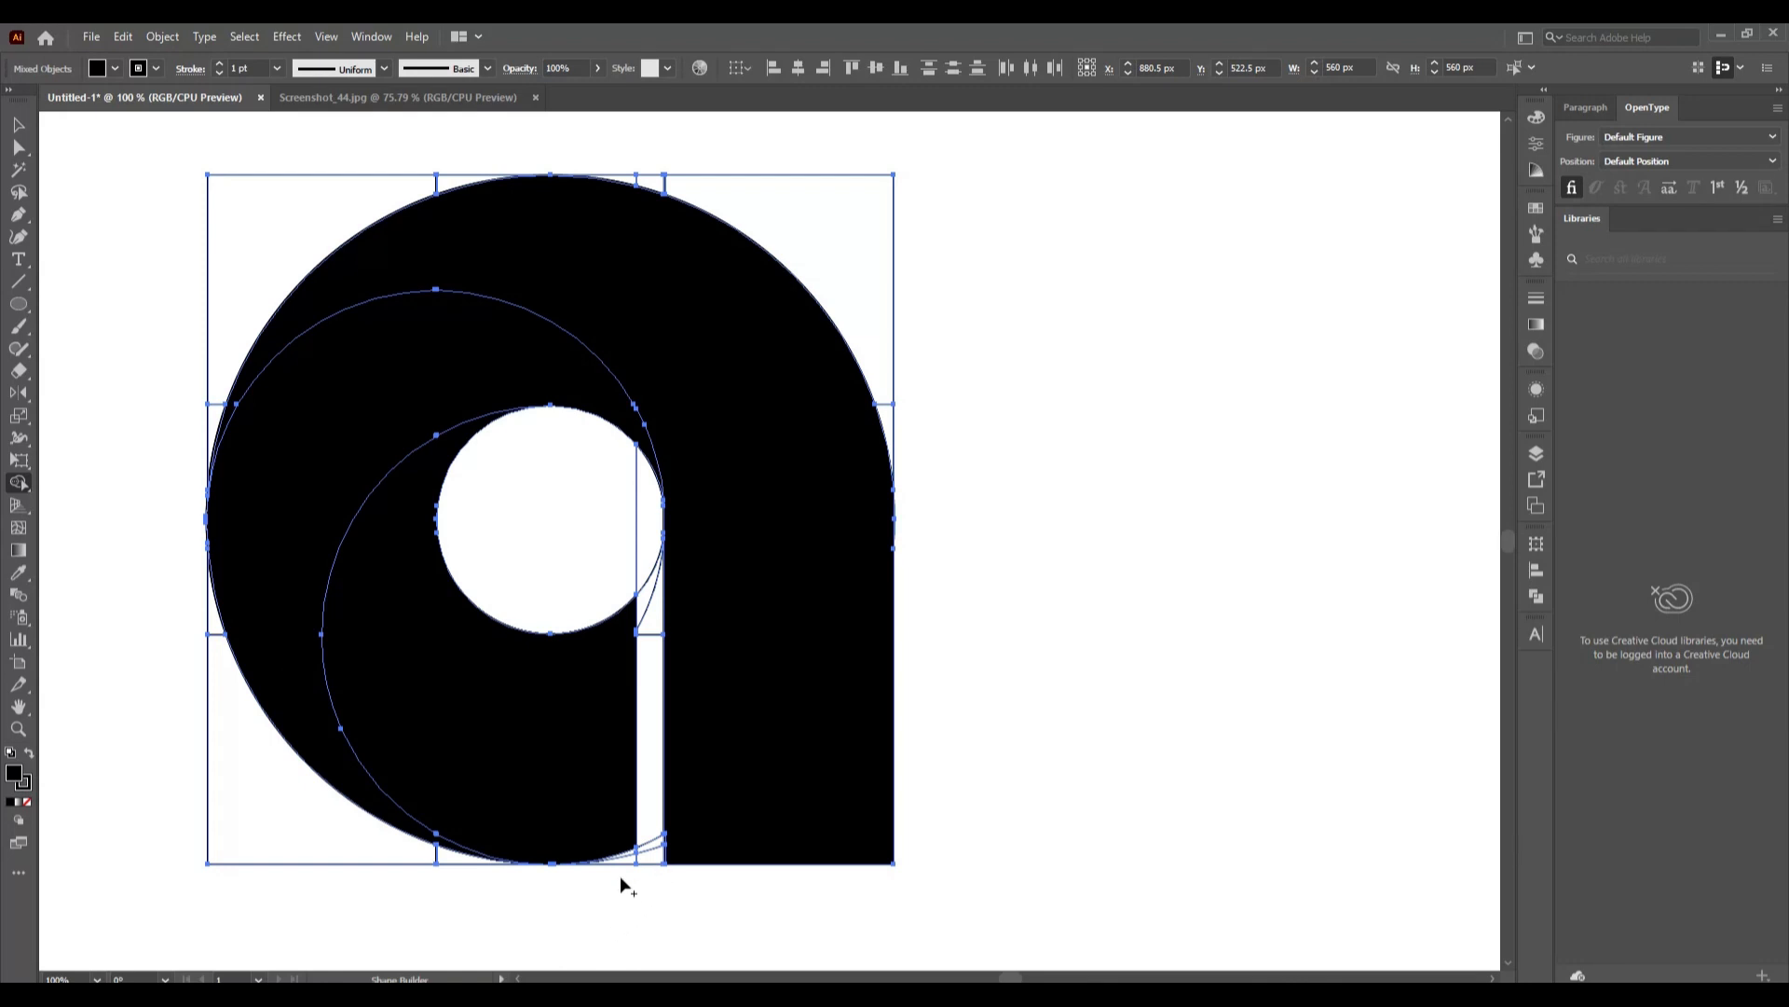
Merge the thin regions beneath the black bowl's bottom curve, up to the vertical guide line, into the bowl and return to the Selection tool.
{"action": "scroll", "coordinate": [620, 876], "scroll_direction": "up", "scroll_amount": 4}
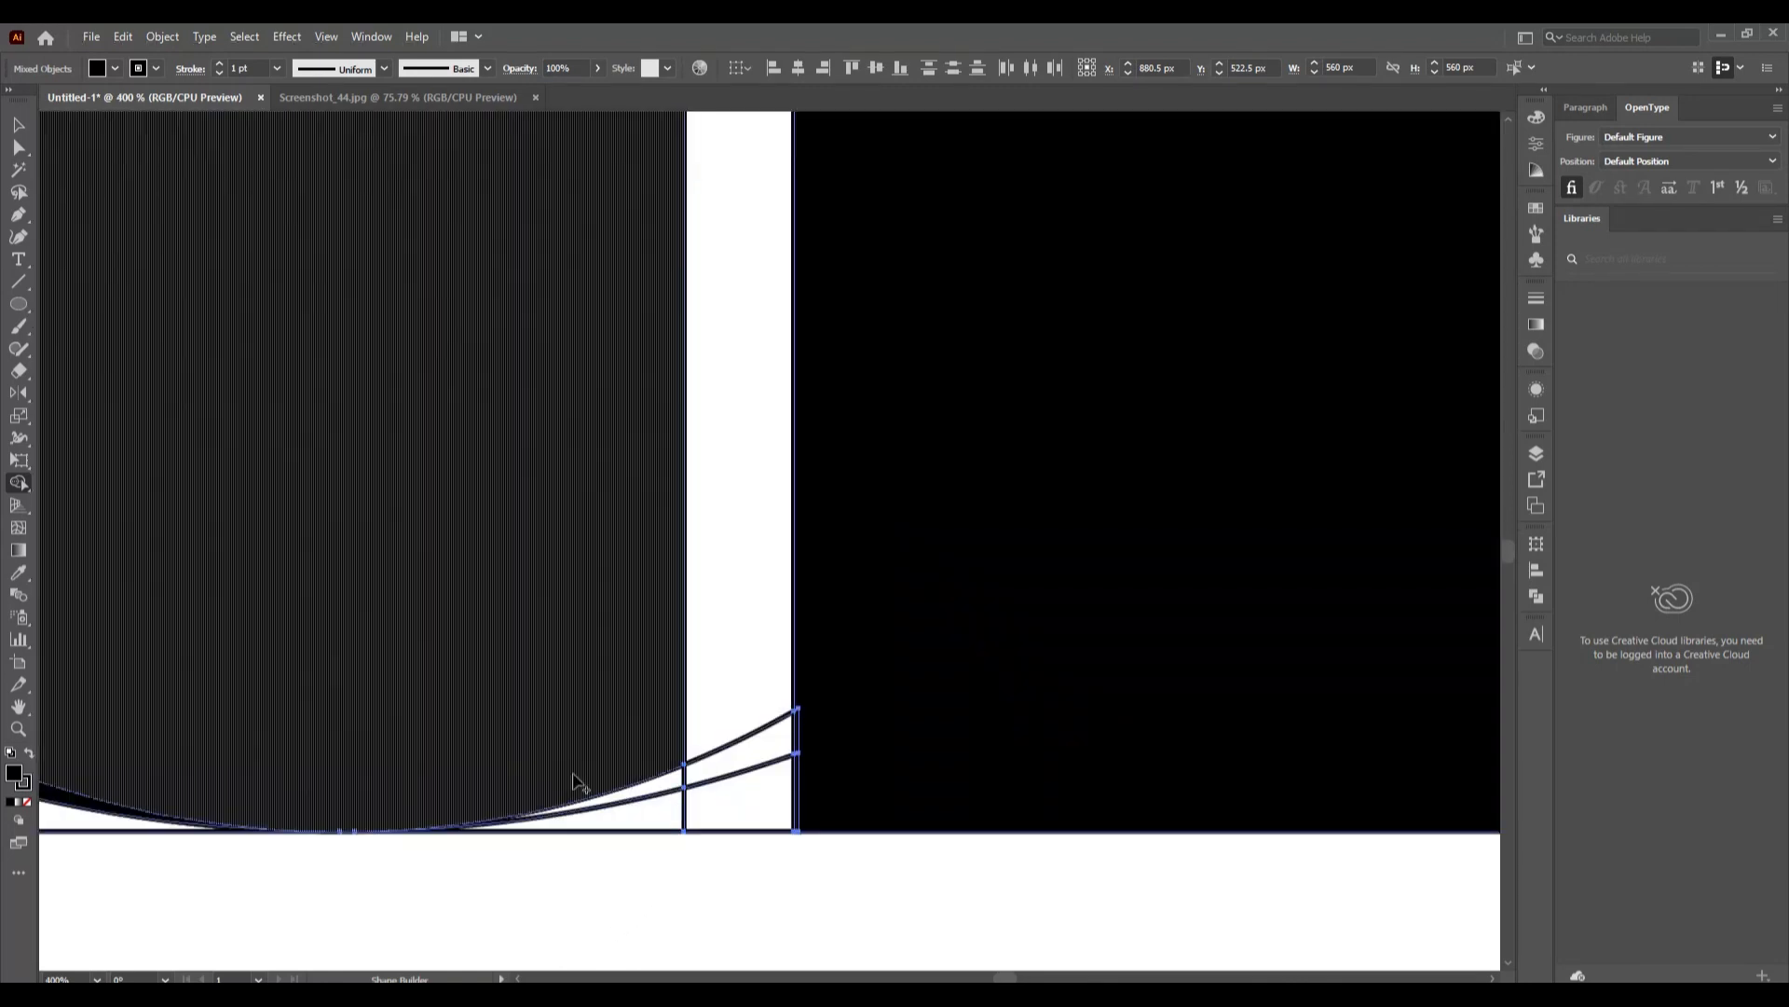
{"action": "left_click_drag", "start_coordinate": [650, 826], "coordinate": [647, 767]}
{"action": "scroll", "coordinate": [708, 829], "scroll_direction": "down", "scroll_amount": 4}
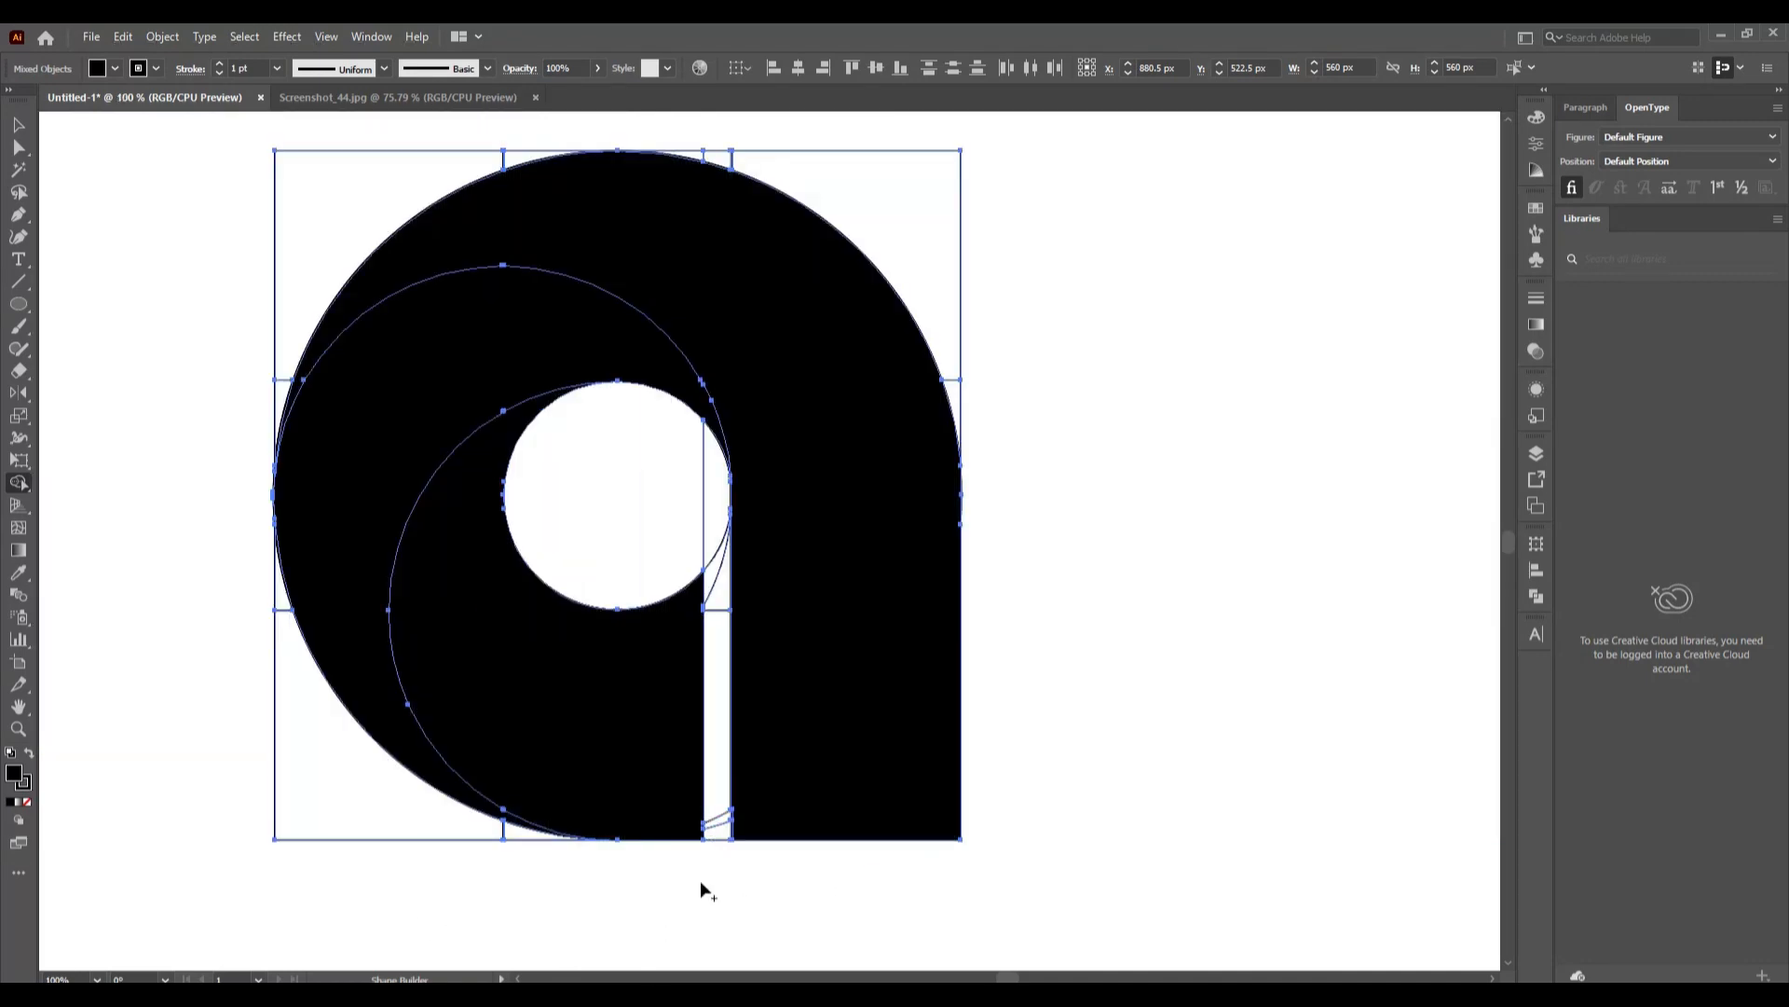
{"action": "key", "text": "v"}
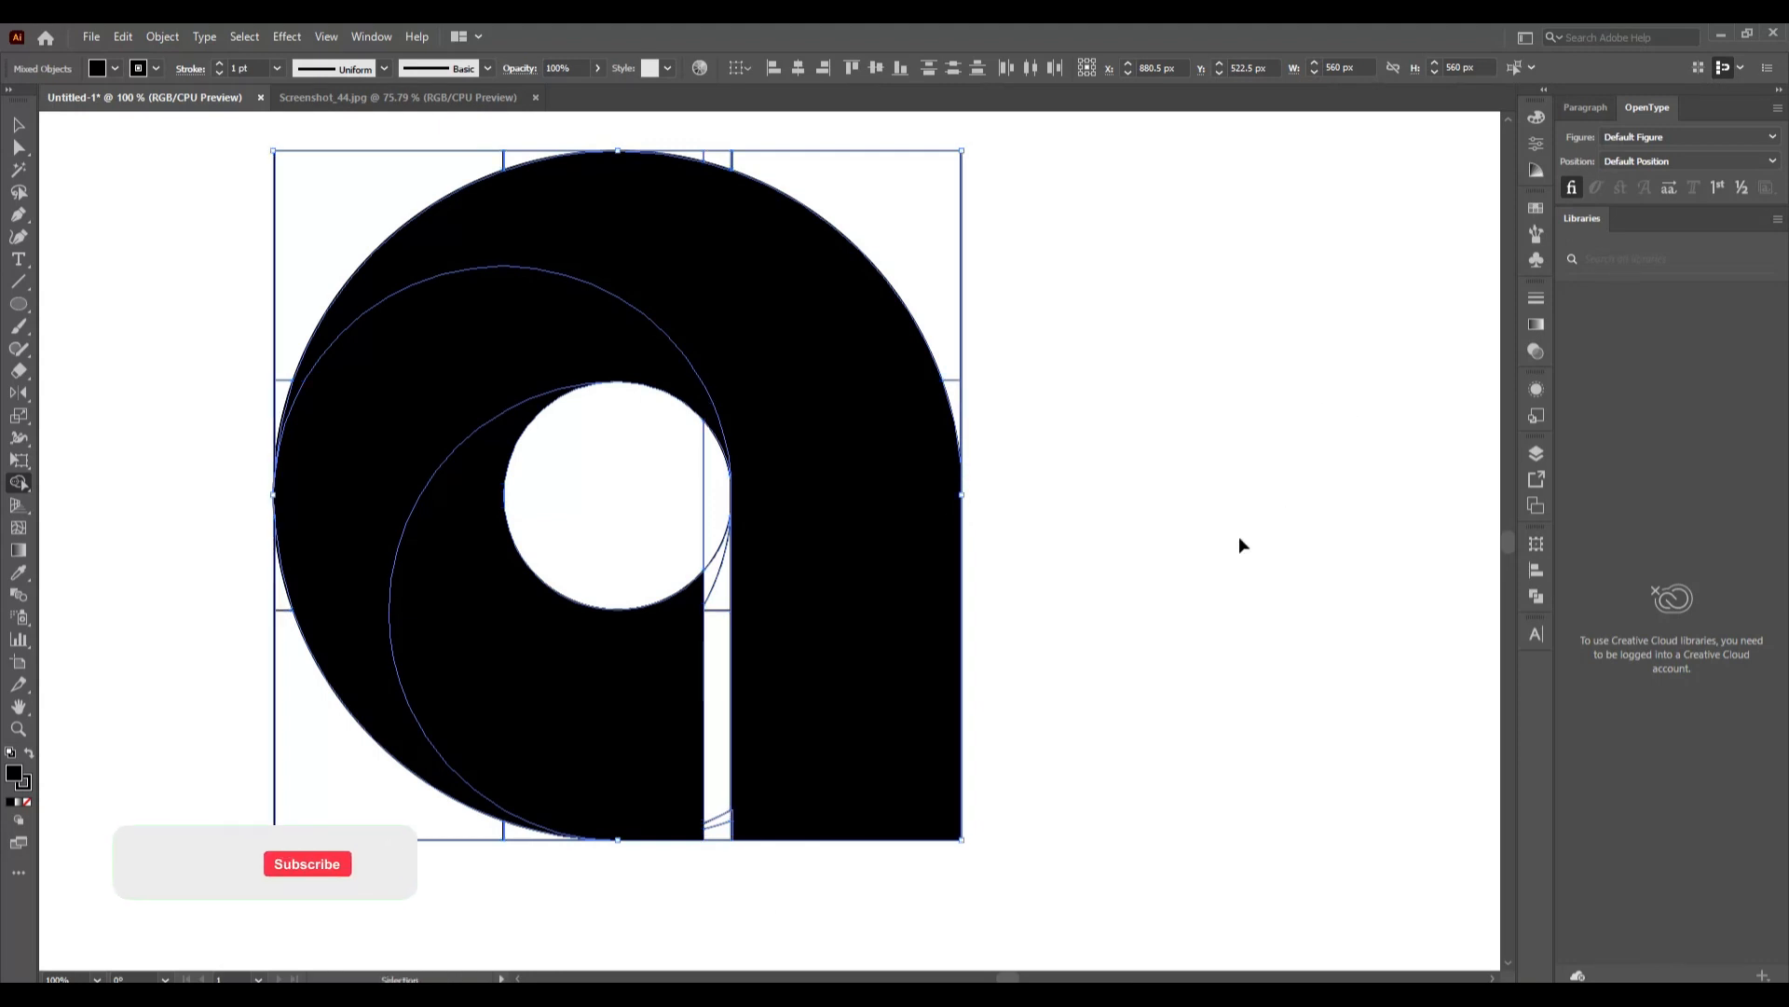
Try to move the three black letter shapes off the construction lines to the empty area beside them.
{"action": "key", "text": "ctrl+0"}
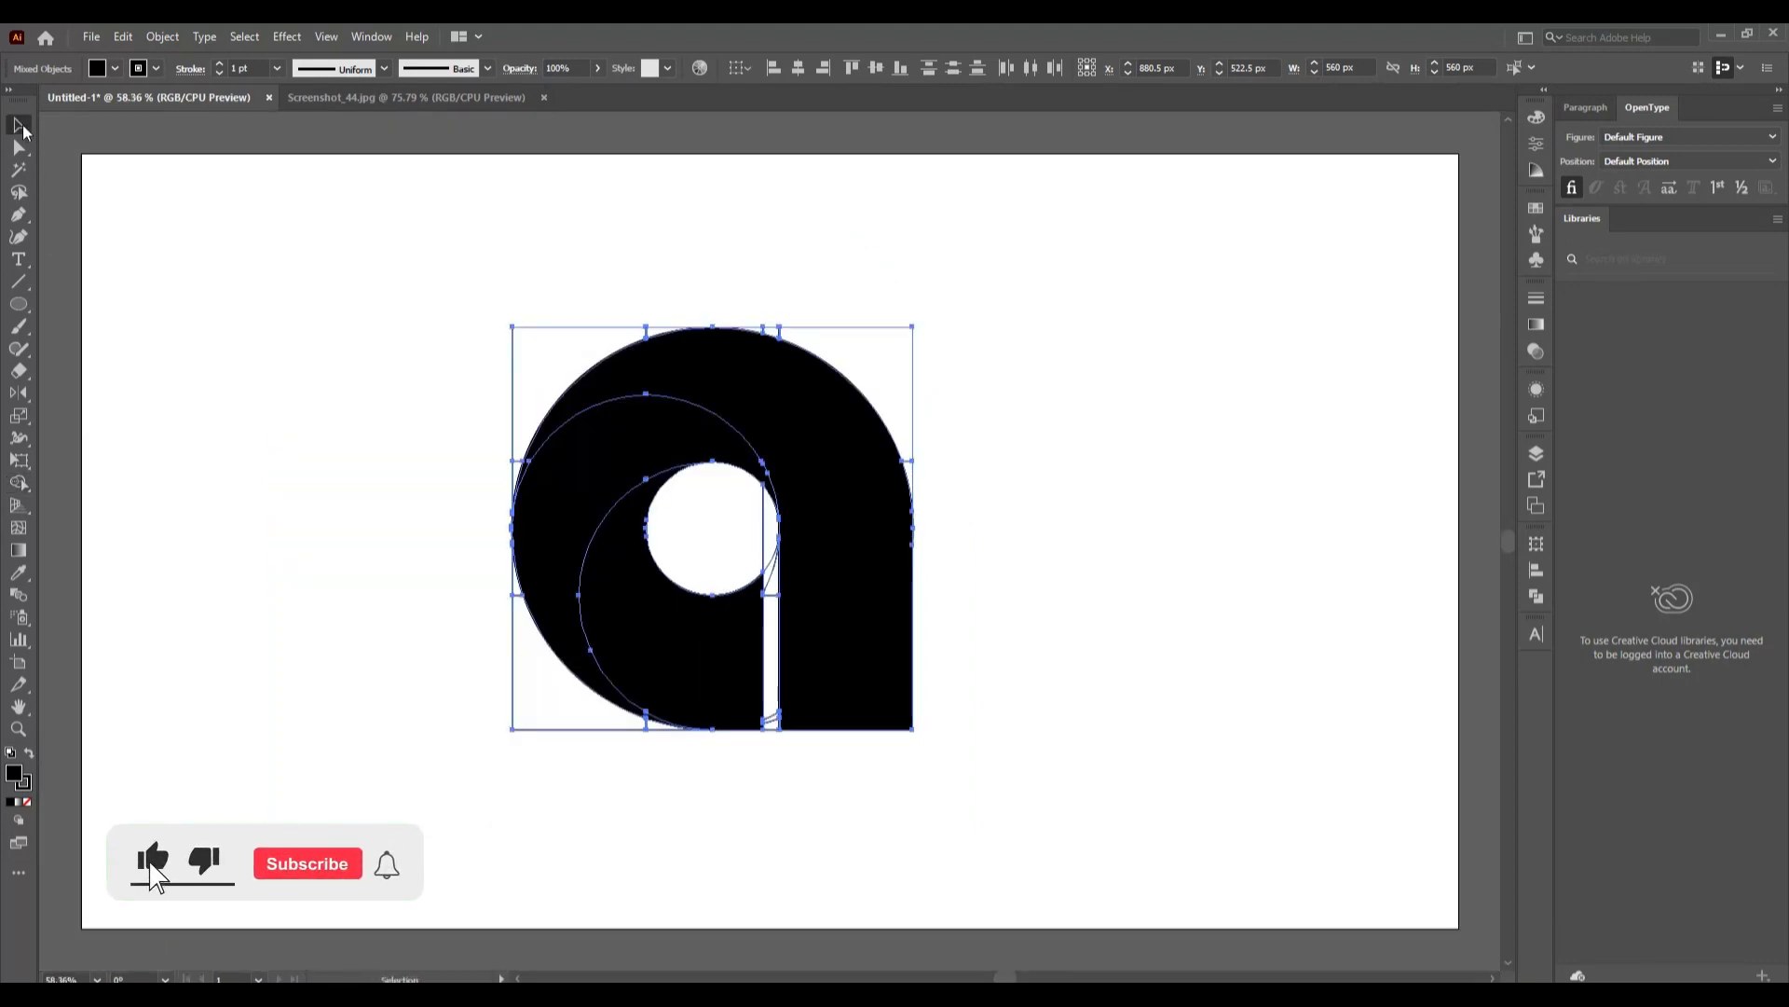
{"action": "left_click", "coordinate": [208, 466]}
{"action": "left_click", "coordinate": [668, 688]}
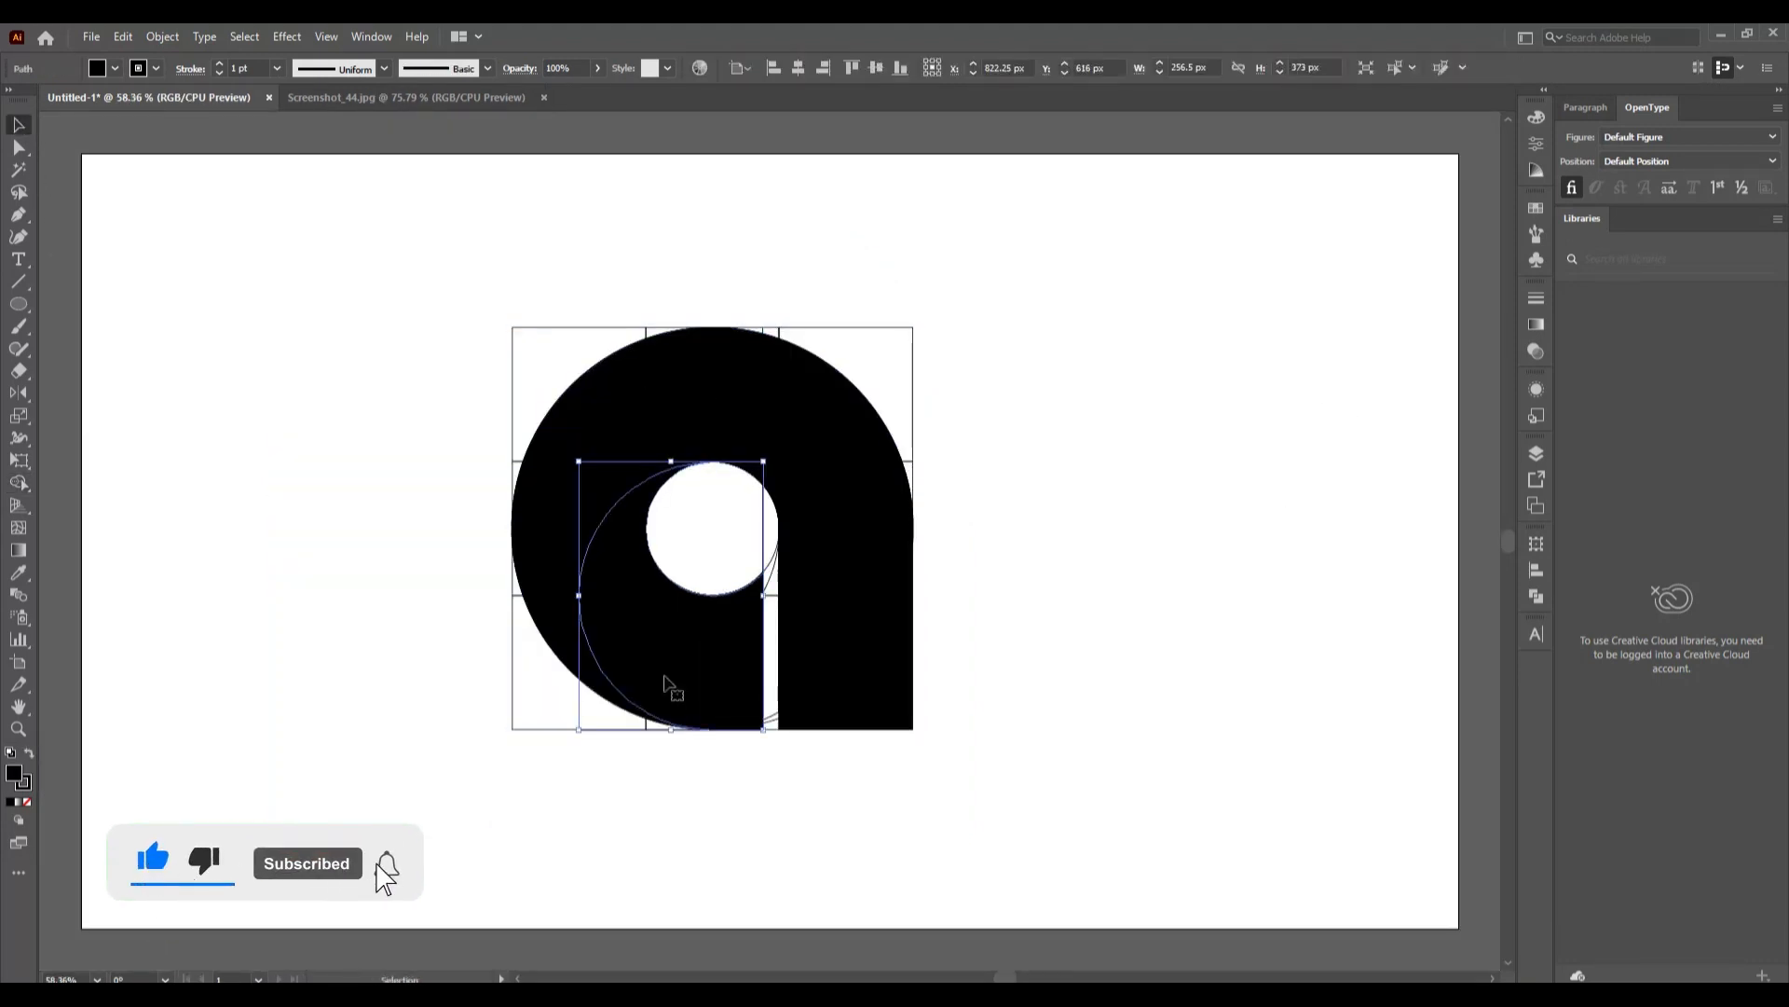
{"action": "left_click", "coordinate": [664, 419], "text": "shift"}
{"action": "left_click", "coordinate": [821, 471], "text": "shift"}
{"action": "left_click_drag", "start_coordinate": [821, 471], "coordinate": [1322, 426]}
{"action": "left_click", "coordinate": [1063, 807]}
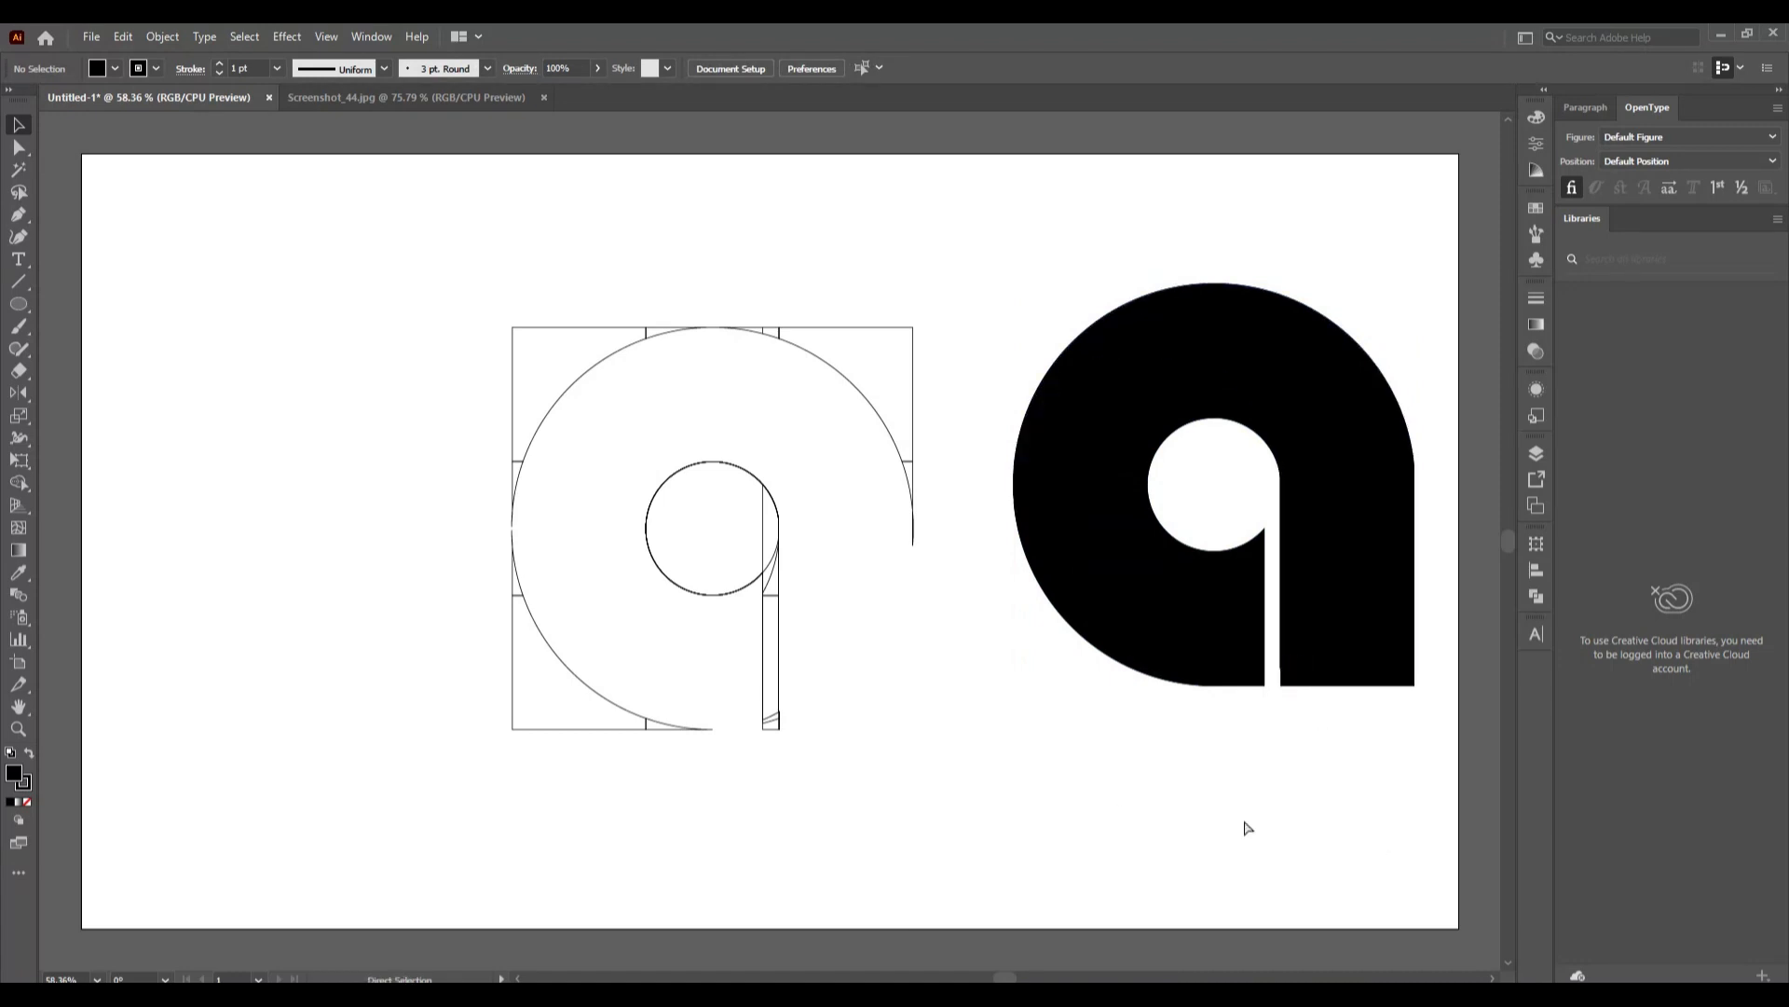
{"action": "key", "text": "ctrl+z"}
{"action": "left_click", "coordinate": [984, 833]}
Select all the artwork with Shape Builder active and examine the bowl's bottom edge and the narrow vertical gap for leftover slivers.
{"action": "left_click_drag", "start_coordinate": [365, 289], "coordinate": [1064, 890]}
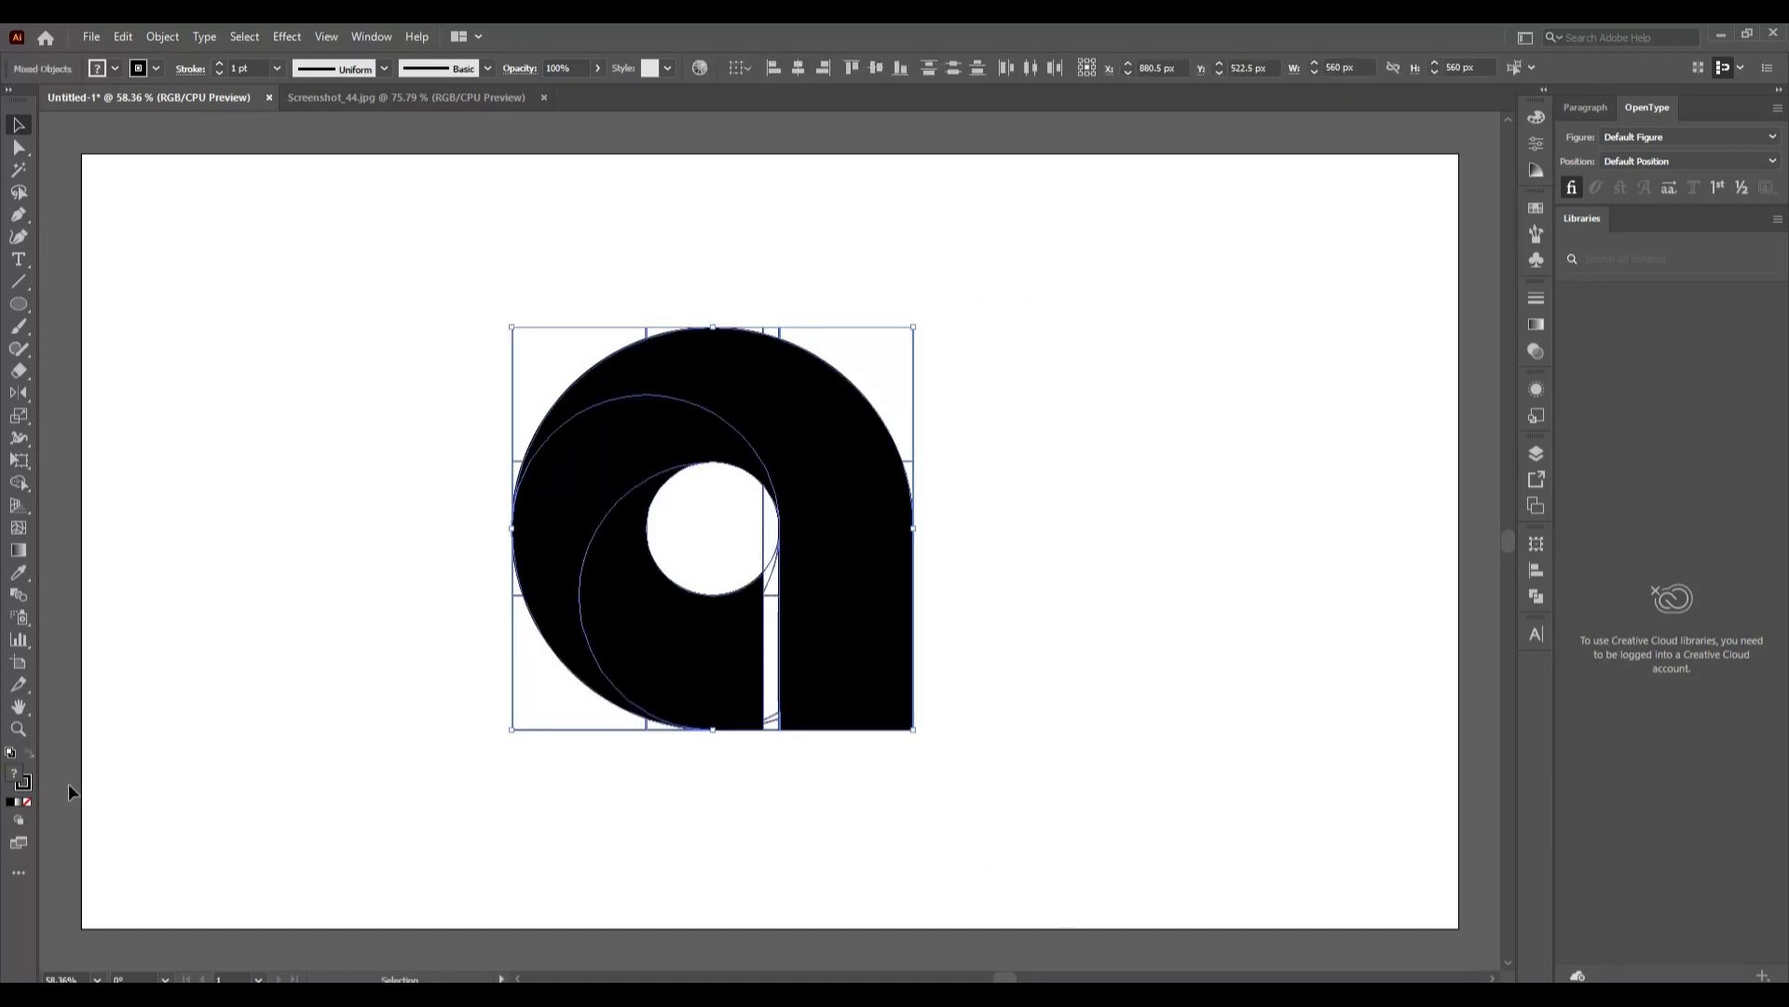
{"action": "left_click", "coordinate": [20, 487]}
{"action": "scroll", "coordinate": [566, 751], "scroll_direction": "up", "scroll_amount": 4}
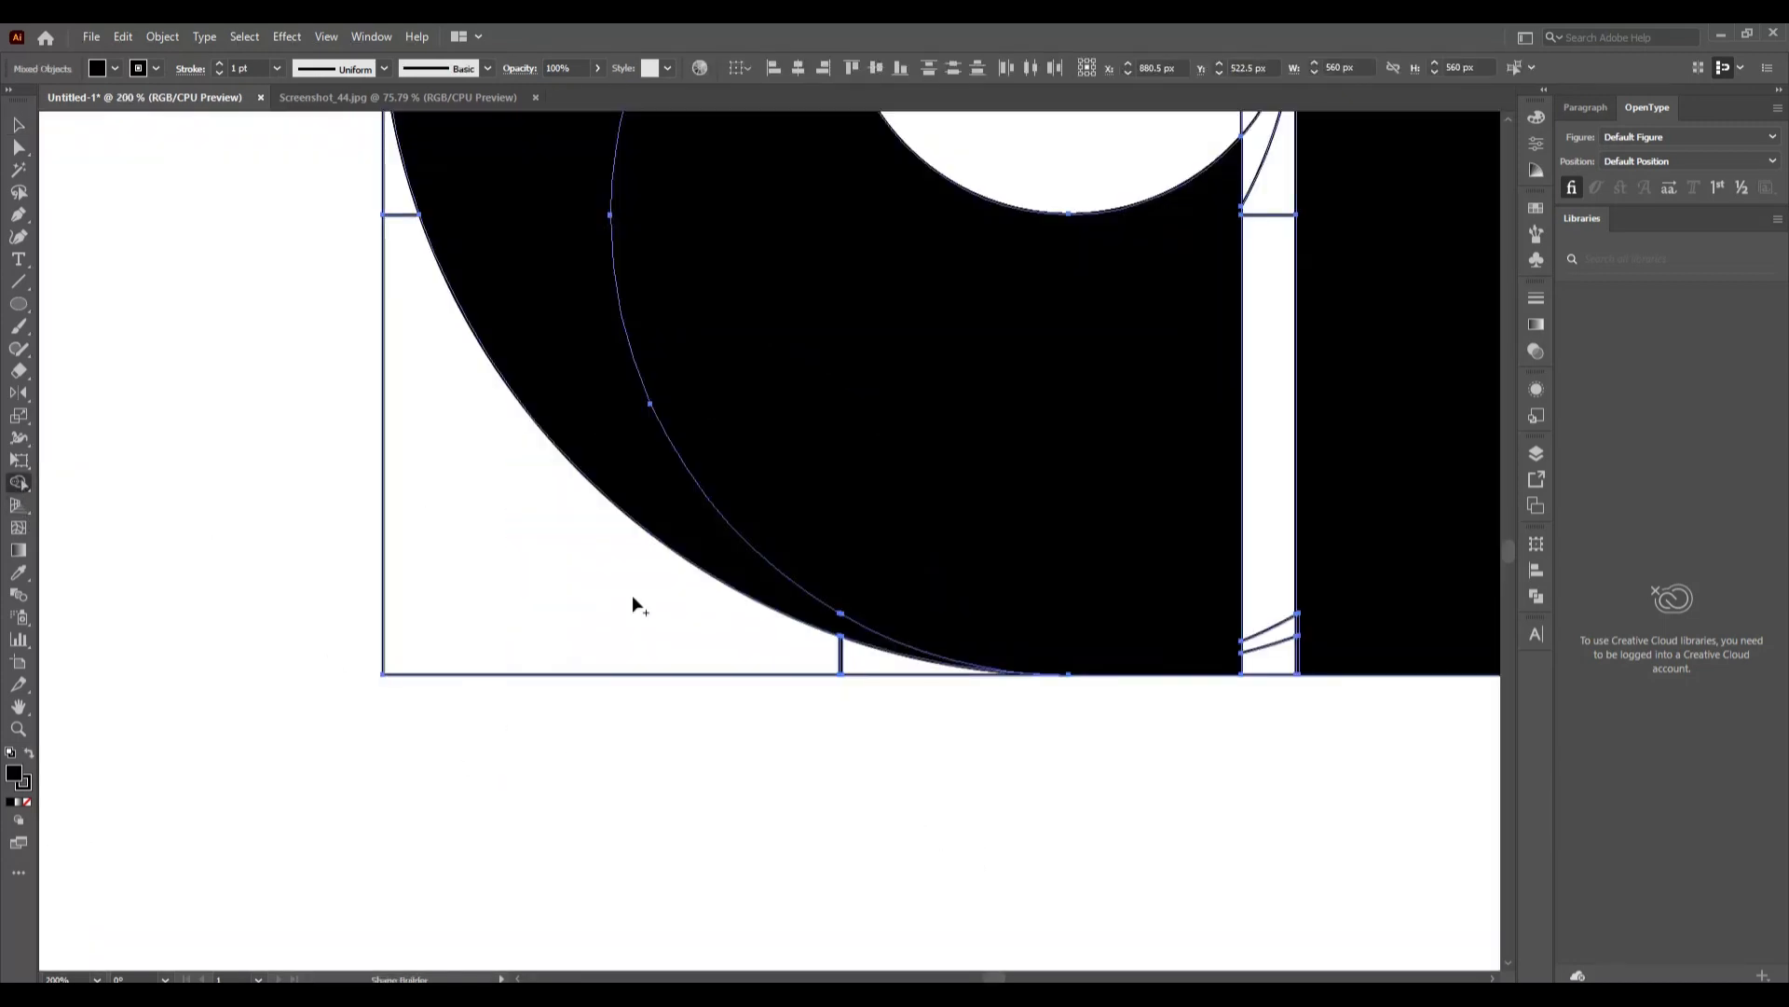
{"action": "scroll", "coordinate": [1368, 689], "scroll_direction": "up", "scroll_amount": 3}
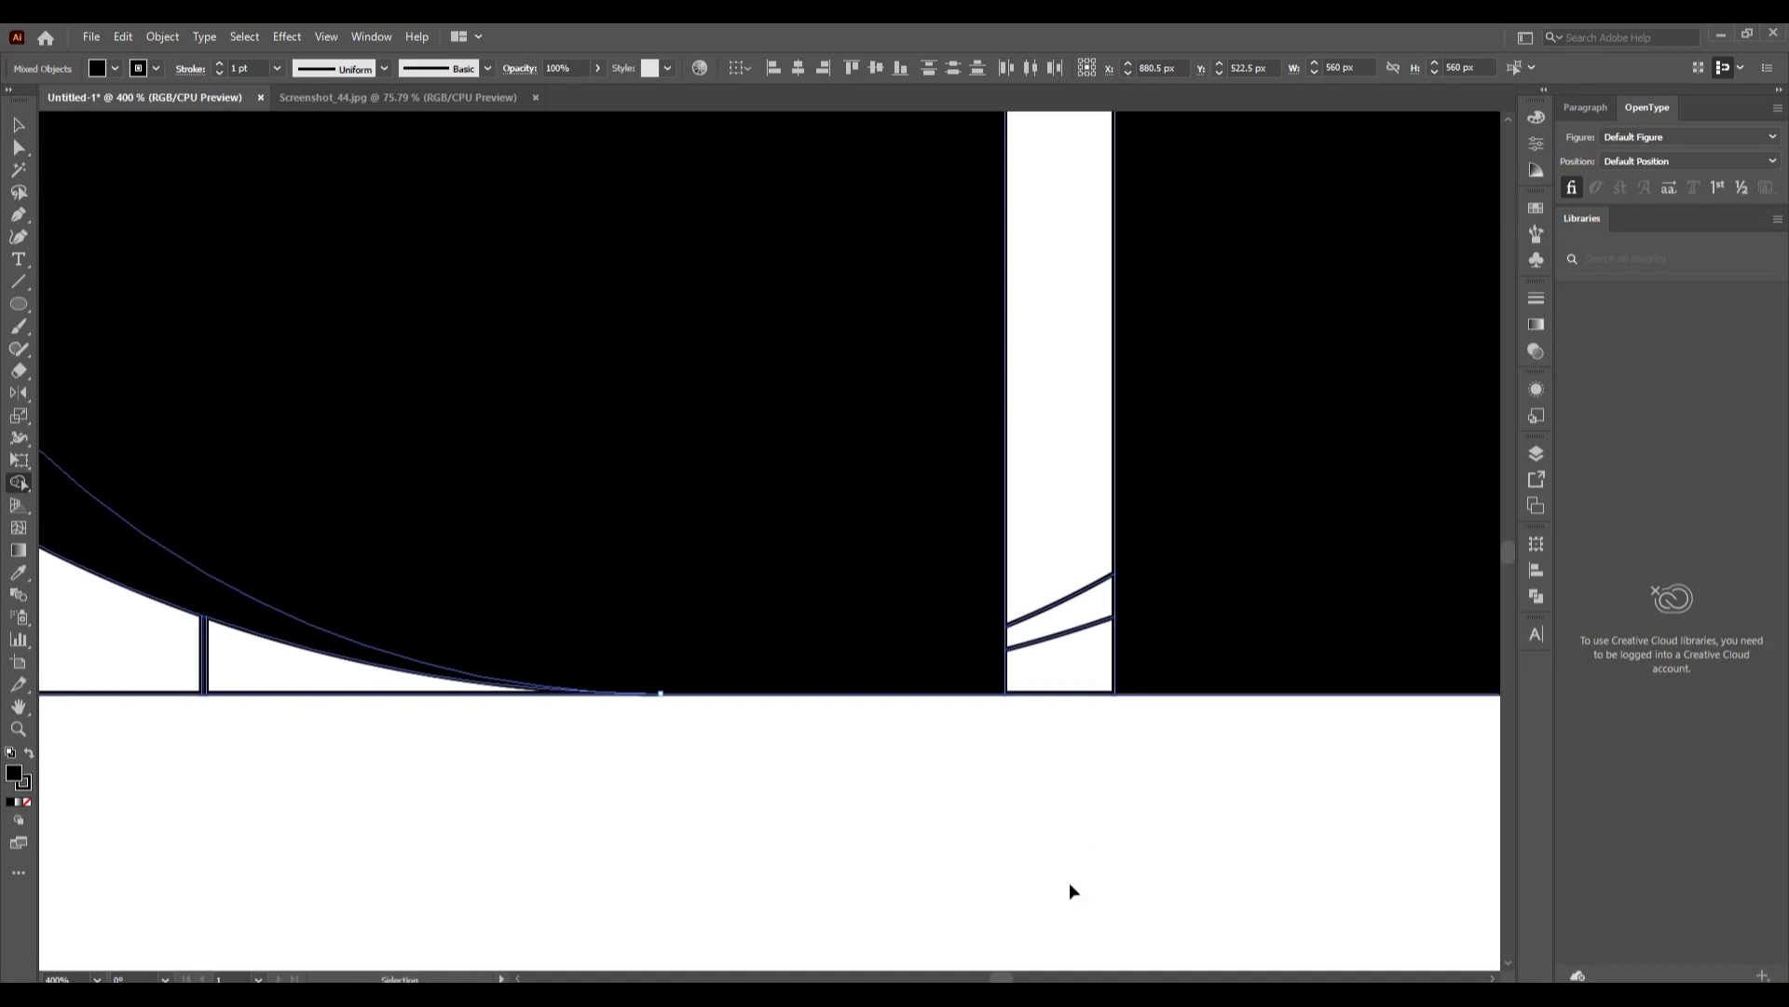
{"action": "key", "text": "ctrl+0"}
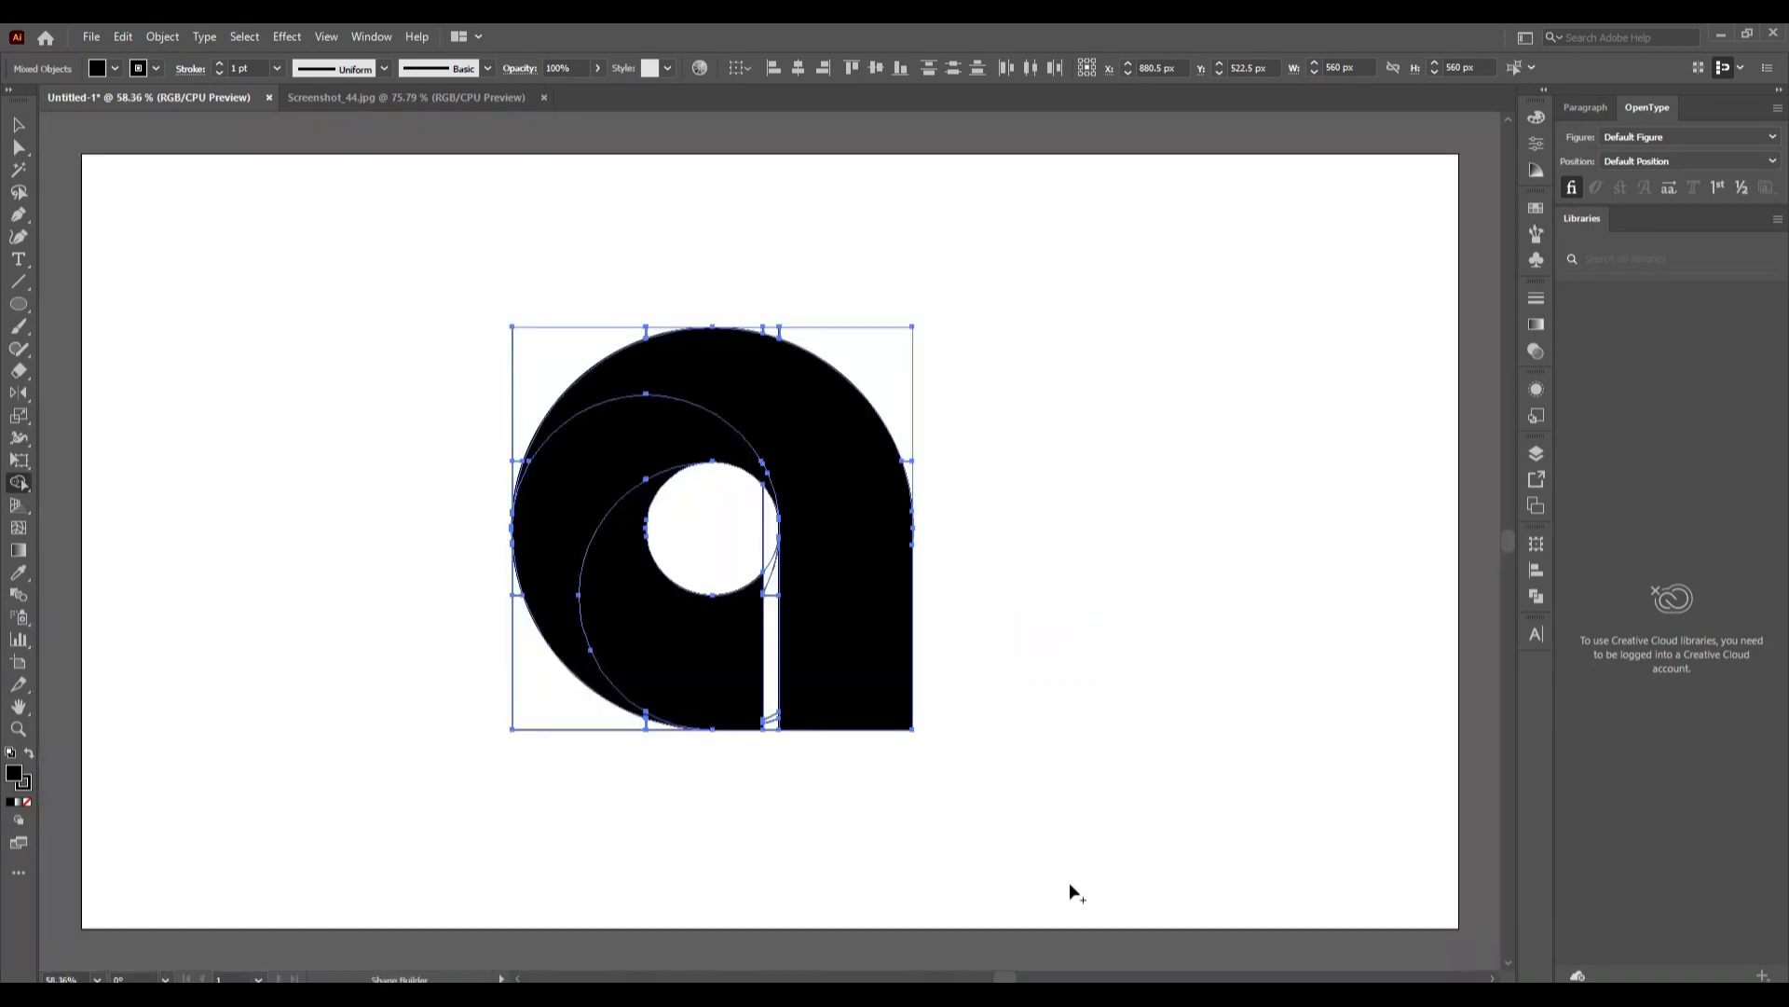
Select the black bowl, crescent and arch together and move them clear of the construction lines, then deselect.
{"action": "left_click", "coordinate": [16, 128]}
{"action": "left_click", "coordinate": [248, 473]}
{"action": "left_click", "coordinate": [663, 657]}
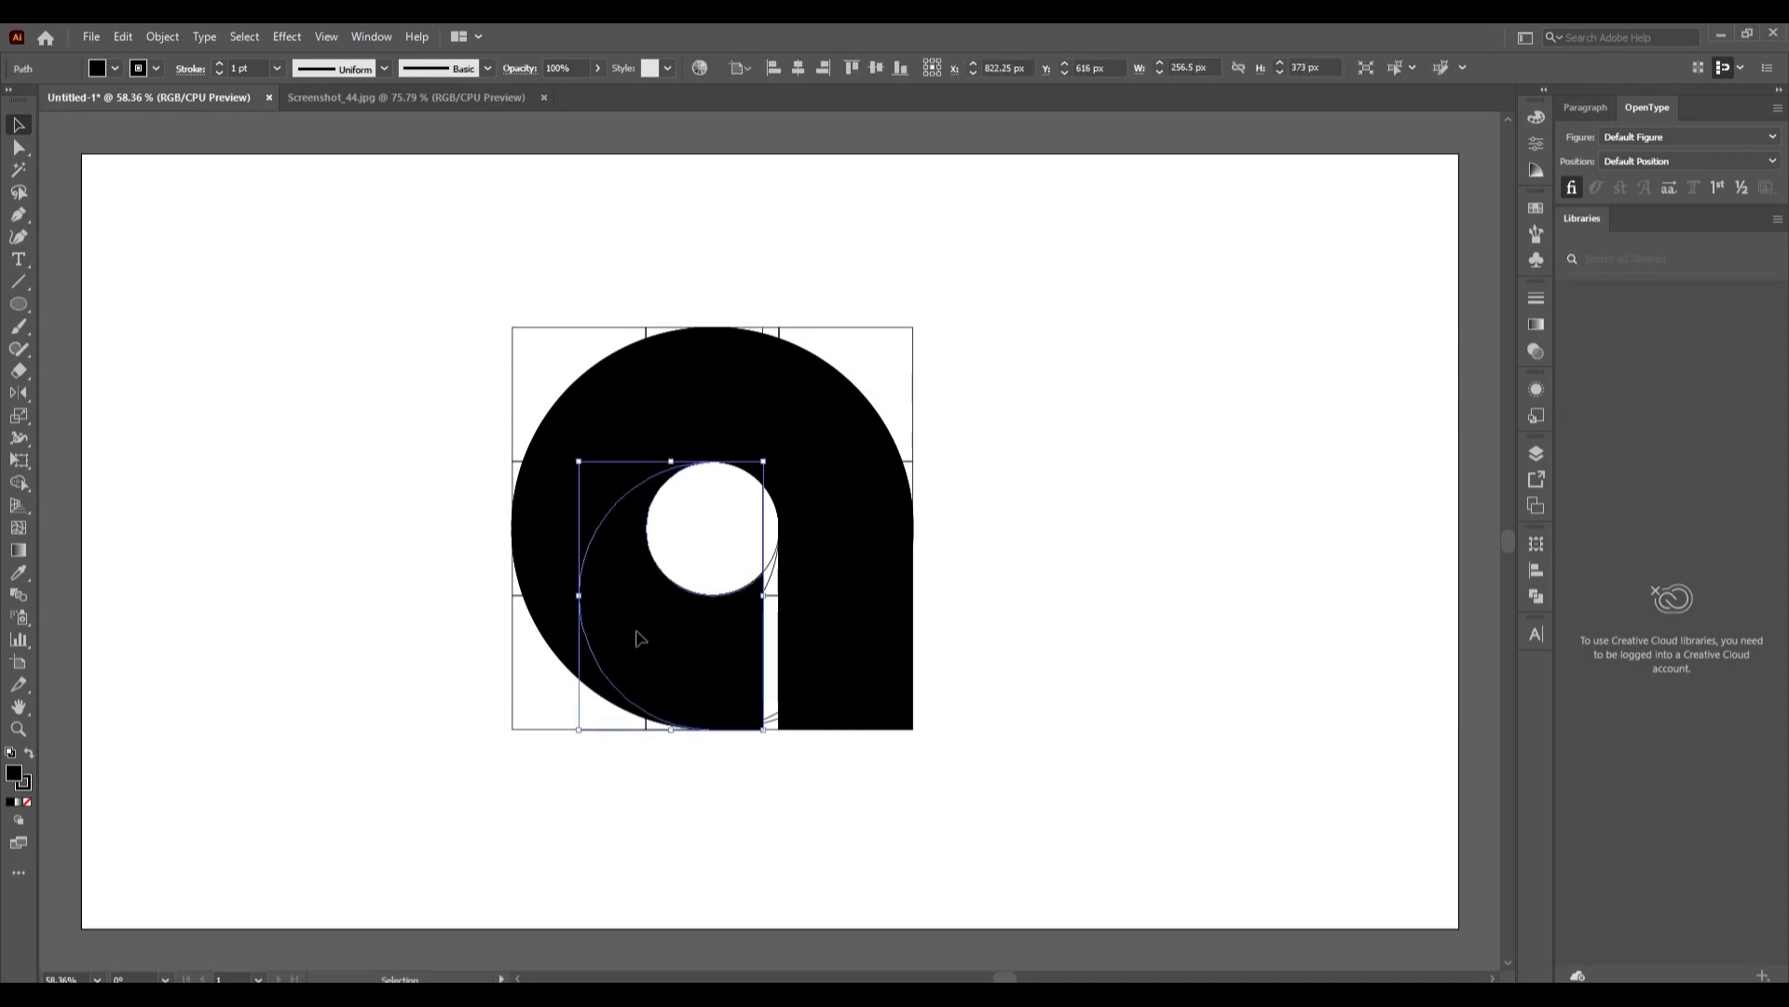
{"action": "left_click", "coordinate": [820, 500]}
{"action": "left_click_drag", "start_coordinate": [820, 500], "coordinate": [1312, 440]}
{"action": "left_click", "coordinate": [1092, 842]}
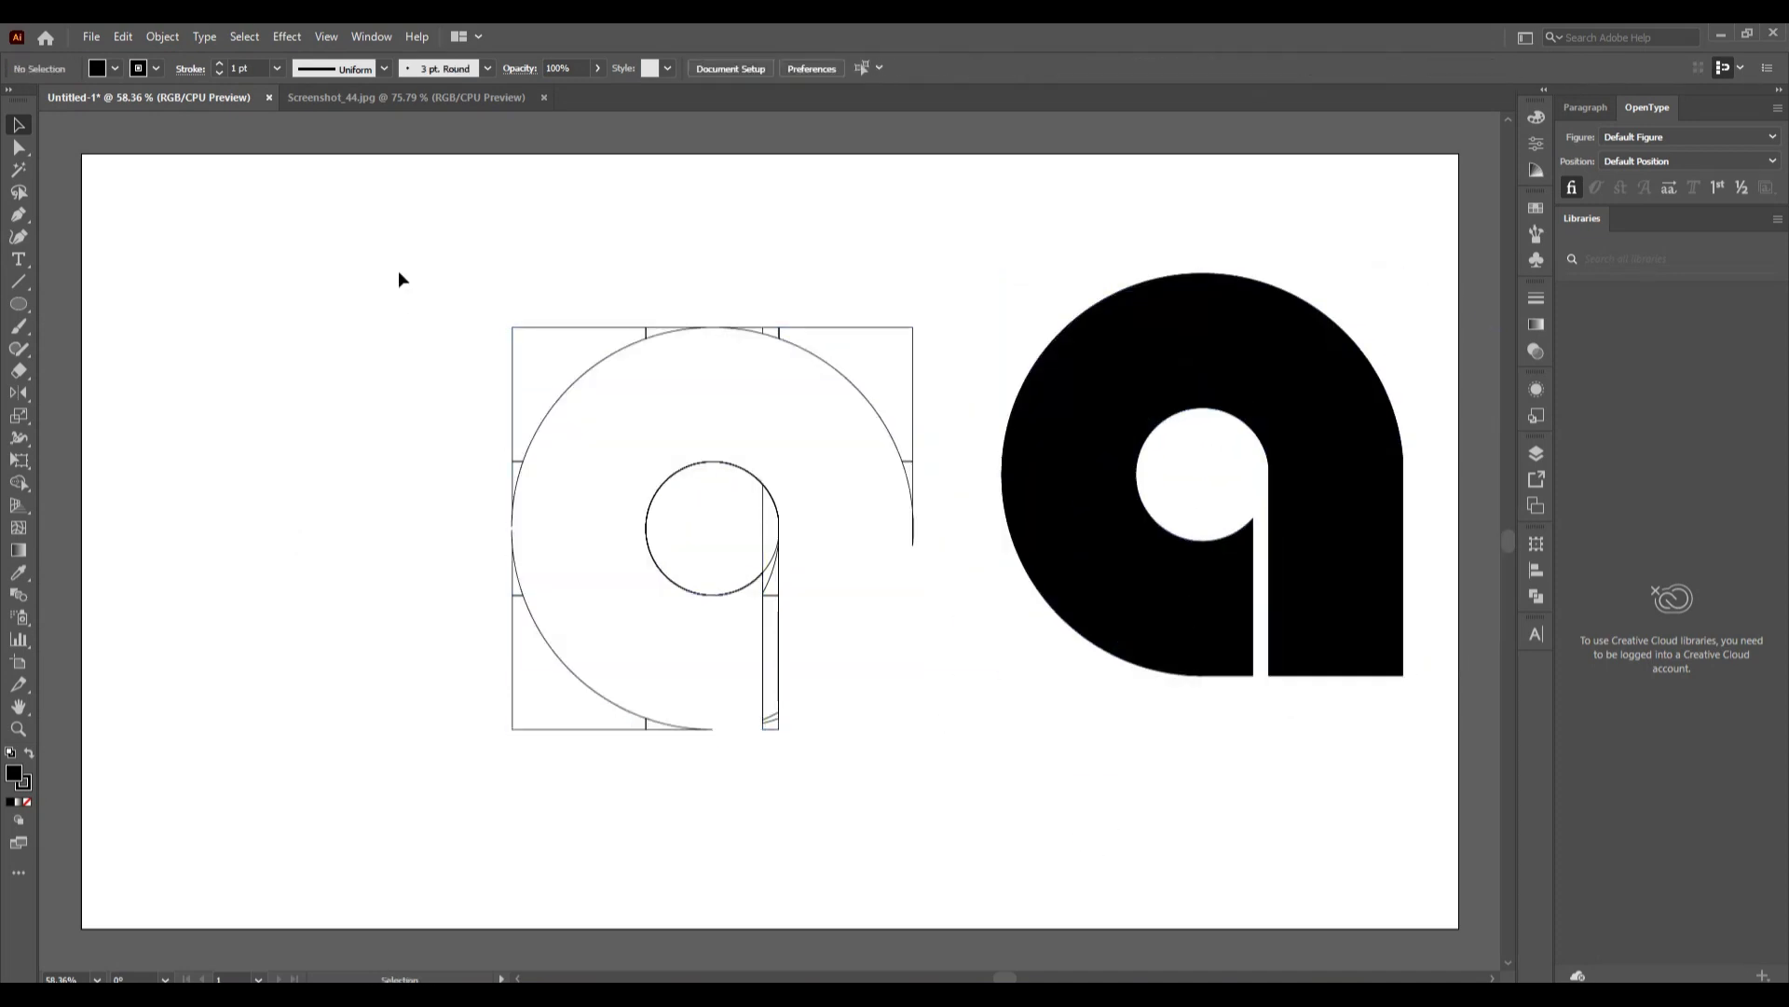
Delete the leftover construction lines and move the black letter shapes back to the middle of the artboard.
{"action": "left_click_drag", "start_coordinate": [400, 272], "coordinate": [935, 747]}
{"action": "key", "text": "Delete"}
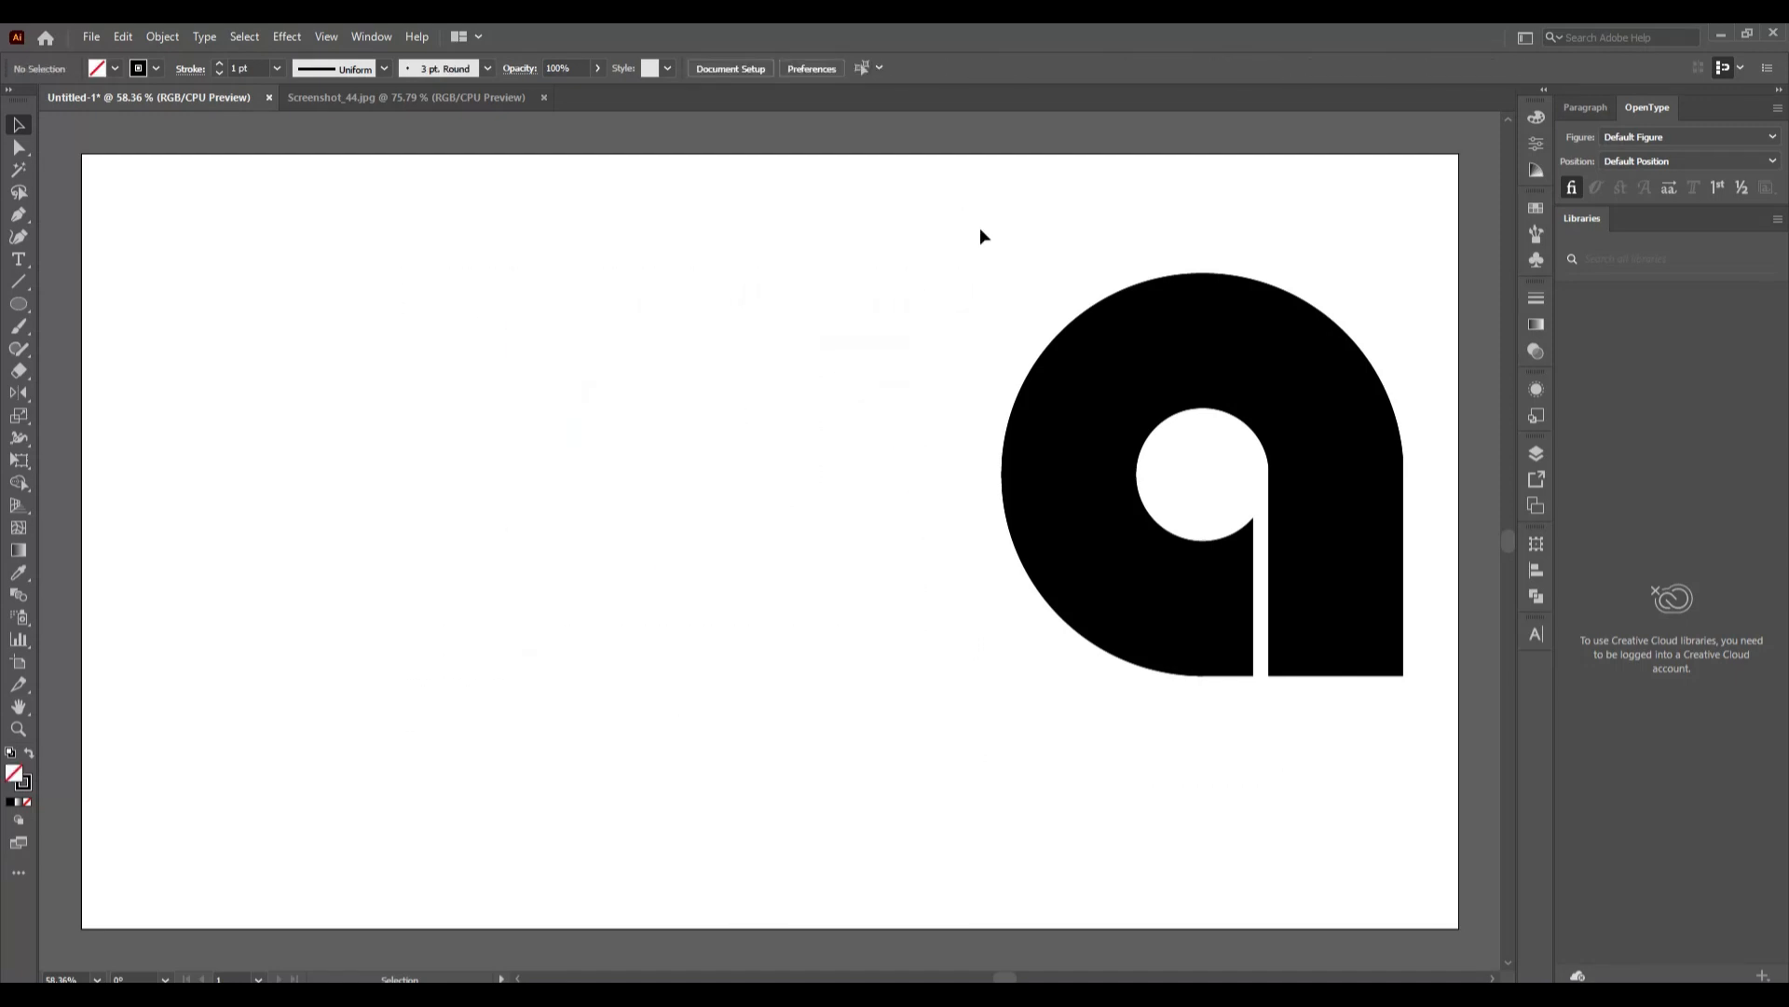
{"action": "left_click_drag", "start_coordinate": [981, 236], "coordinate": [1383, 760]}
{"action": "left_click_drag", "start_coordinate": [1346, 652], "coordinate": [885, 786]}
Remove the stroke from the three black letter shapes and deselect them.
{"action": "left_click", "coordinate": [156, 68]}
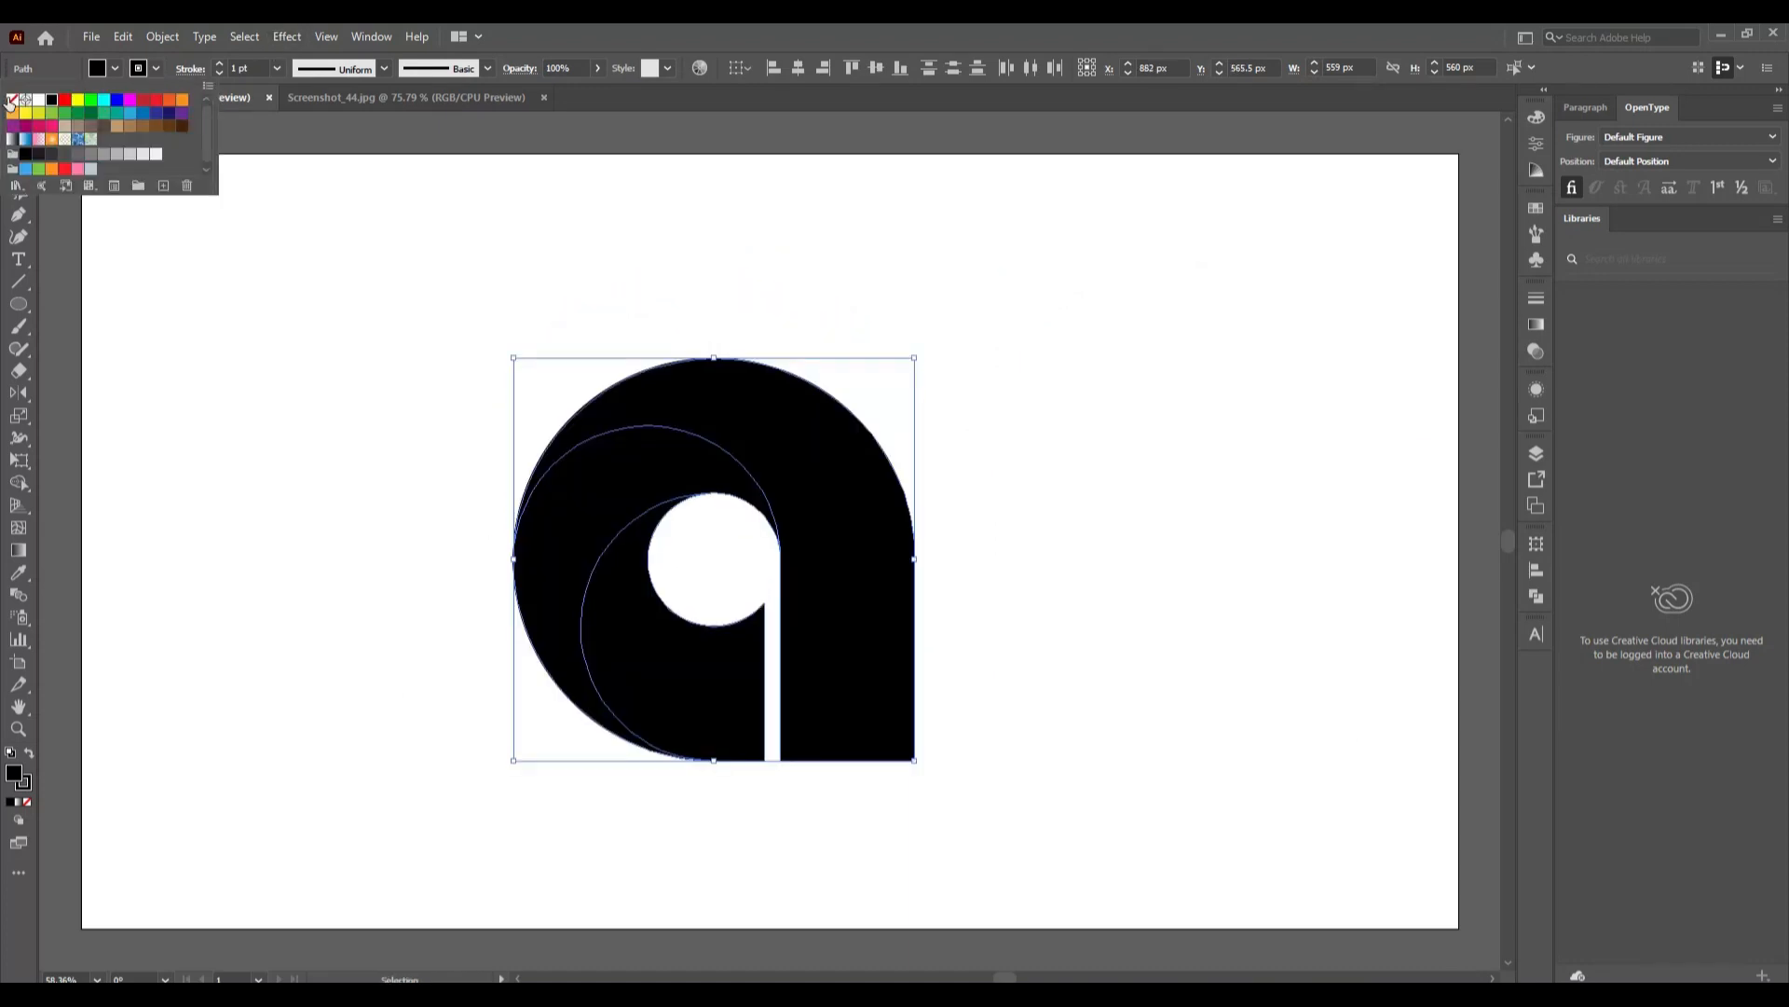
{"action": "left_click", "coordinate": [11, 99]}
{"action": "left_click", "coordinate": [269, 503]}
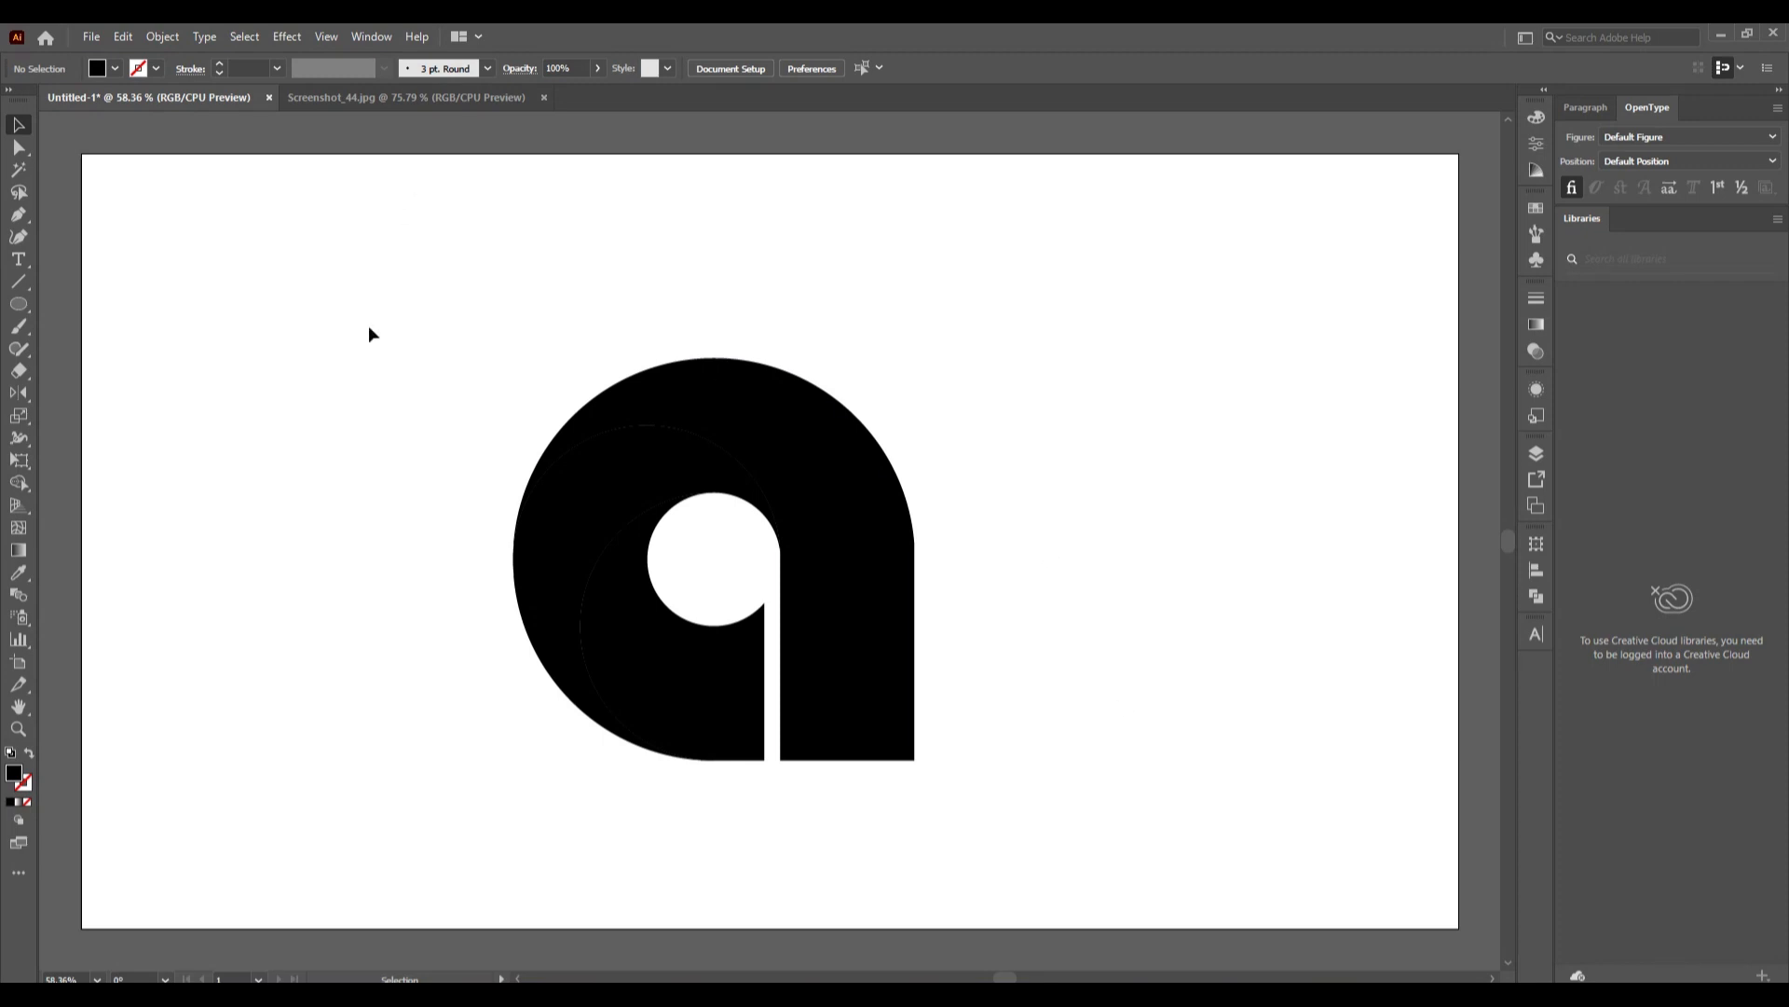
Fill all three letter shapes with the default white-to-black linear gradient at 0°.
{"action": "left_click_drag", "start_coordinate": [369, 333], "coordinate": [1068, 807]}
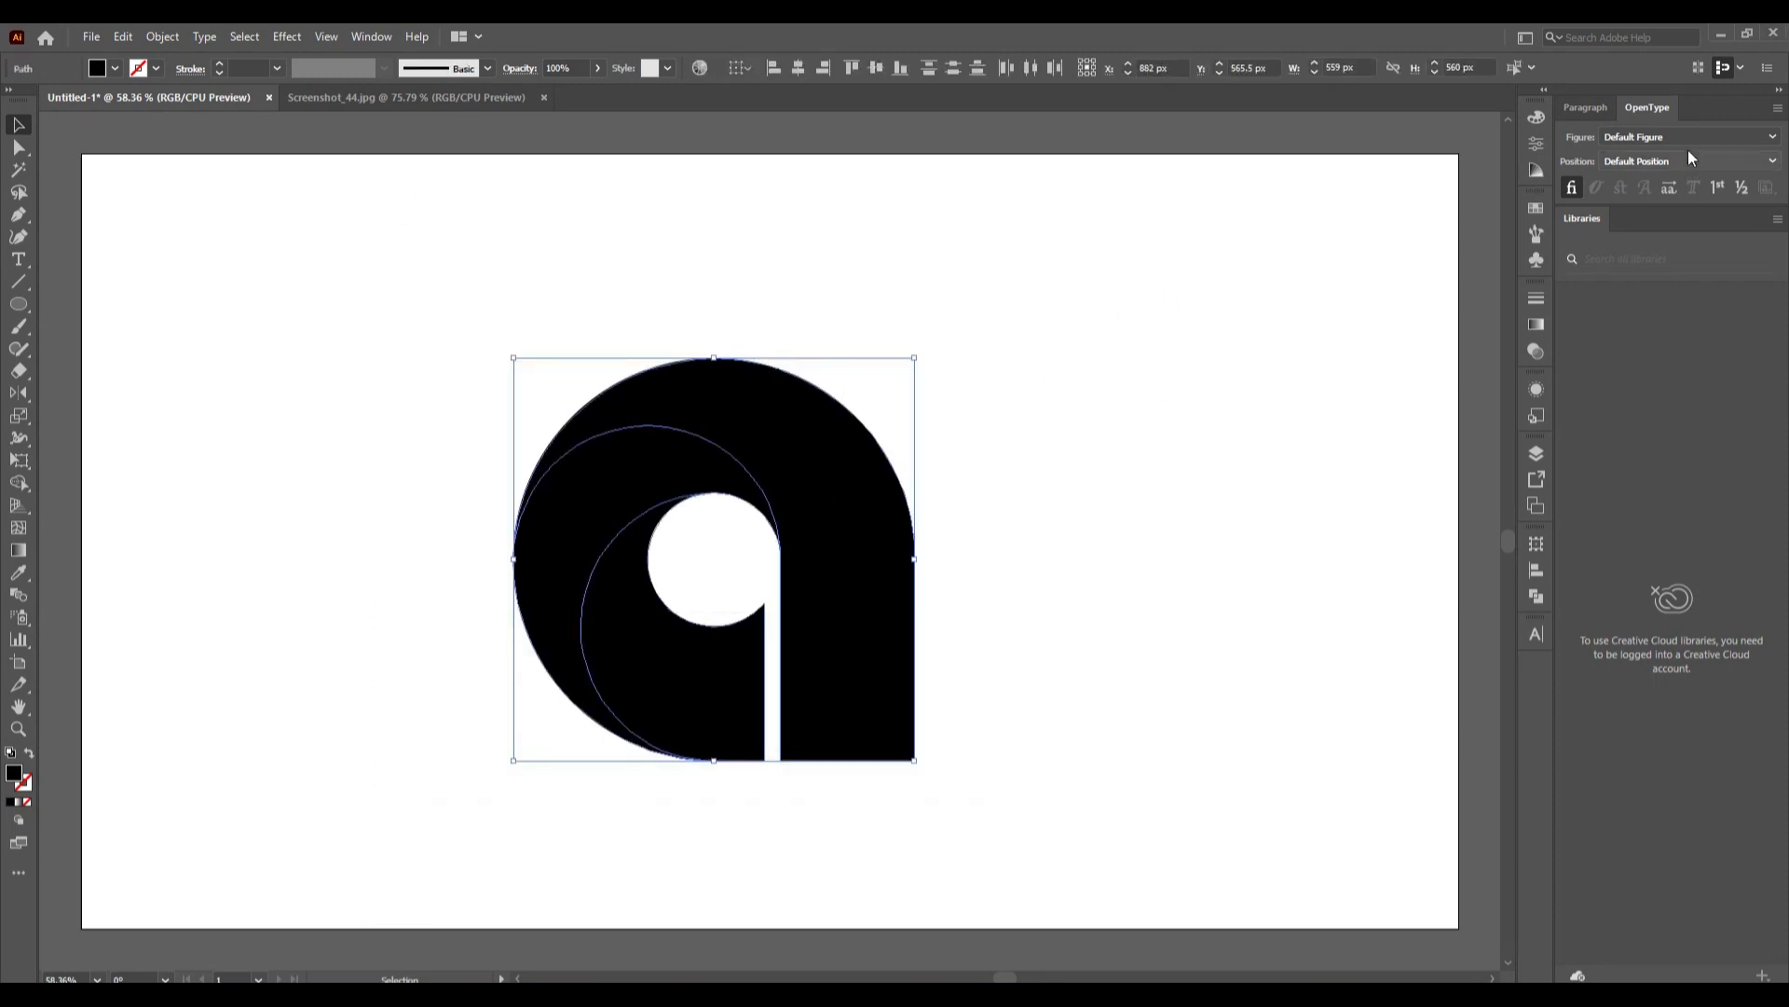
{"action": "left_click", "coordinate": [1537, 327]}
{"action": "left_click", "coordinate": [1400, 538]}
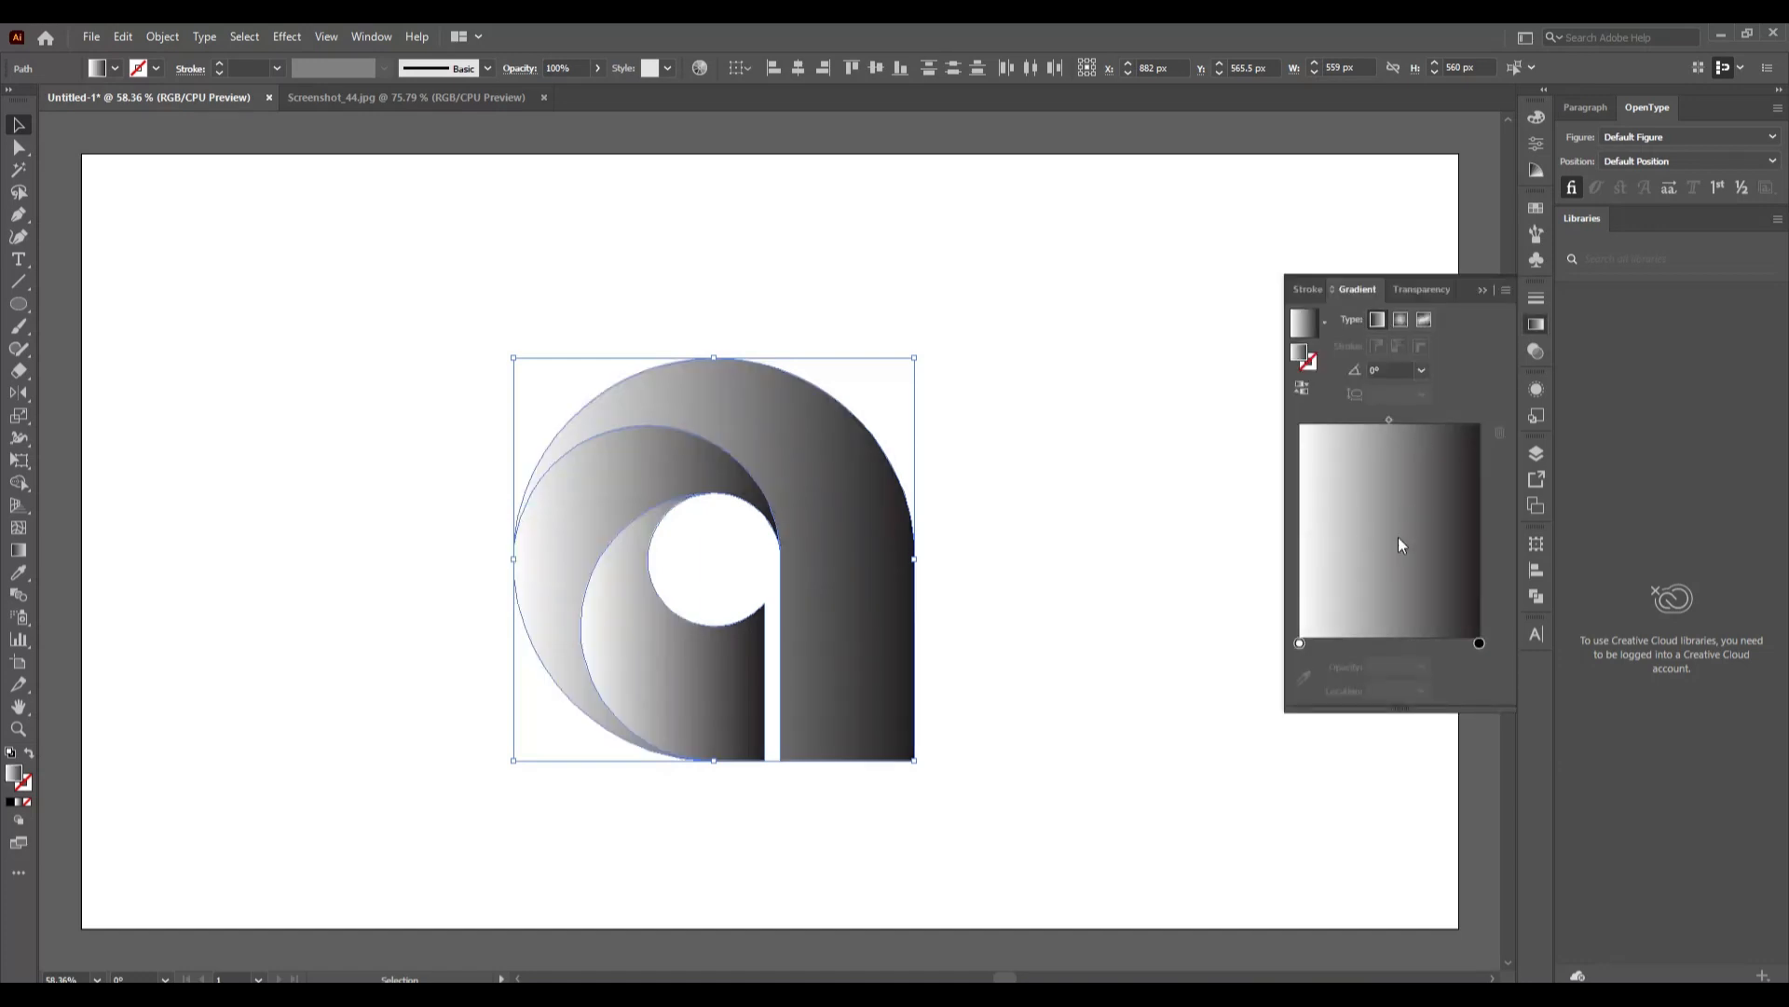
{"action": "left_click", "coordinate": [1170, 568]}
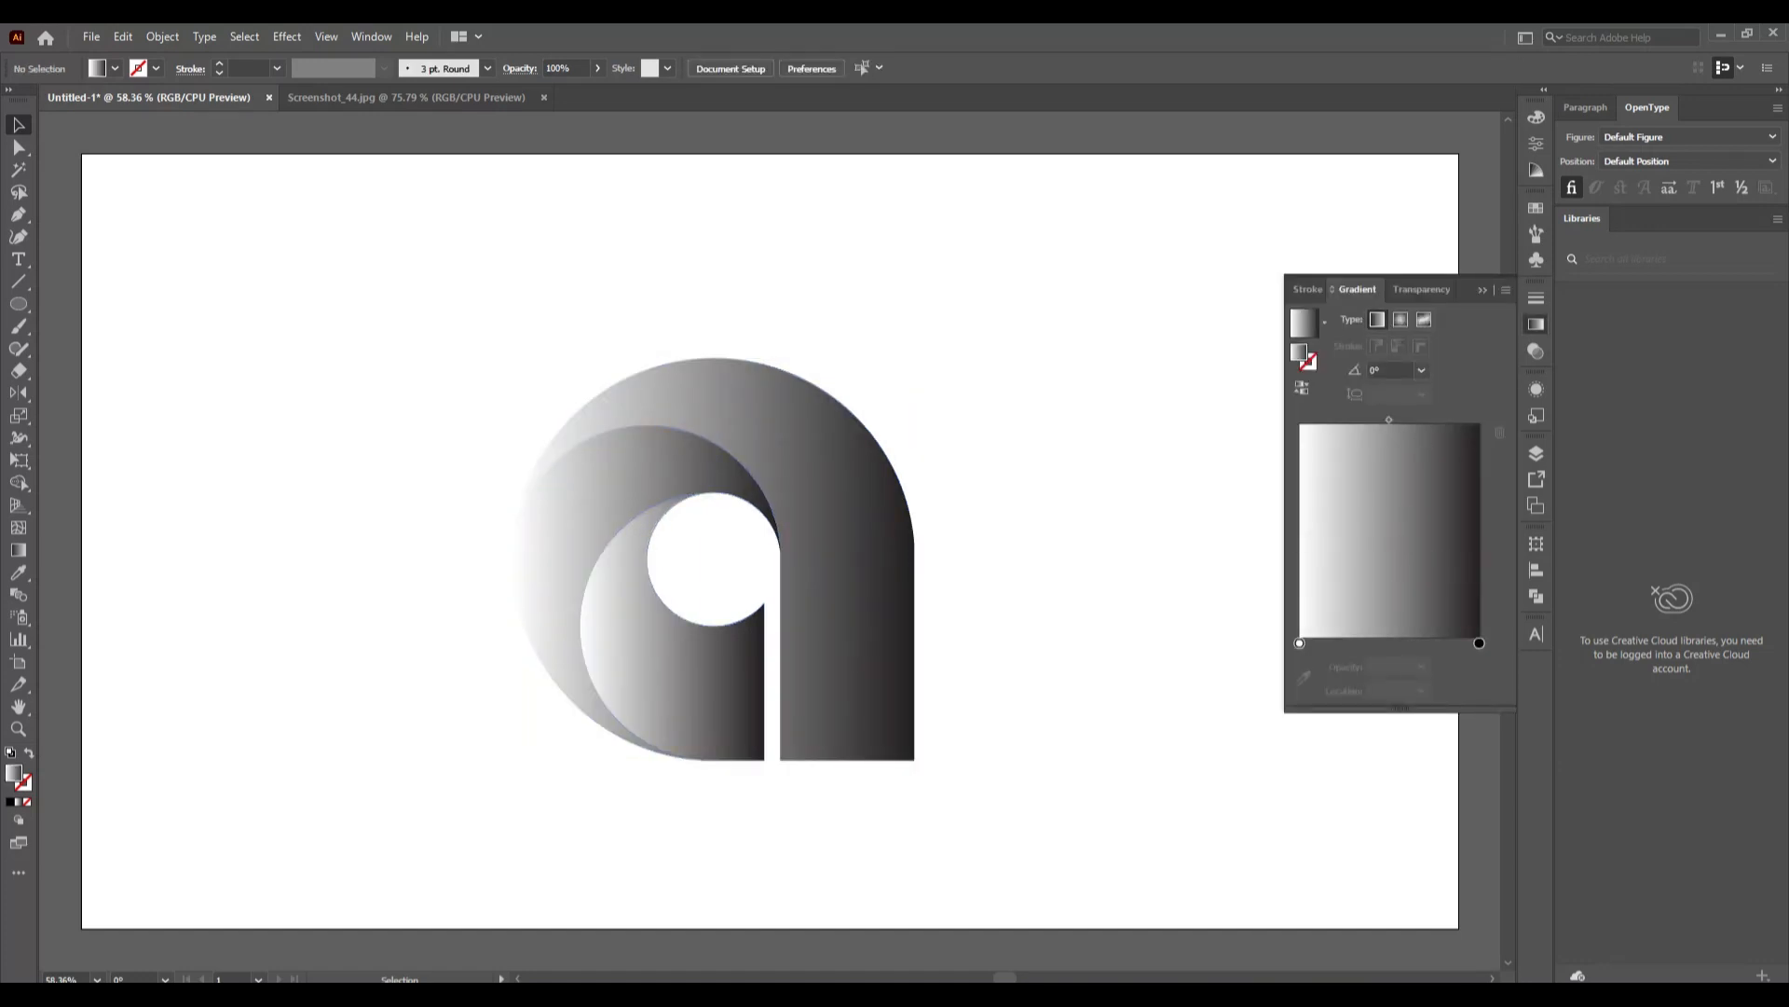
Change the black end stop of the outer arch's gradient to the pink swatch R=237 G=30 B=121.
{"action": "left_click", "coordinate": [895, 606]}
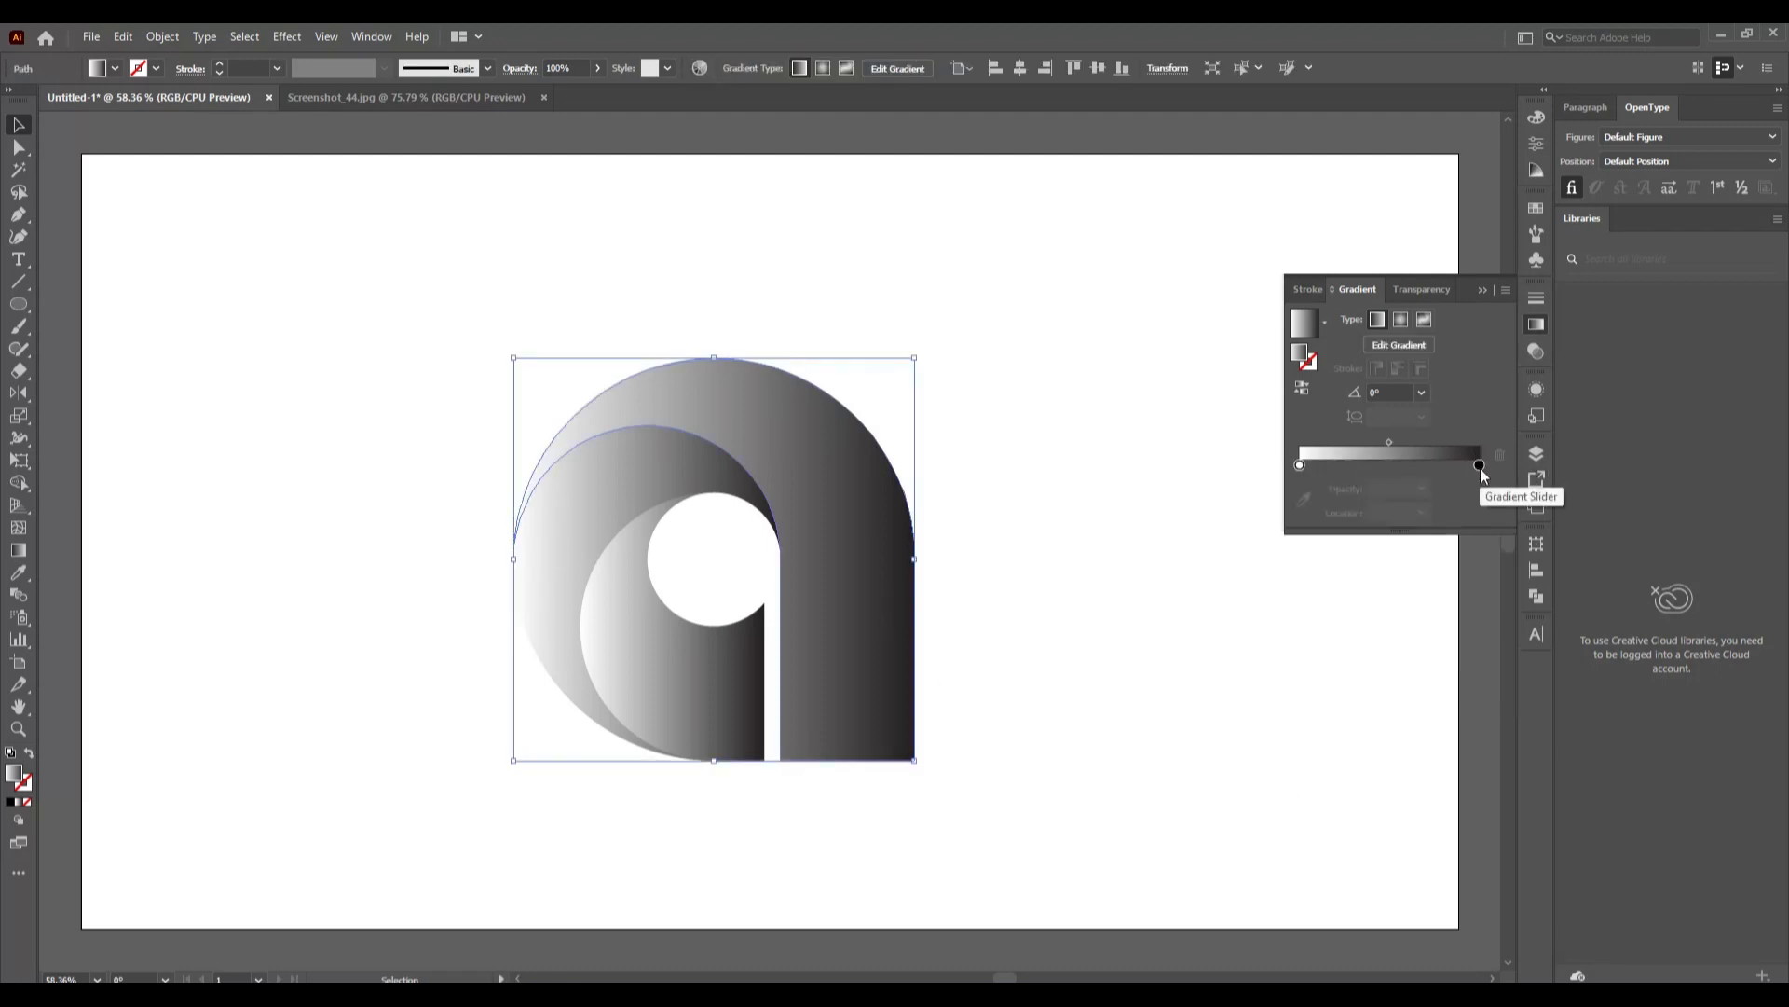
{"action": "double_click", "coordinate": [1479, 464]}
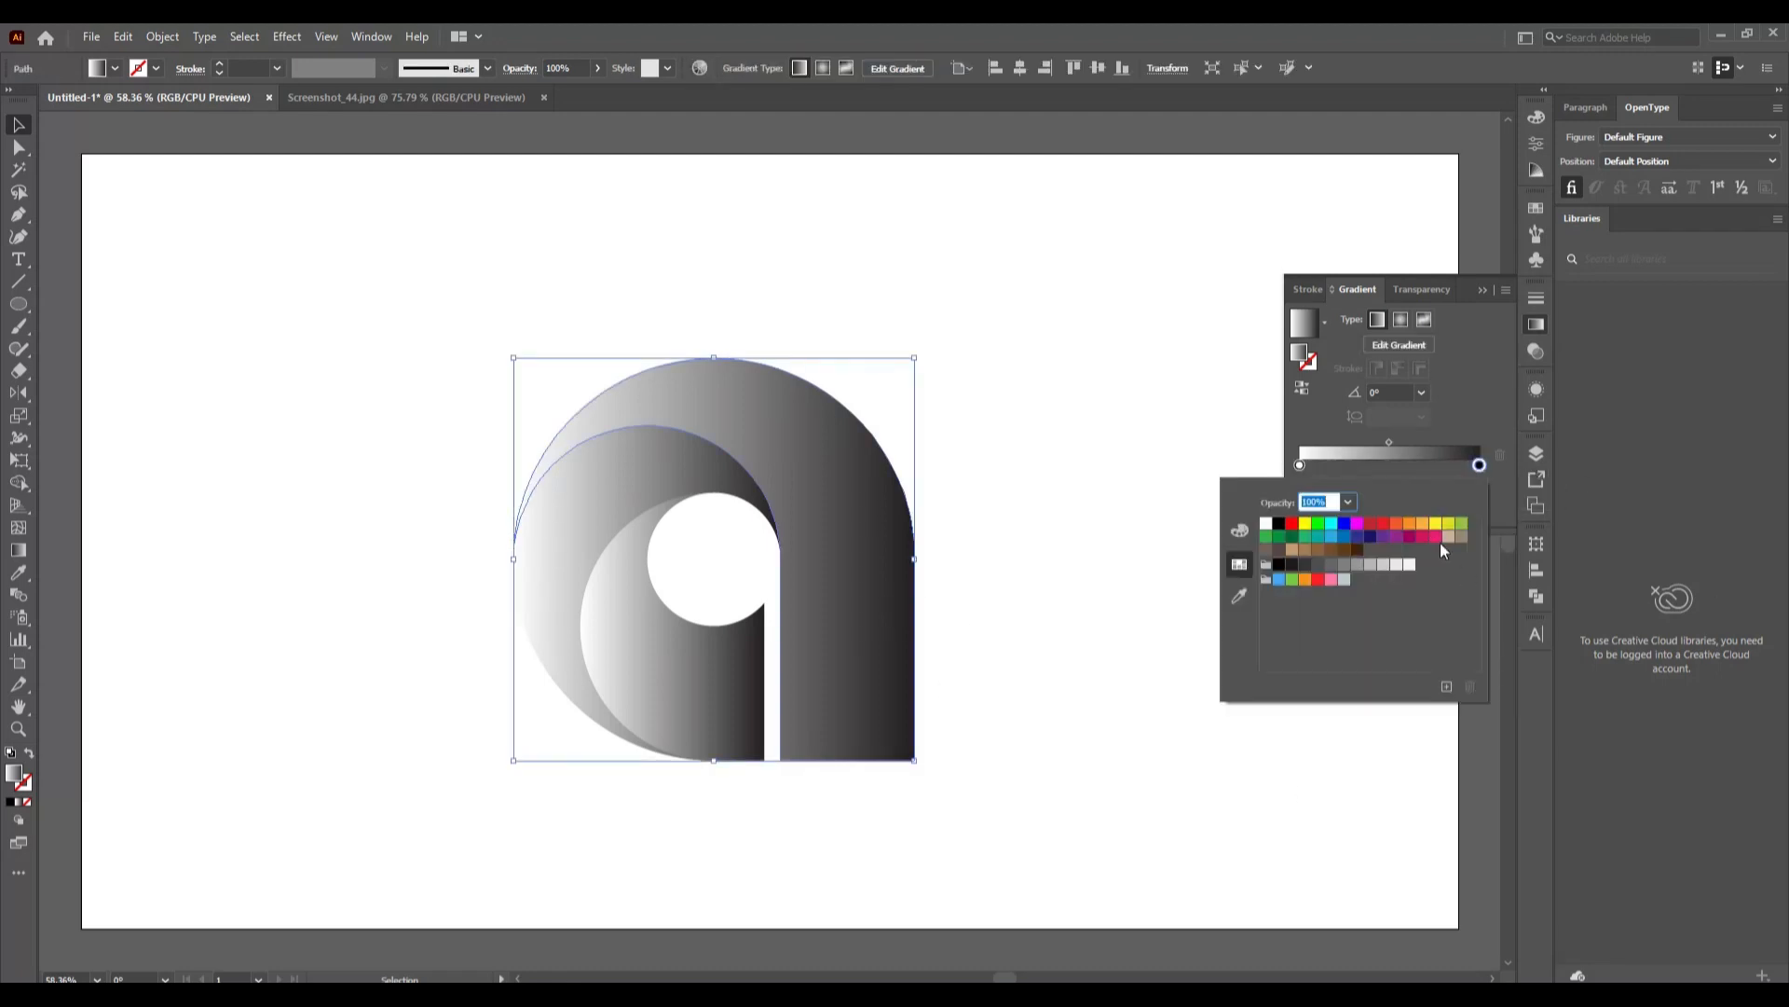
{"action": "left_click", "coordinate": [1434, 537]}
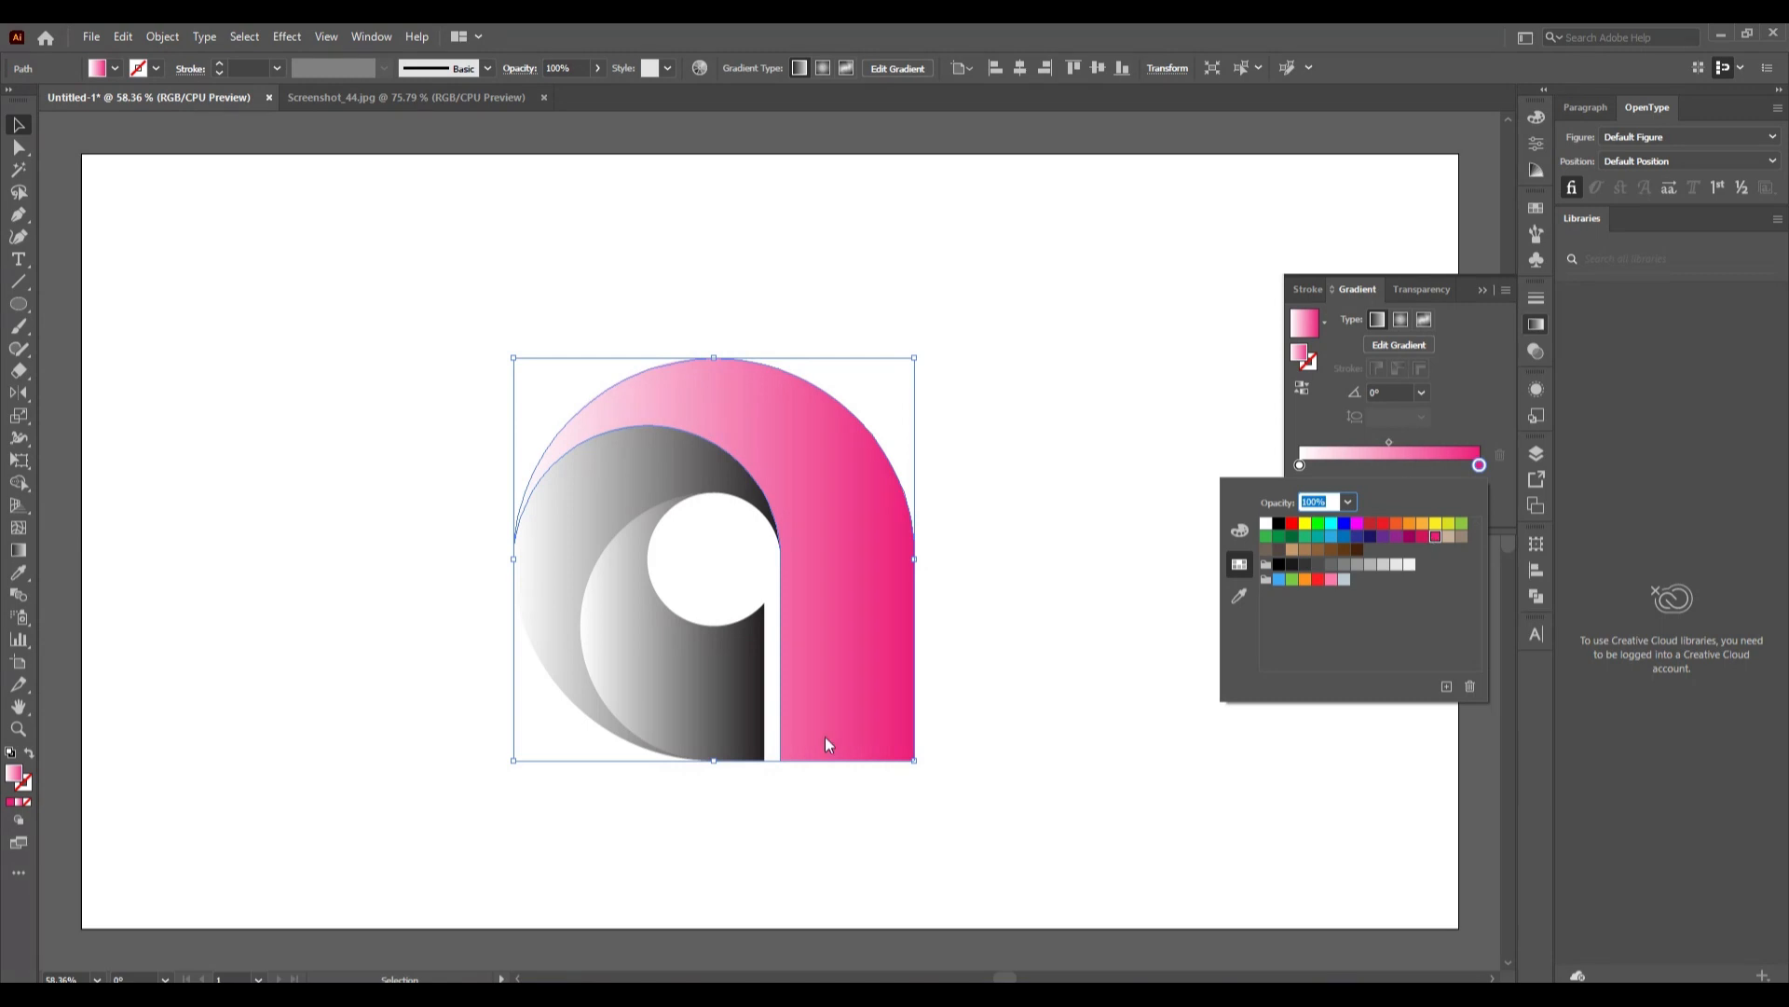
{"action": "left_click", "coordinate": [1078, 632]}
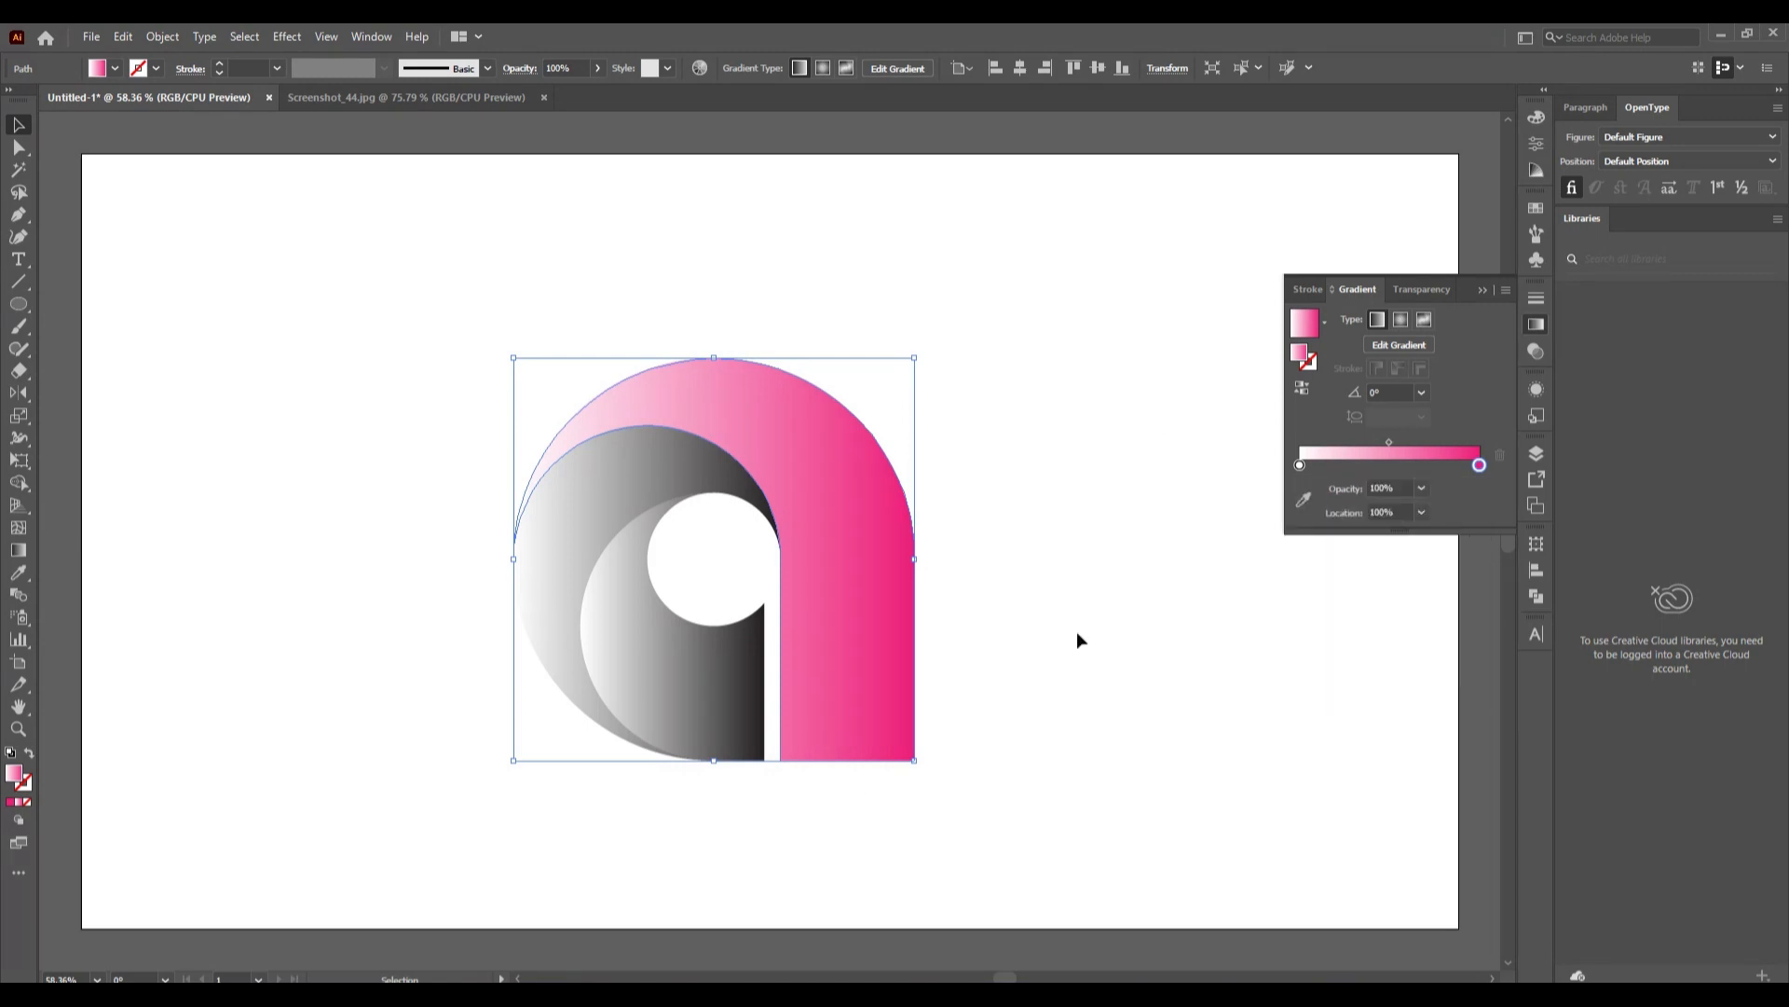
Change the black end stop of the middle crescent's gradient to the pink swatch R=237 G=30 B=121.
{"action": "left_click", "coordinate": [615, 491]}
{"action": "double_click", "coordinate": [1480, 465]}
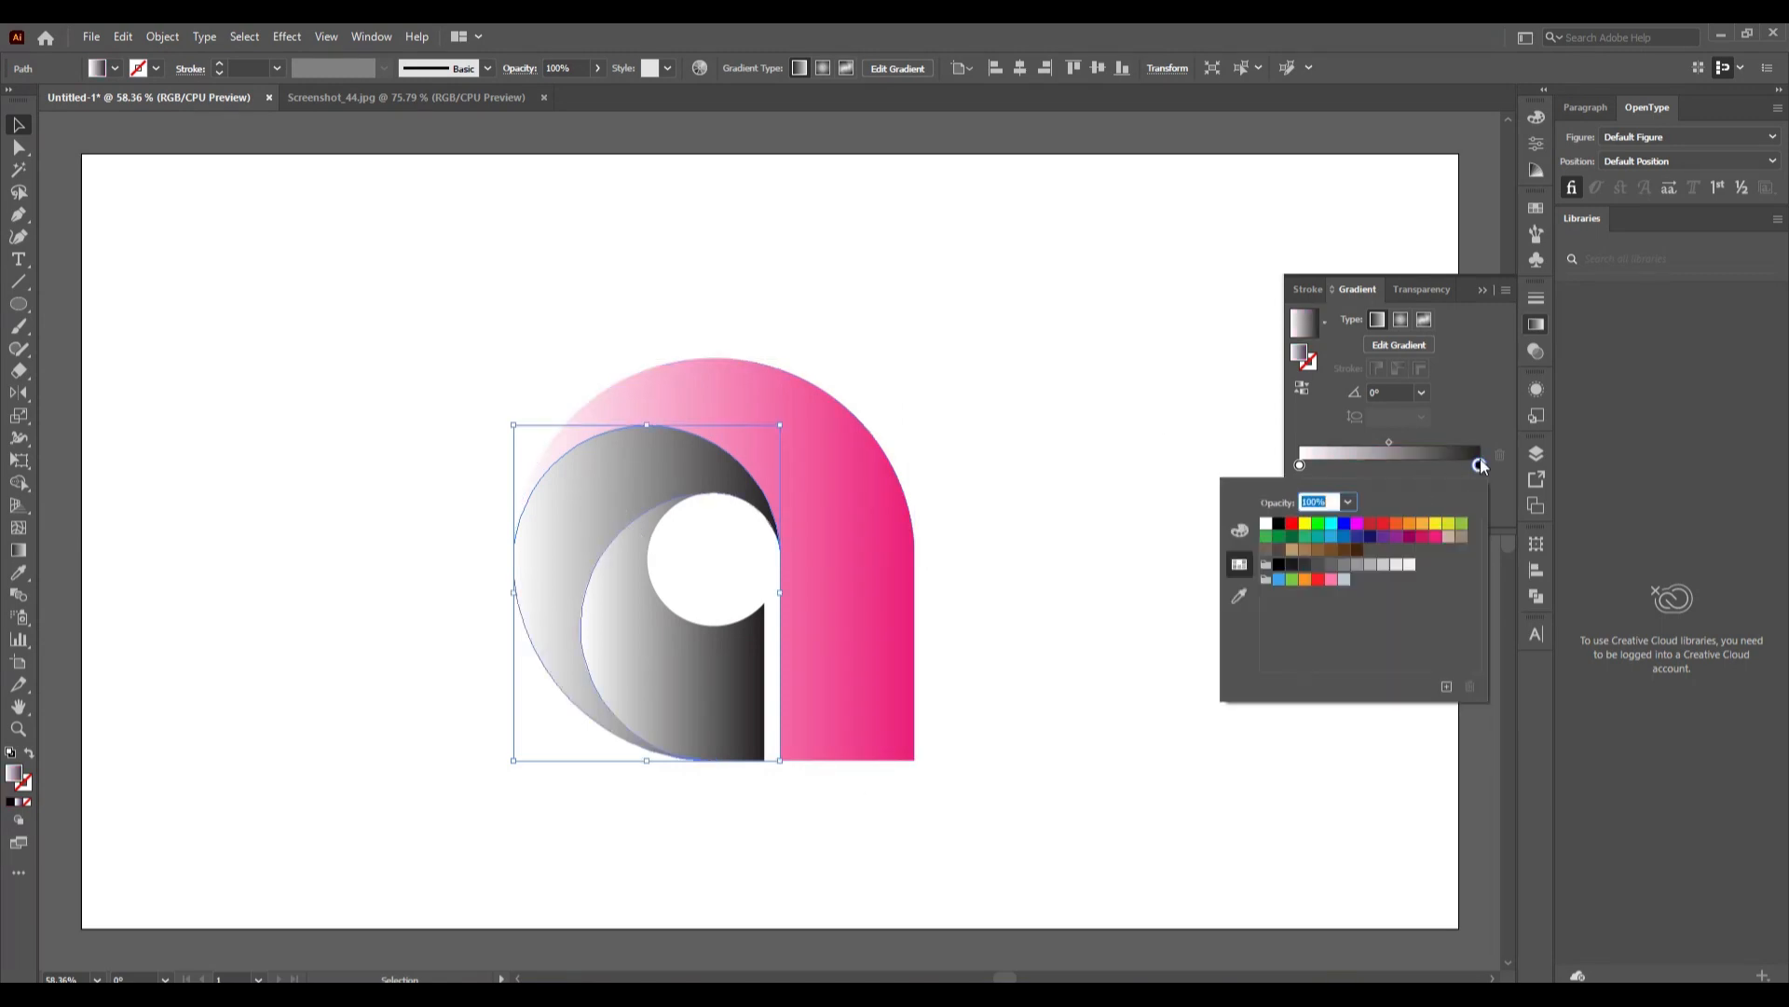
{"action": "left_click", "coordinate": [1439, 537]}
{"action": "left_click", "coordinate": [1098, 651]}
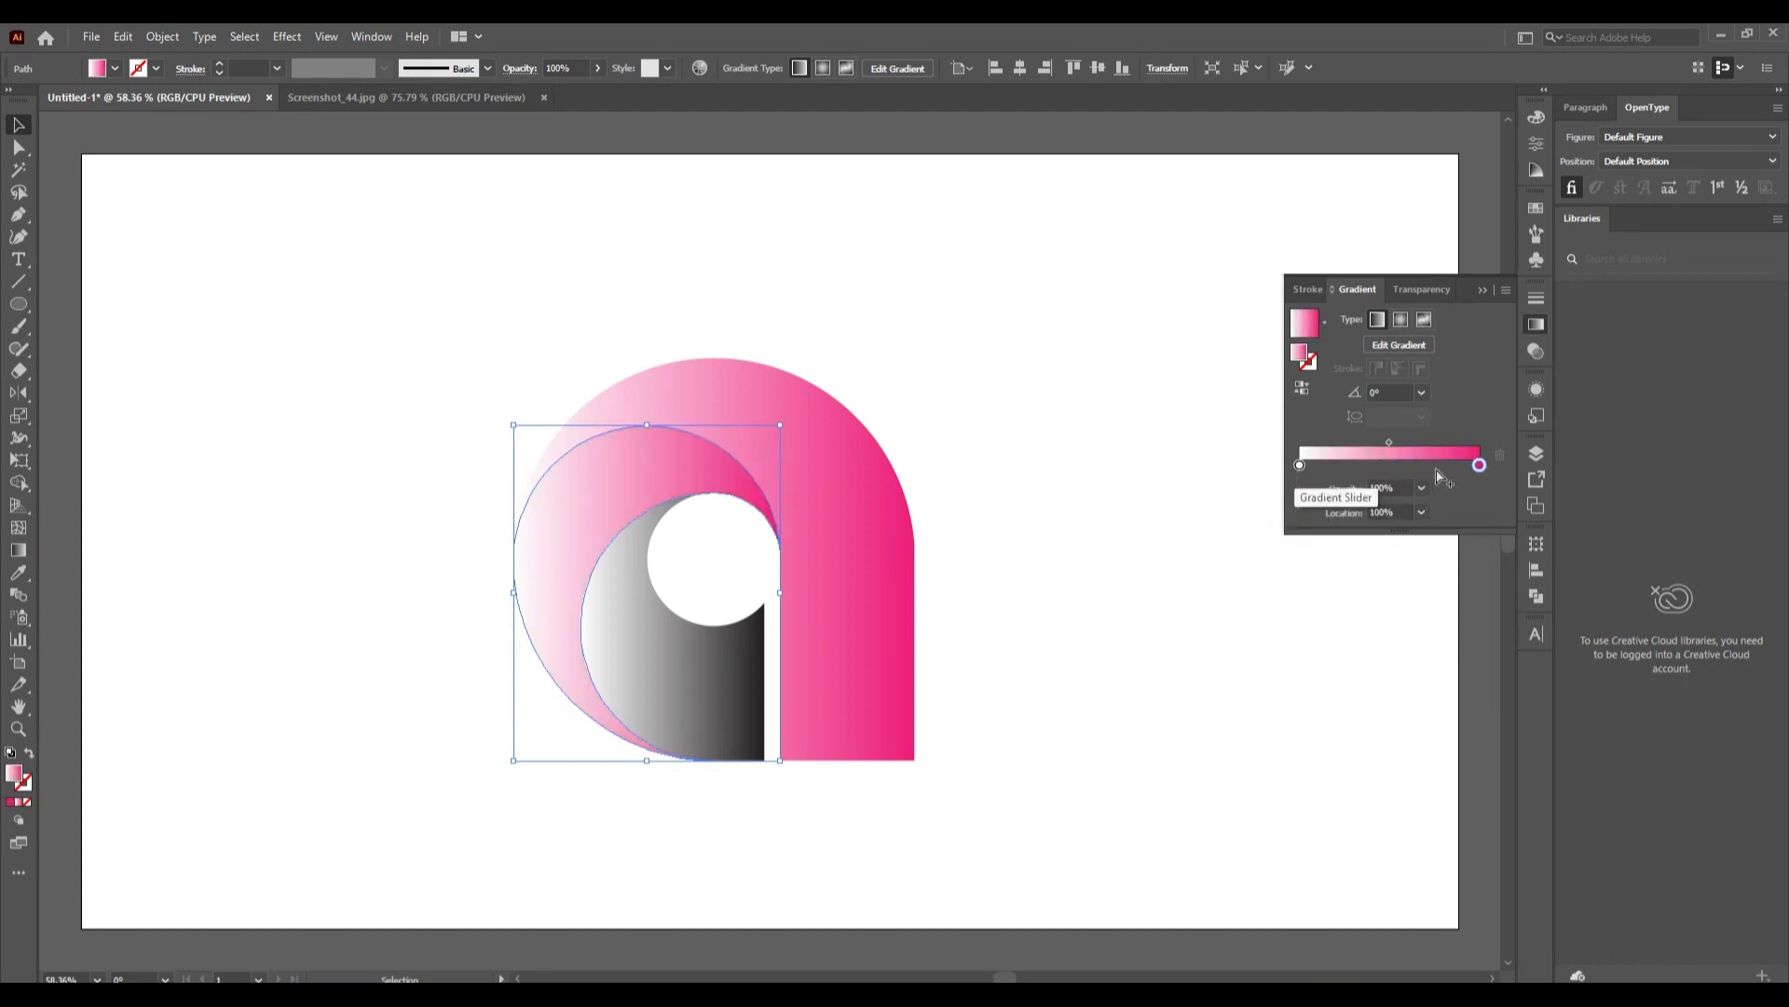
Change the black end stop of the inner bowl's gradient to the pink swatch R=237 G=30 B=121 and deselect it.
{"action": "left_click", "coordinate": [716, 669]}
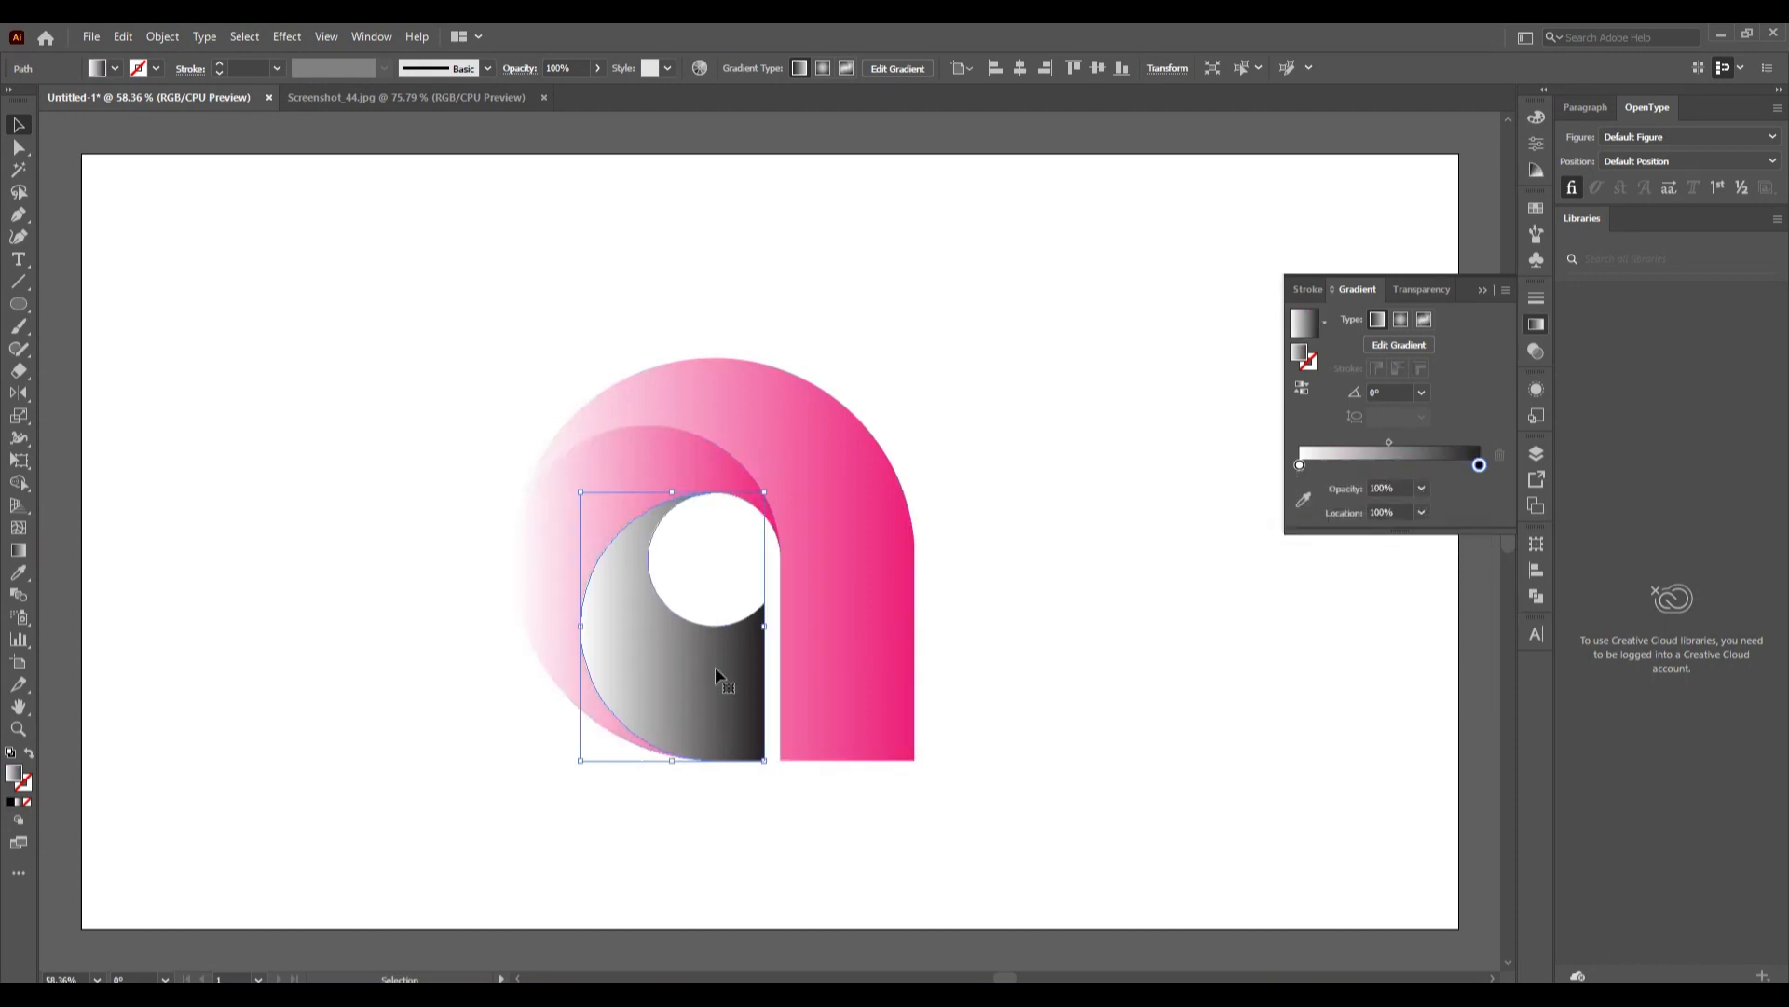
{"action": "double_click", "coordinate": [1480, 465]}
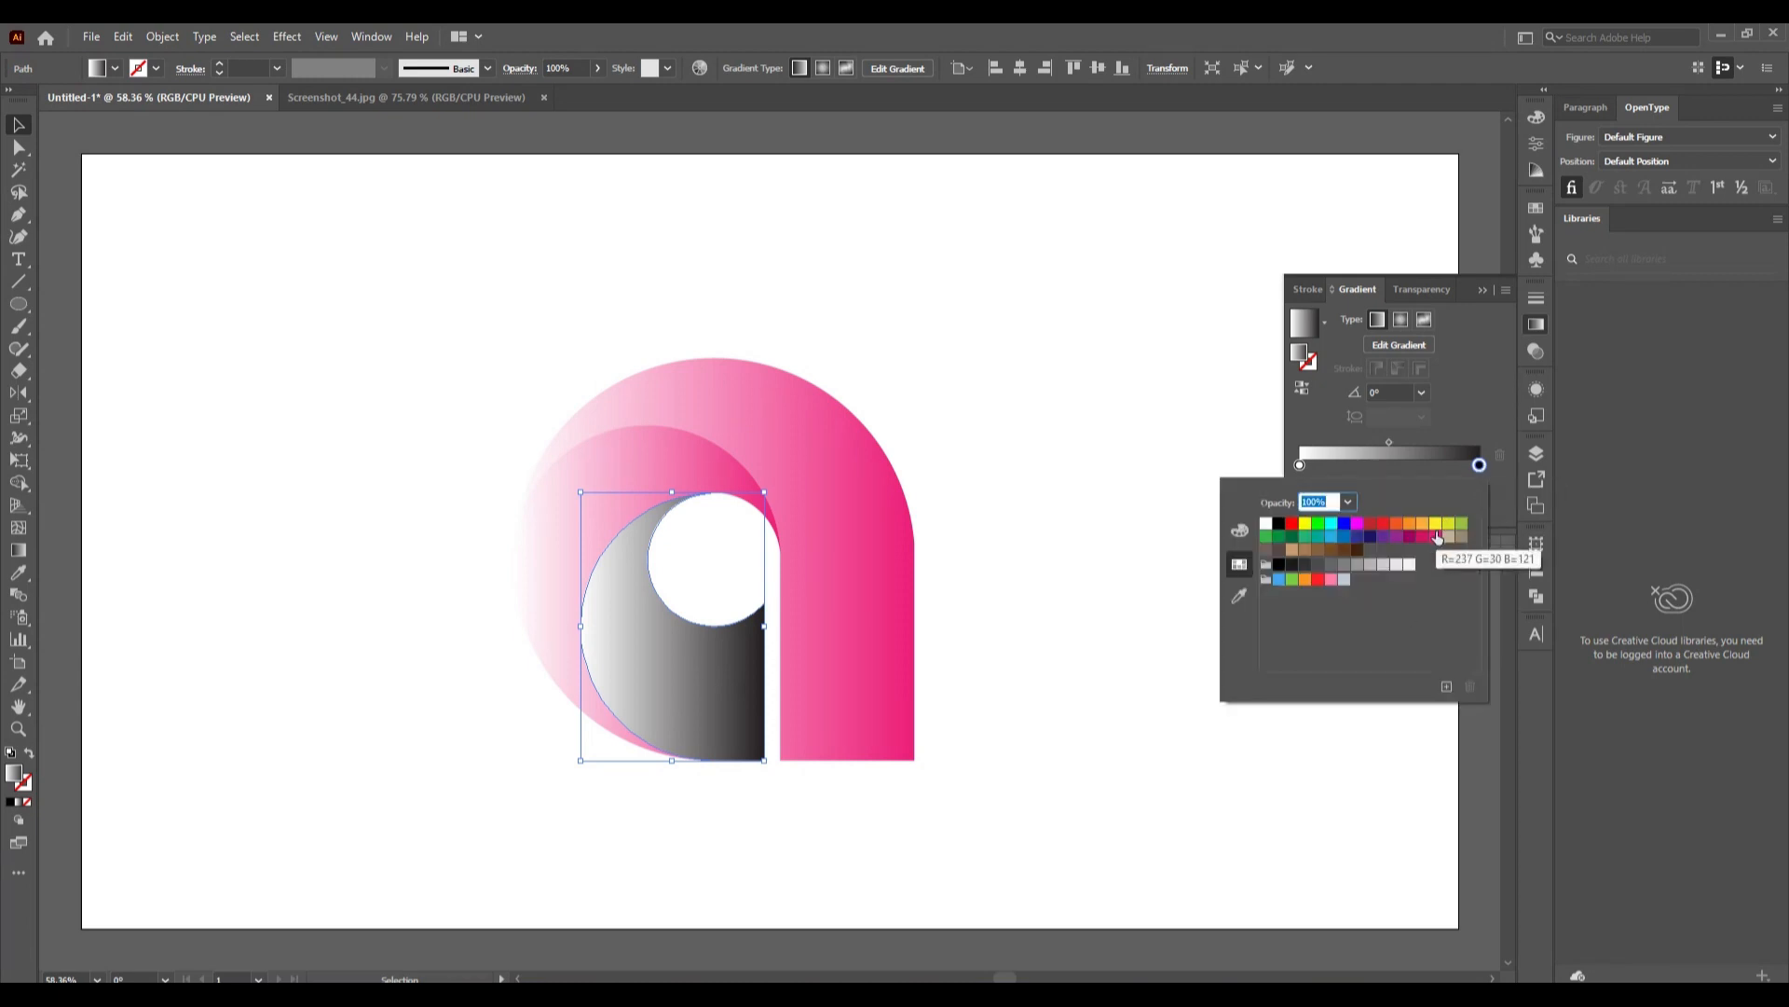
{"action": "left_click", "coordinate": [1439, 537]}
{"action": "left_click", "coordinate": [1087, 655]}
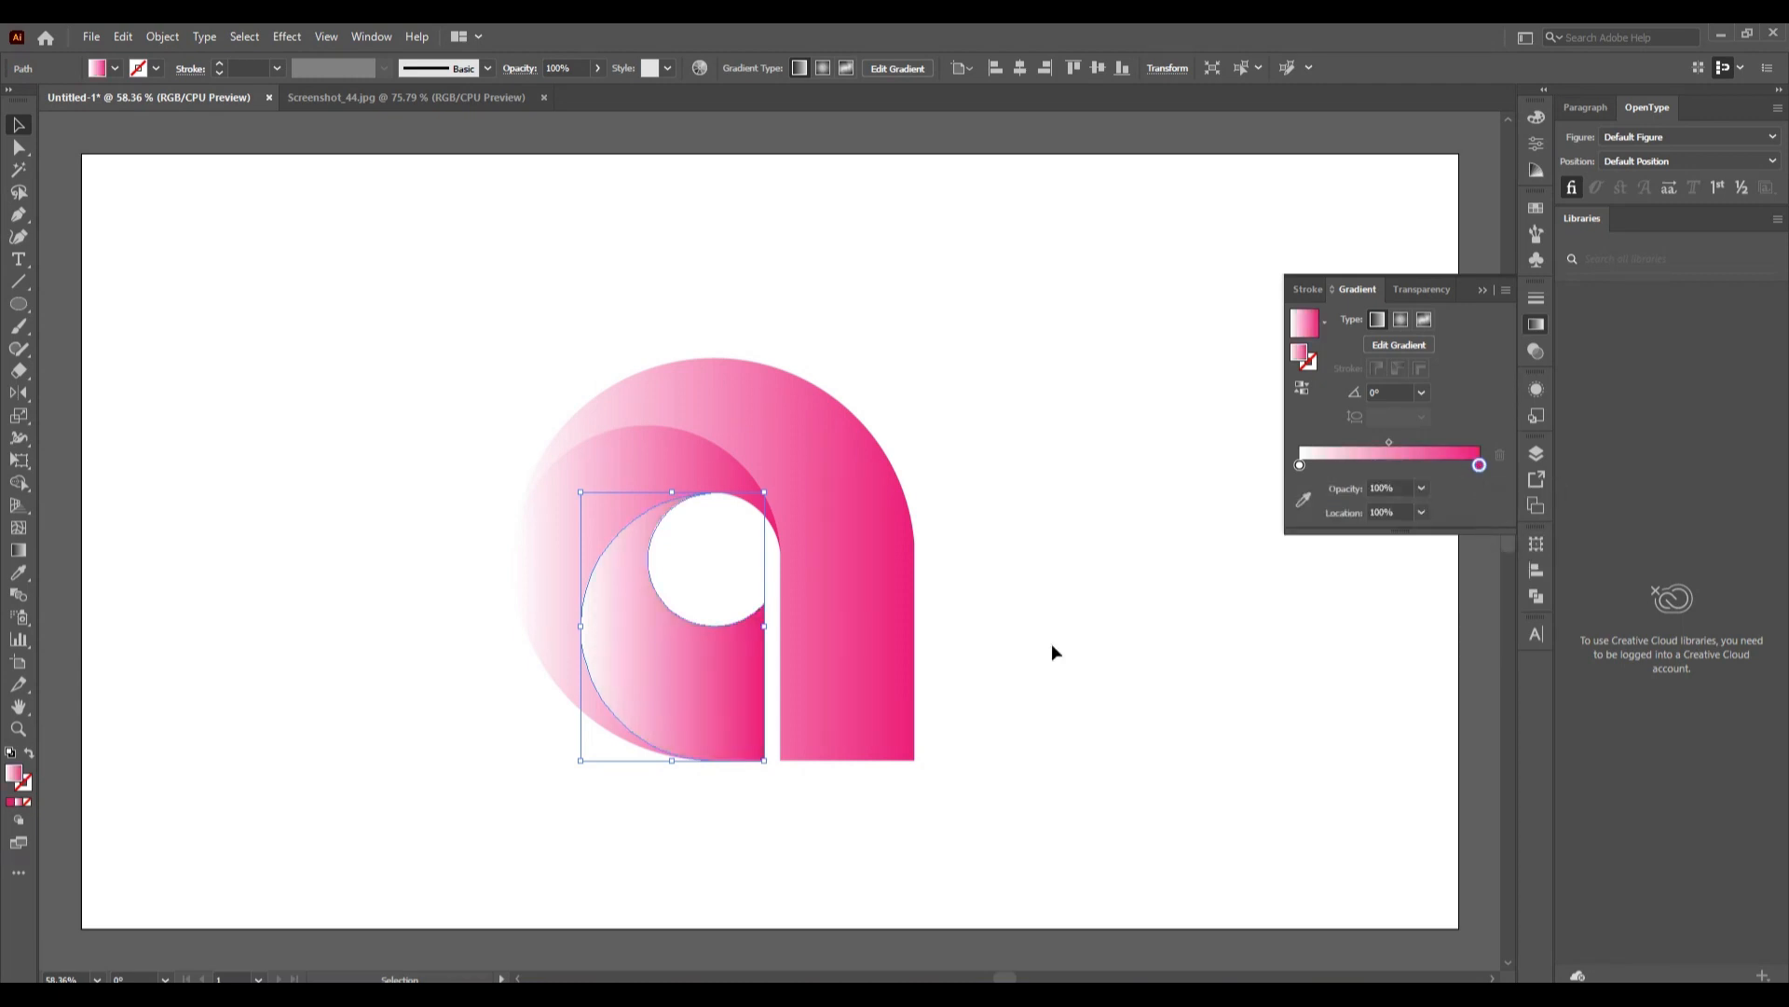
{"action": "left_click", "coordinate": [1053, 645]}
Try cyan, yellow and light orange for the white start stop of the outer arch's gradient, and settle on pure blue.
{"action": "left_click", "coordinate": [890, 545]}
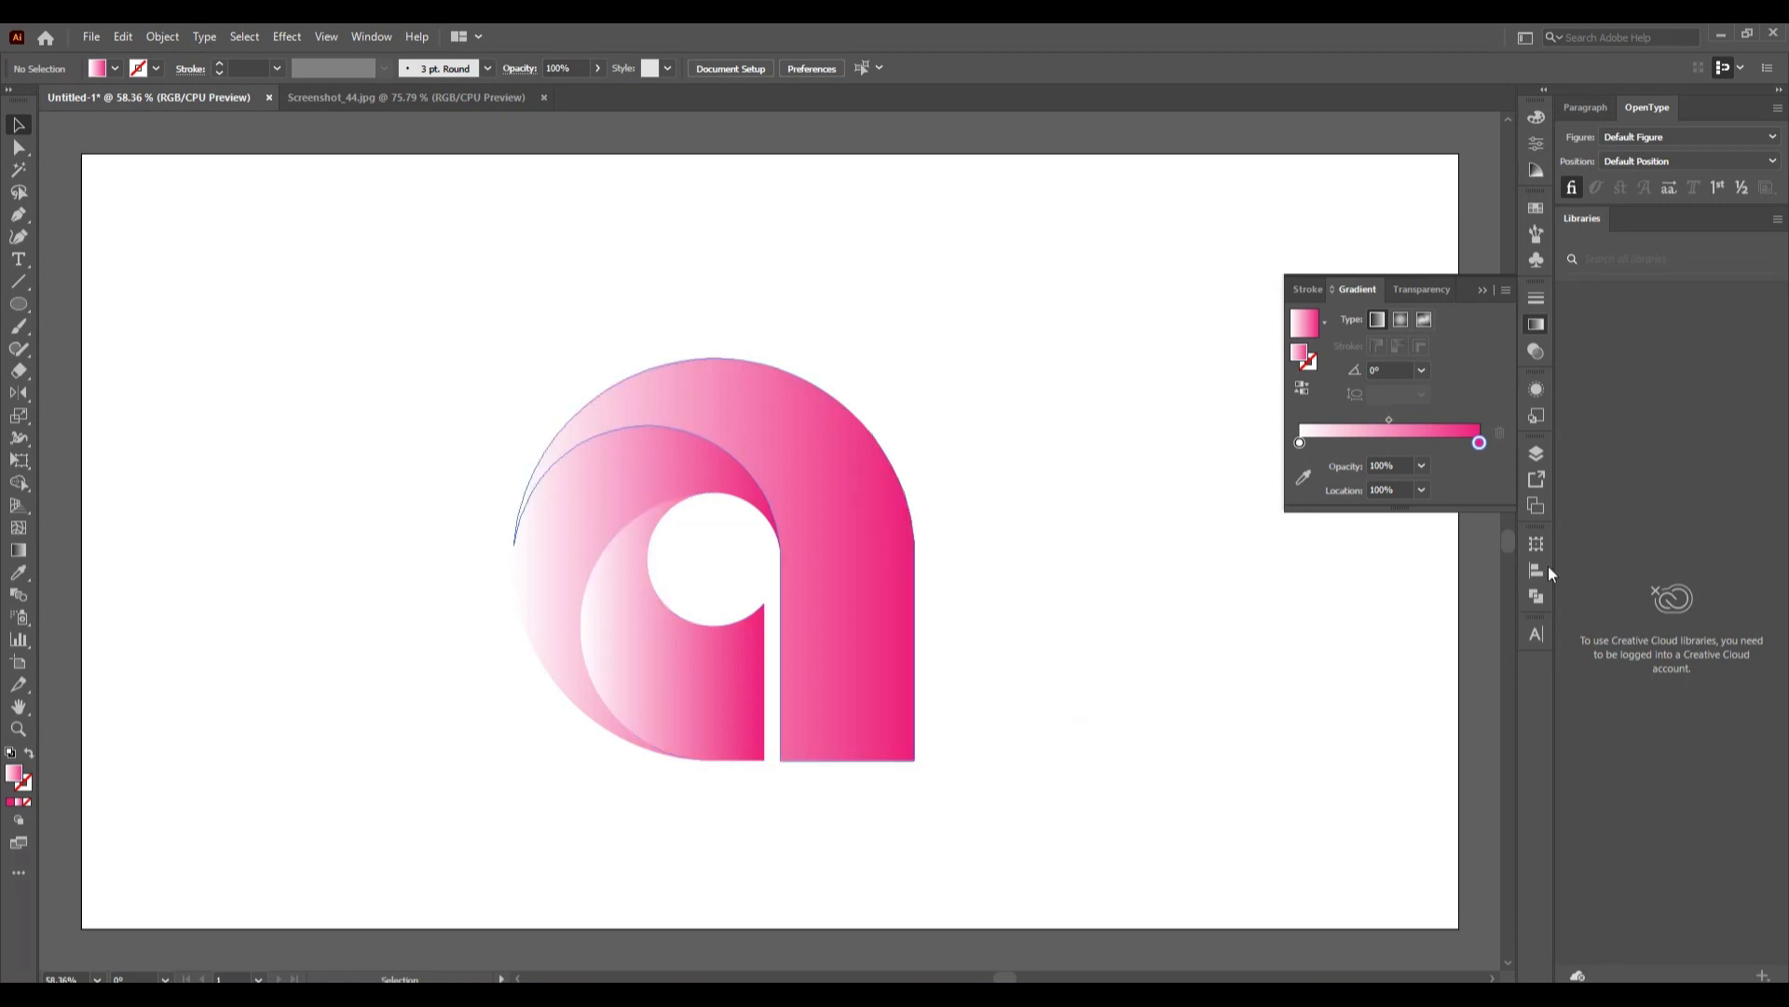
{"action": "double_click", "coordinate": [1299, 464]}
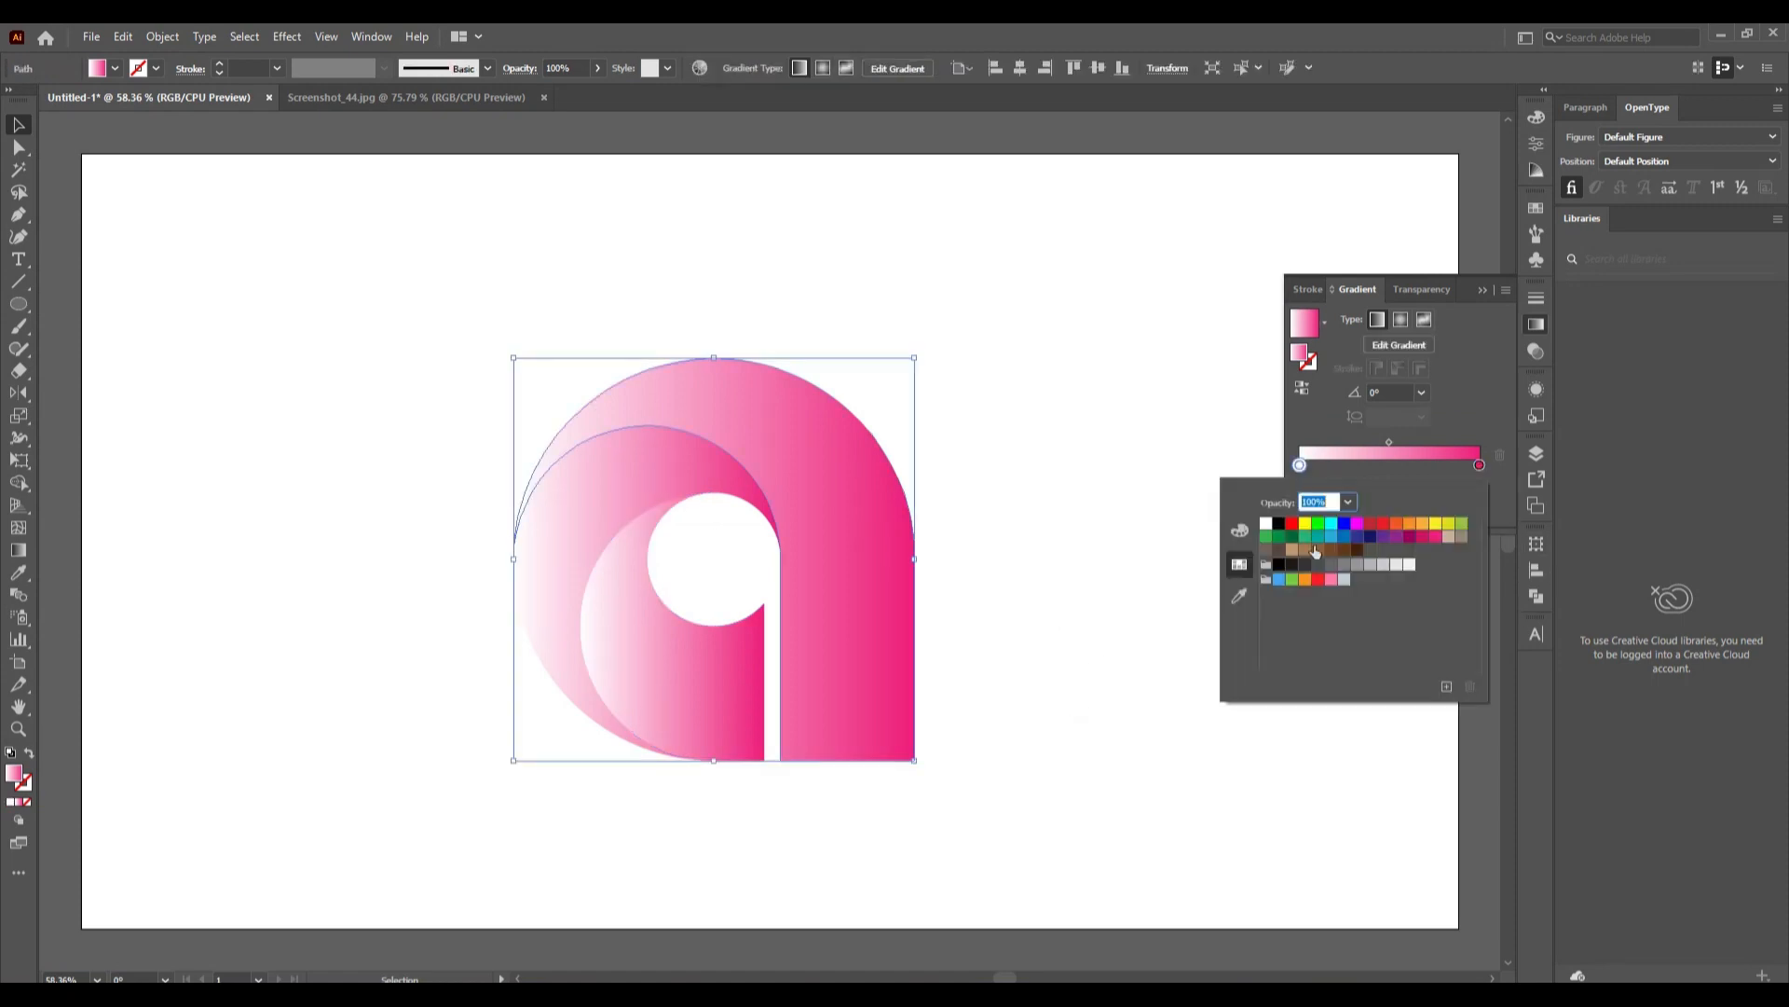
{"action": "left_click", "coordinate": [1331, 528]}
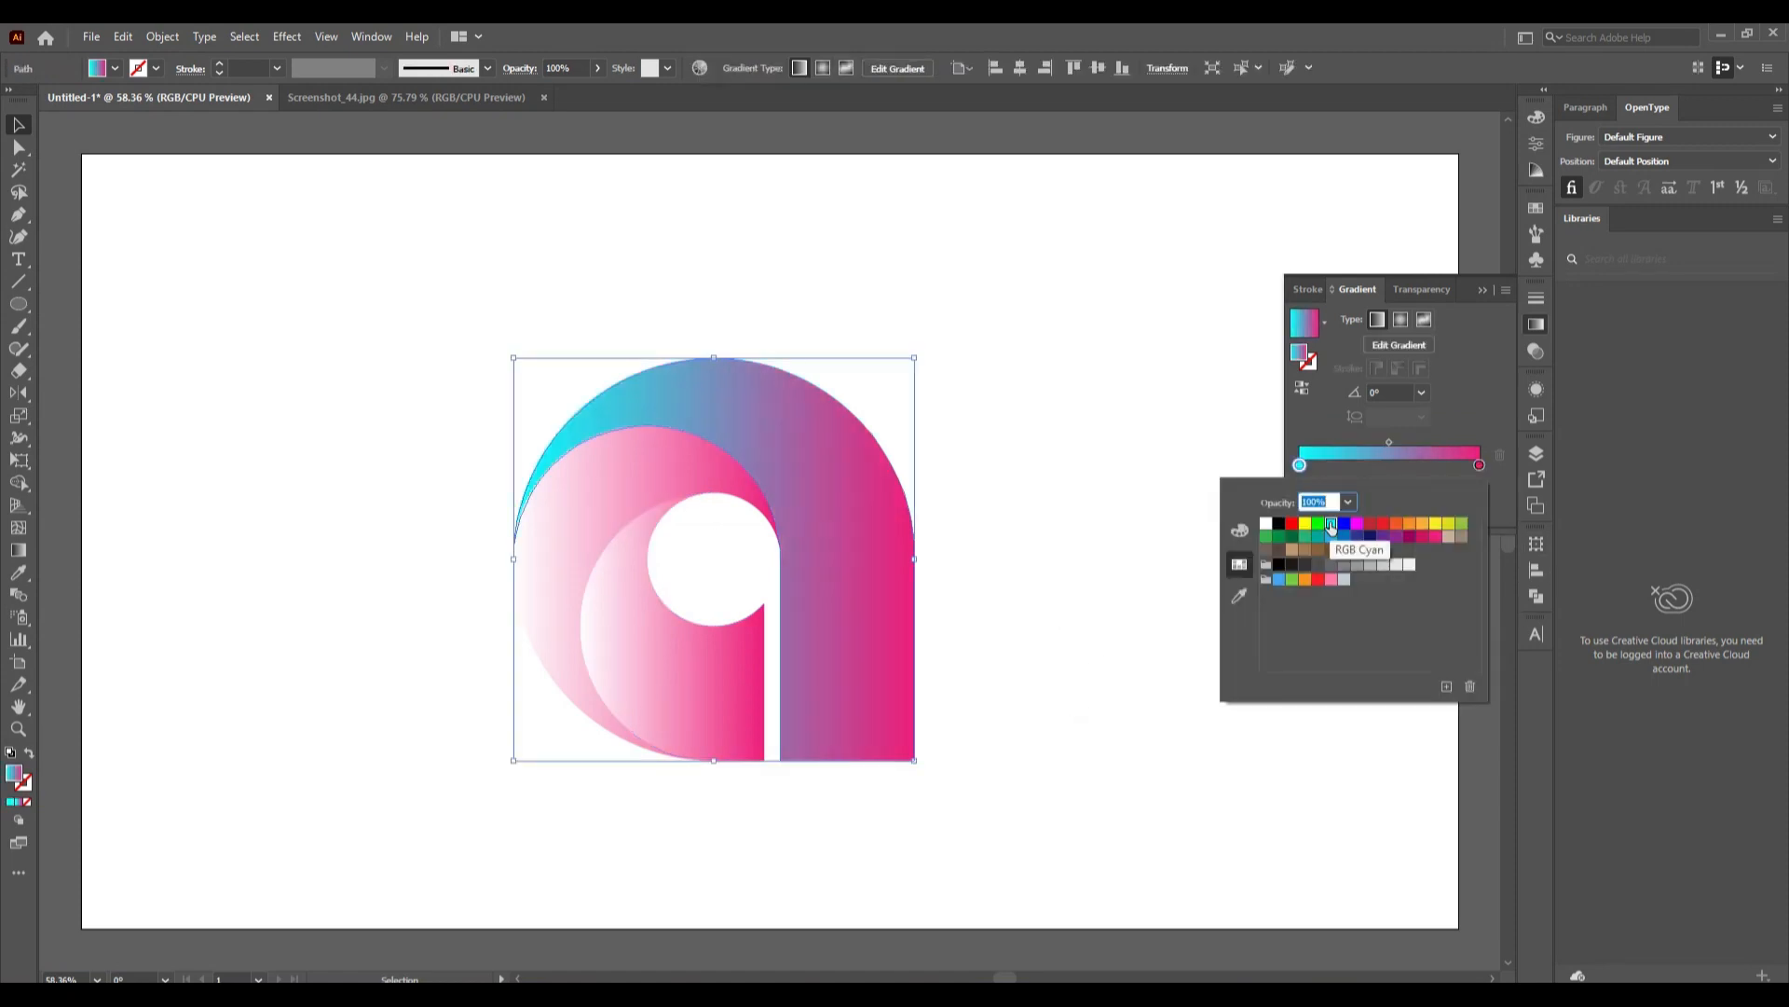
{"action": "left_click", "coordinate": [1436, 525]}
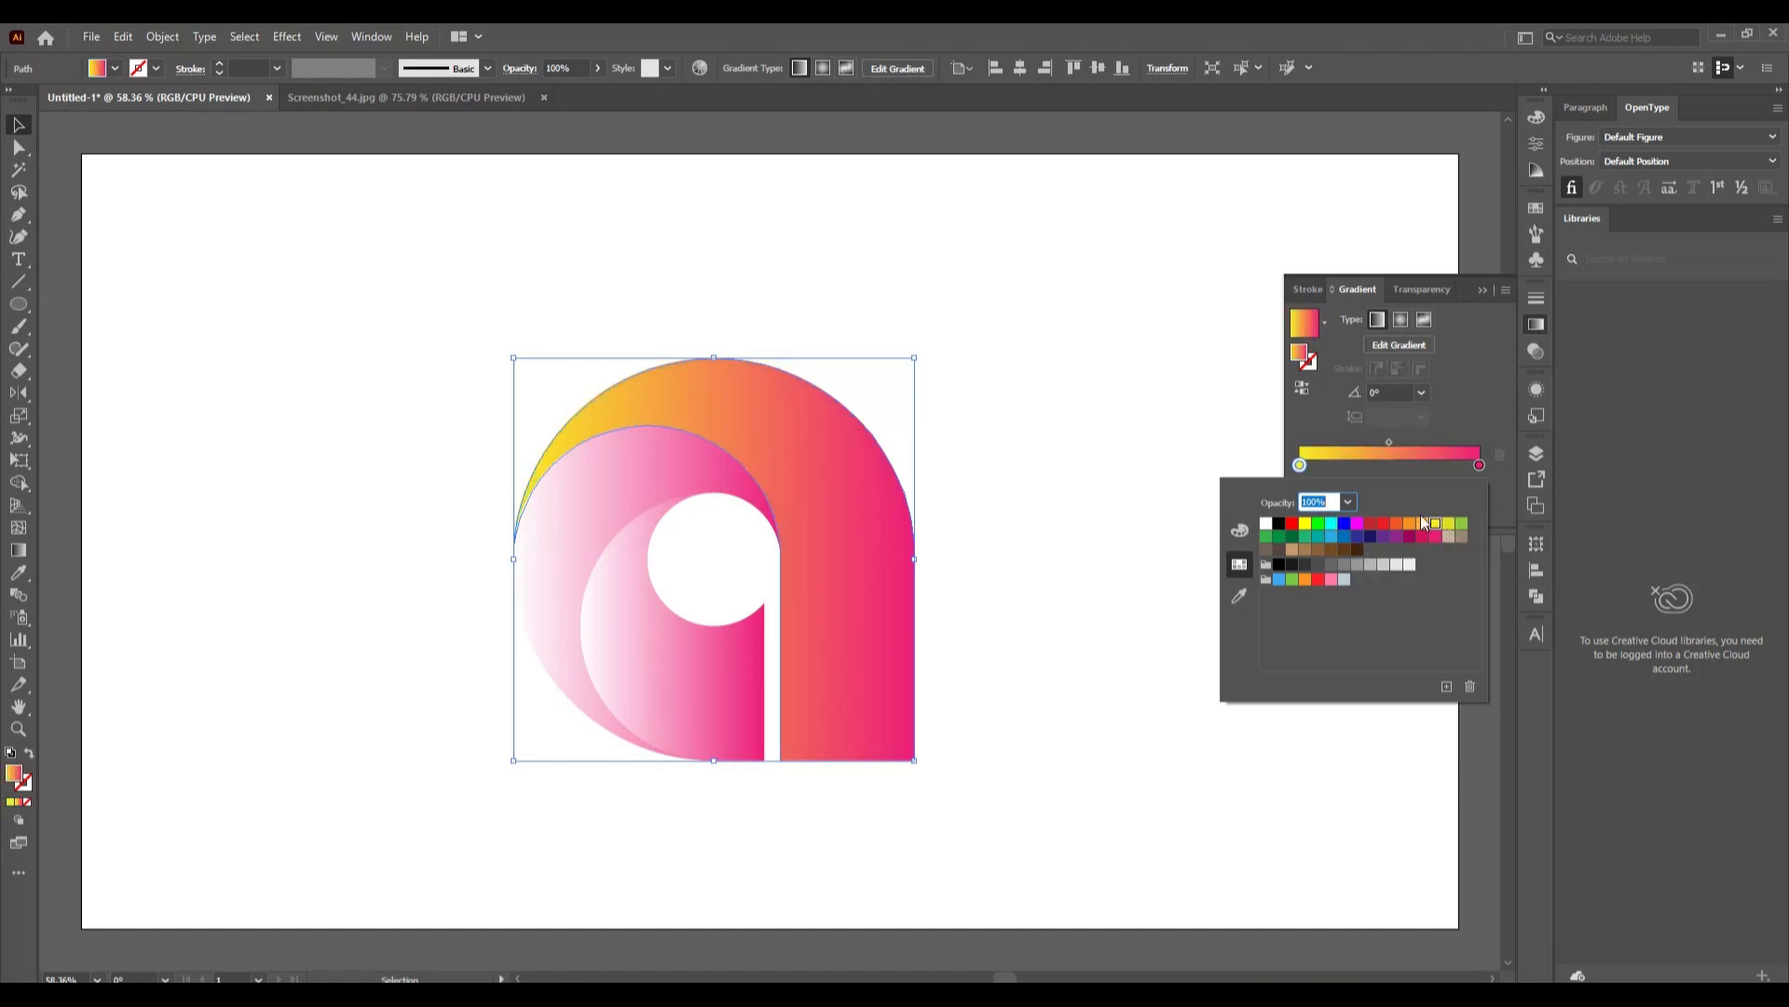
{"action": "left_click", "coordinate": [1421, 526]}
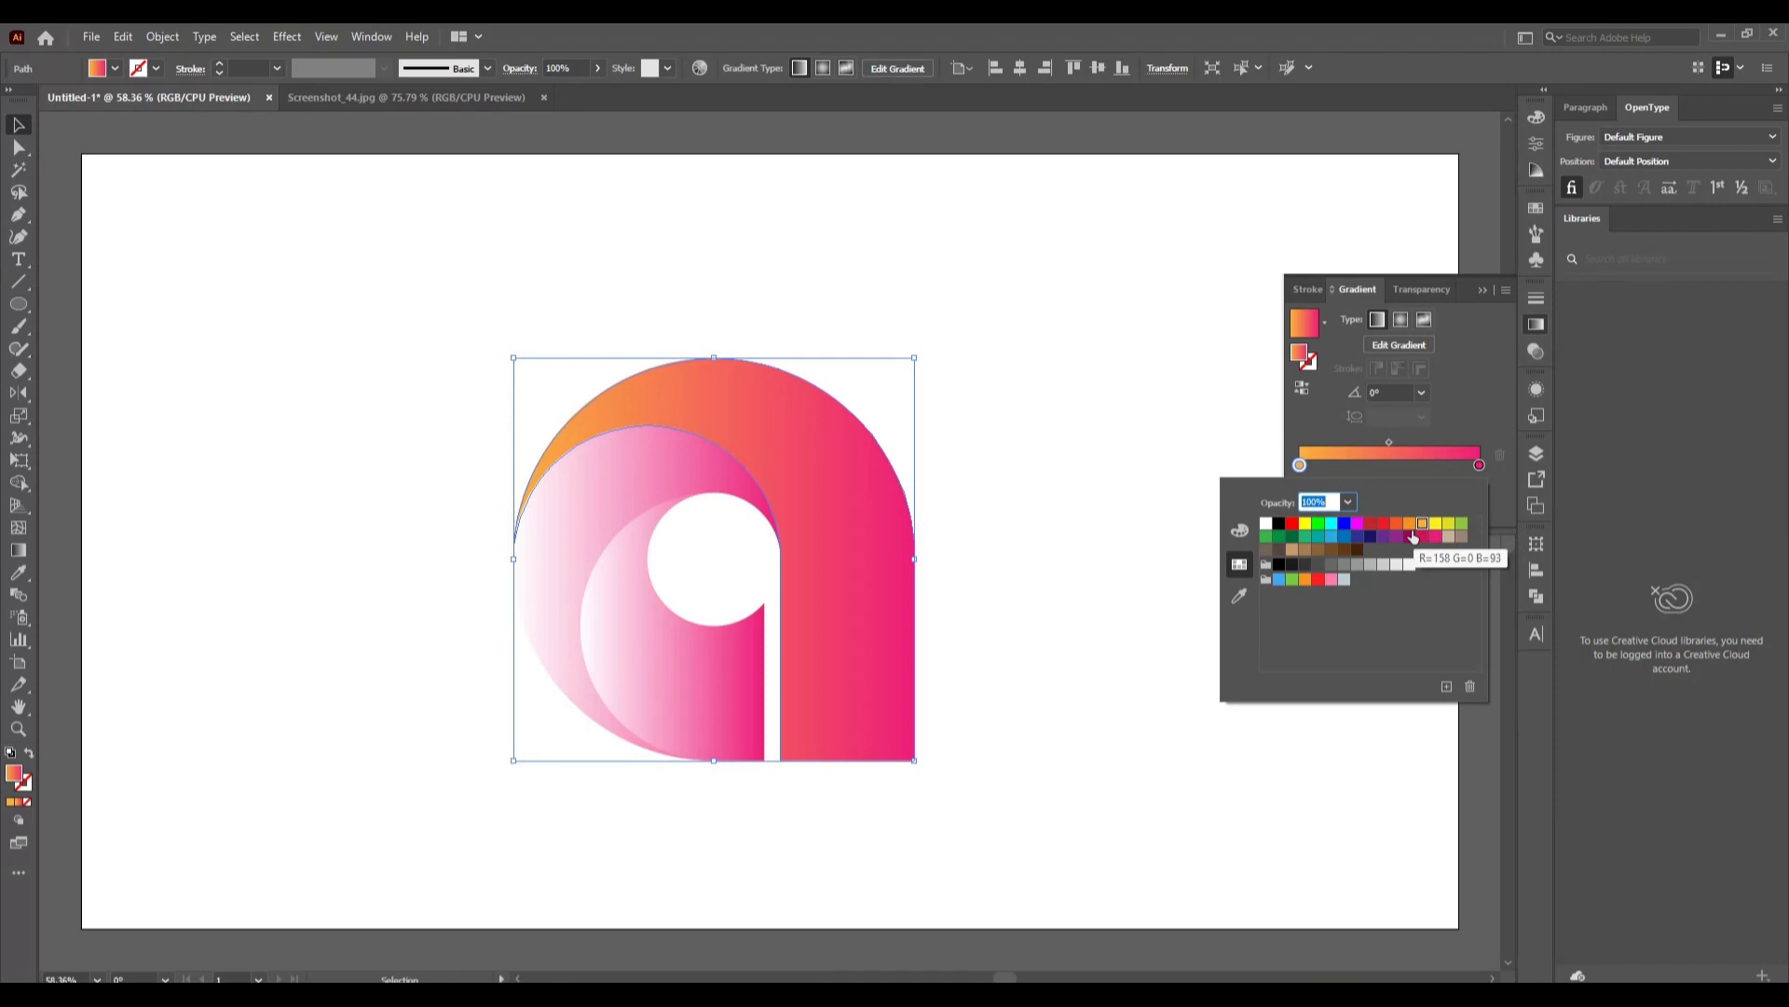
{"action": "left_click", "coordinate": [1343, 525]}
{"action": "left_click", "coordinate": [1088, 664]}
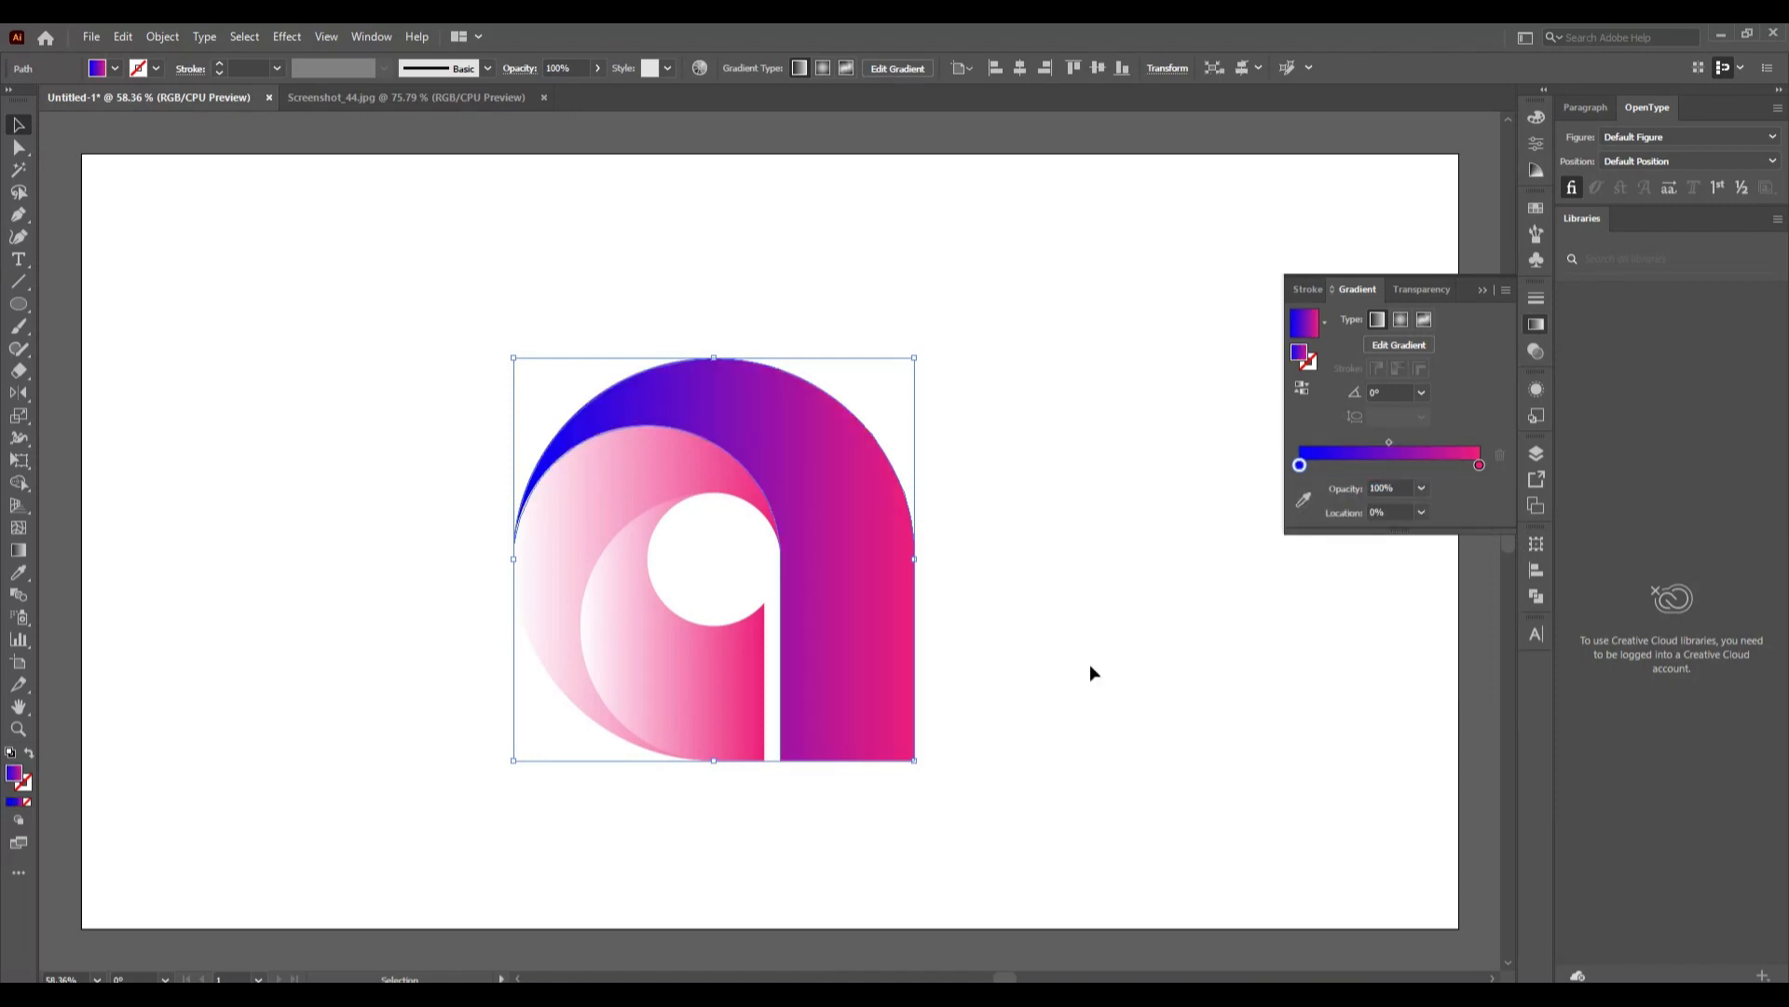
{"action": "left_click", "coordinate": [1089, 663]}
Change the white start stop of the middle crescent's gradient to pure blue and deselect the shape.
{"action": "left_click", "coordinate": [596, 513]}
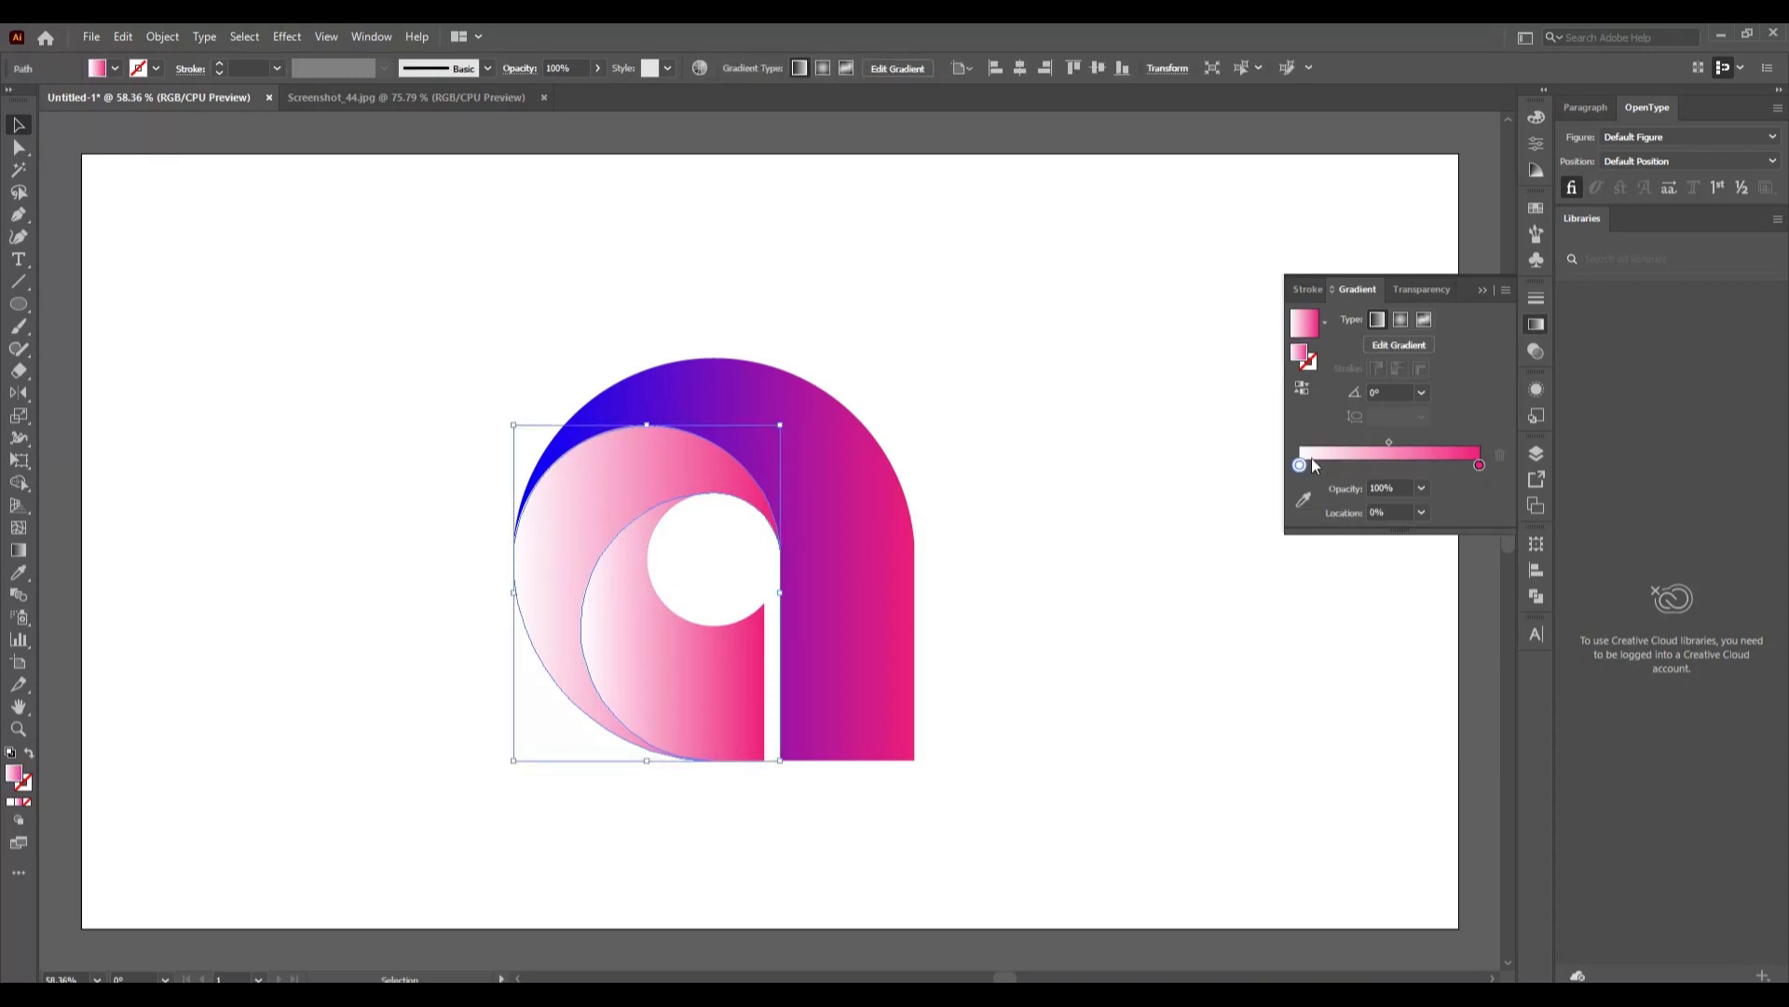
{"action": "left_click", "coordinate": [1305, 464]}
{"action": "left_click_drag", "start_coordinate": [1304, 464], "coordinate": [1298, 465]}
{"action": "double_click", "coordinate": [1298, 465]}
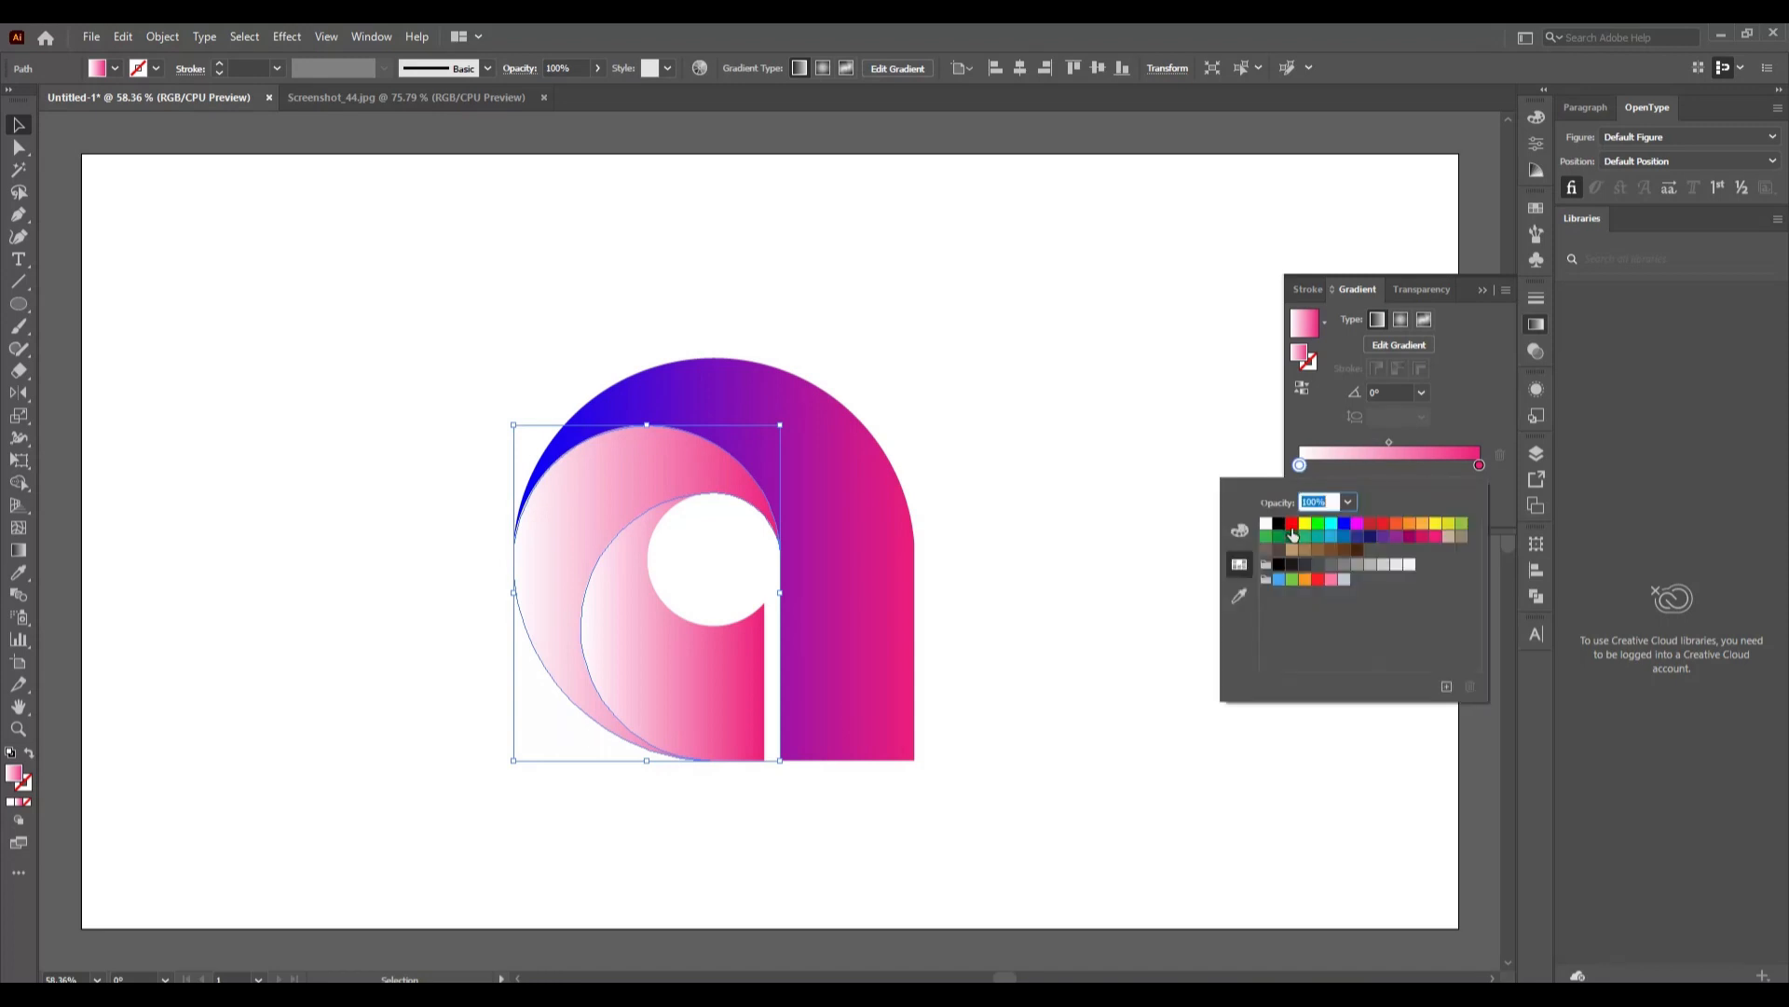
{"action": "left_click", "coordinate": [1344, 524]}
{"action": "left_click", "coordinate": [114, 446]}
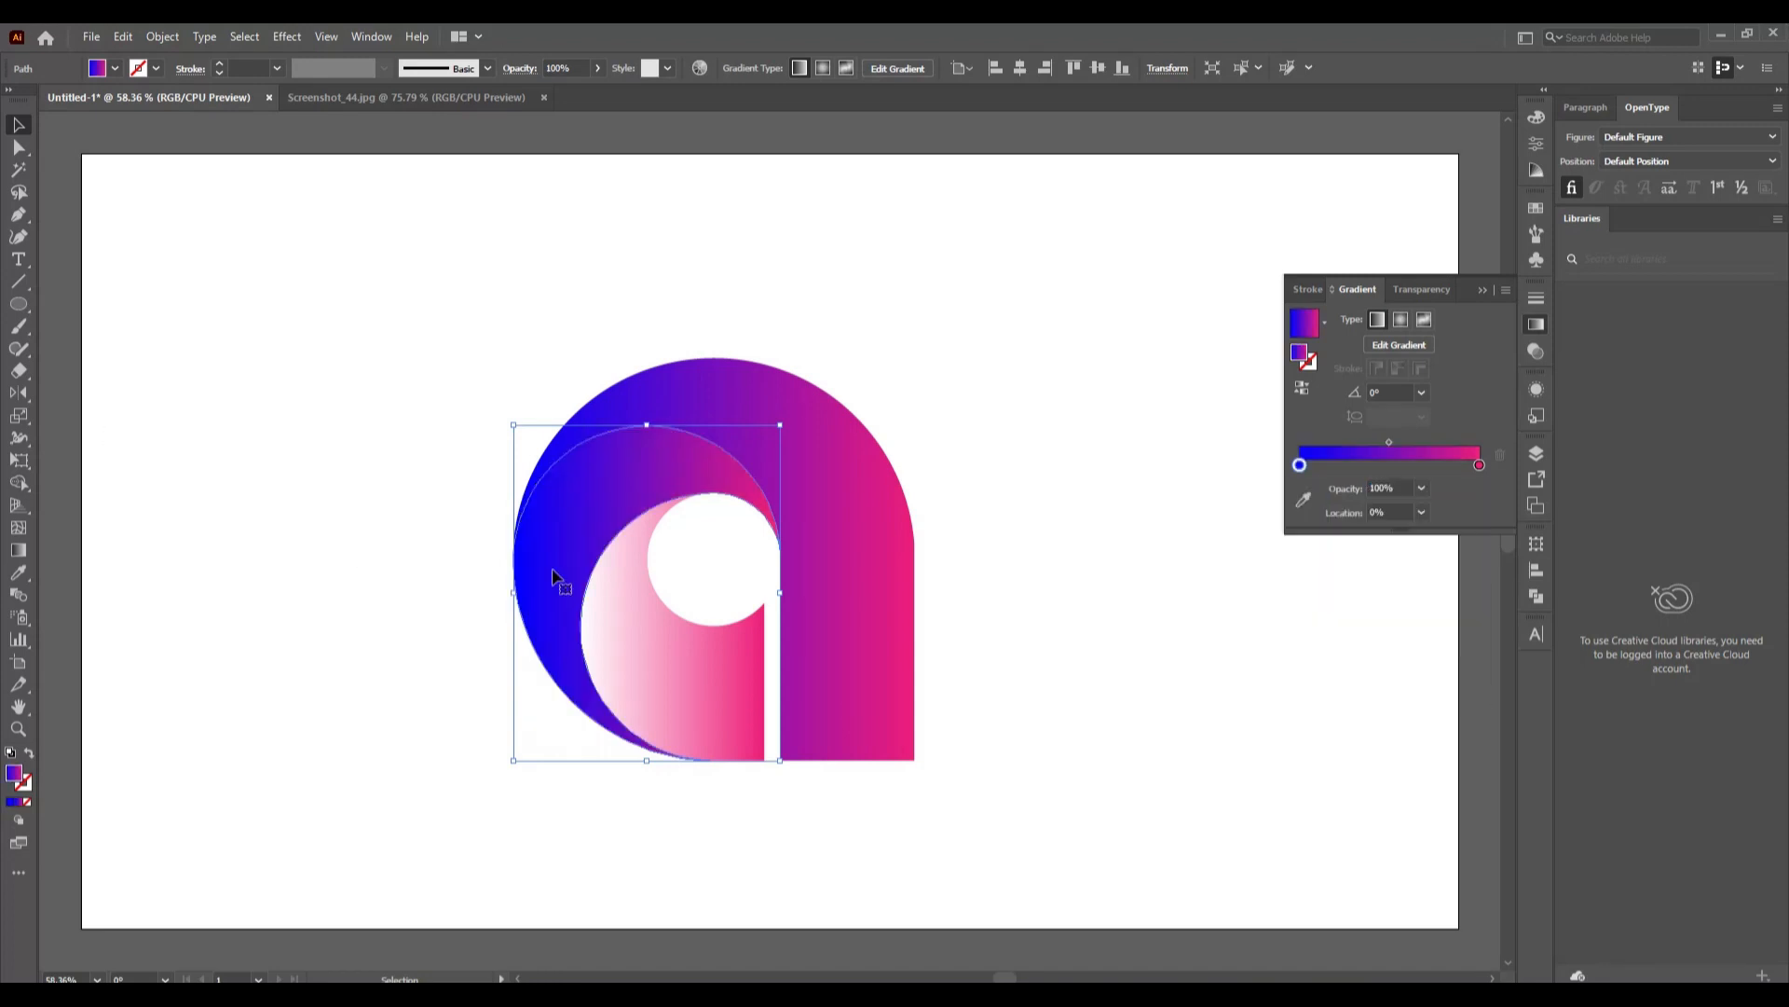
{"action": "left_click", "coordinate": [343, 528]}
Change the white start stop of the inner bowl's gradient to pure blue and deselect the shape.
{"action": "left_click", "coordinate": [656, 664]}
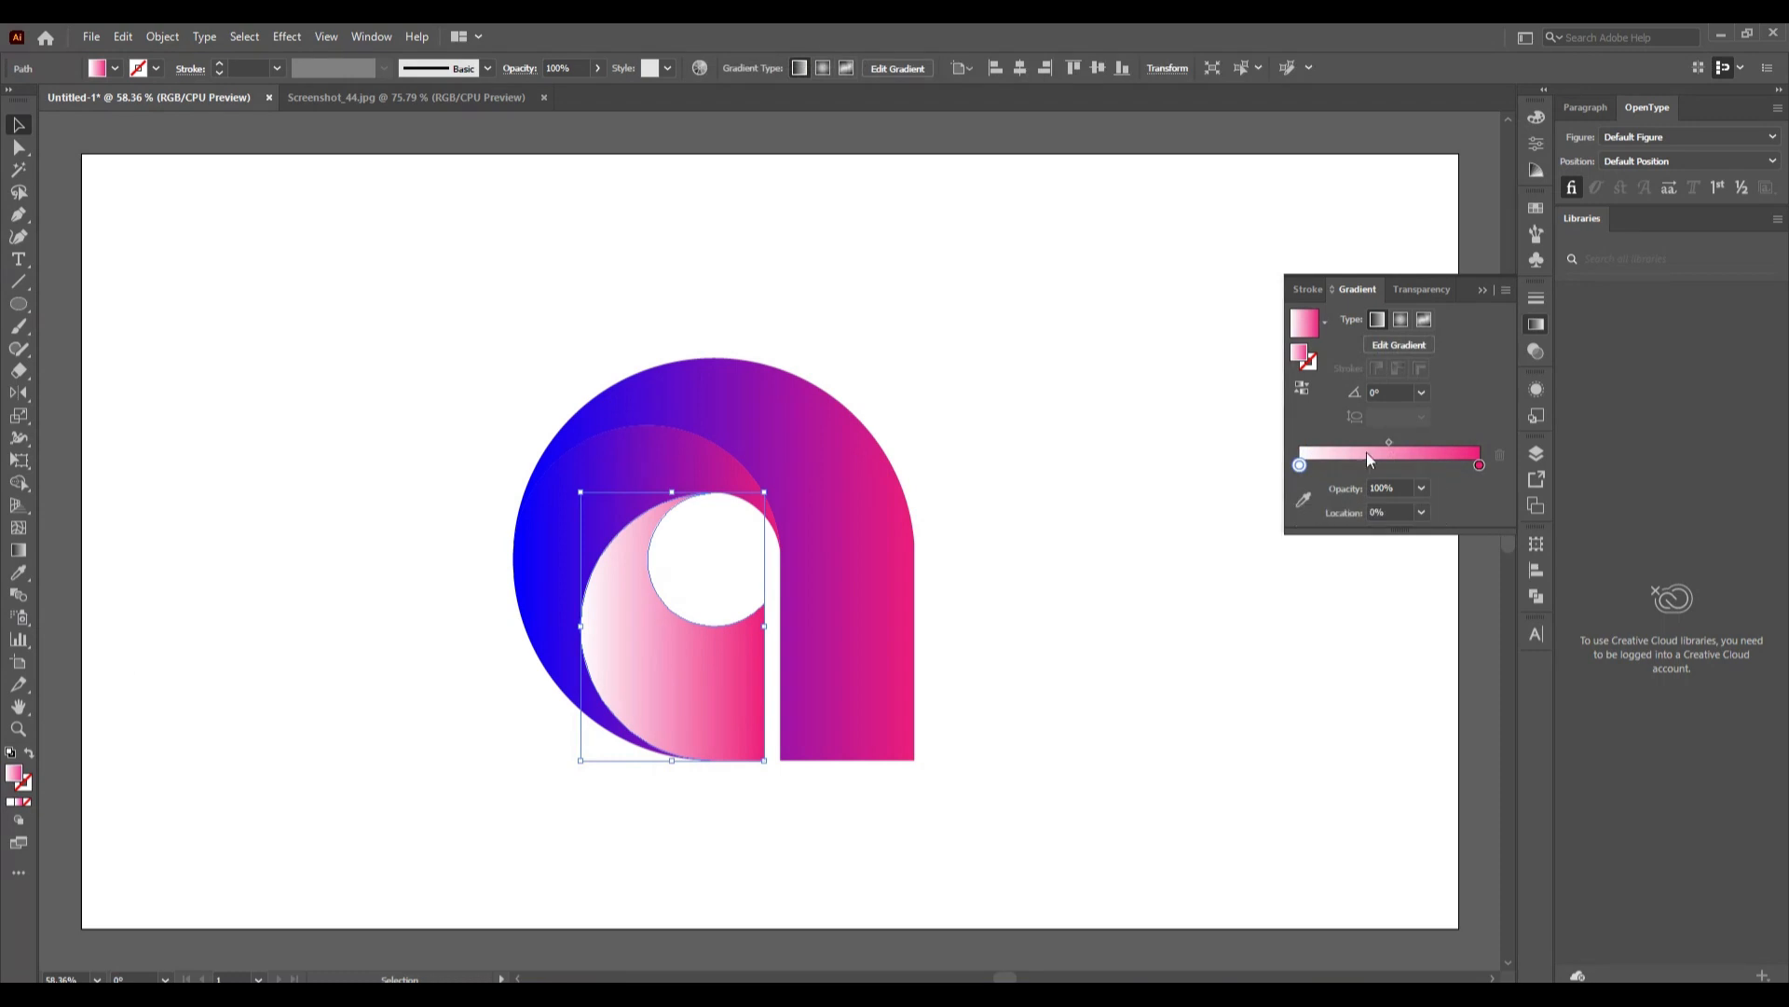
{"action": "double_click", "coordinate": [1300, 466]}
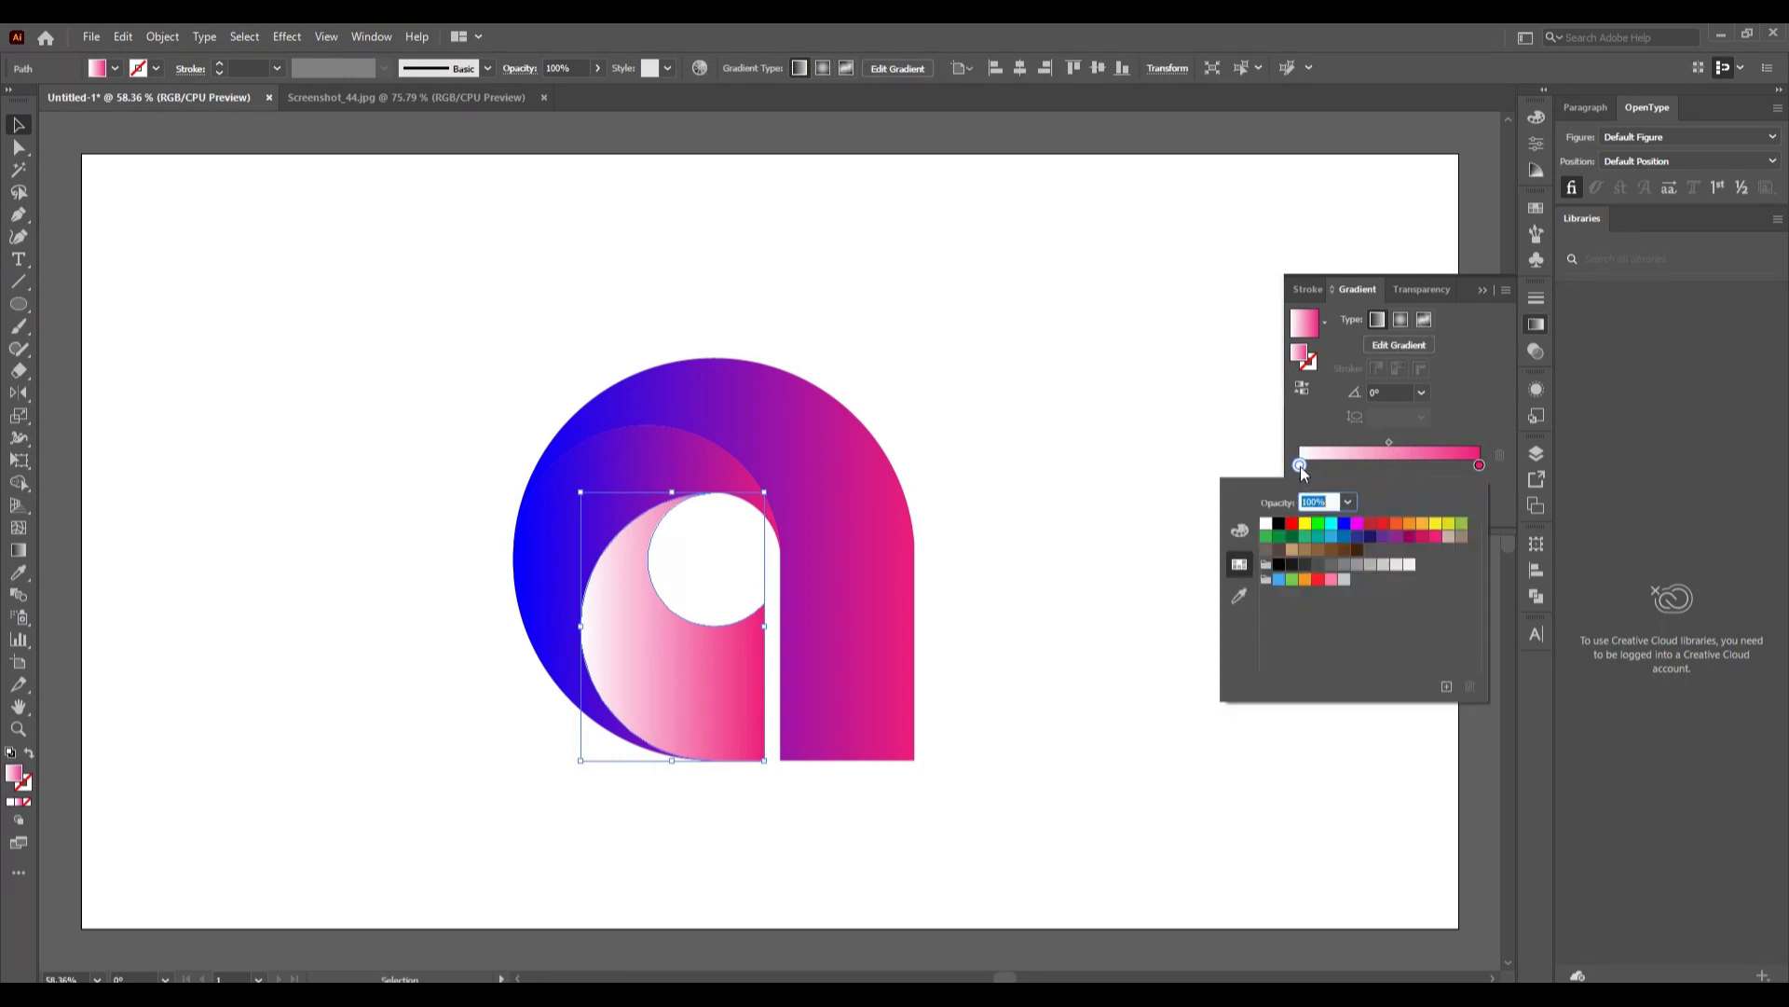
{"action": "left_click", "coordinate": [1344, 523]}
{"action": "left_click", "coordinate": [1013, 542]}
{"action": "left_click", "coordinate": [1013, 542]}
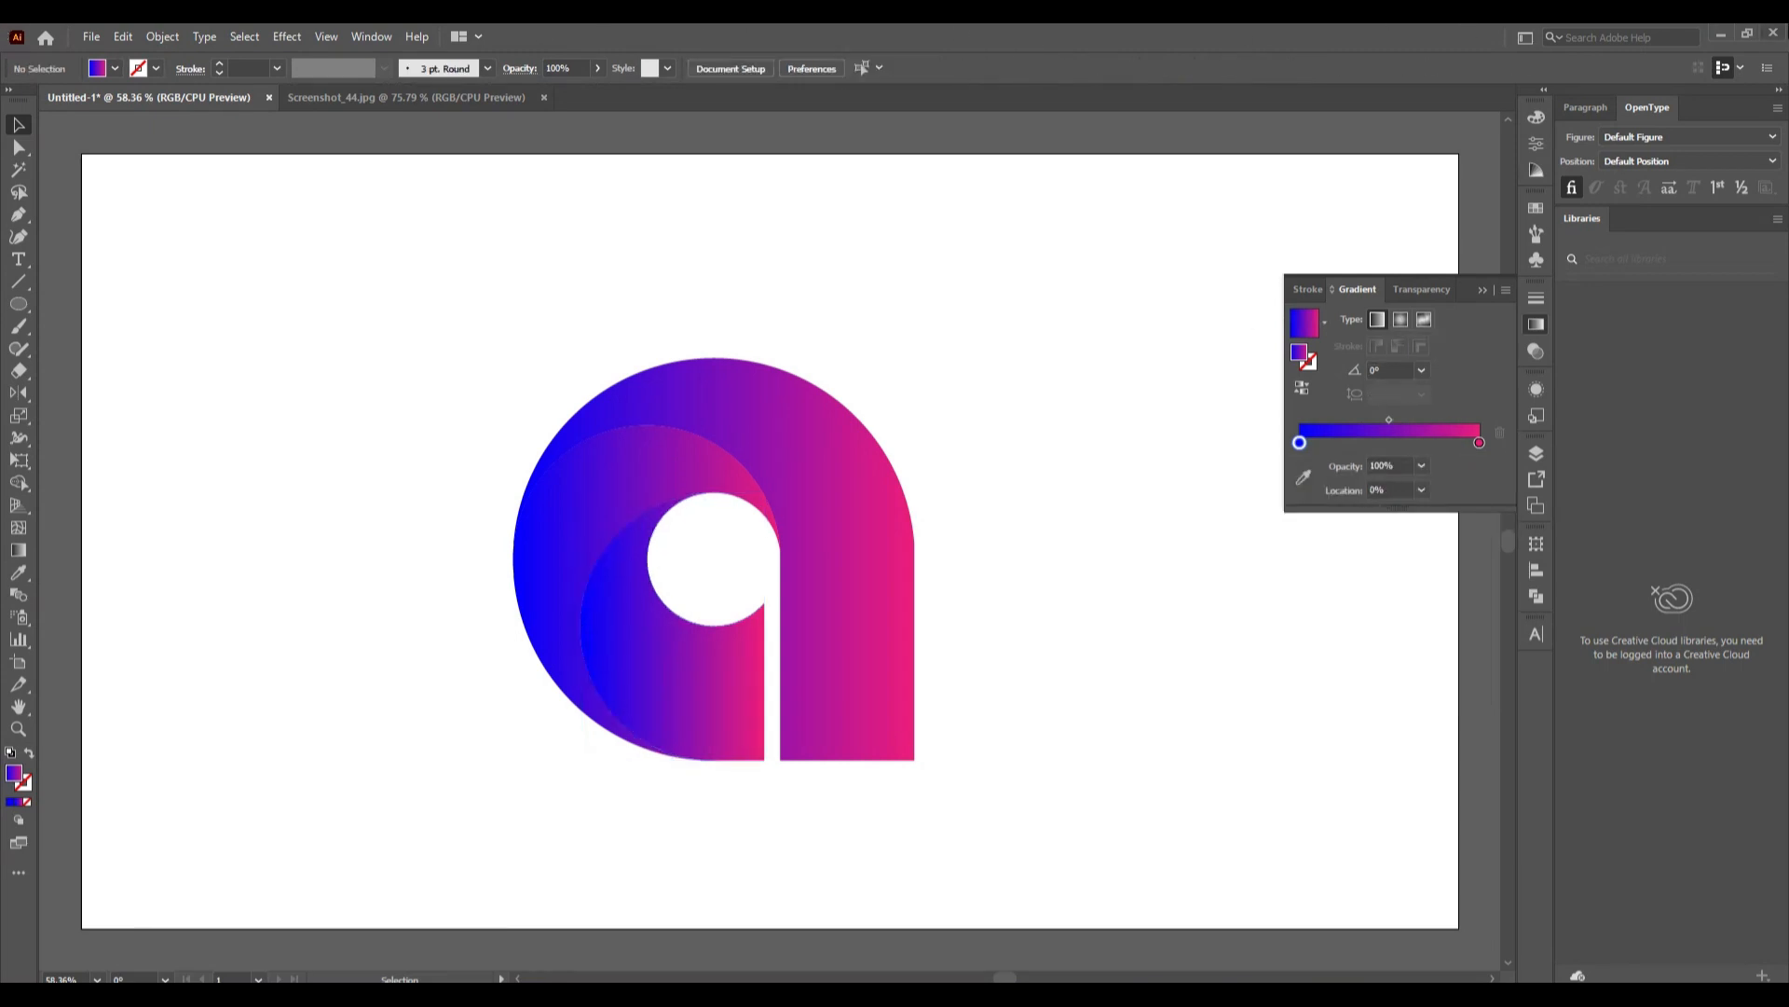
Try reversing the inner bowl's gradient and switch it back to its original direction.
{"action": "left_click", "coordinate": [726, 671]}
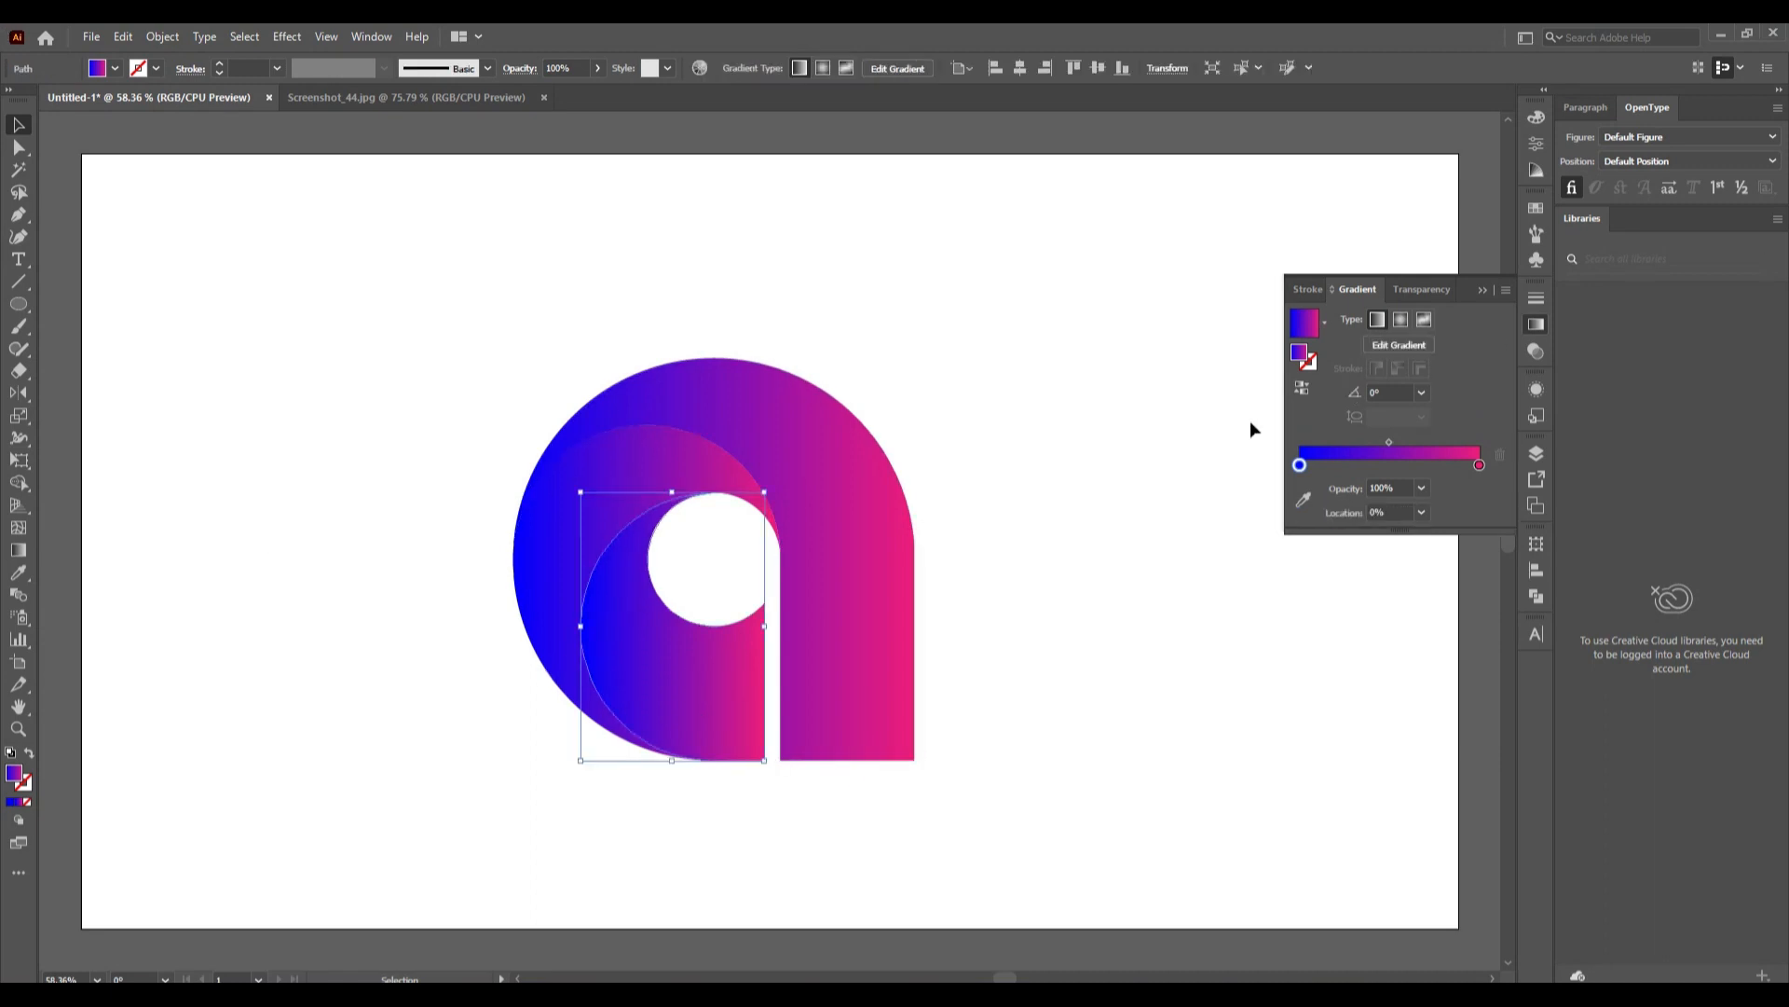
{"action": "left_click", "coordinate": [1306, 389]}
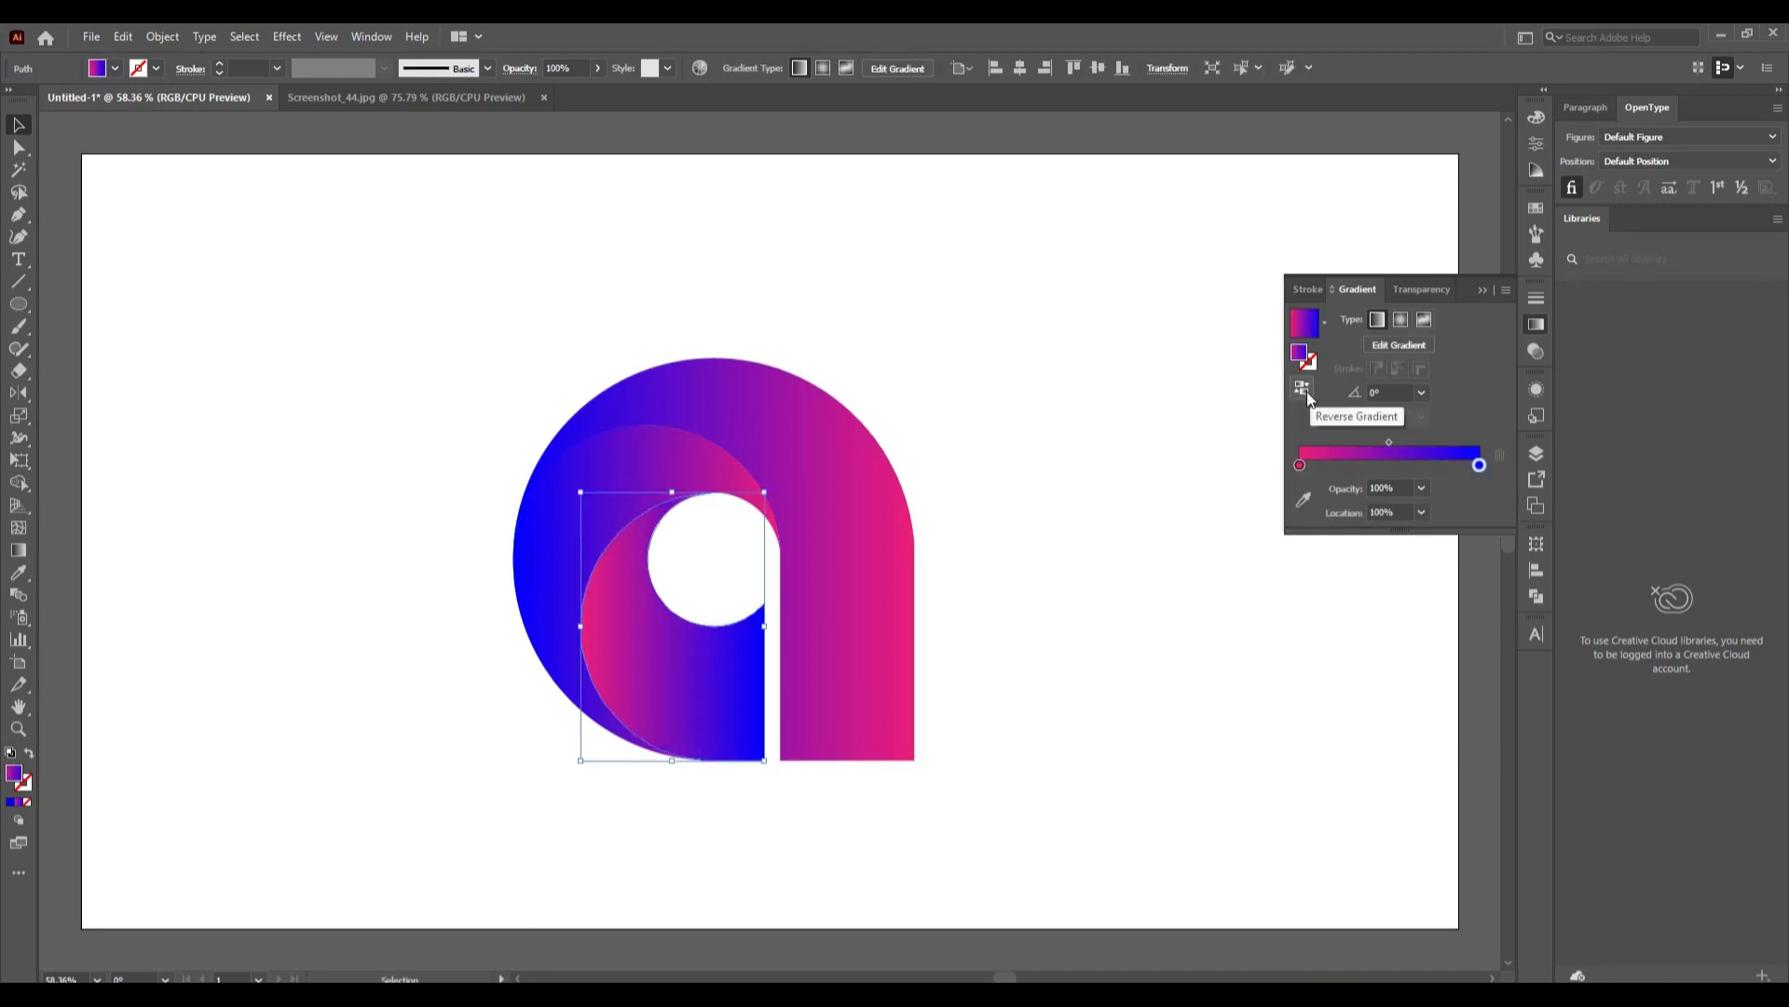
{"action": "left_click", "coordinate": [1306, 391]}
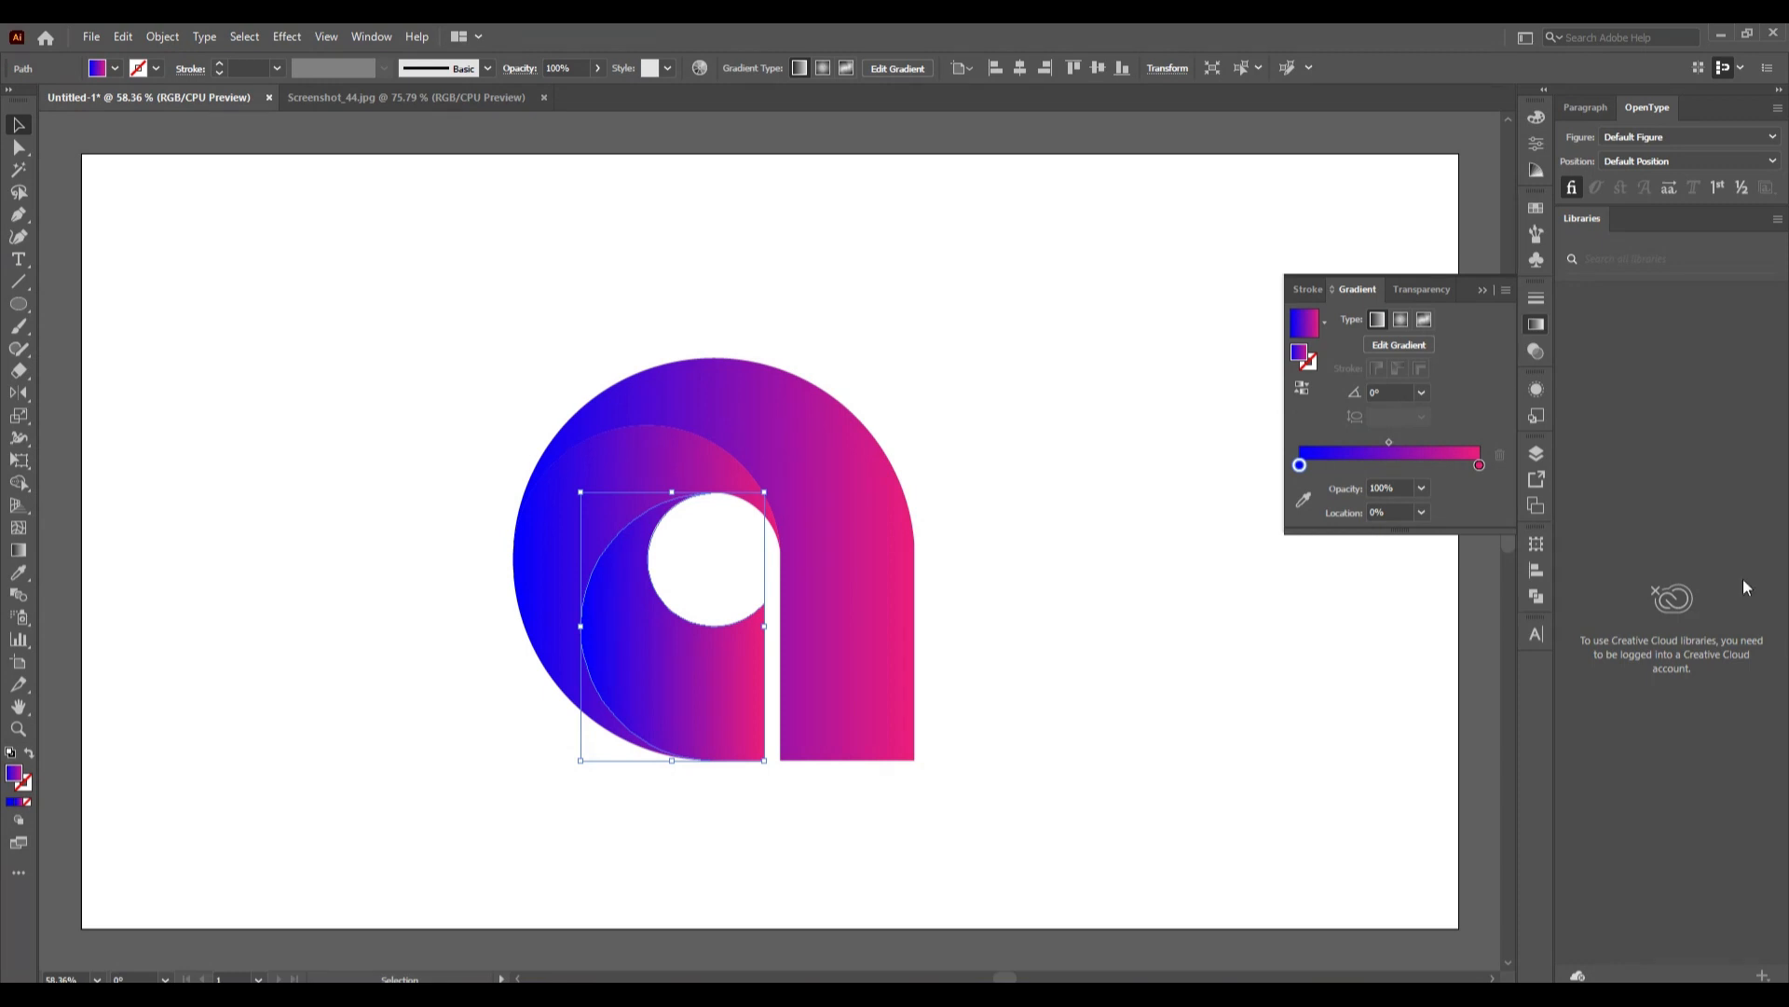
Change the blue start stop of the inner bowl's gradient to RGB Yellow and deselect the shape.
{"action": "double_click", "coordinate": [1301, 466]}
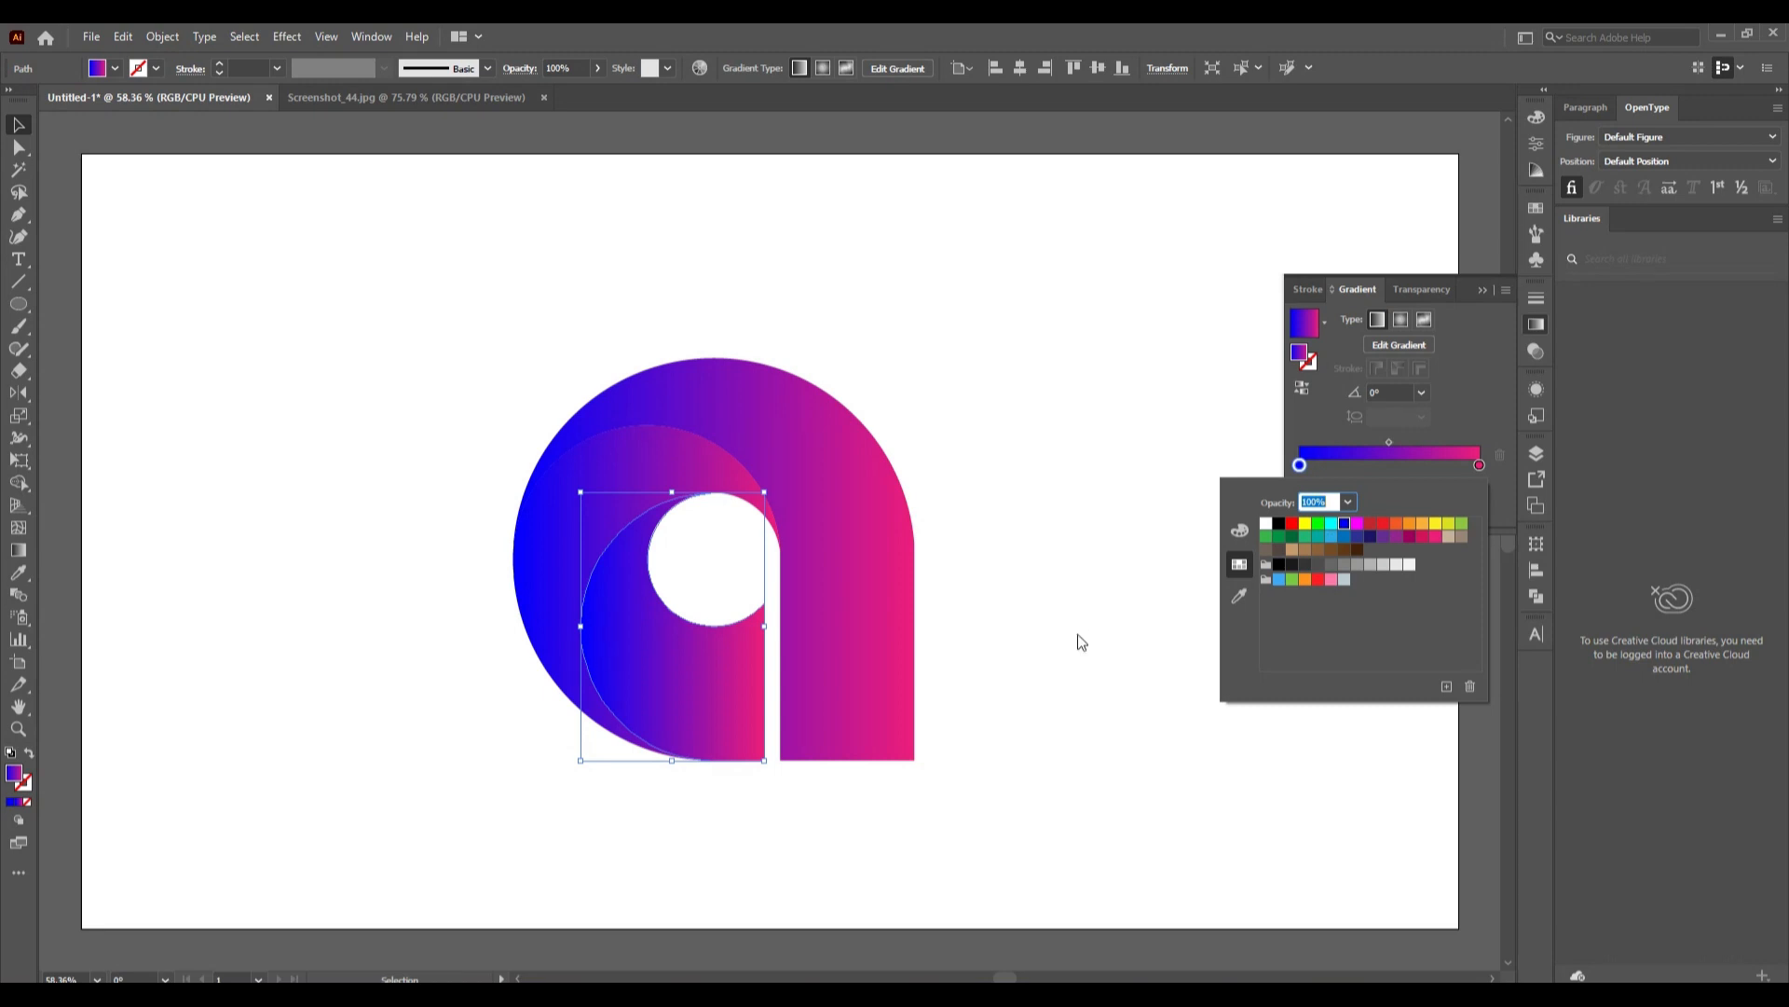
{"action": "left_click", "coordinate": [1303, 524]}
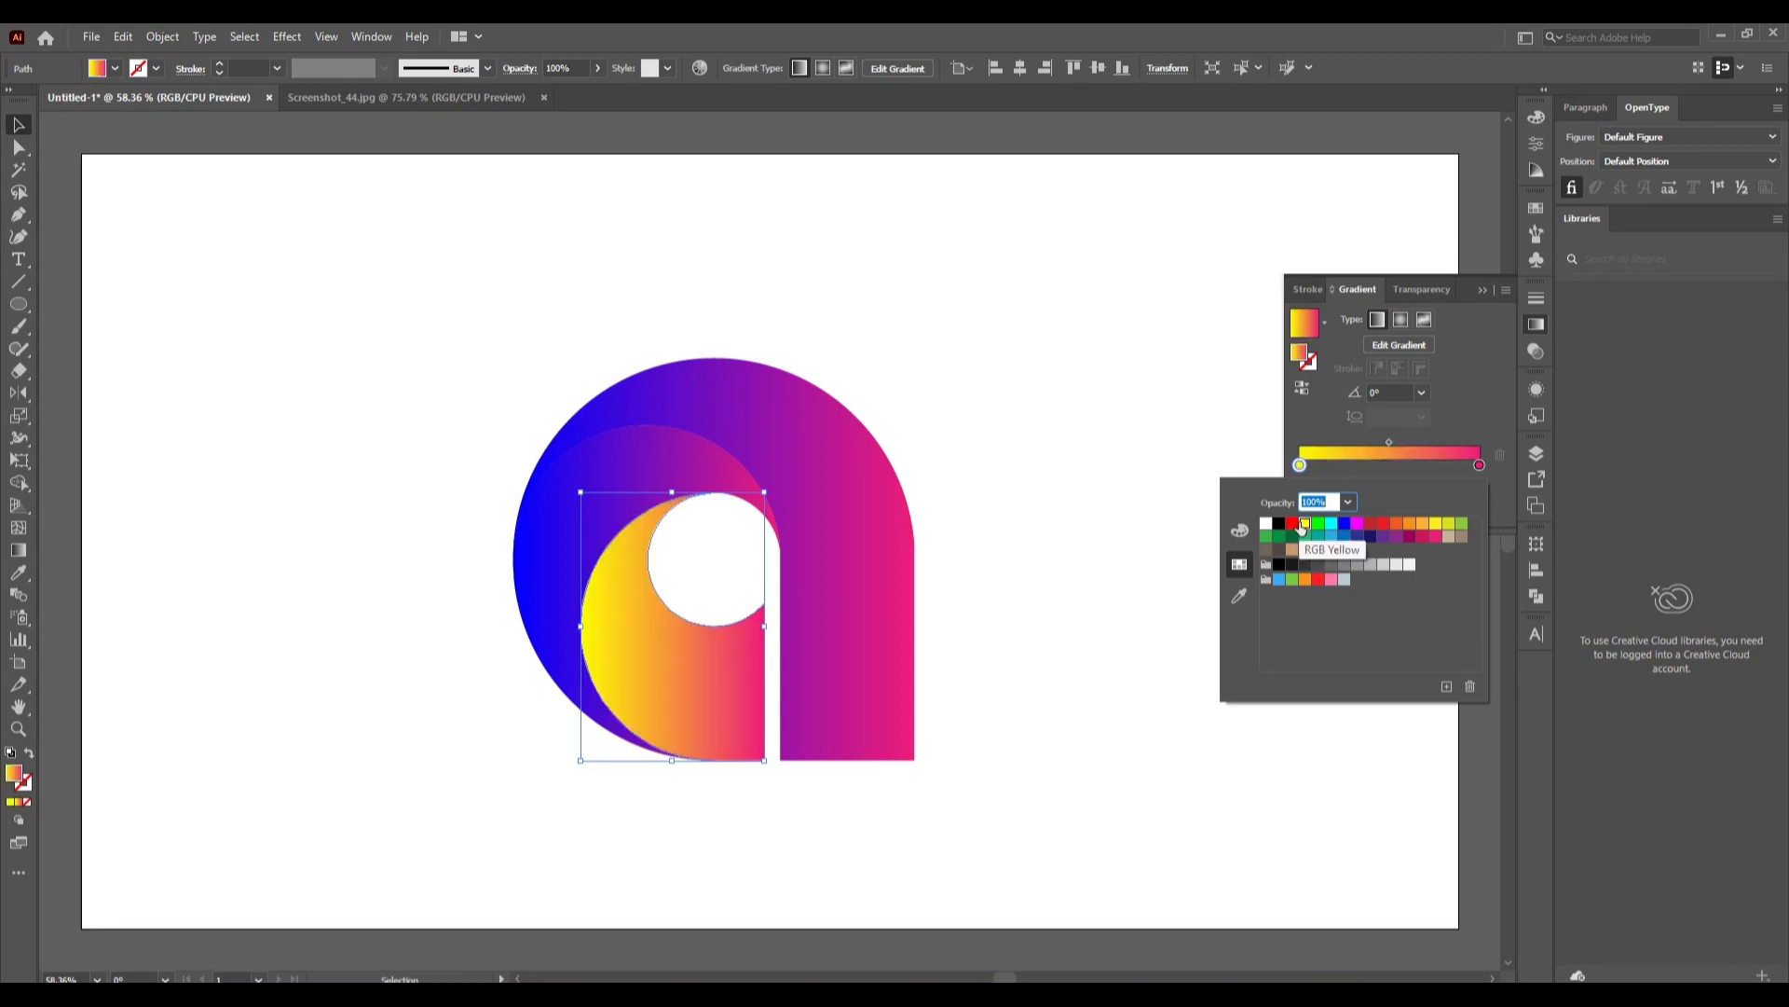
{"action": "left_click", "coordinate": [1031, 610]}
{"action": "left_click", "coordinate": [1027, 608]}
Change the blue start stop of the middle crescent's gradient to RGB Yellow and deselect the shape.
{"action": "left_click", "coordinate": [608, 473]}
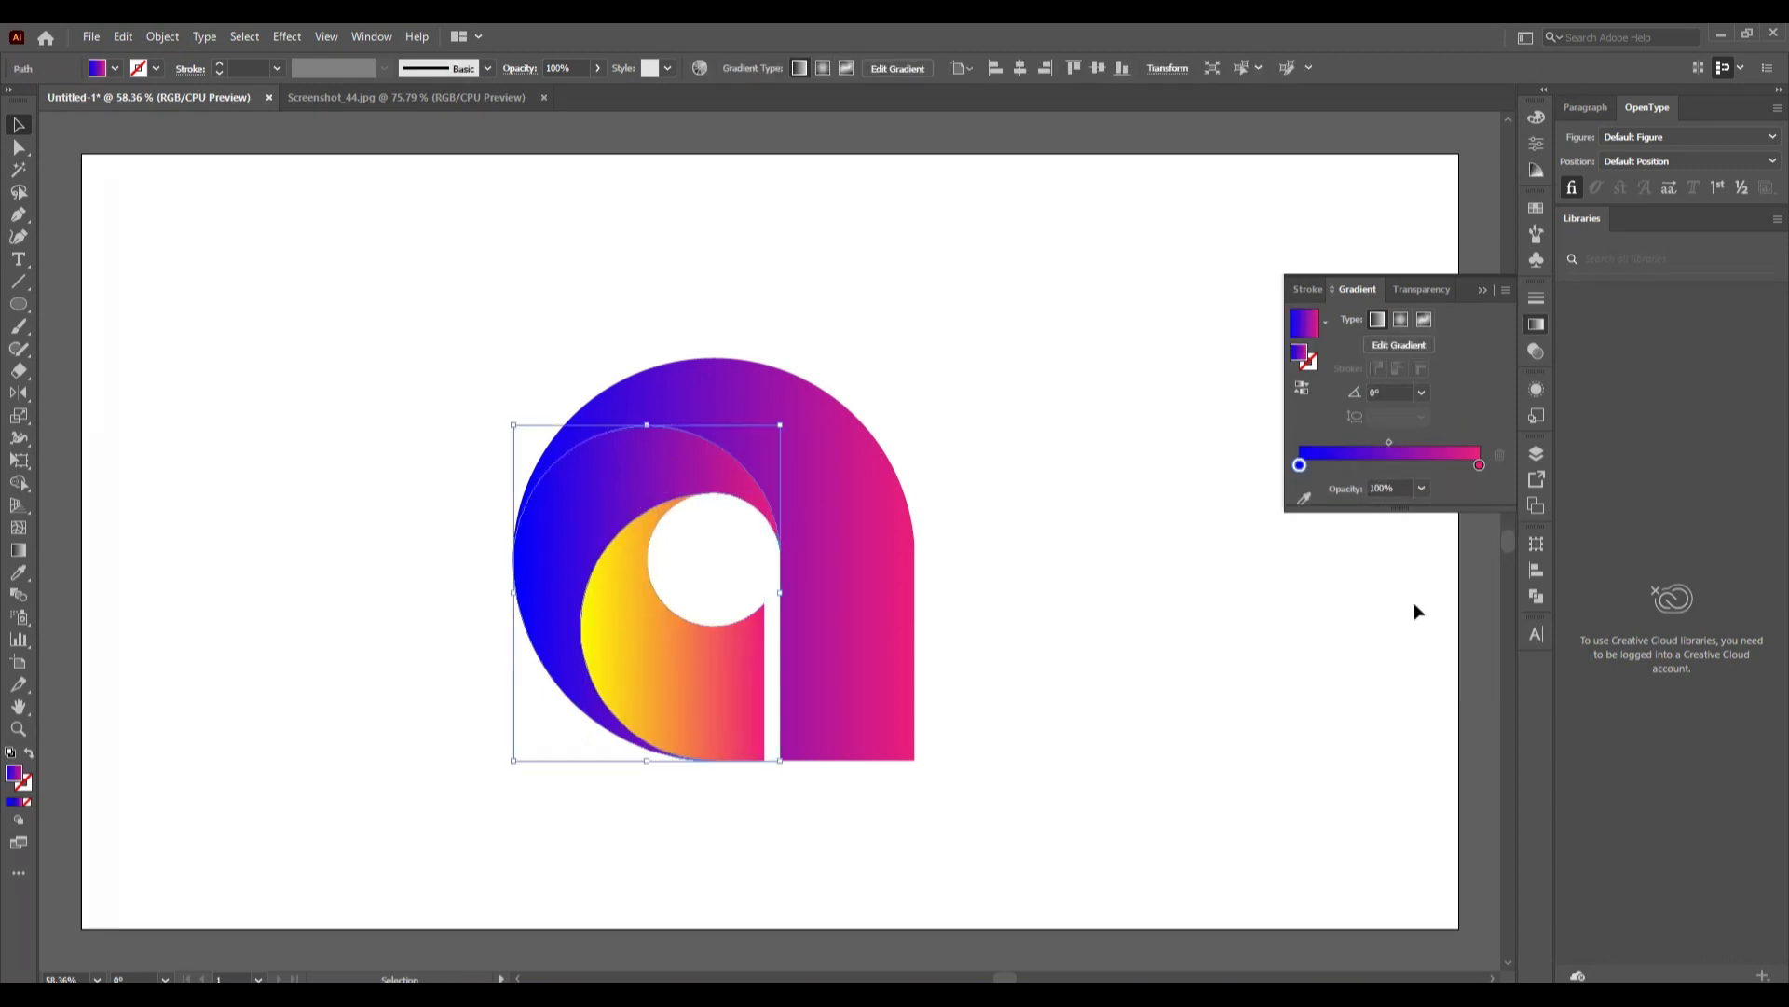
{"action": "double_click", "coordinate": [1301, 465]}
{"action": "left_click", "coordinate": [1305, 522]}
{"action": "left_click", "coordinate": [1134, 604]}
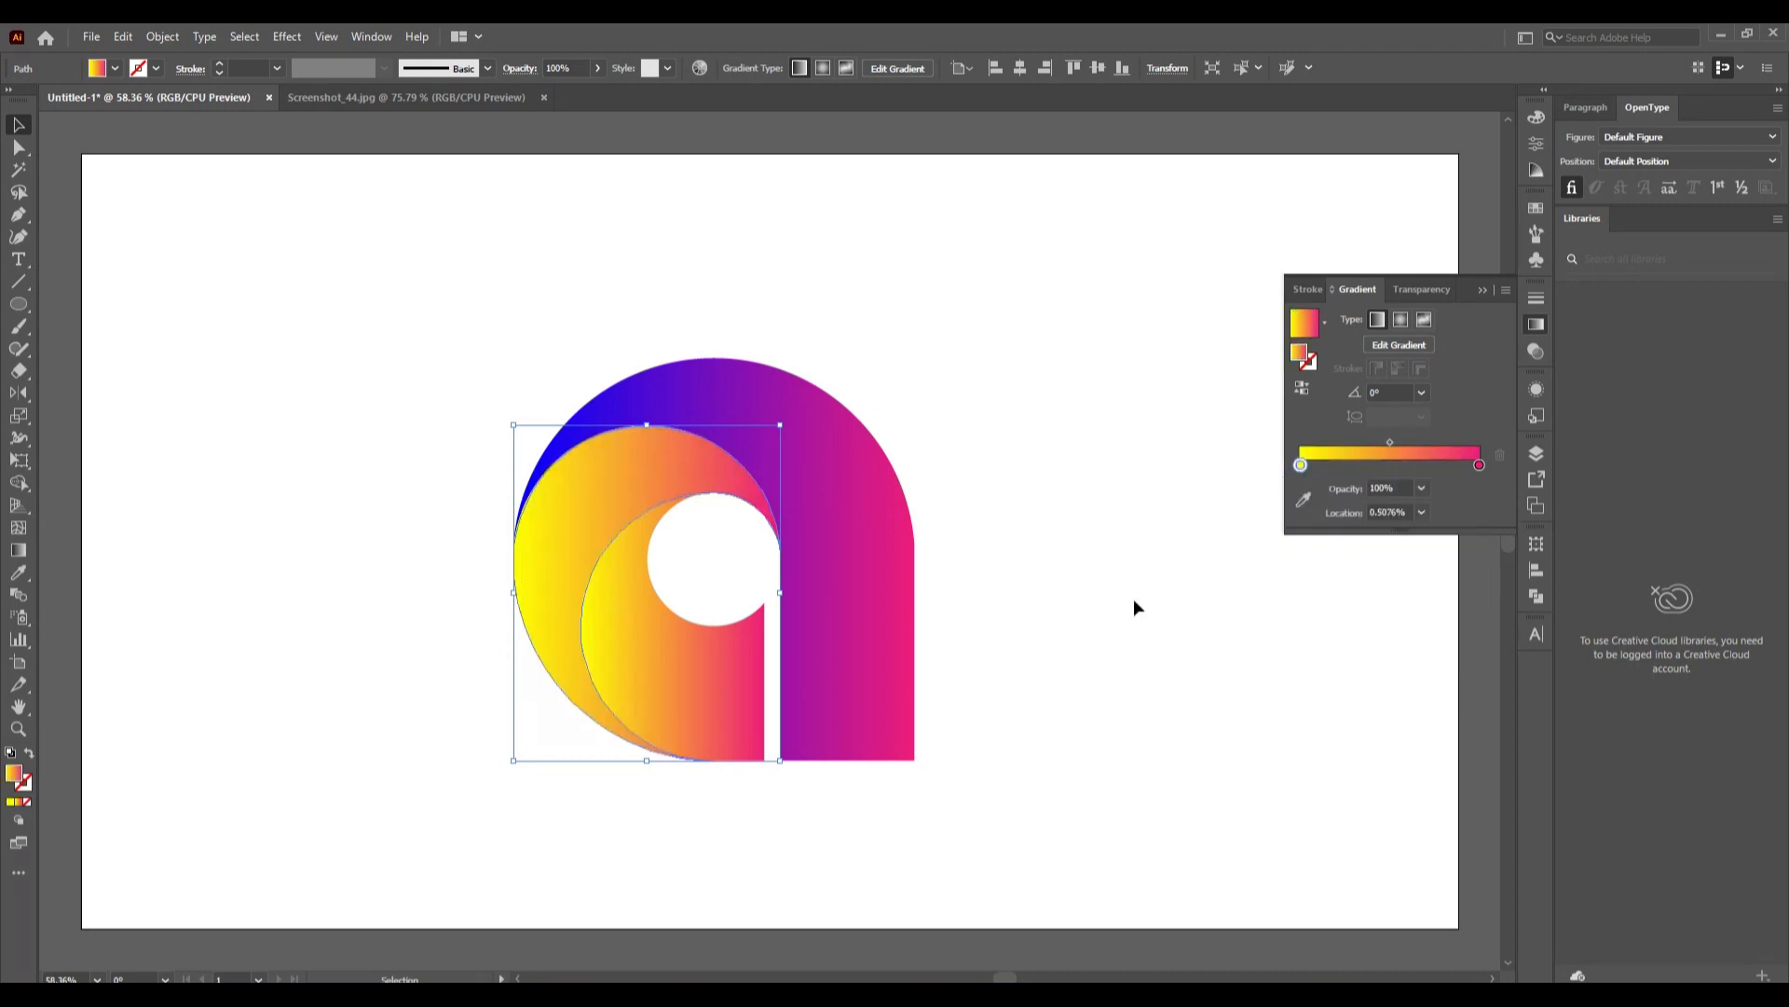
{"action": "left_click", "coordinate": [1135, 604]}
Change the blue start stop of the outer arch's gradient to RGB Yellow, deselect the shape and put away the gradient settings.
{"action": "left_click", "coordinate": [879, 611]}
{"action": "left_click", "coordinate": [1300, 465]}
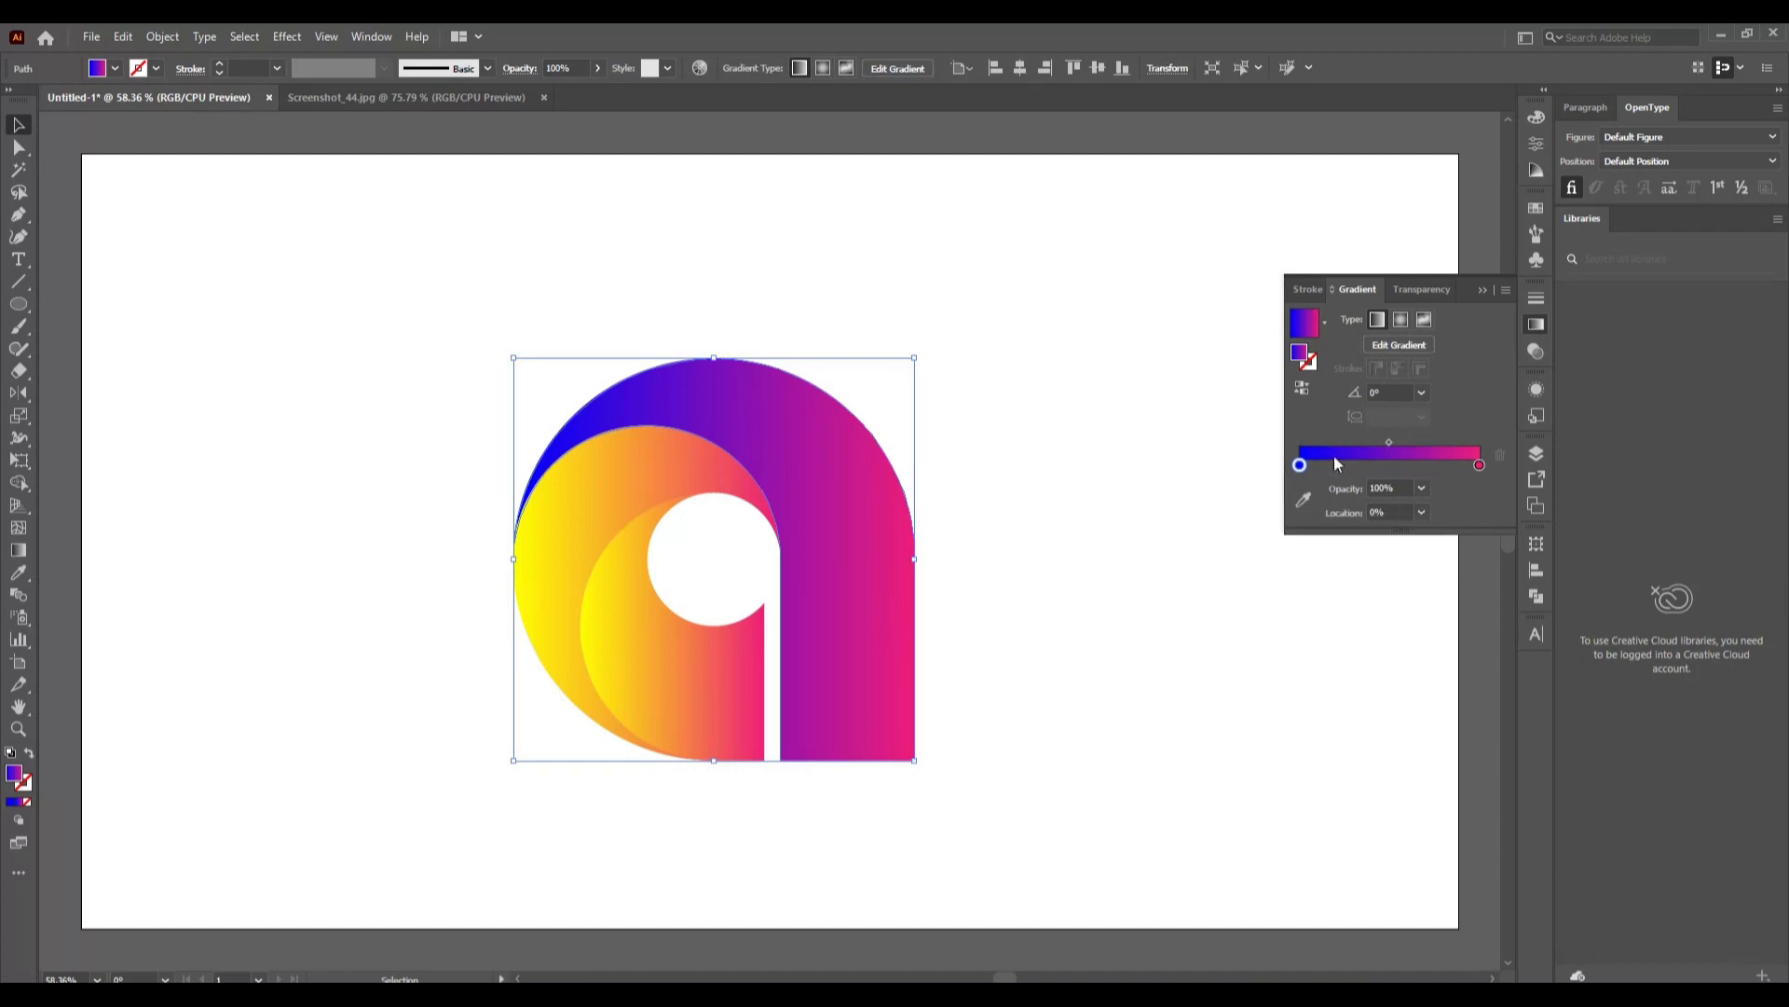
{"action": "double_click", "coordinate": [1300, 465]}
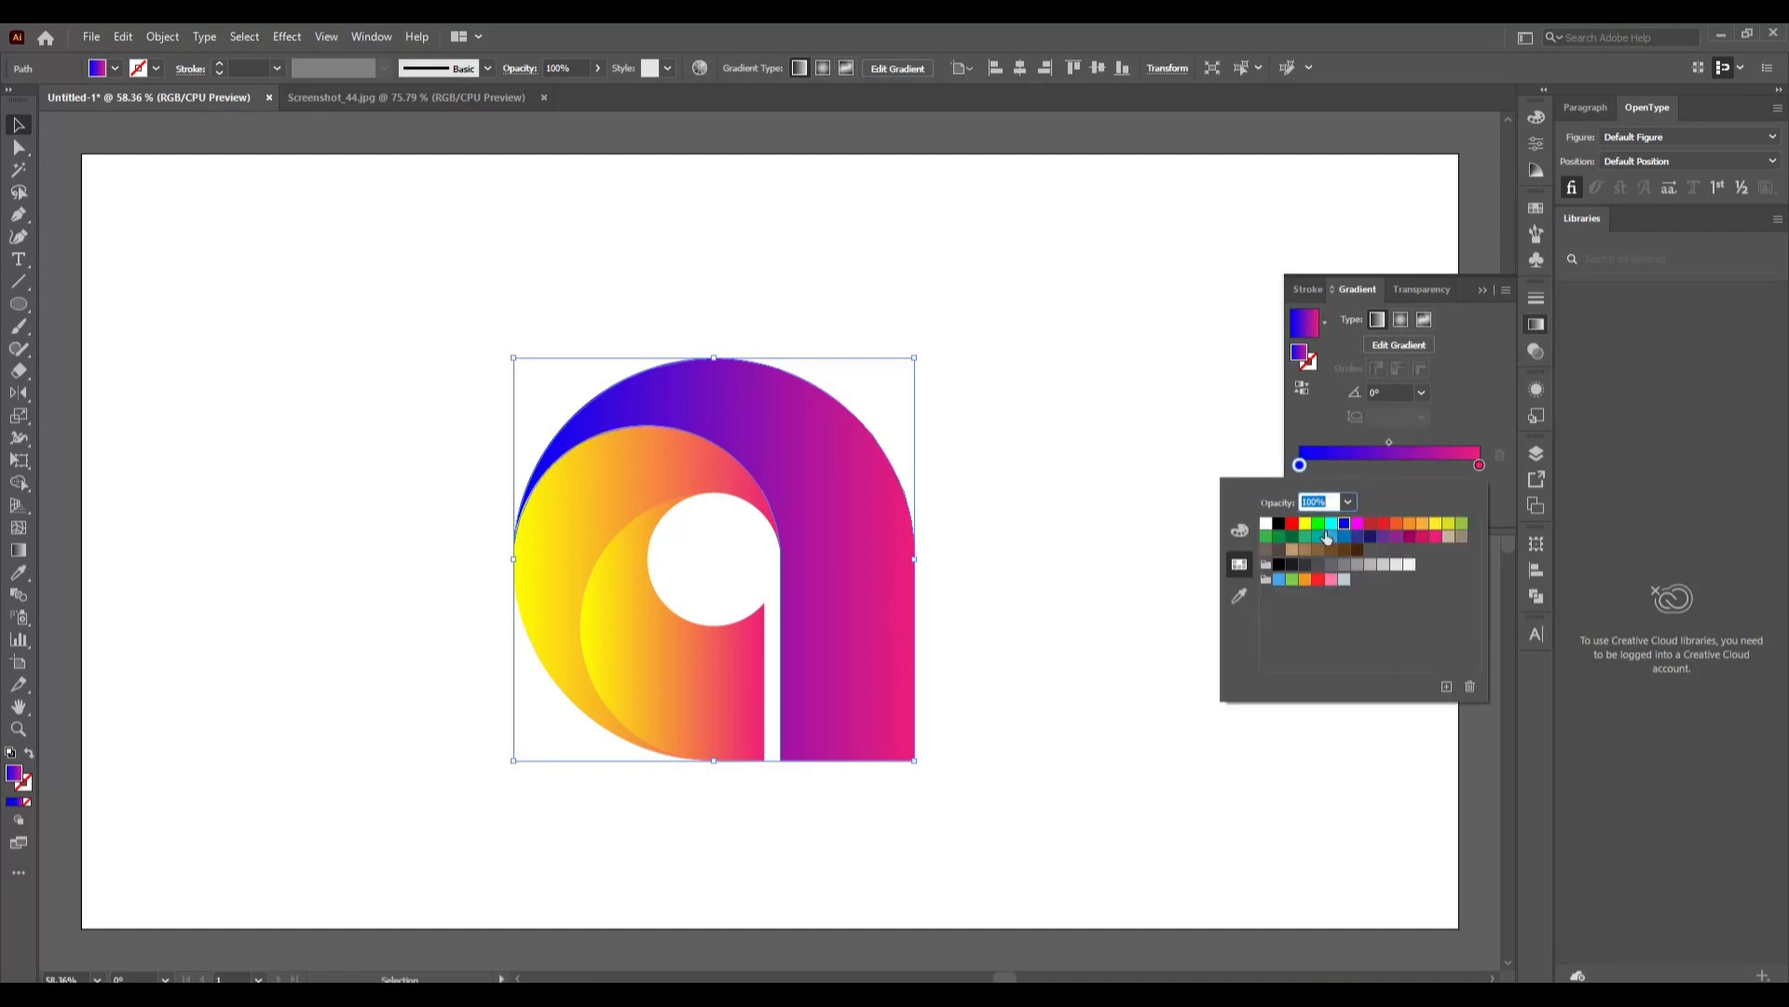
{"action": "left_click", "coordinate": [1305, 523]}
{"action": "left_click", "coordinate": [1163, 694]}
{"action": "left_click", "coordinate": [1163, 694]}
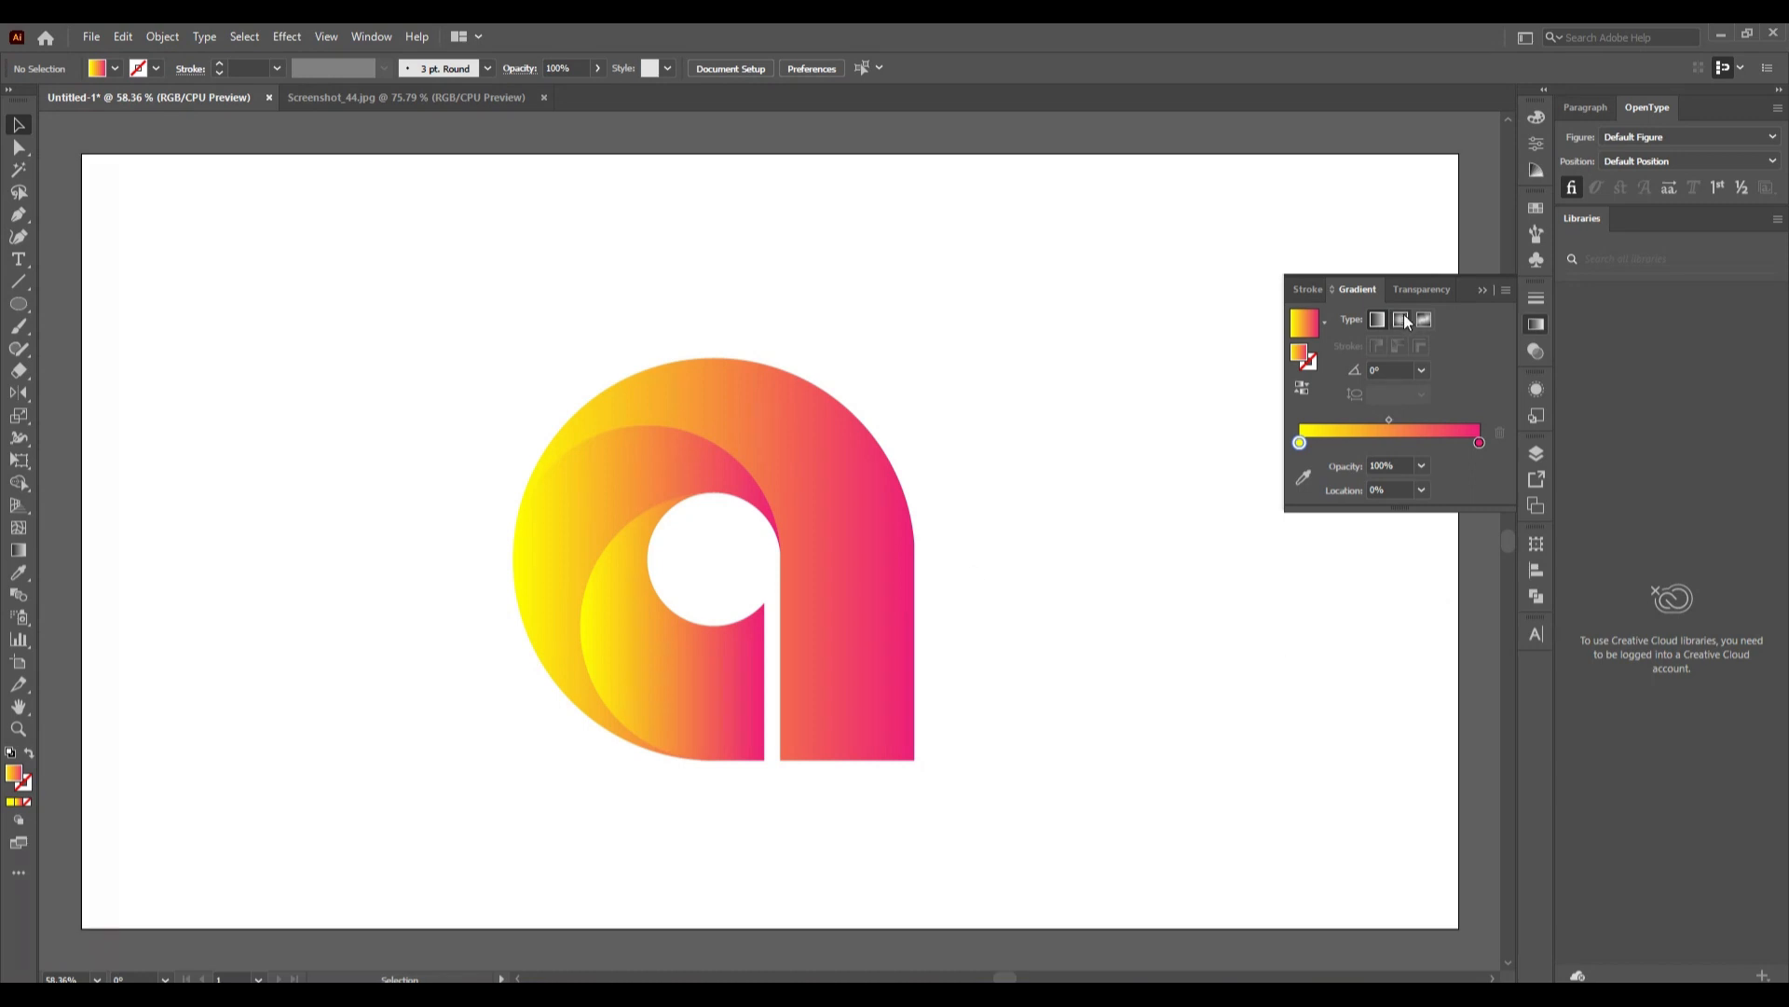
{"action": "left_click", "coordinate": [1489, 287]}
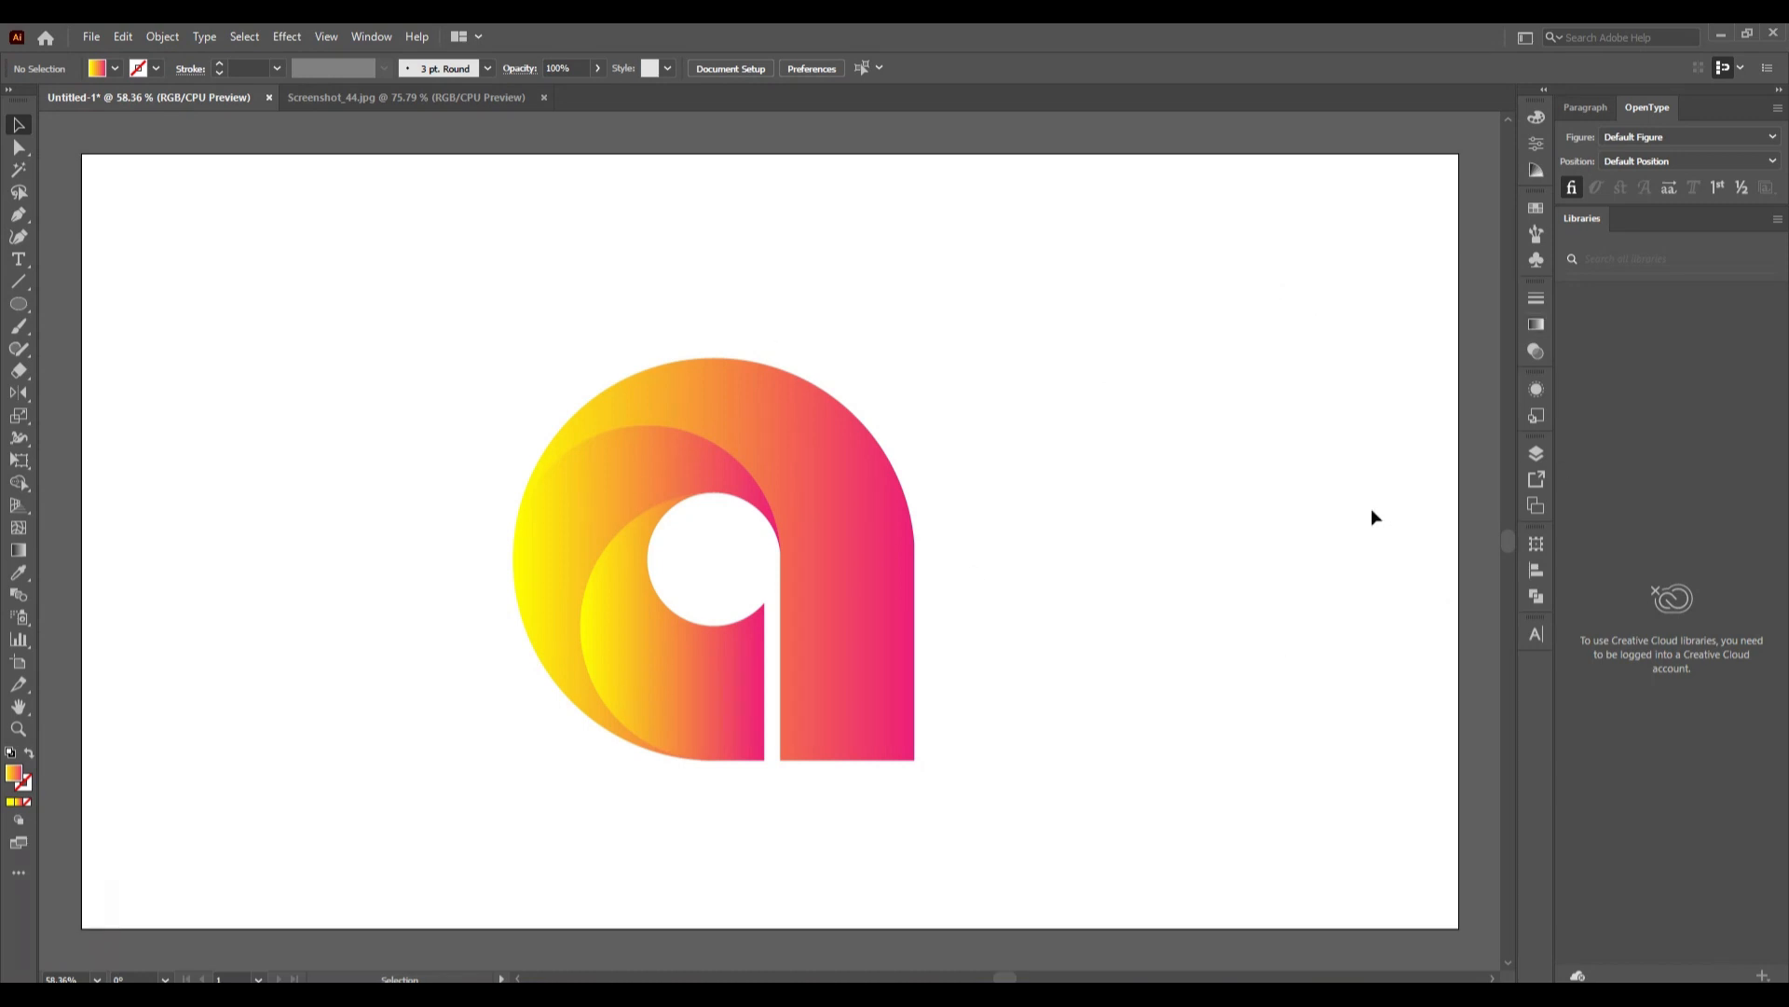